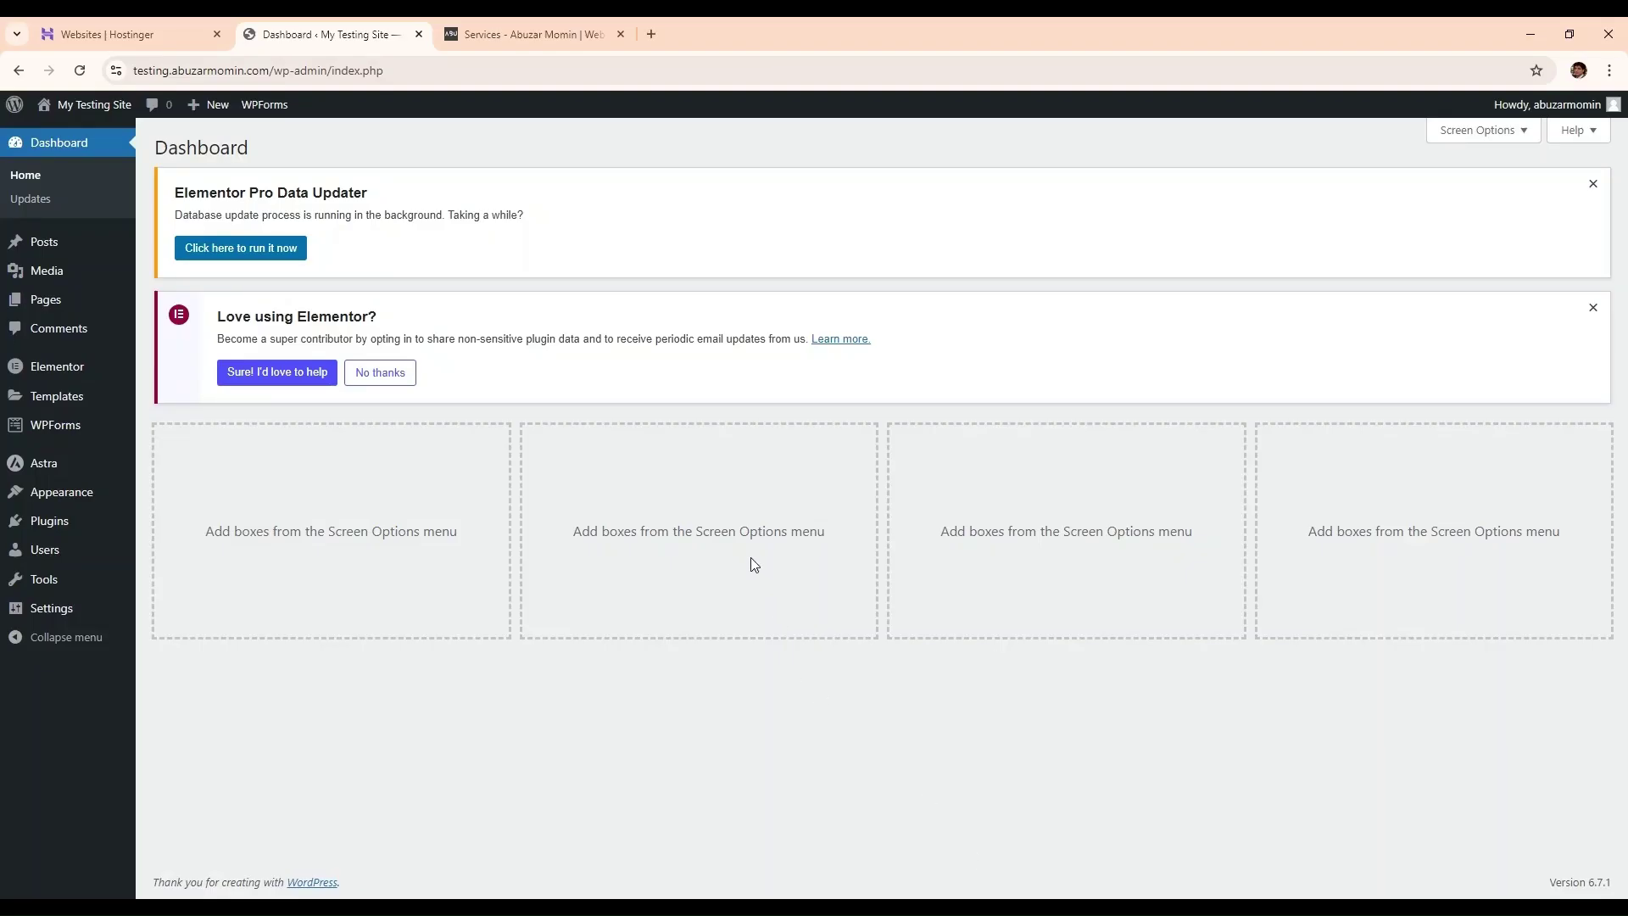
- Open the Reviews page from the site's page list for editing with Elementor
mouse_move(88, 295)
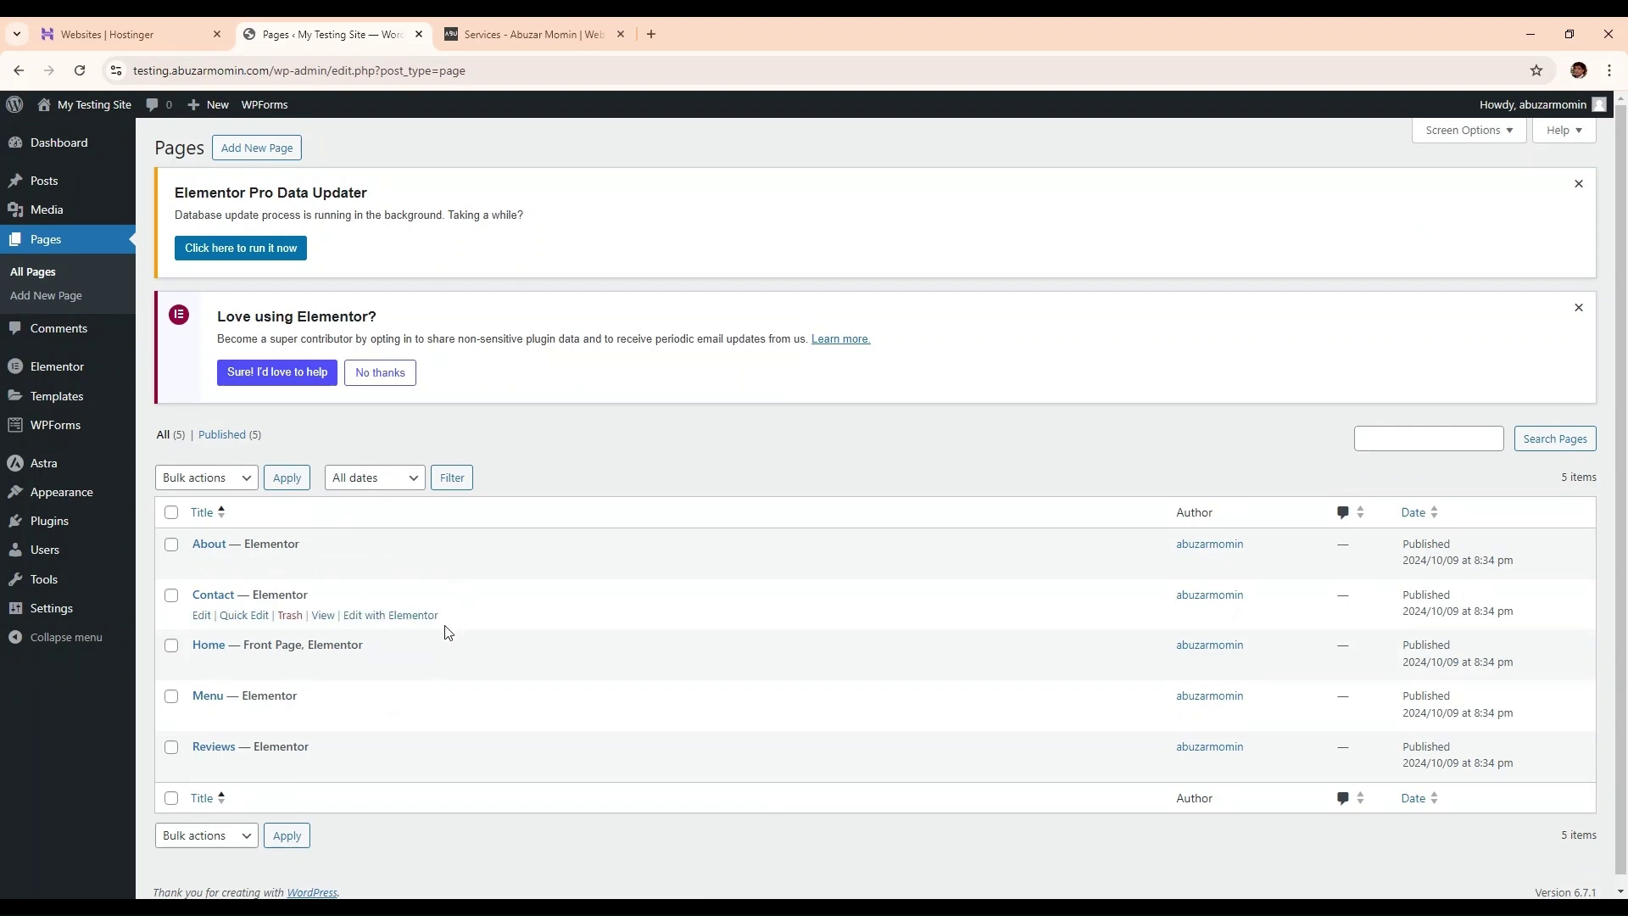
click(381, 768)
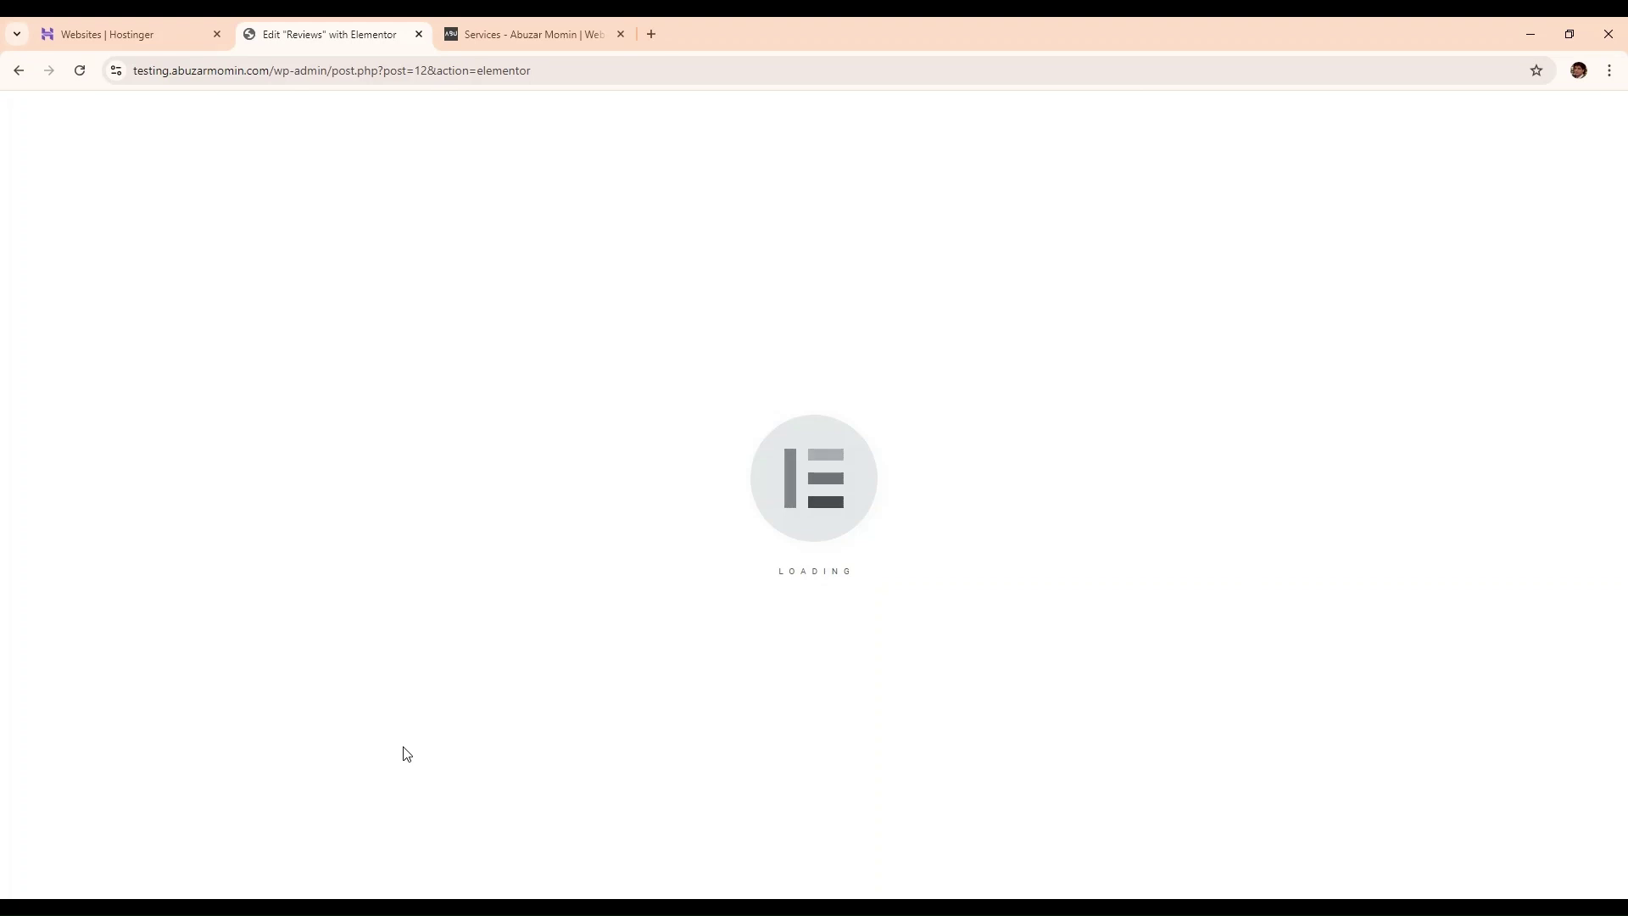
- Add a single flexbox container with column direction in the empty area below the customer reviews
scroll(703, 781, down, 10)
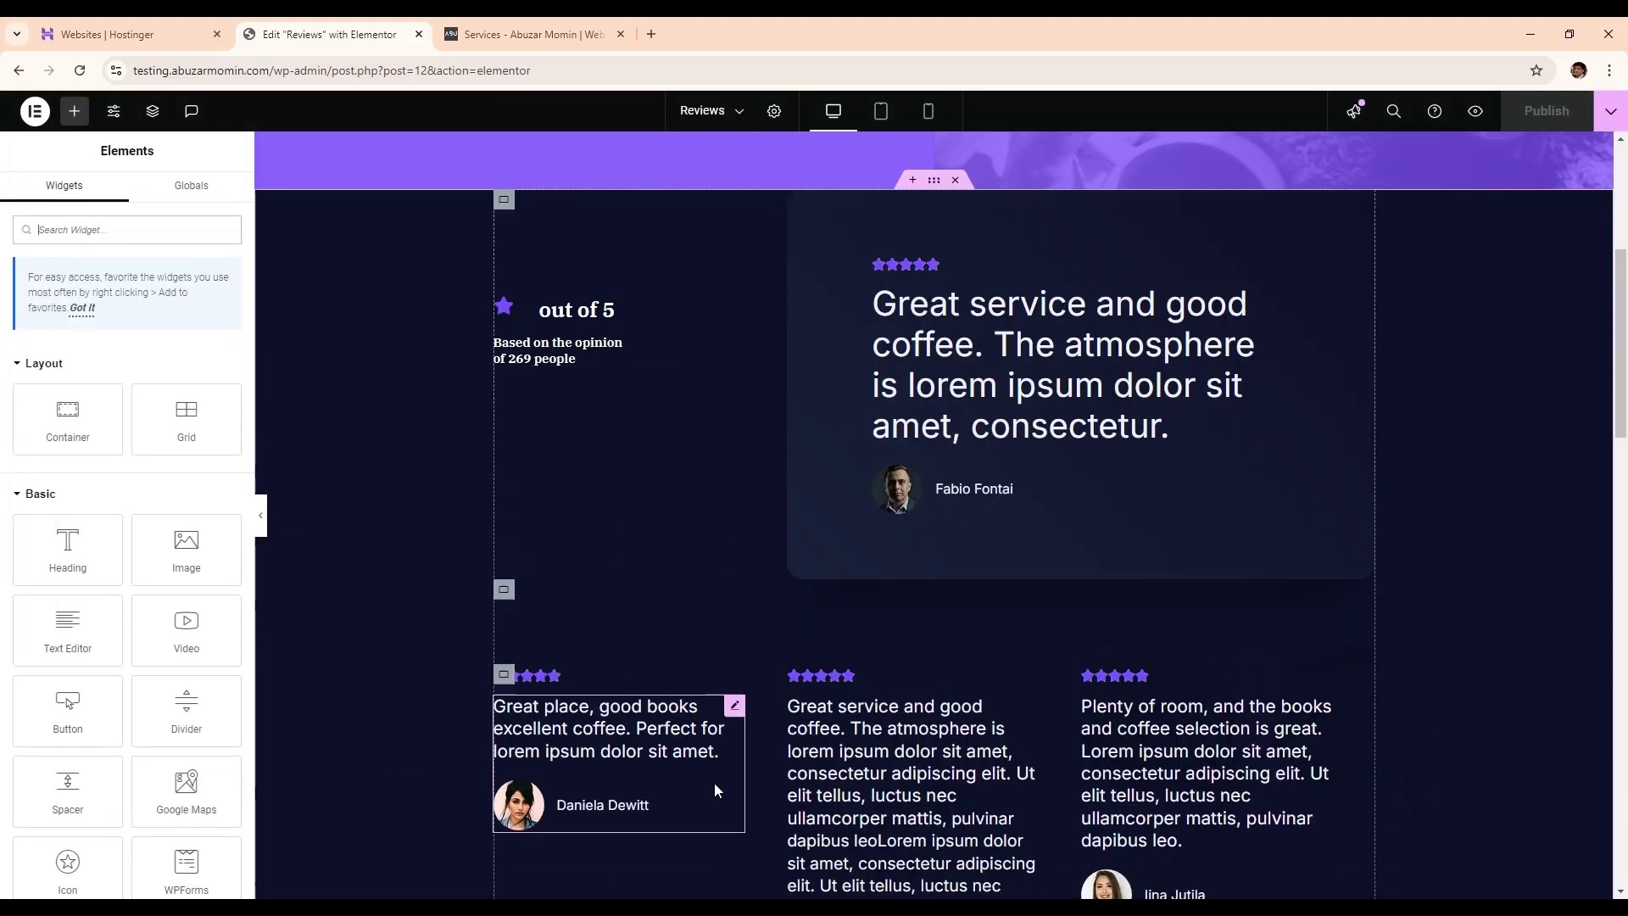
scroll(673, 773, up, 10)
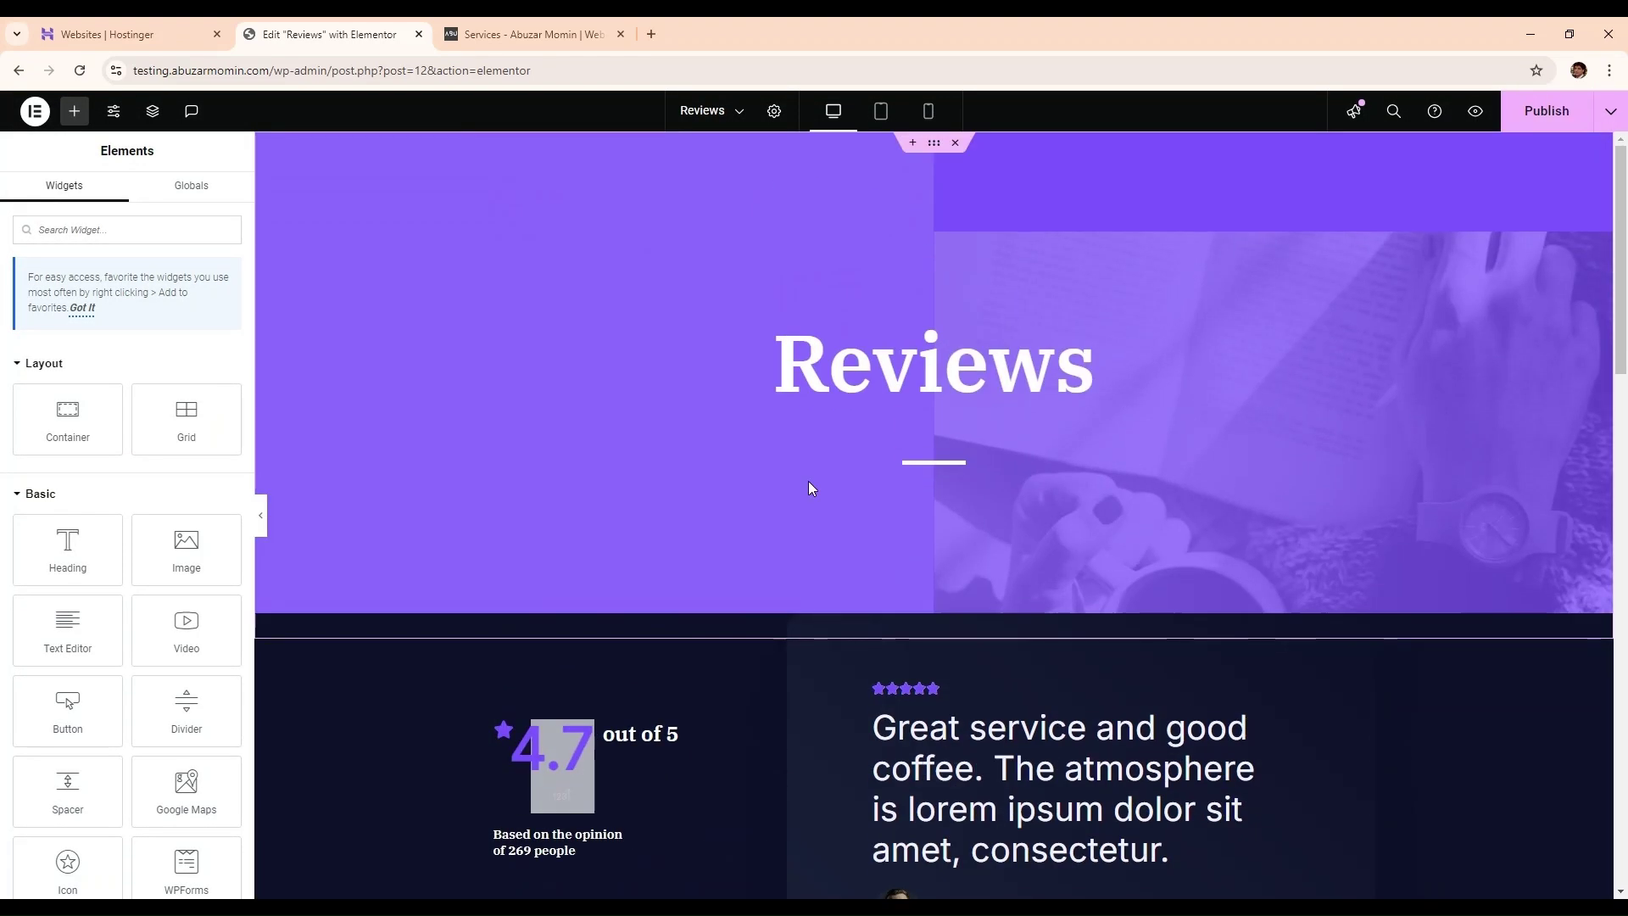
scroll(807, 483, down, 15)
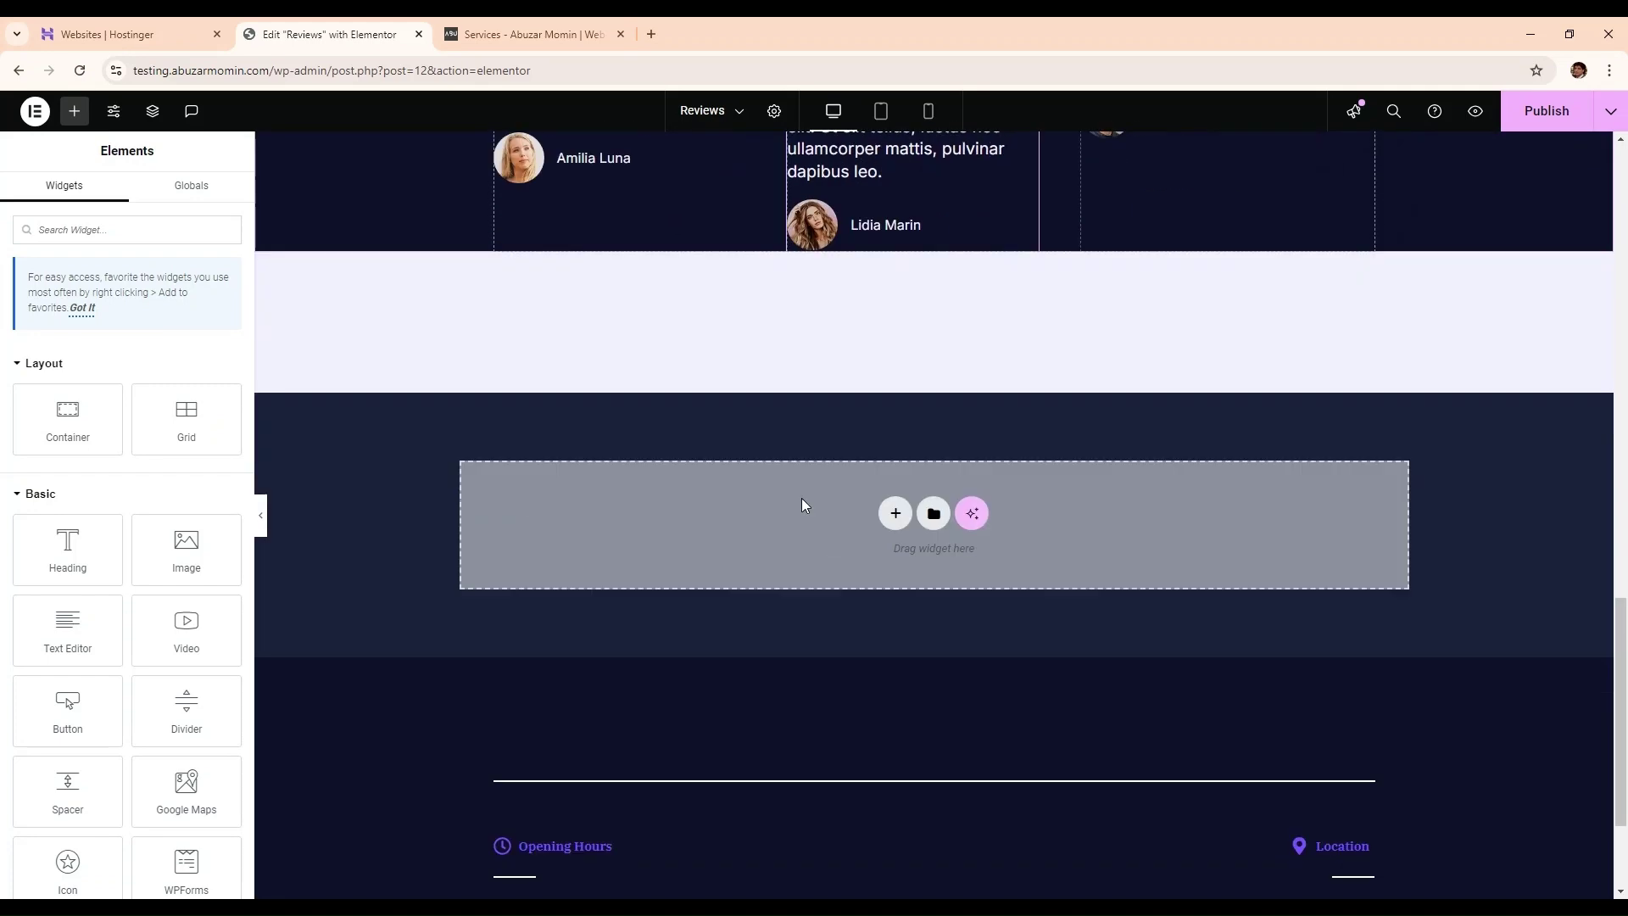
scroll(804, 516, up, 4)
scroll(778, 531, down, 4)
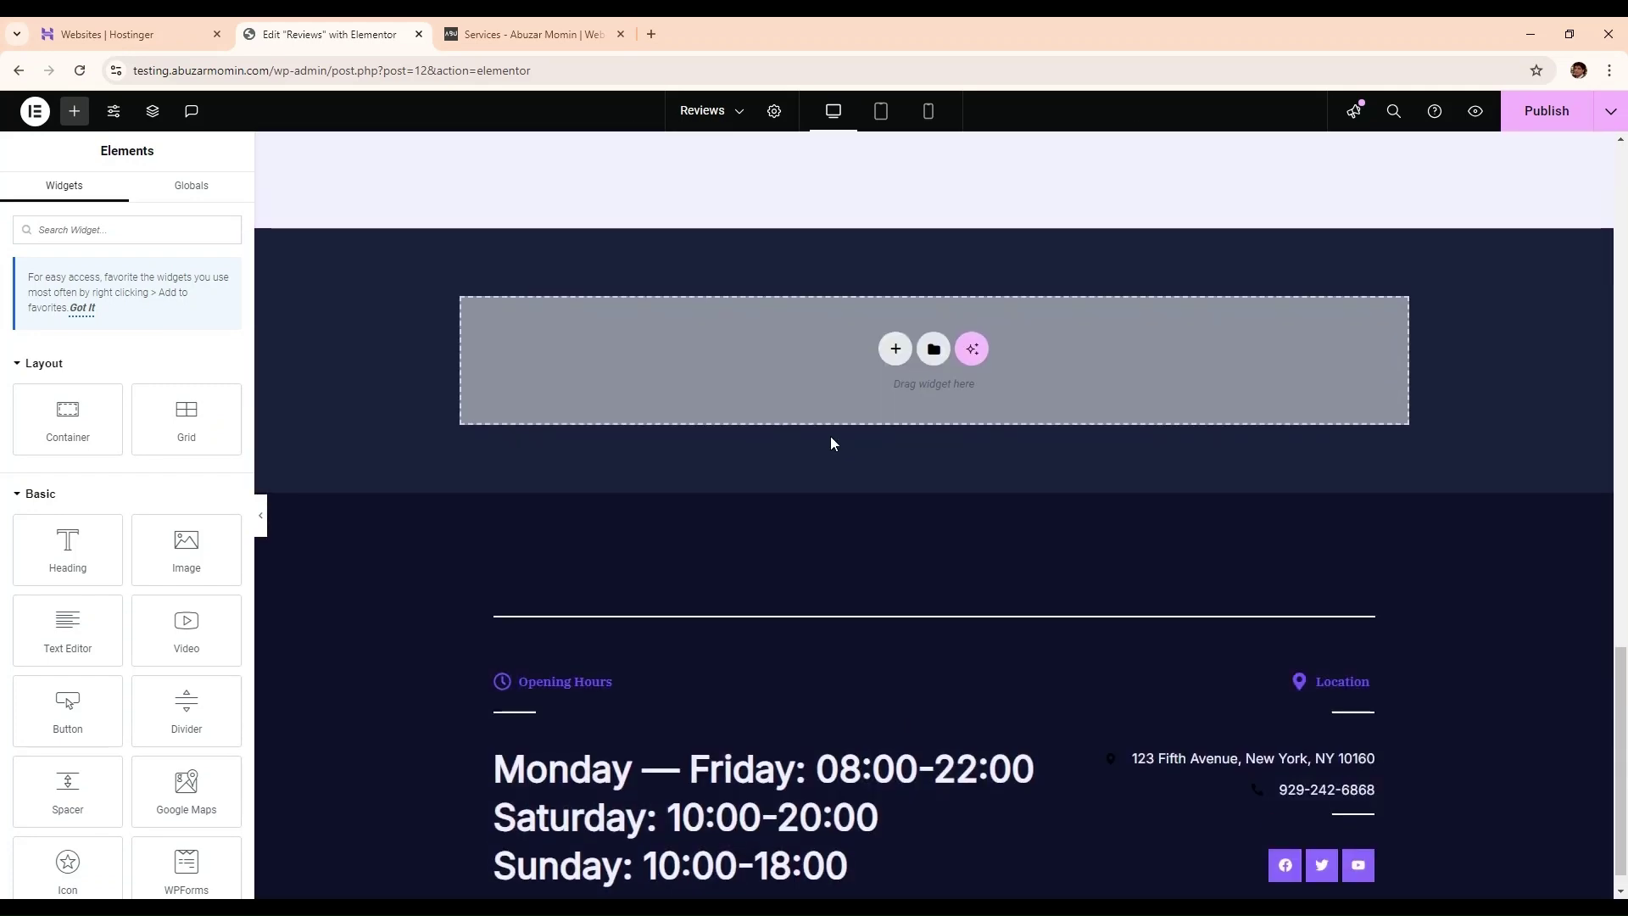
scroll(833, 440, up, 2)
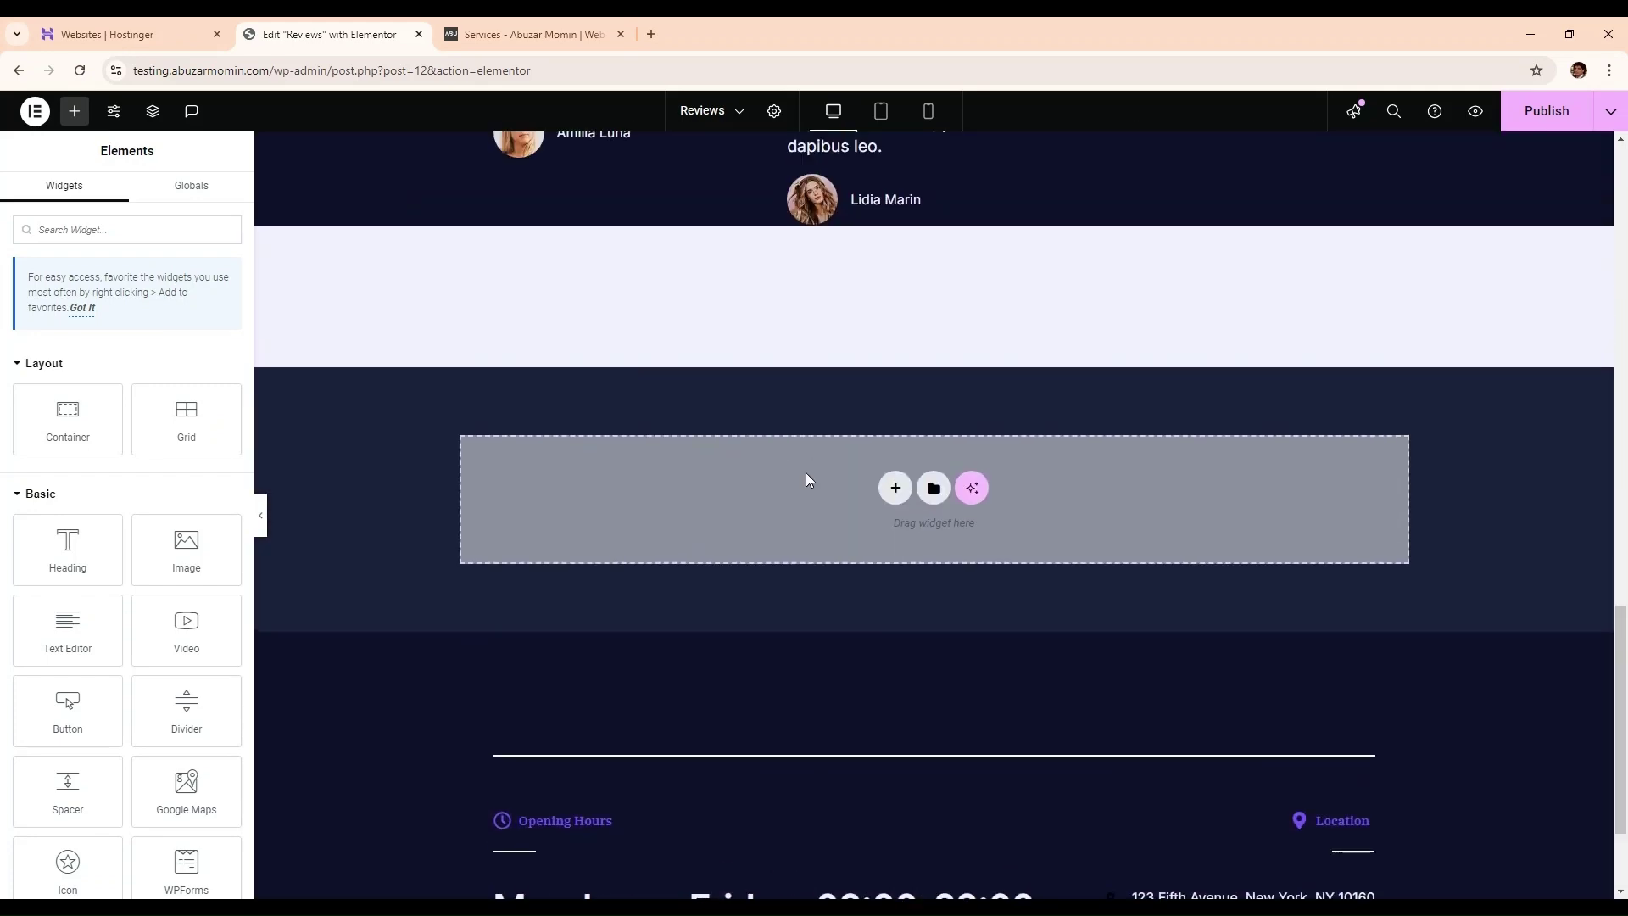
click(895, 488)
click(851, 532)
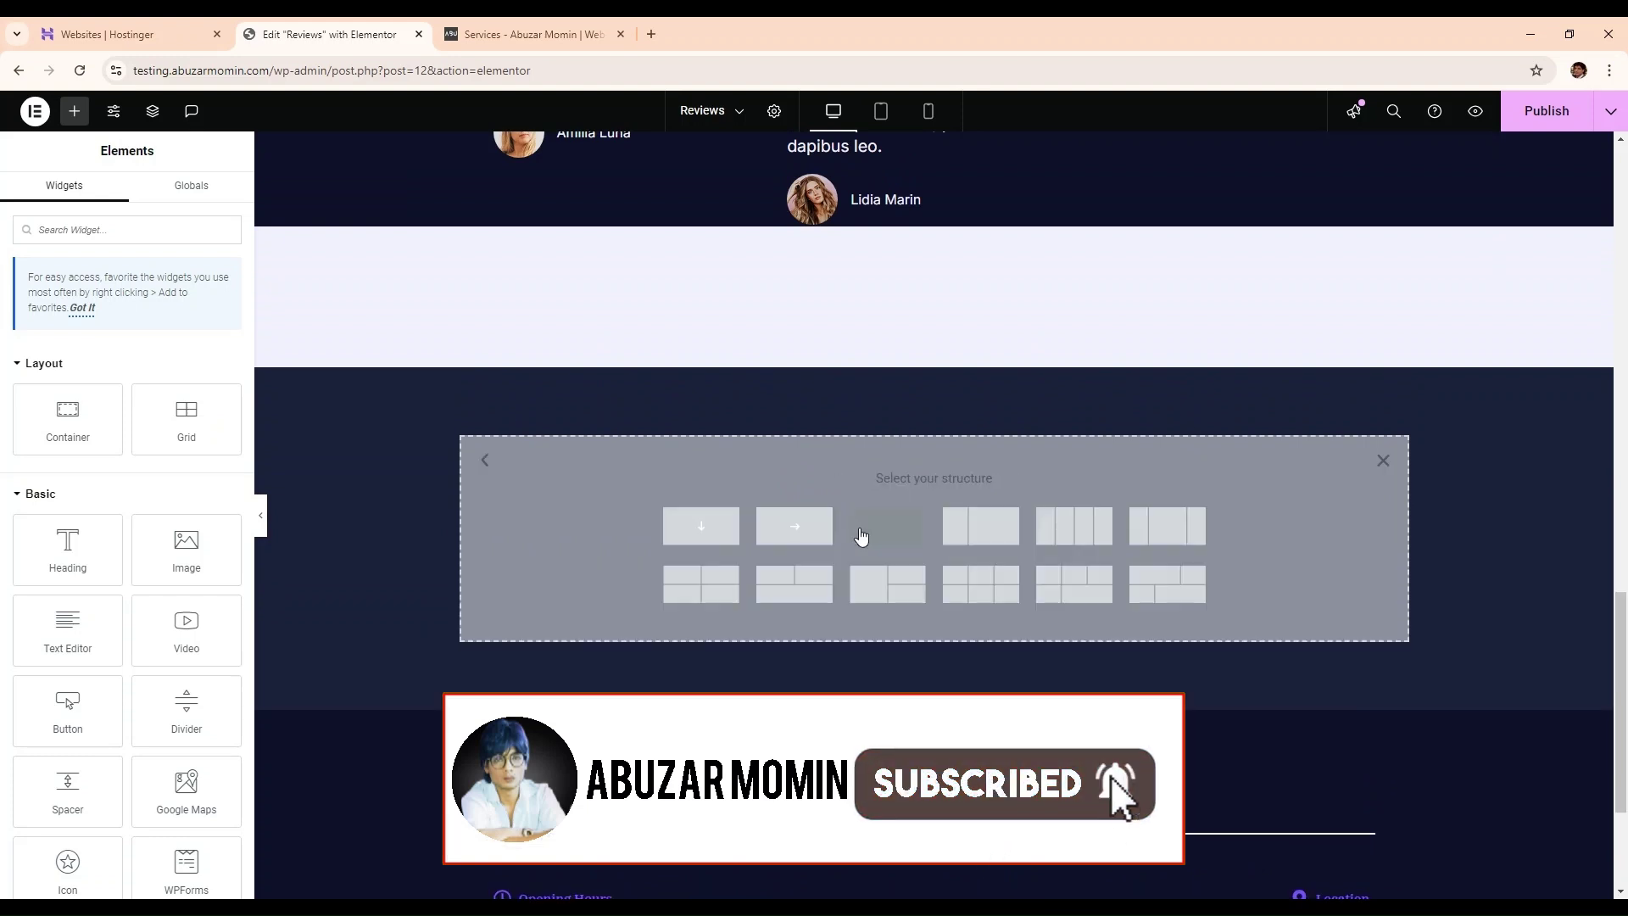
click(697, 530)
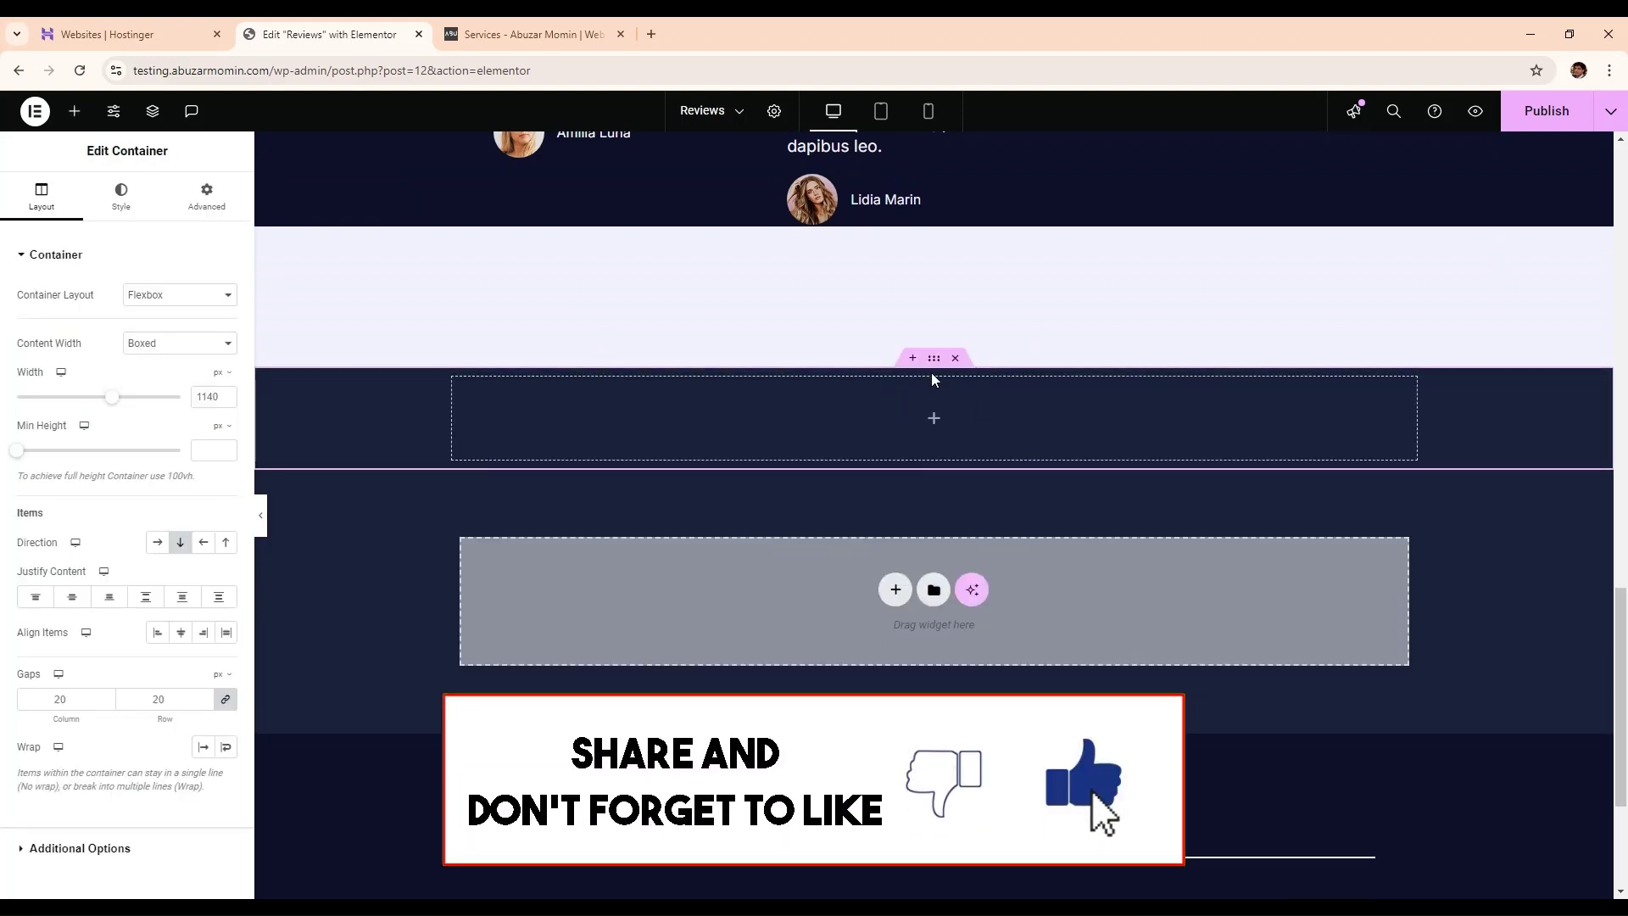
- Search the widgets for "acco" and place the Accordion widget in the new container
click(75, 111)
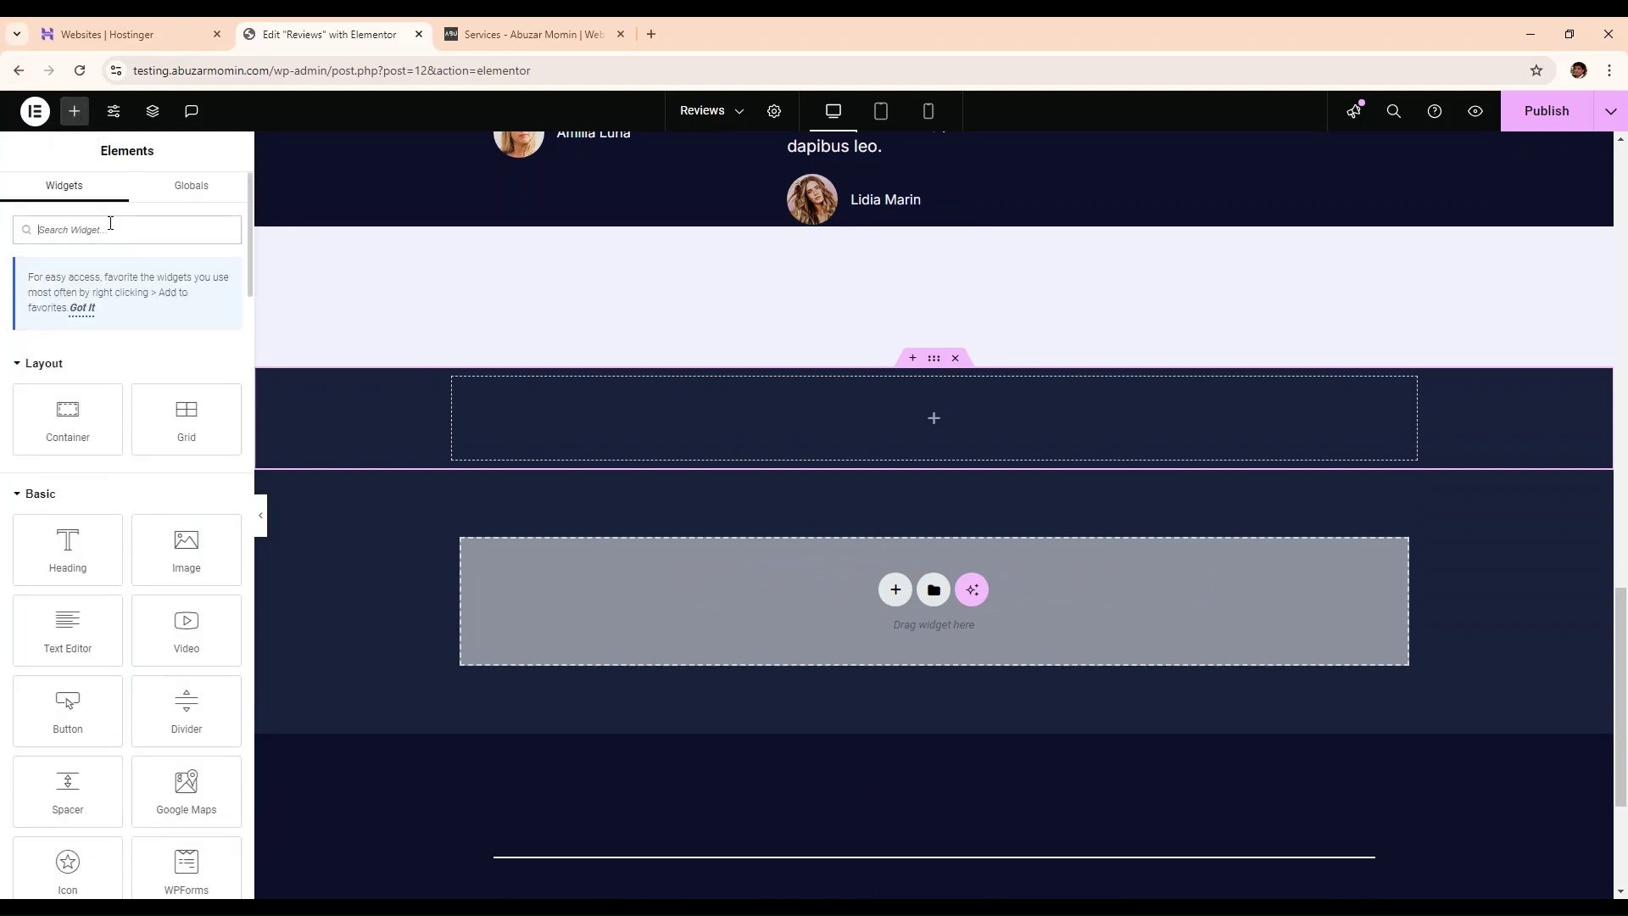
text(acl)
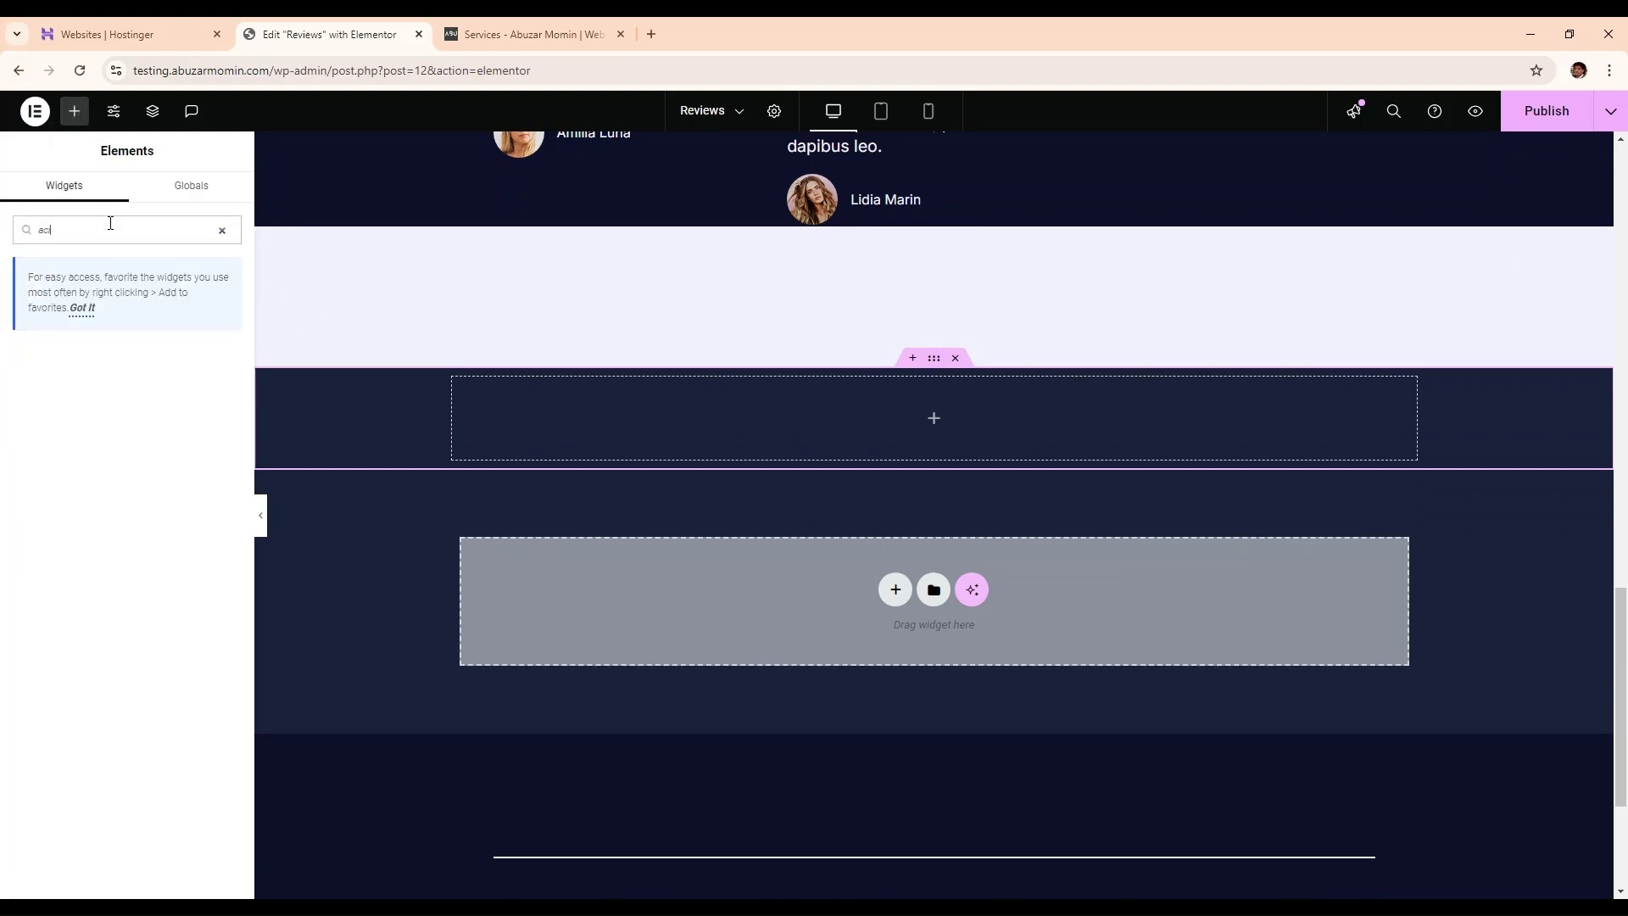
key(BackSpace)
text(c)
key(BackSpace)
text(co)
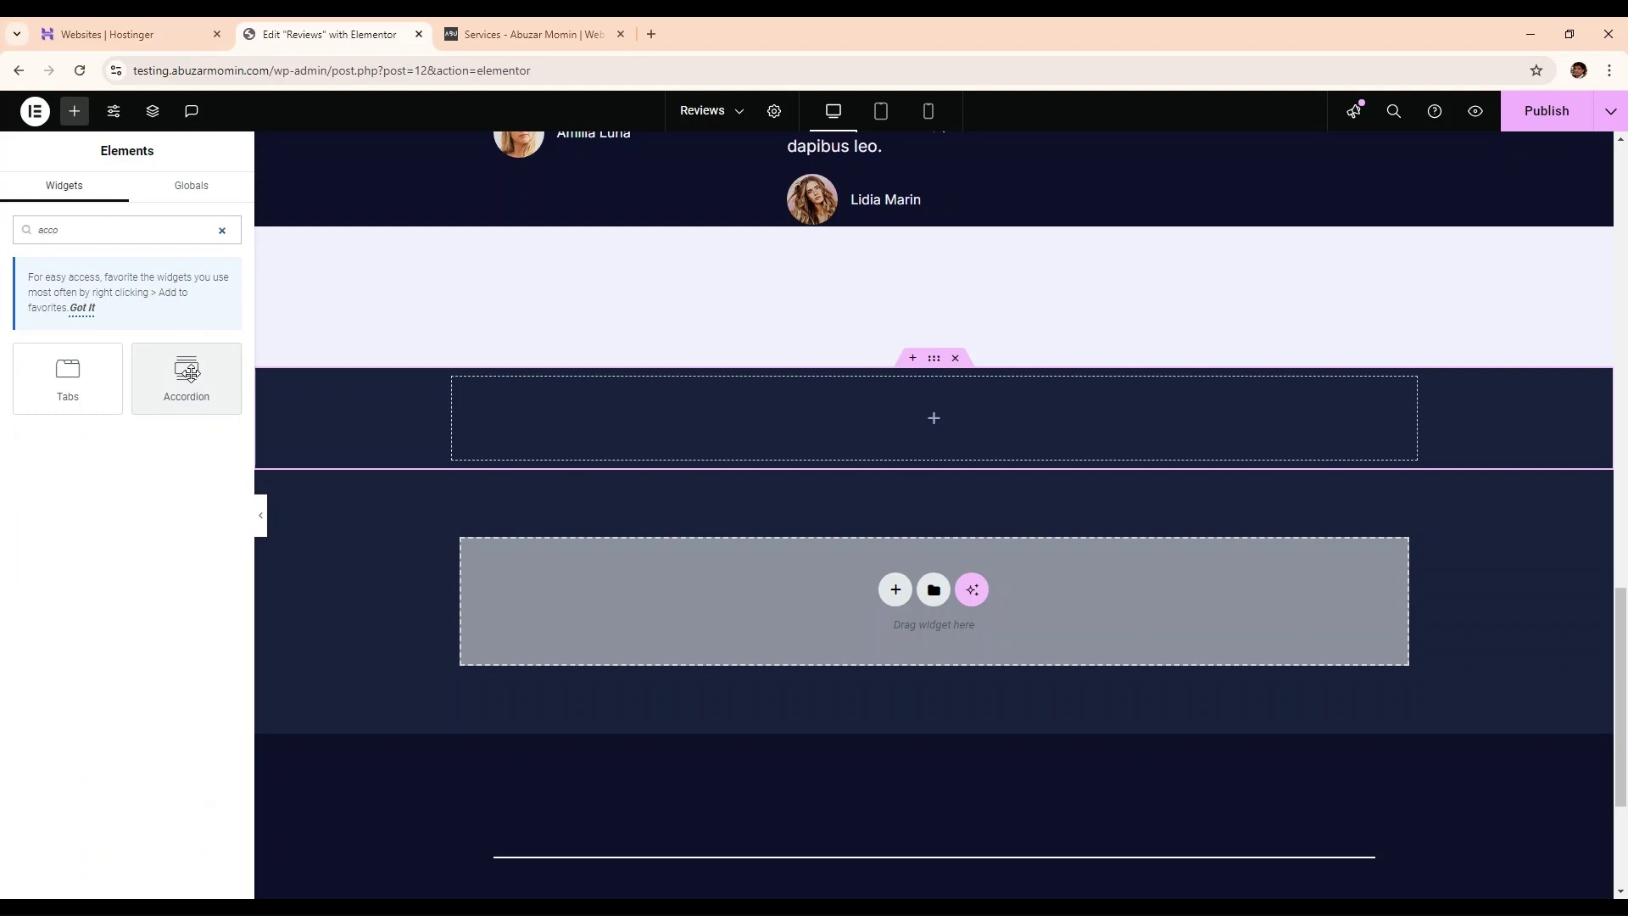
drag(190, 373, 338, 418)
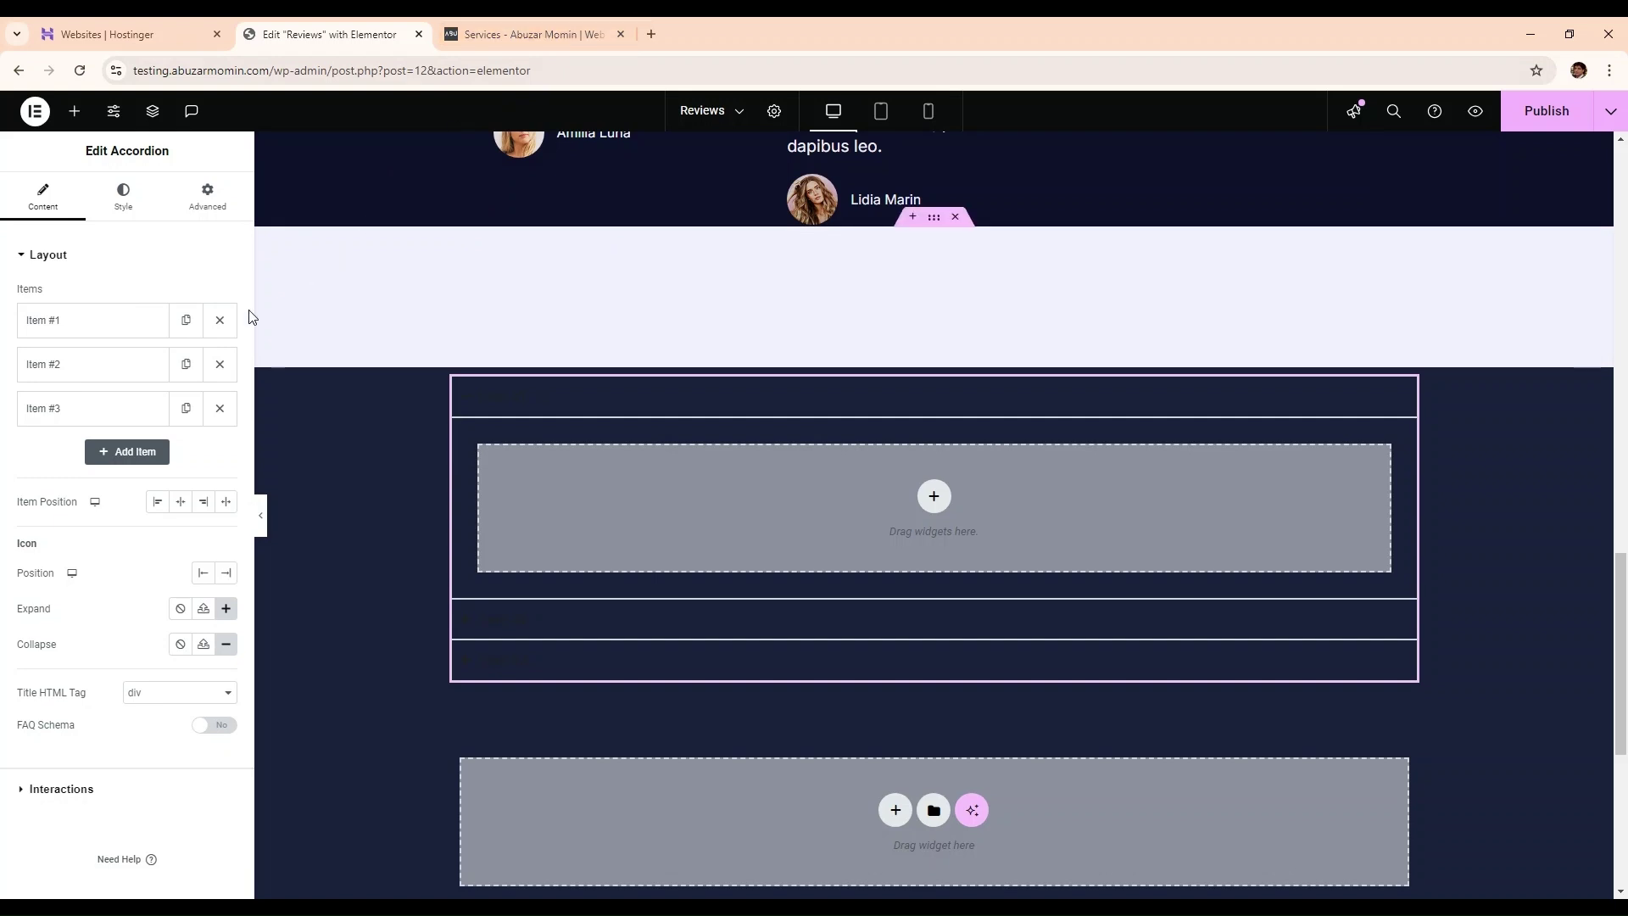
- Give the accordion items a classic background in the dusty pink global color for the normal state
click(116, 322)
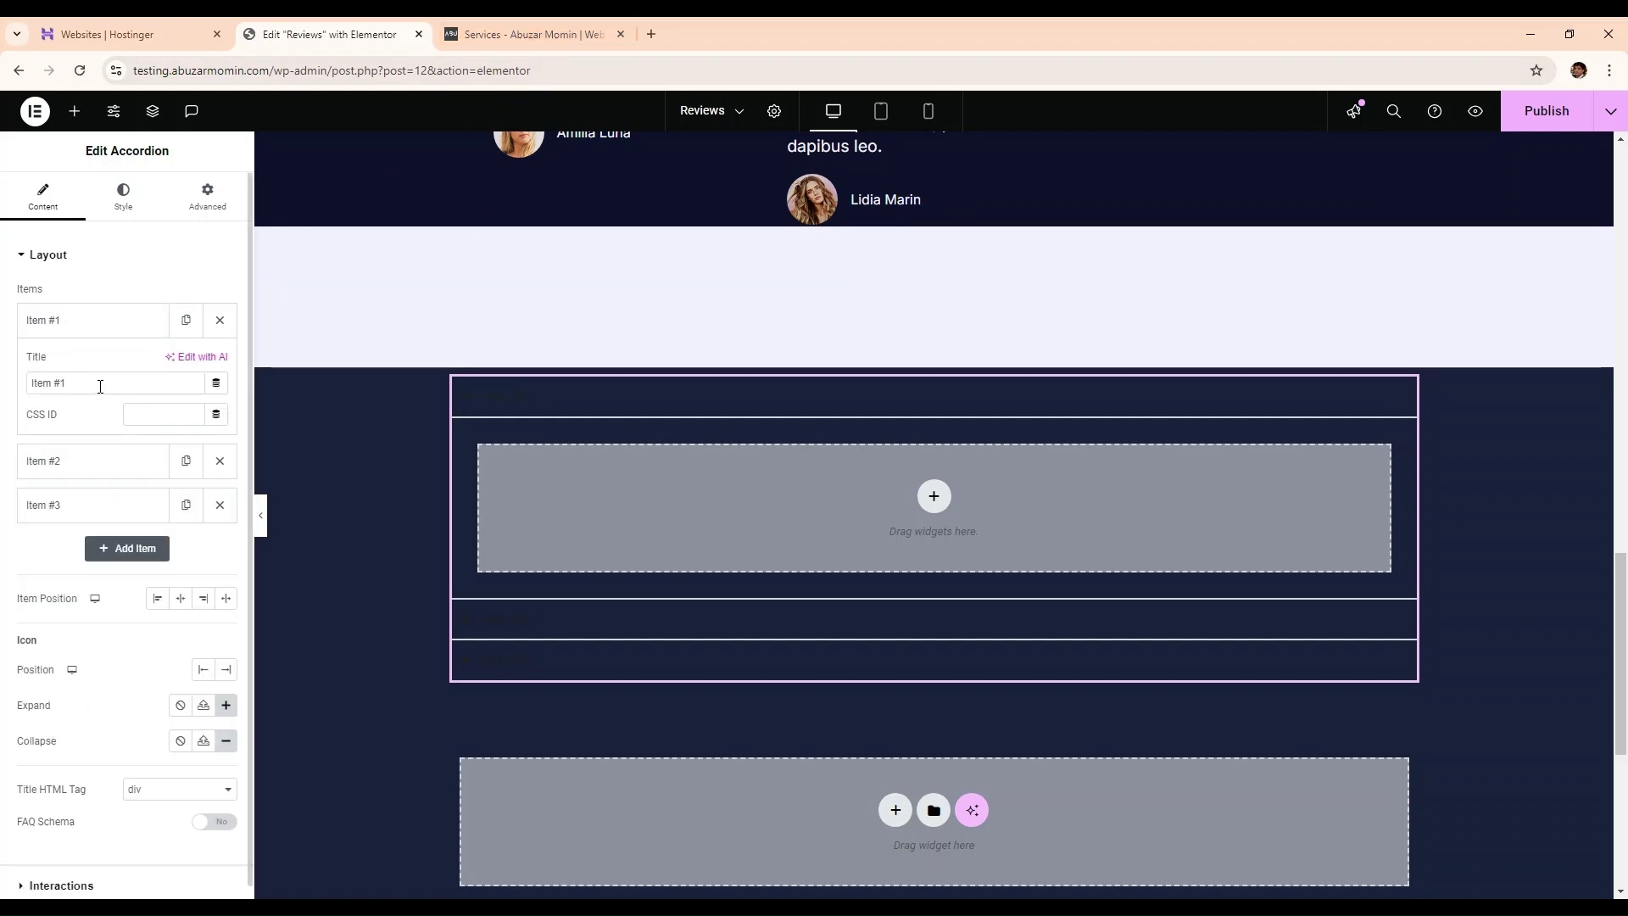
click(88, 322)
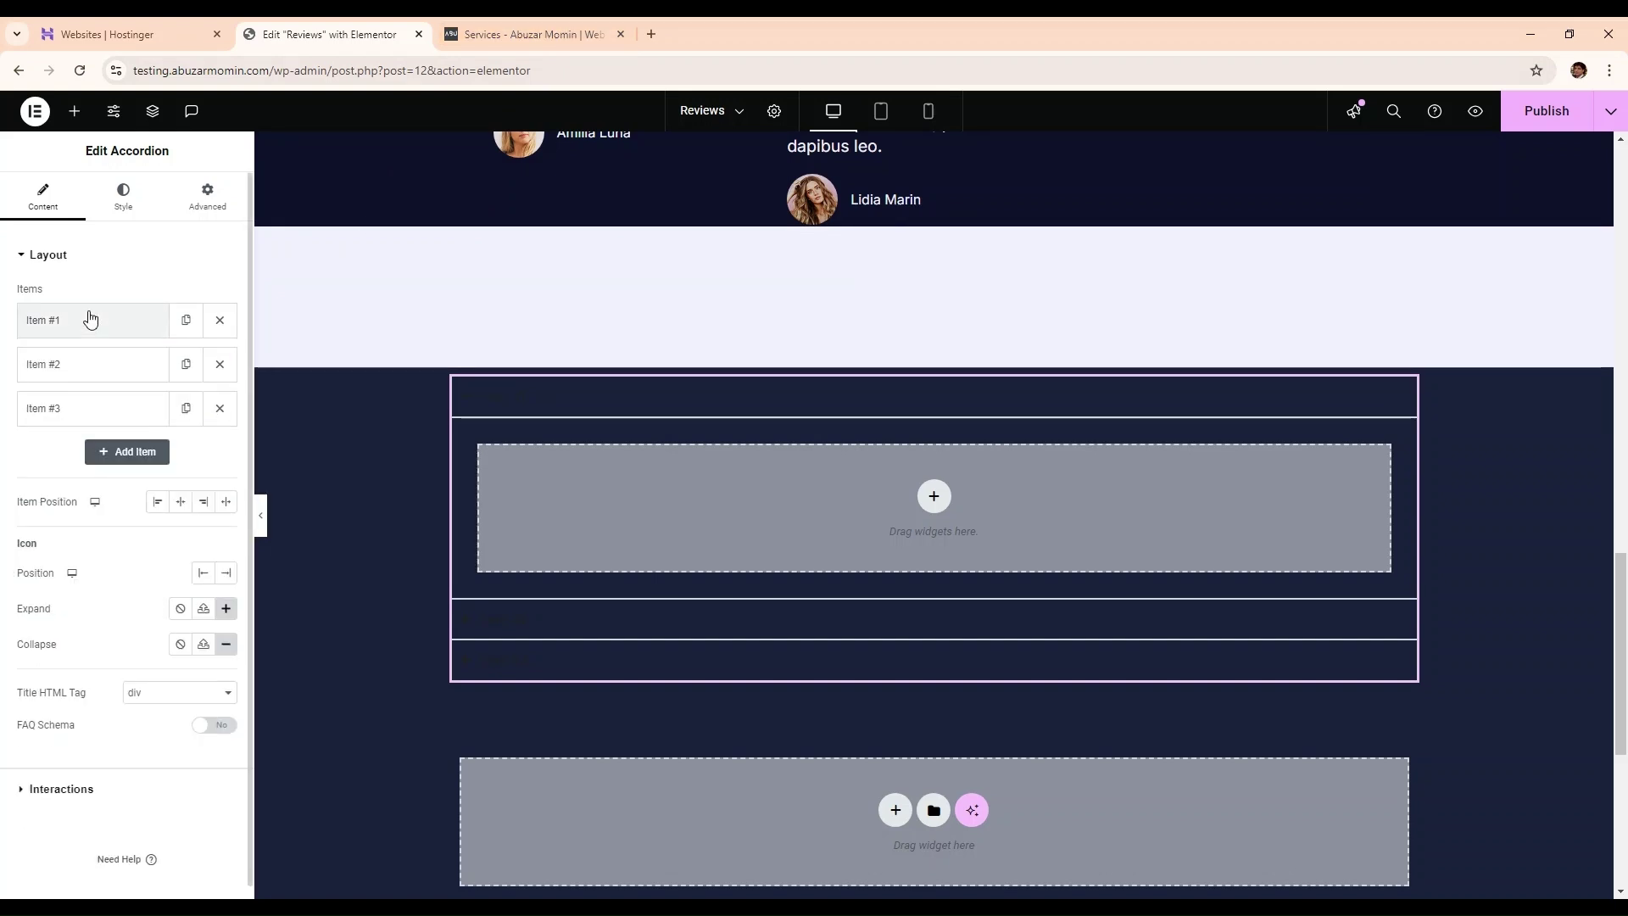
click(552, 399)
click(125, 199)
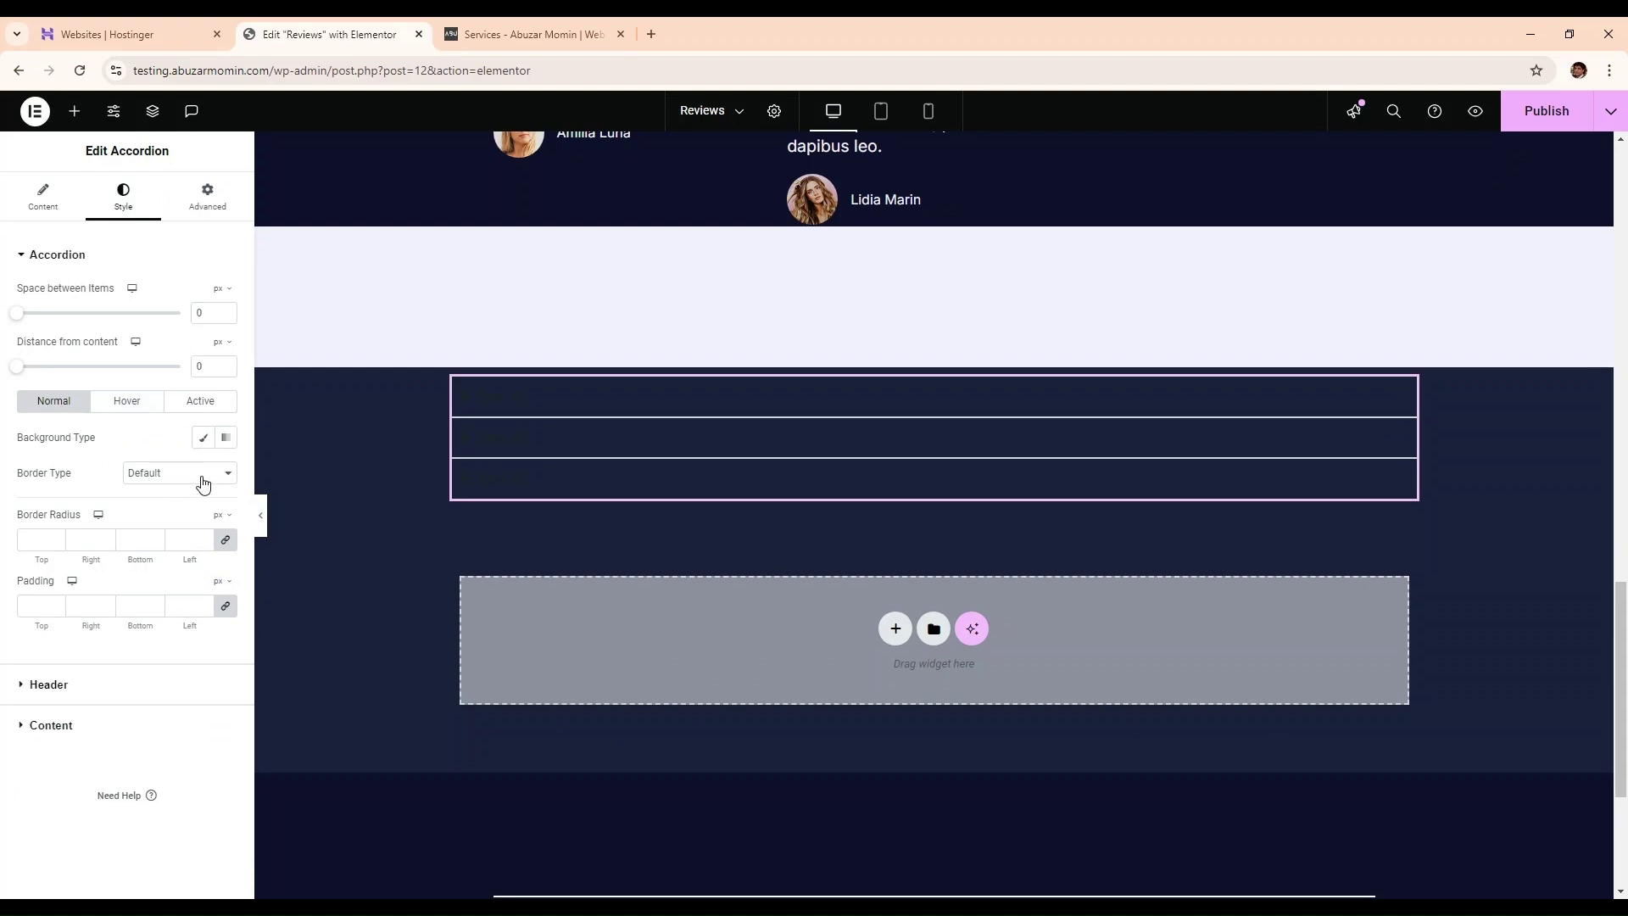
click(202, 437)
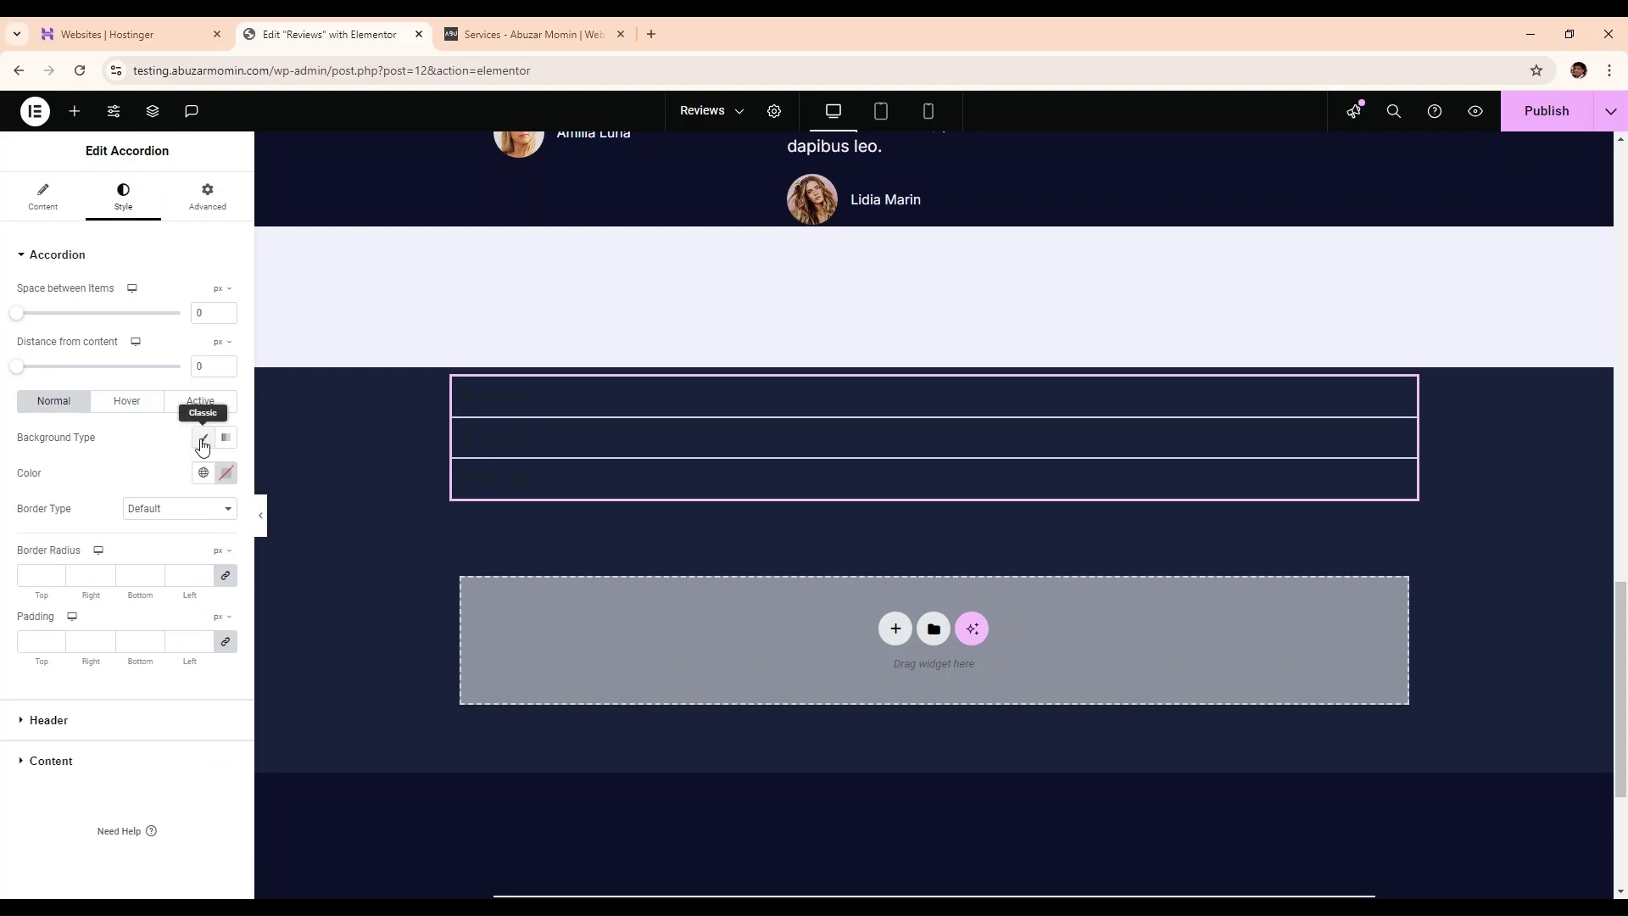
click(202, 472)
click(146, 584)
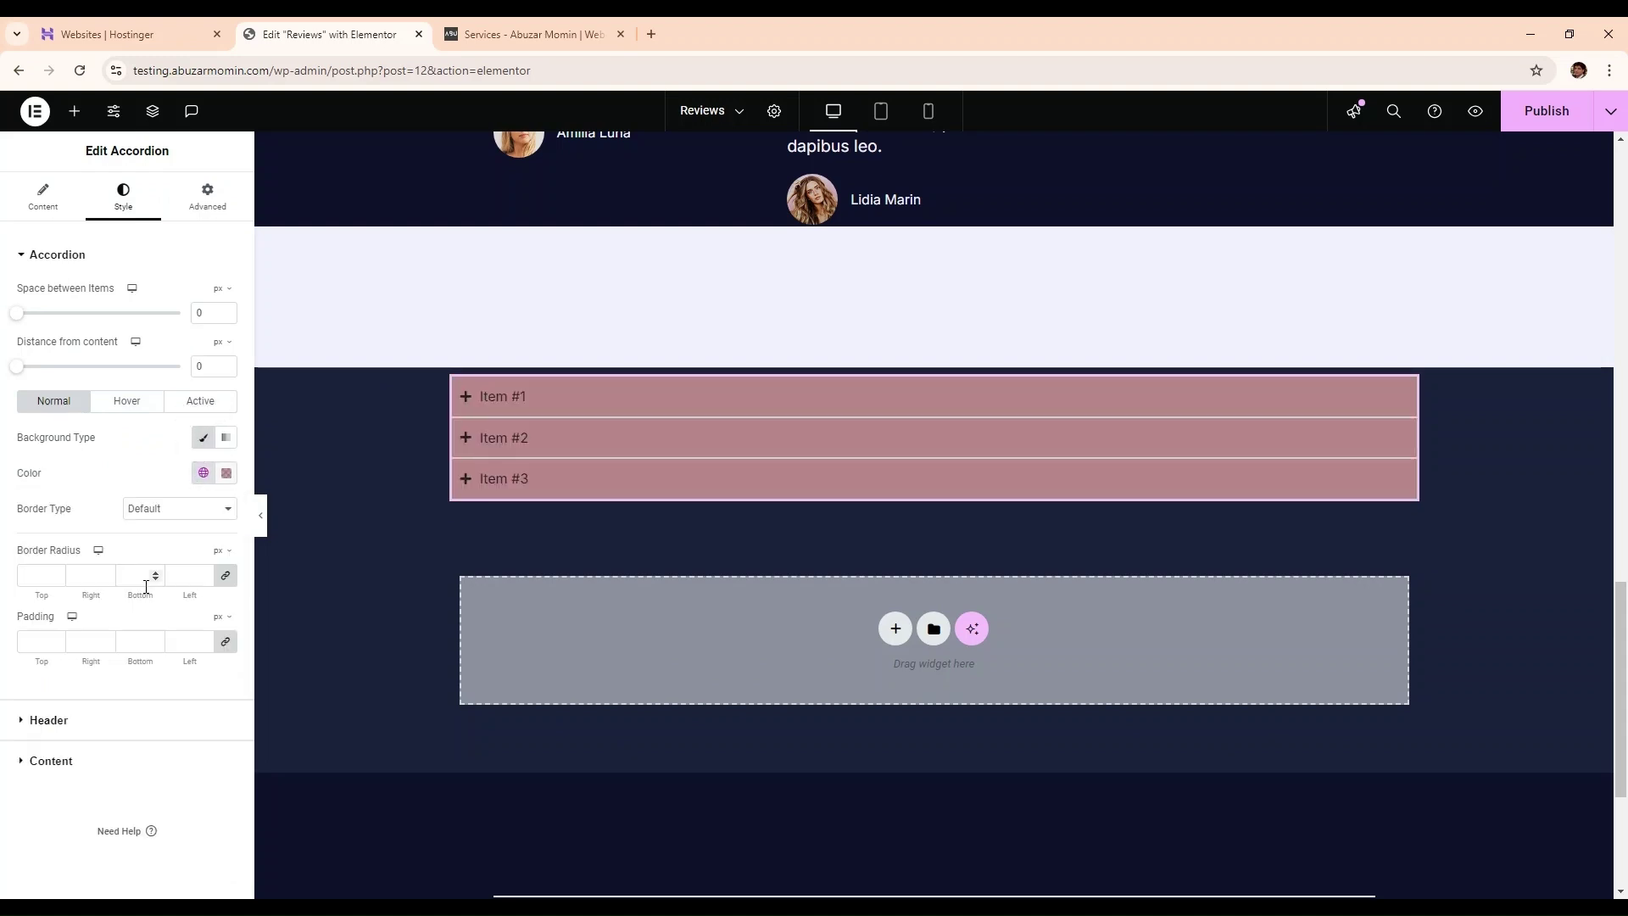
click(849, 395)
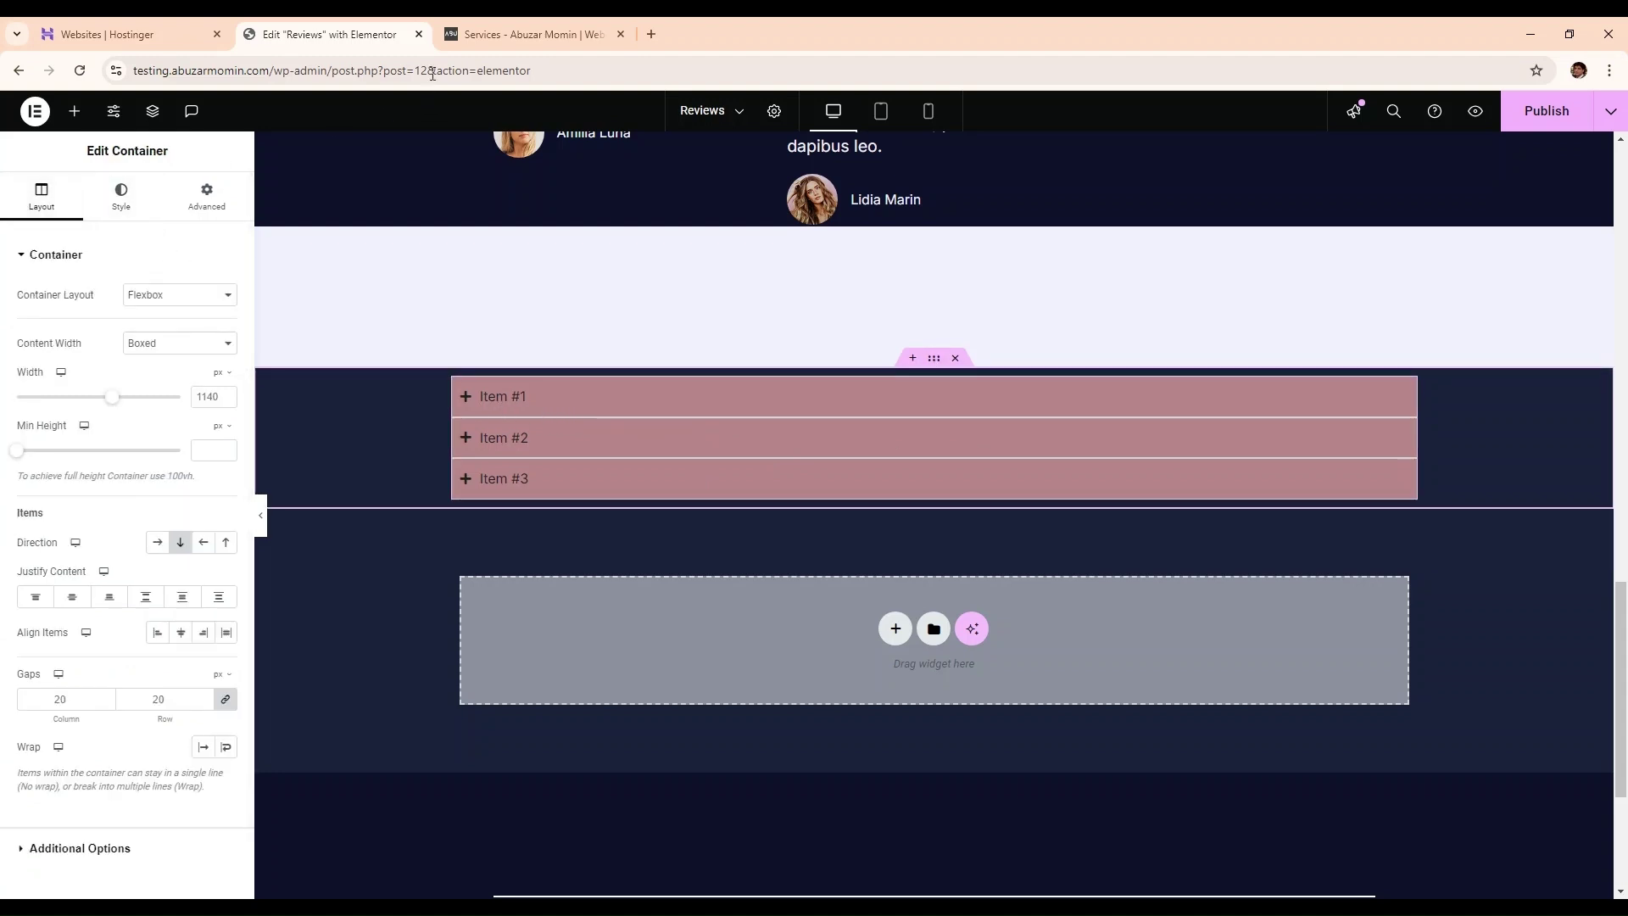
- Copy the first FAQ question from the Services page and use it as Item #1's title: "What kind of companies and businesses are you working with?"
click(525, 34)
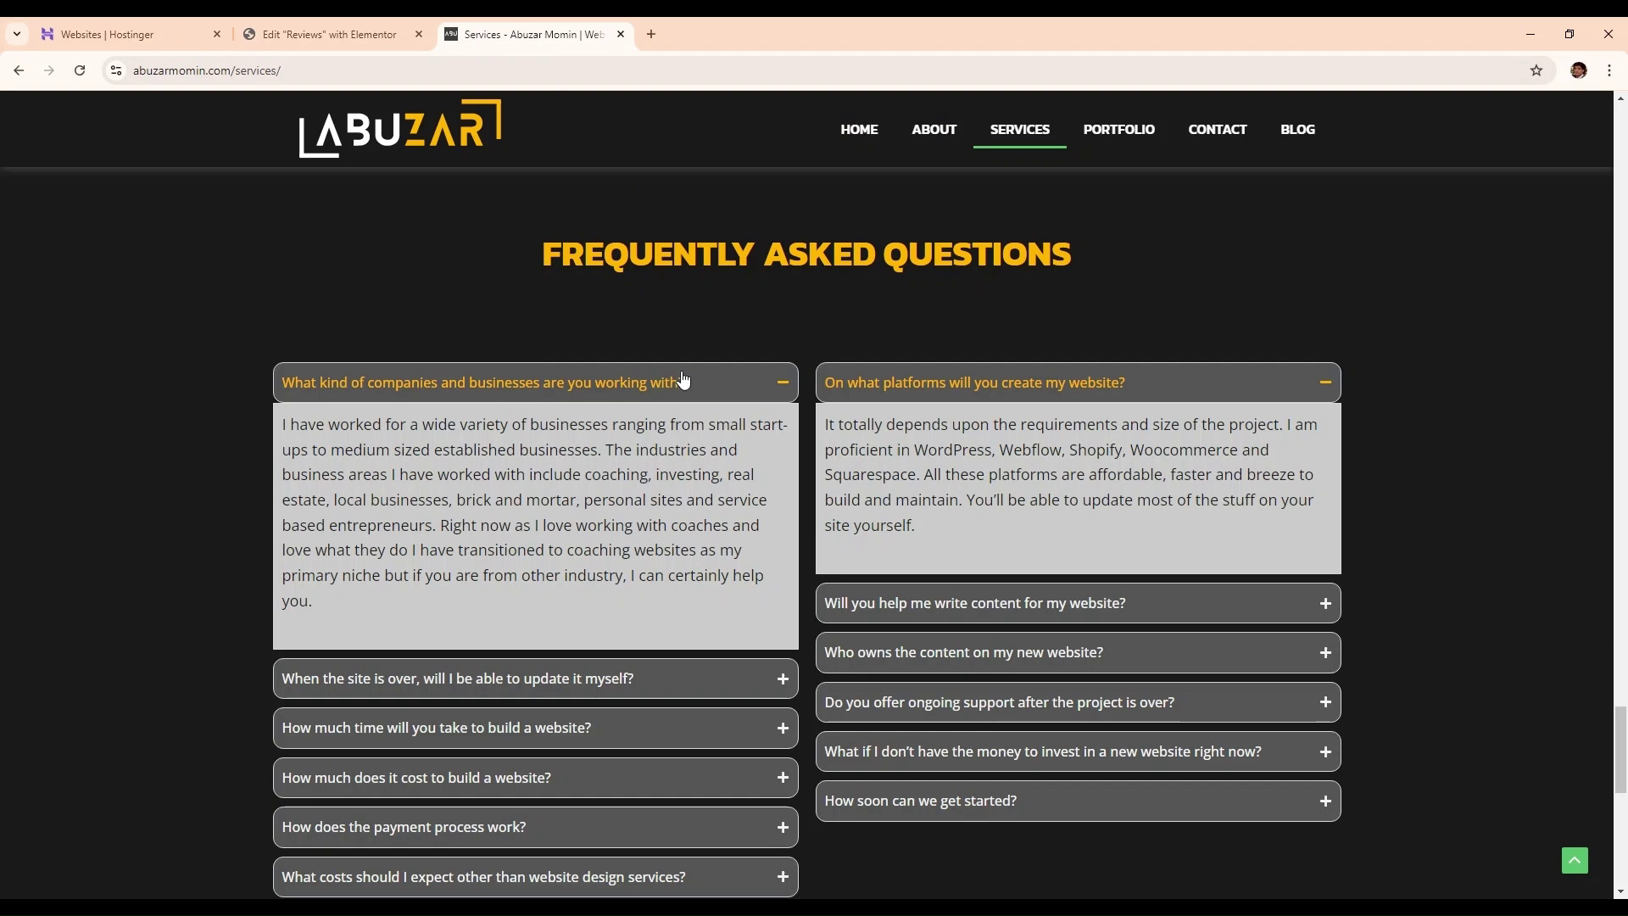
drag(685, 383, 293, 397)
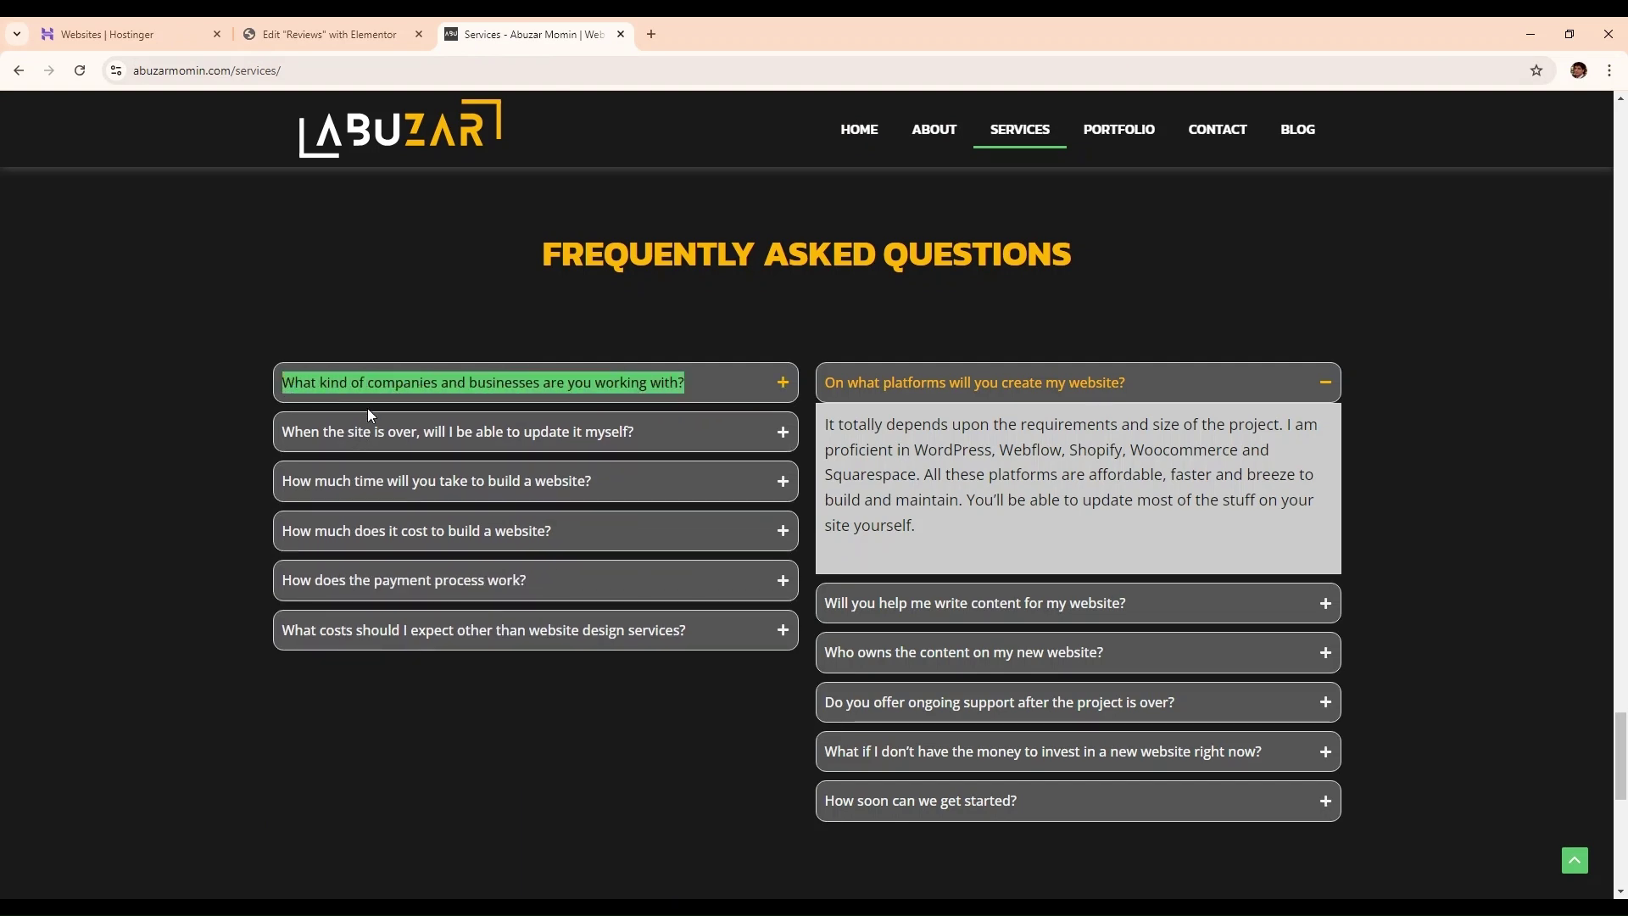
click(317, 33)
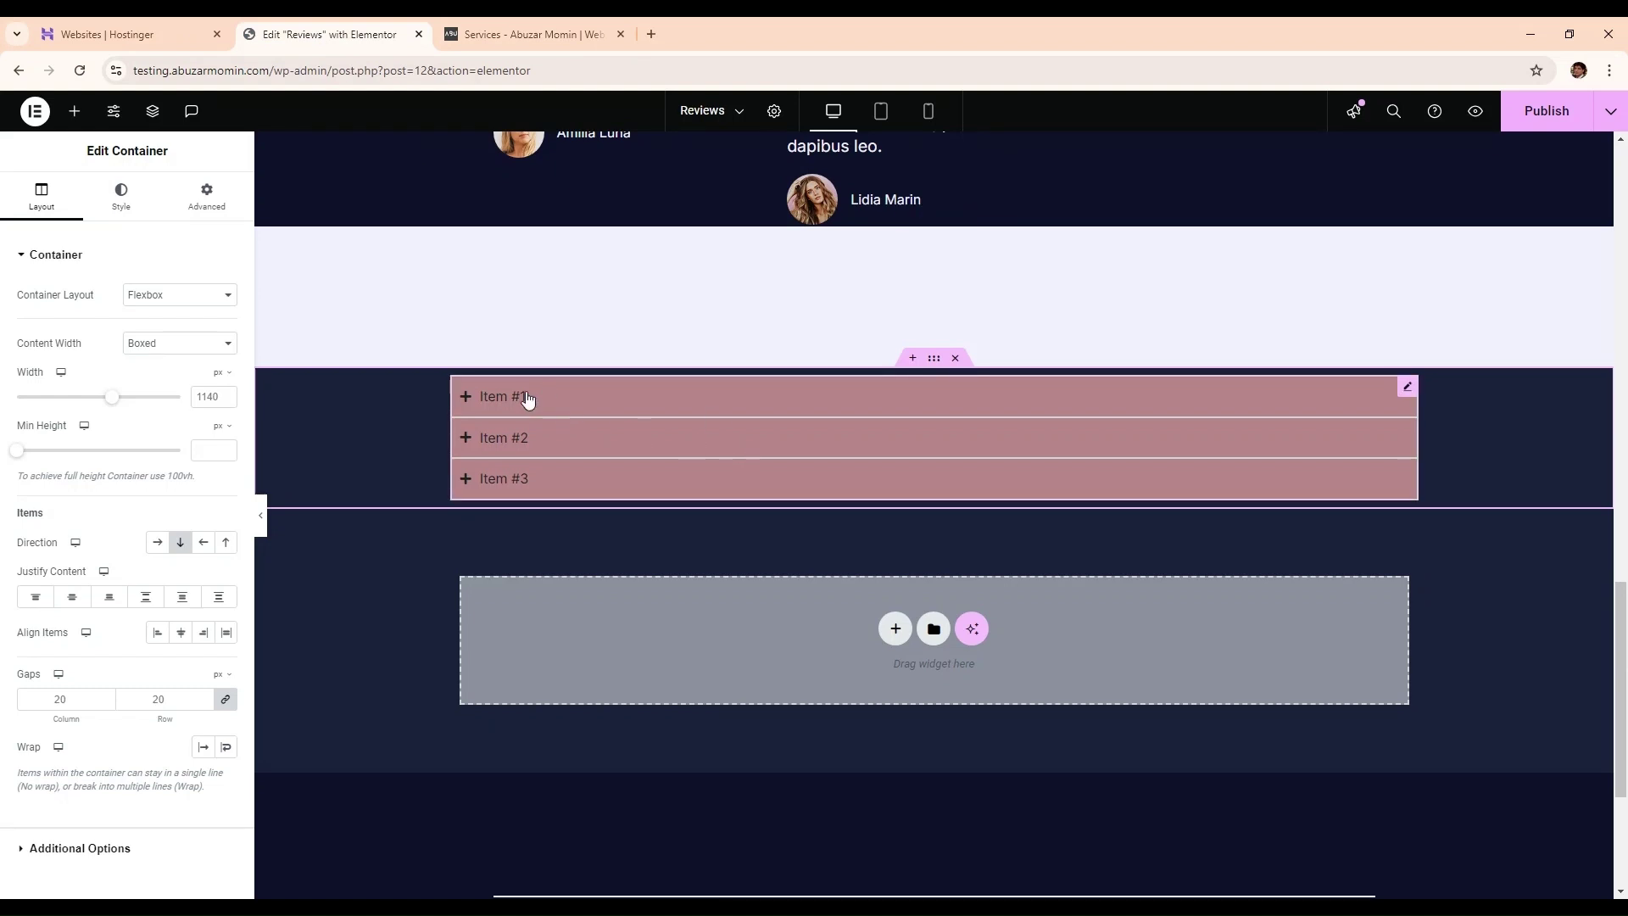
click(492, 396)
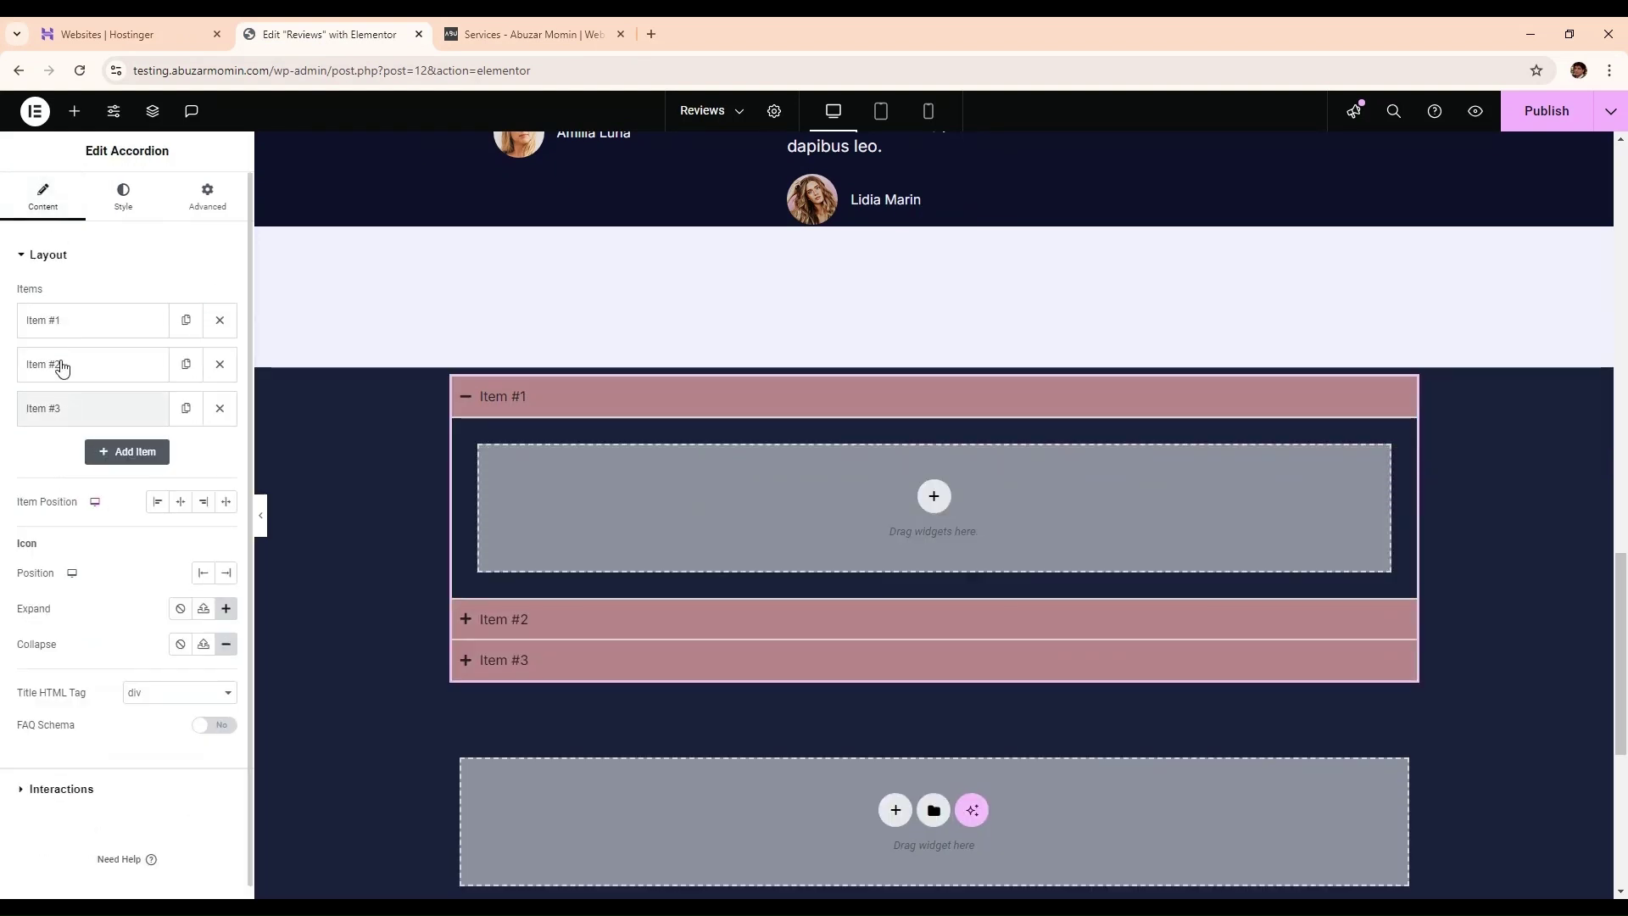
click(94, 321)
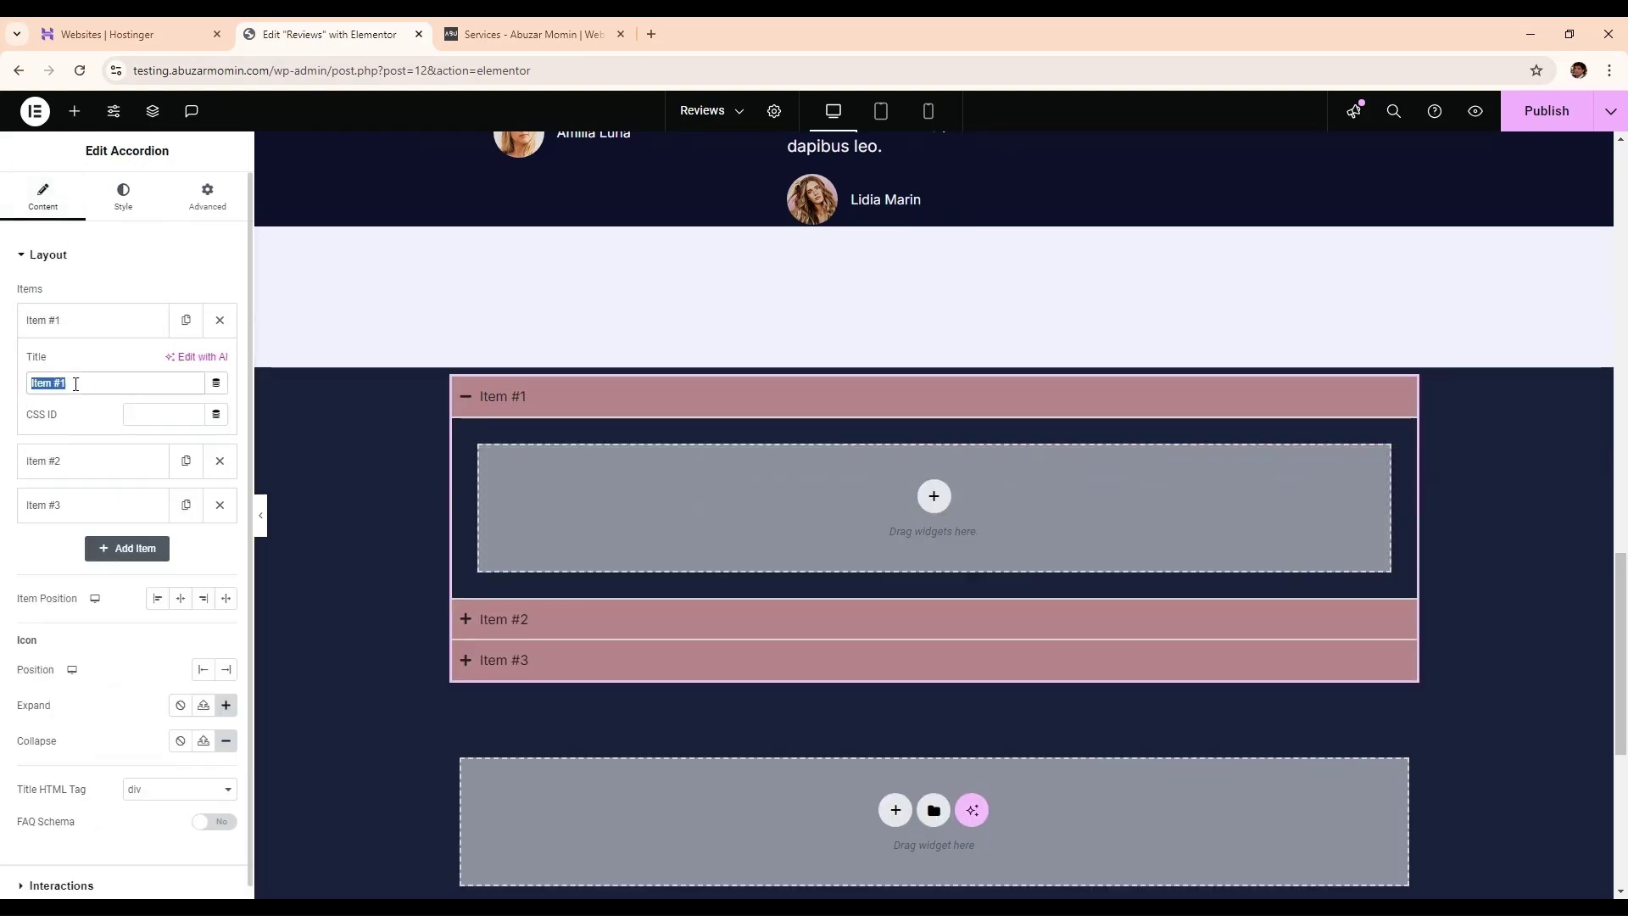
text(What kind of companies and businesses are you working with?)
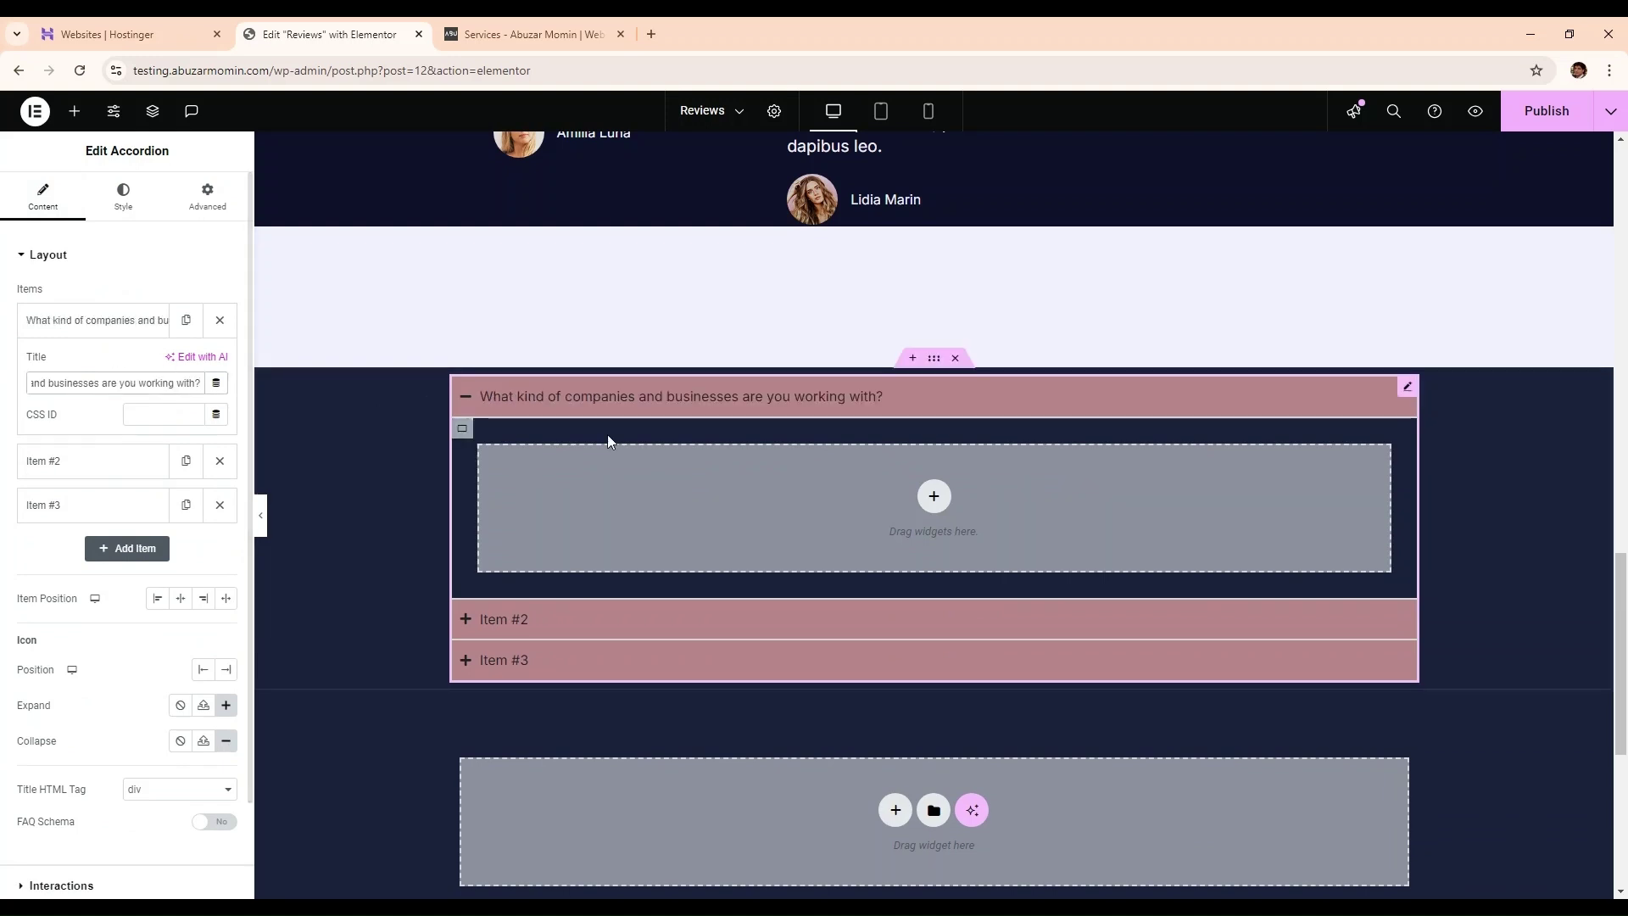
- Copy the full answer to the companies and businesses question from the Services page FAQ and return to the Elementor editor
click(502, 30)
click(721, 434)
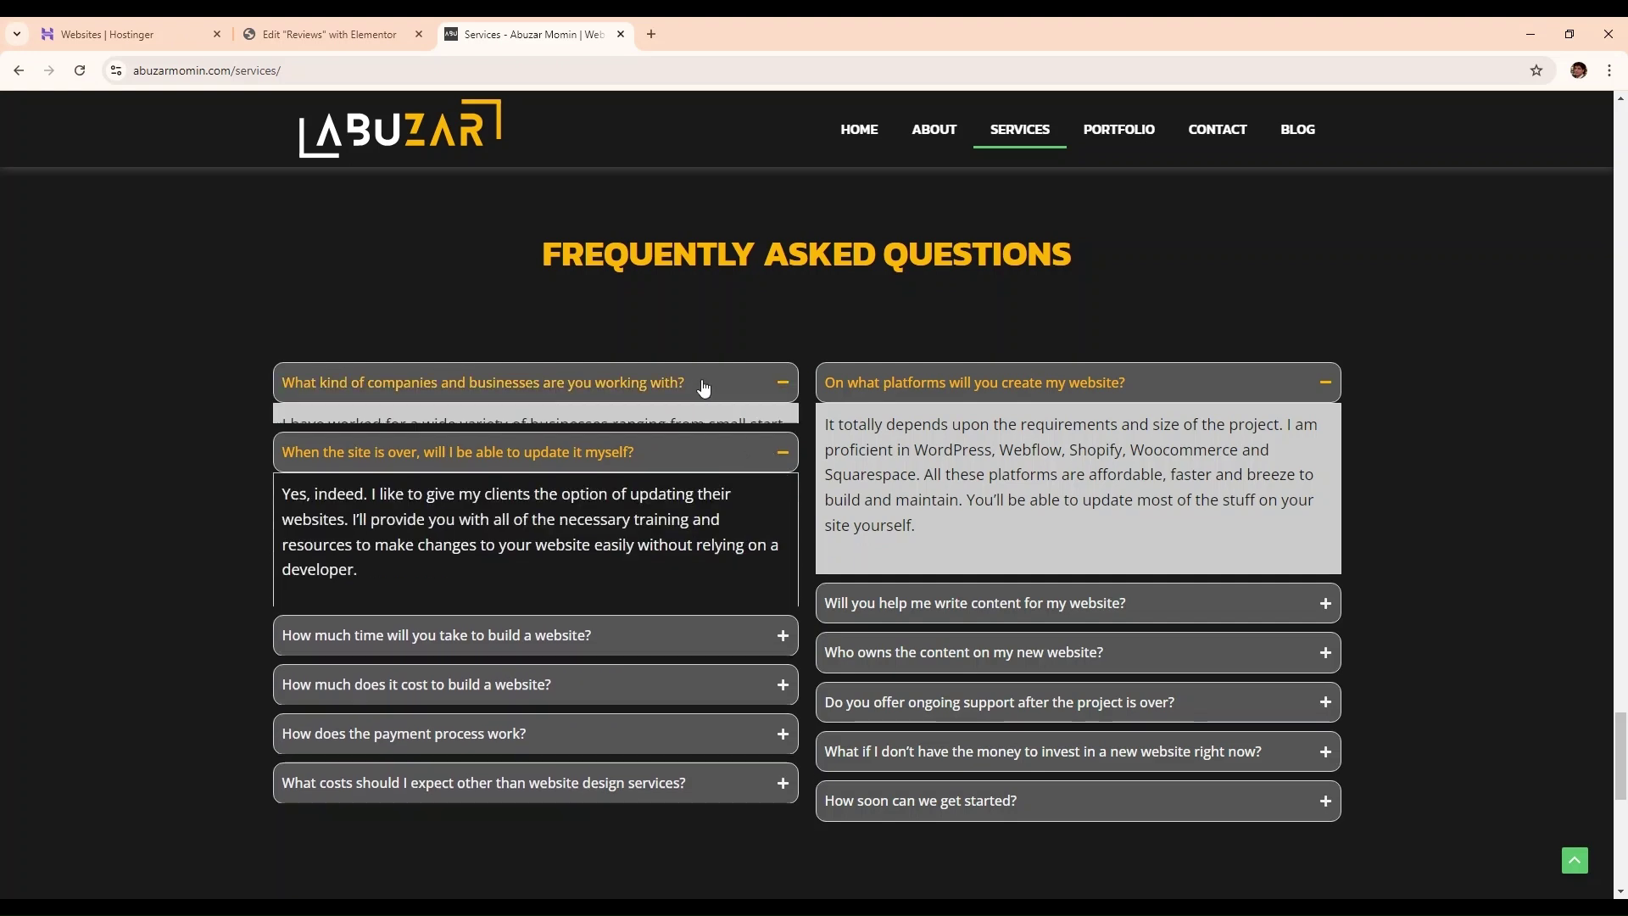
click(702, 382)
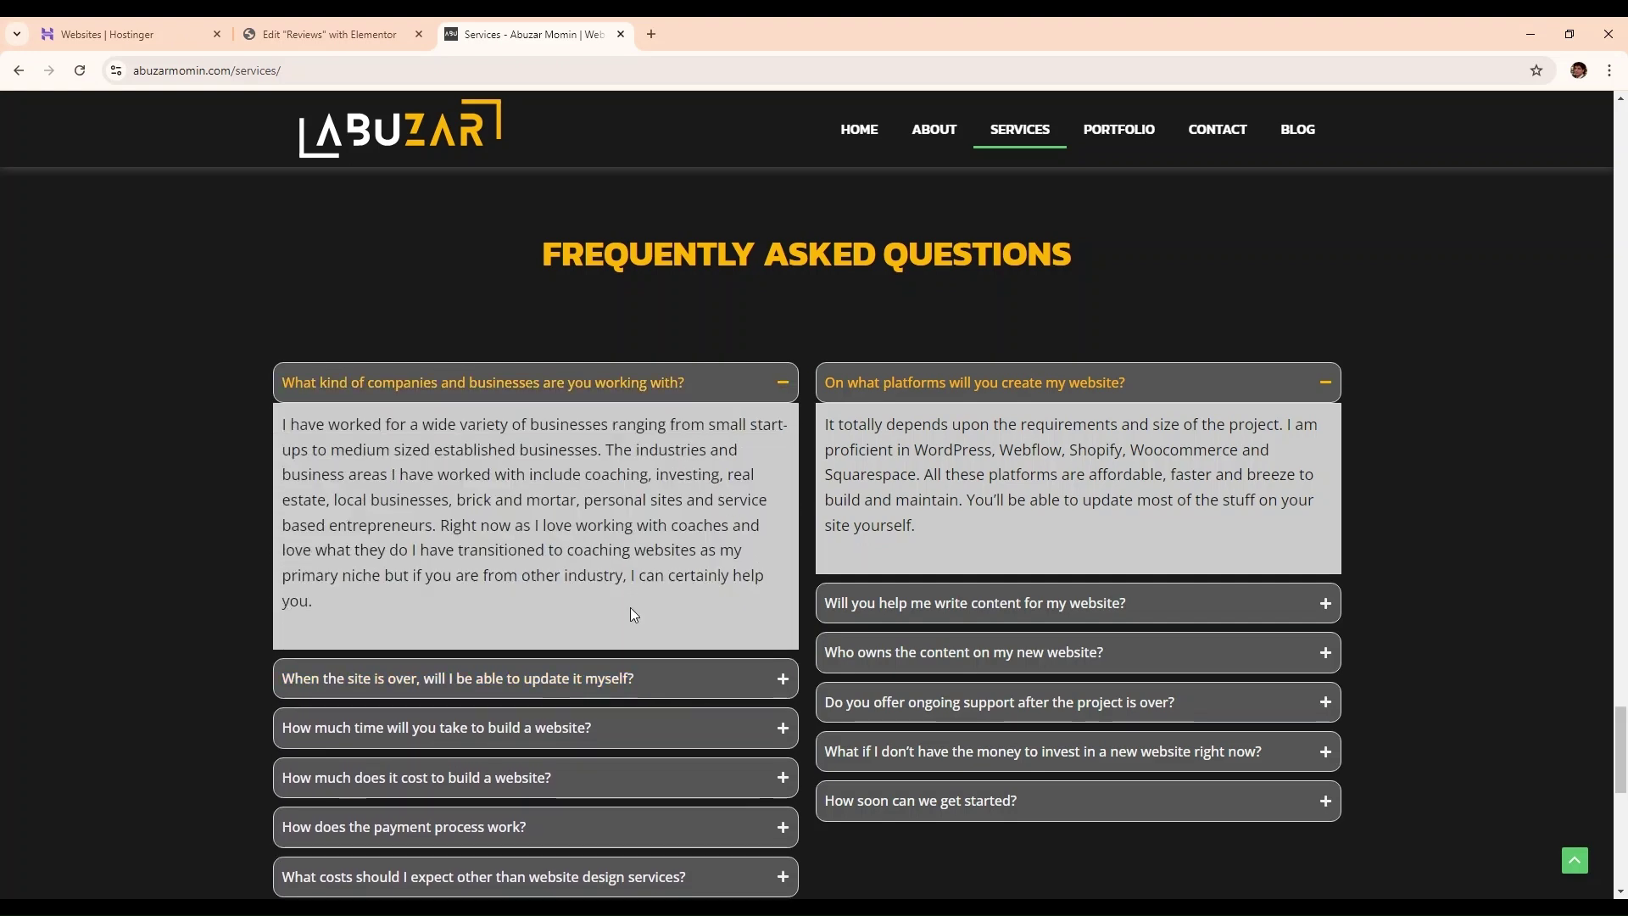
drag(629, 607, 297, 424)
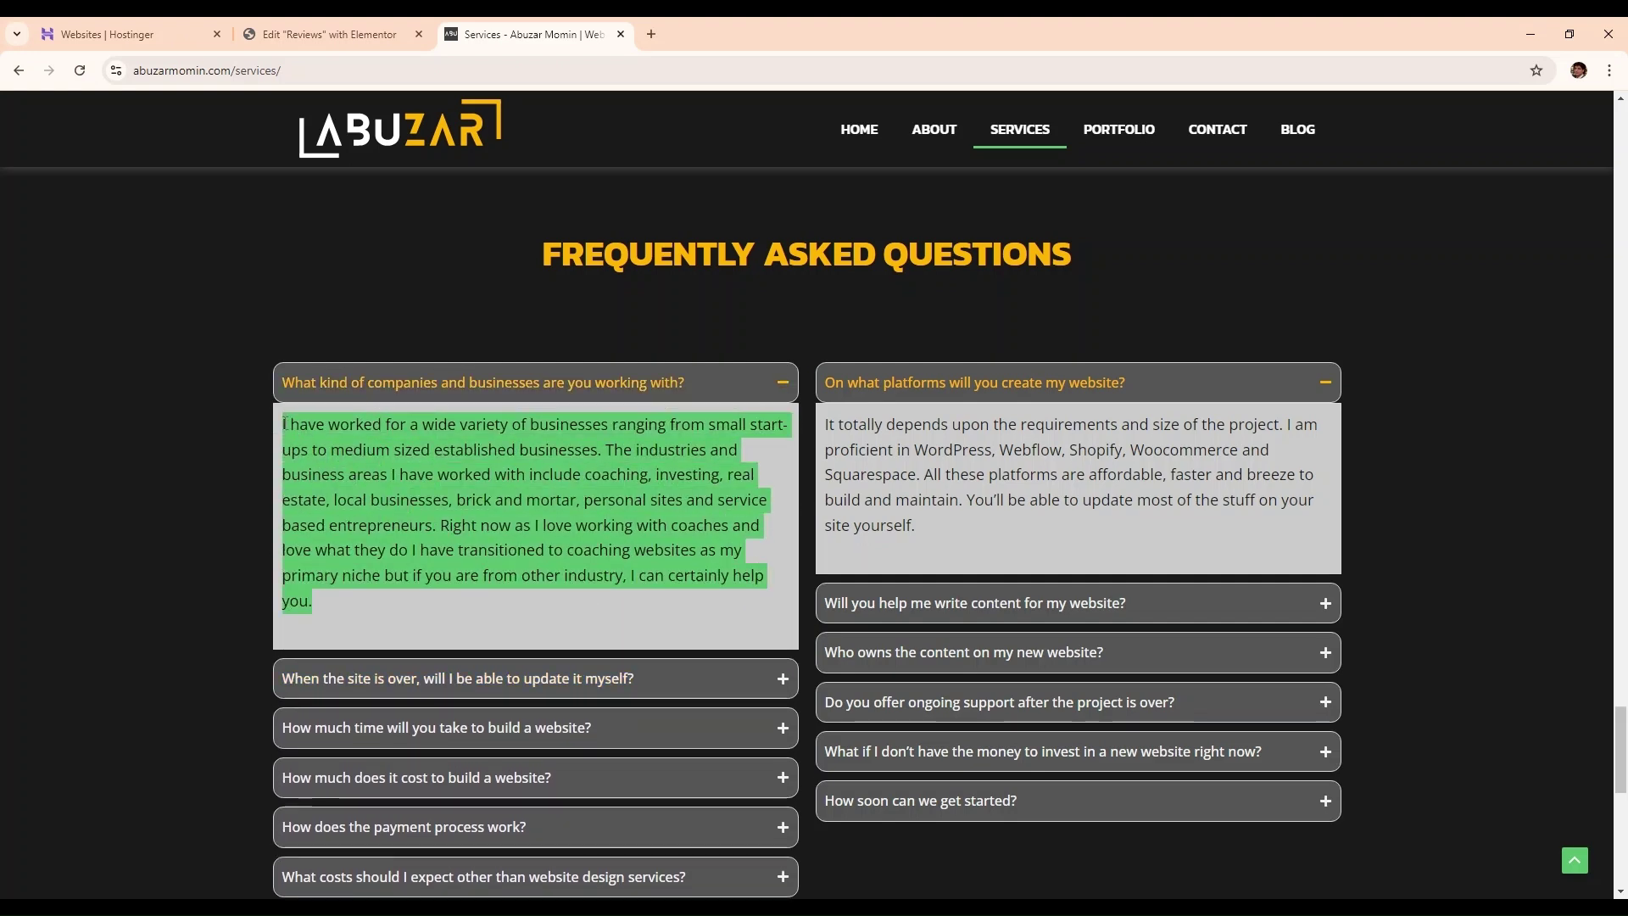
click(293, 29)
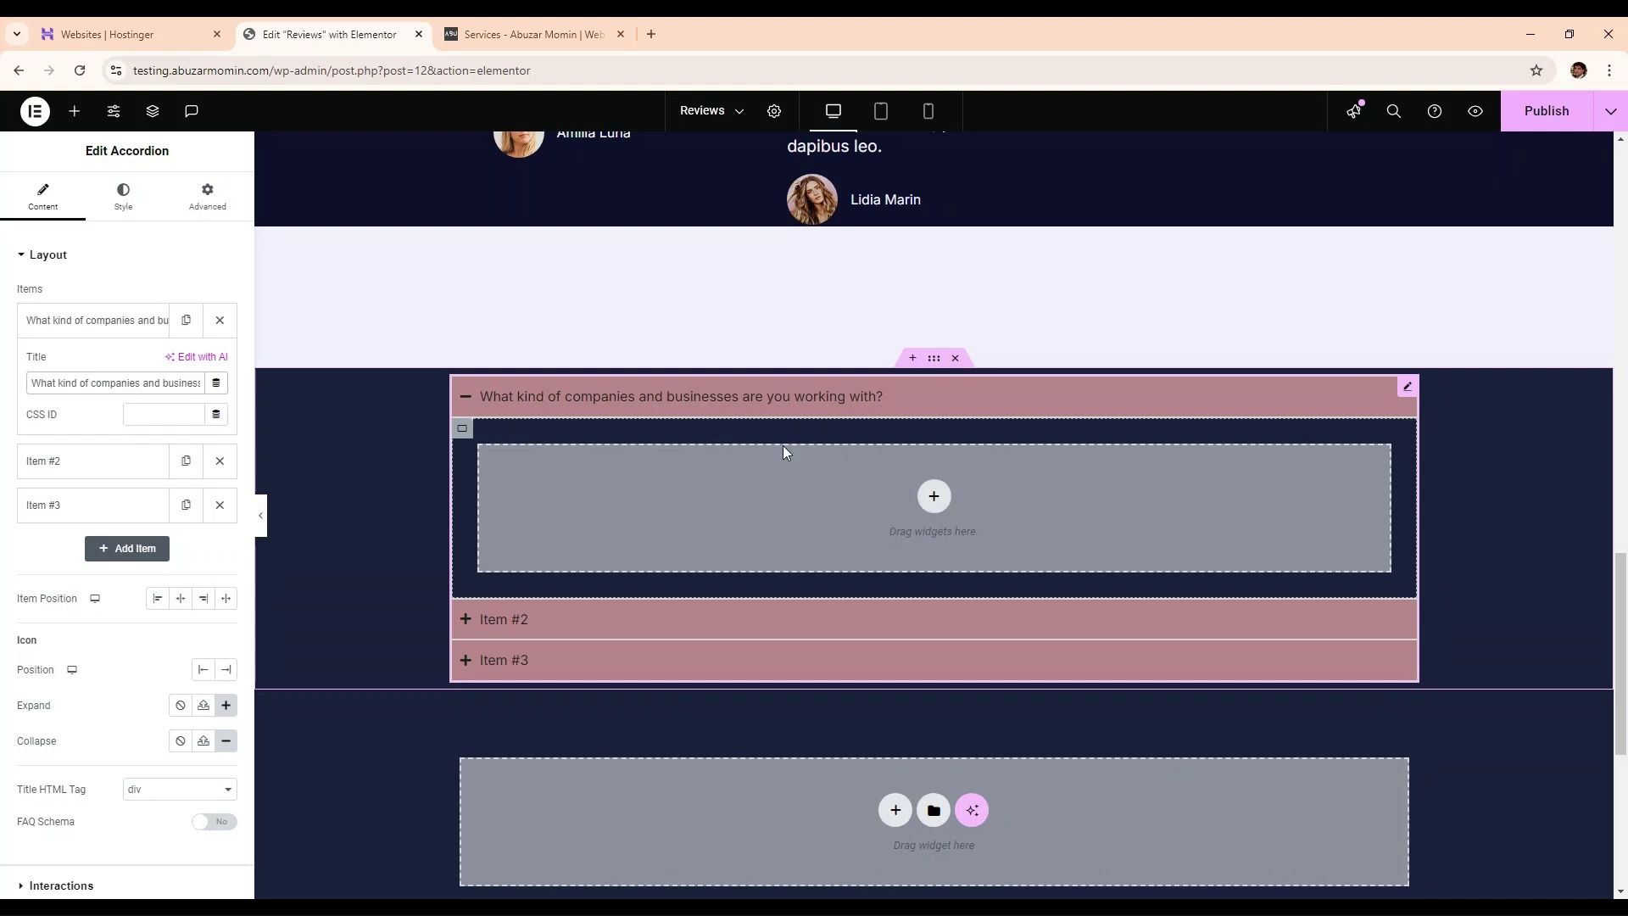
- Add a Text Editor inside the first accordion item, replace its placeholder with the copied answer beginning "I have worked for a wide variety of businesses", and test the toggle
click(934, 496)
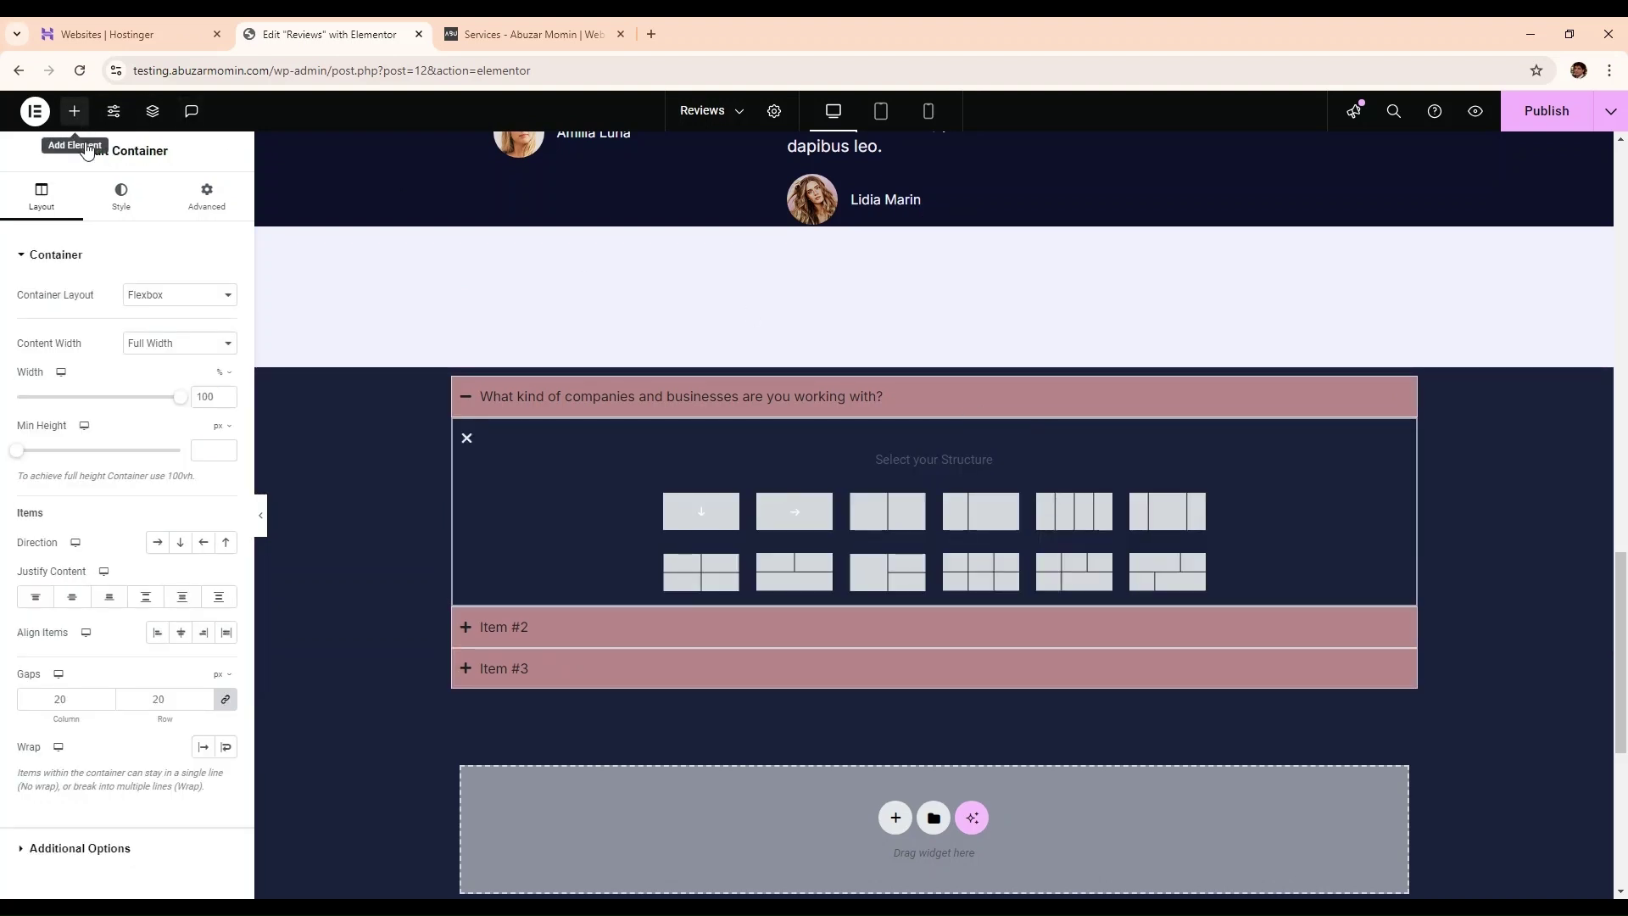
click(75, 111)
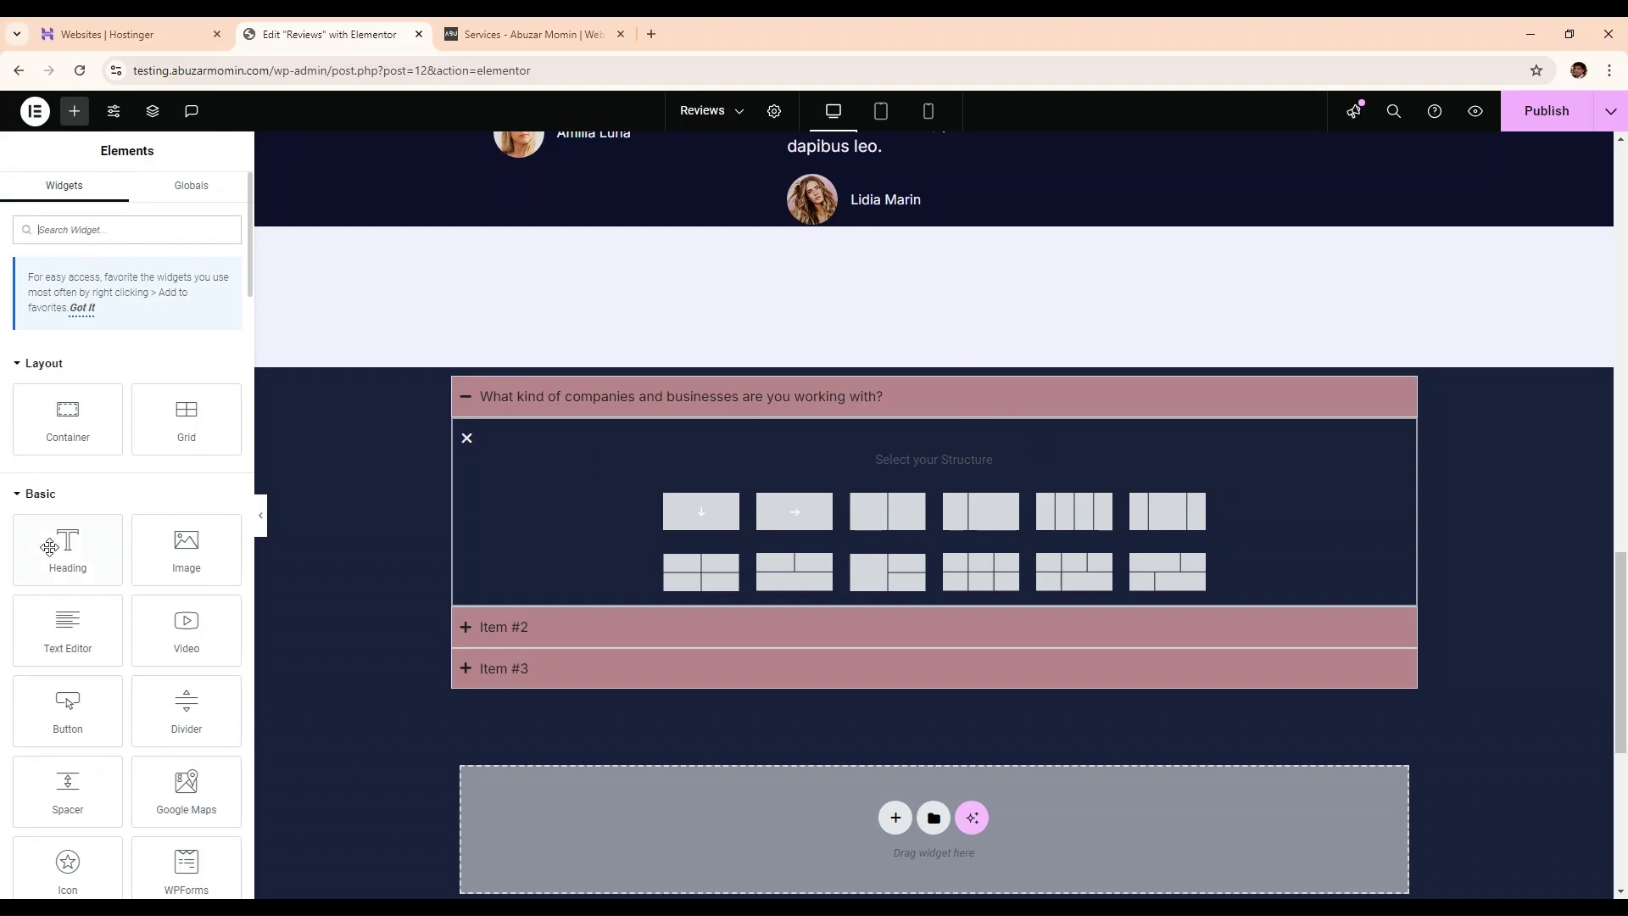
click(68, 627)
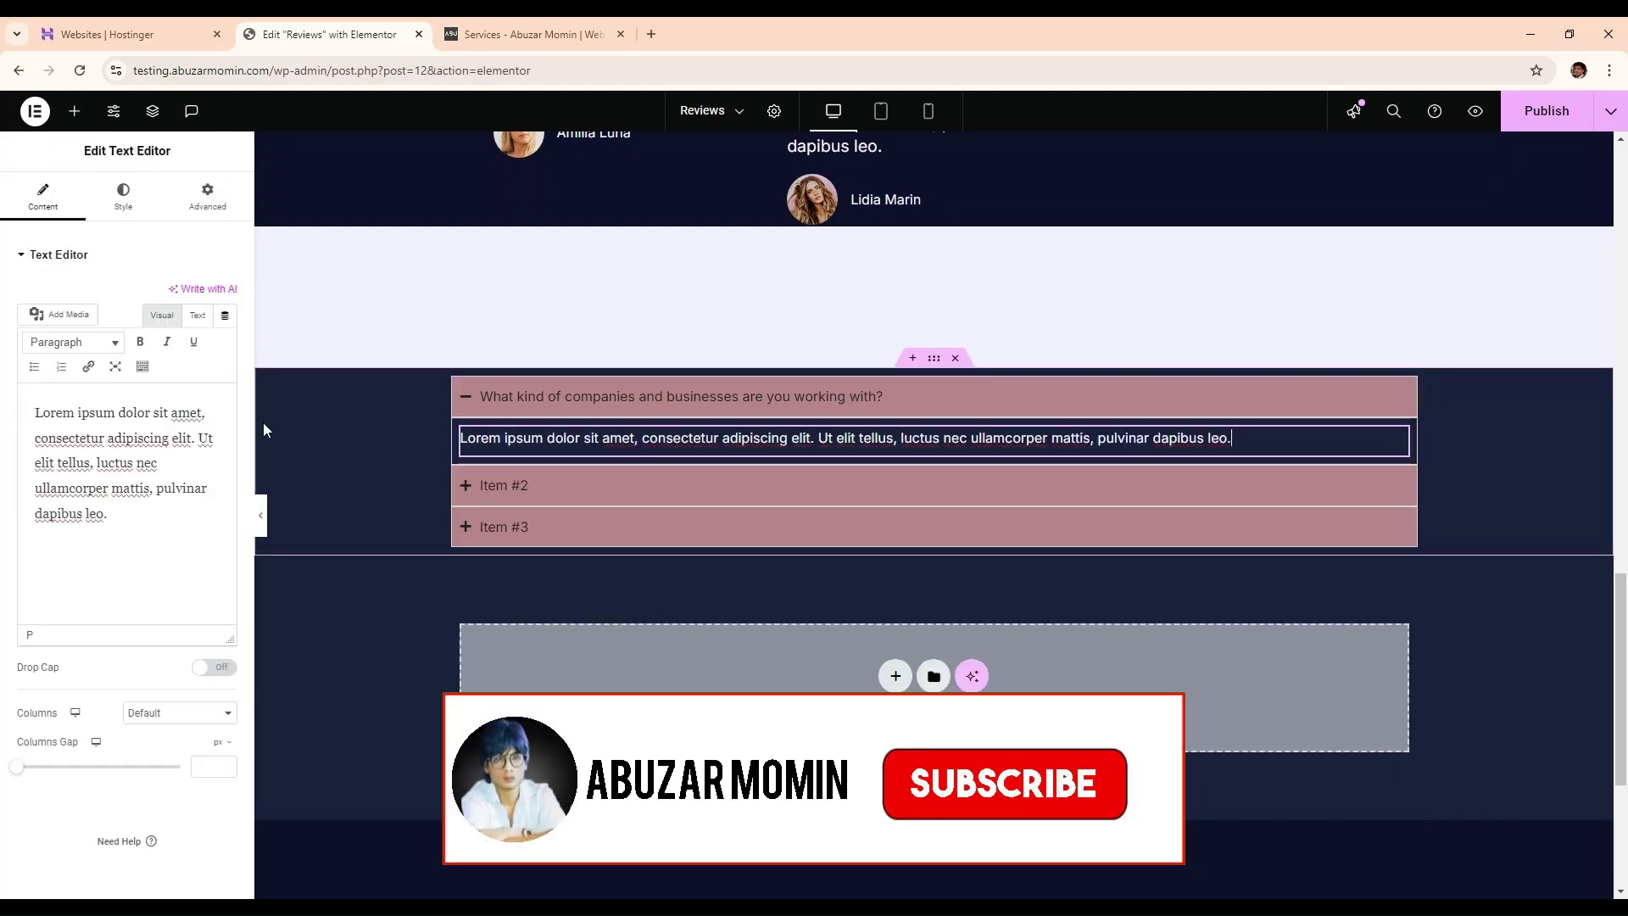
triple_click(94, 443)
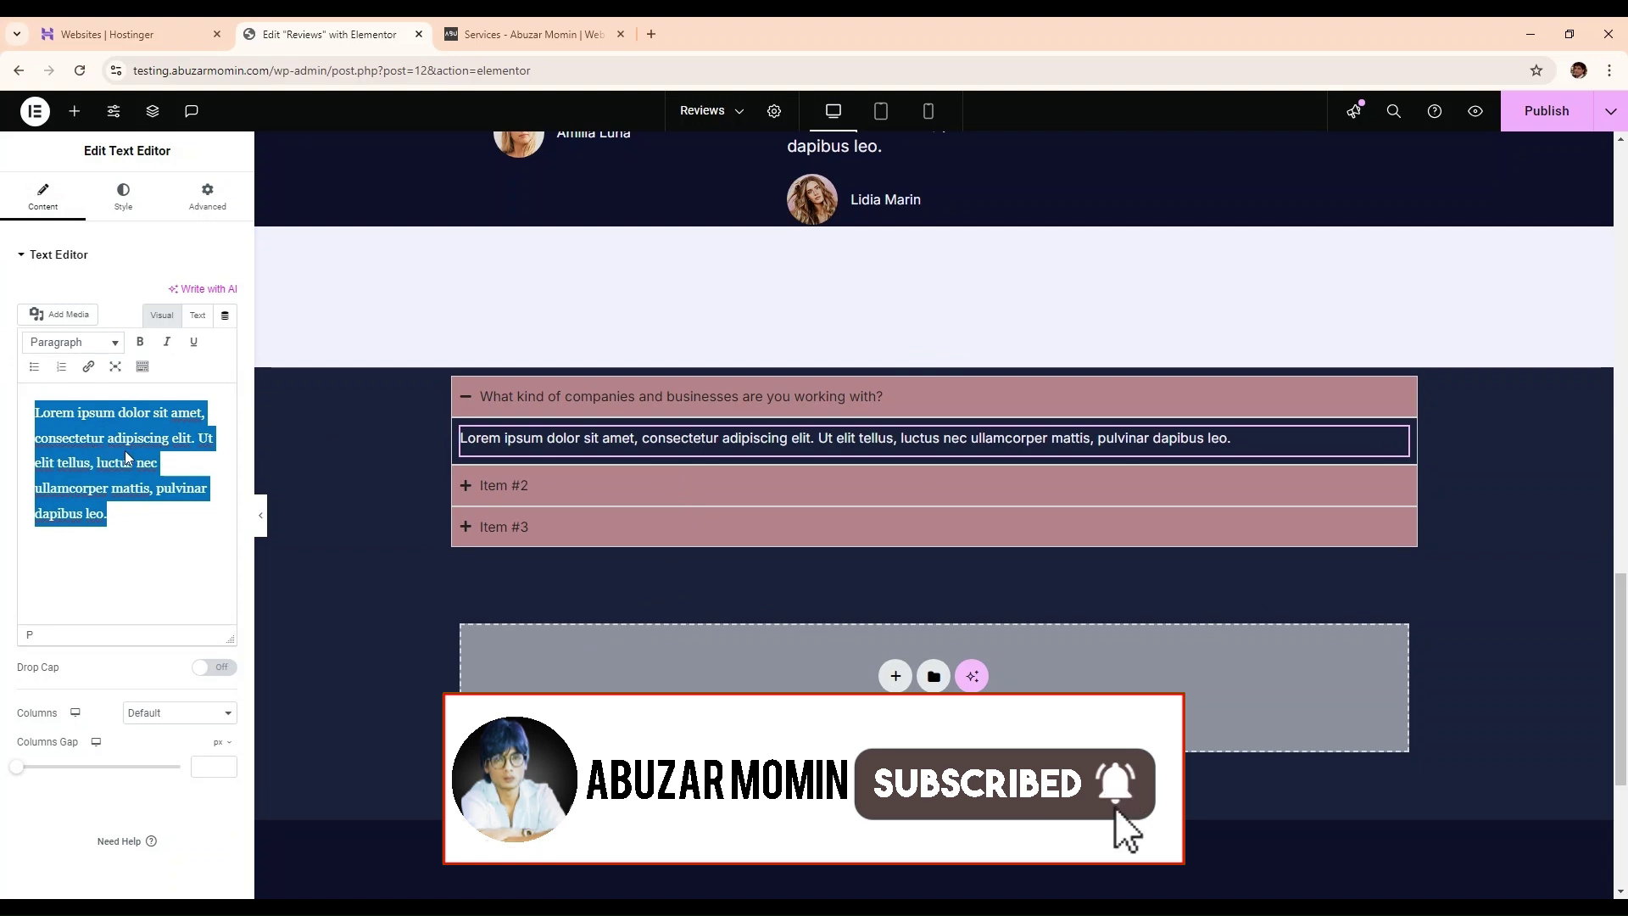
text(I have worked for a wide variety of businesses ranging from small start-ups to medium sized established businesses. The industries and business areas I have worked with include coaching, investing, real estate, local businesses, brick and mortar, personal sites and service based entrepreneurs. Right now as I love working with coaches and love what they do I have transitioned to coaching websites as my primary niche but if you are from other industry, I can certainly help you.)
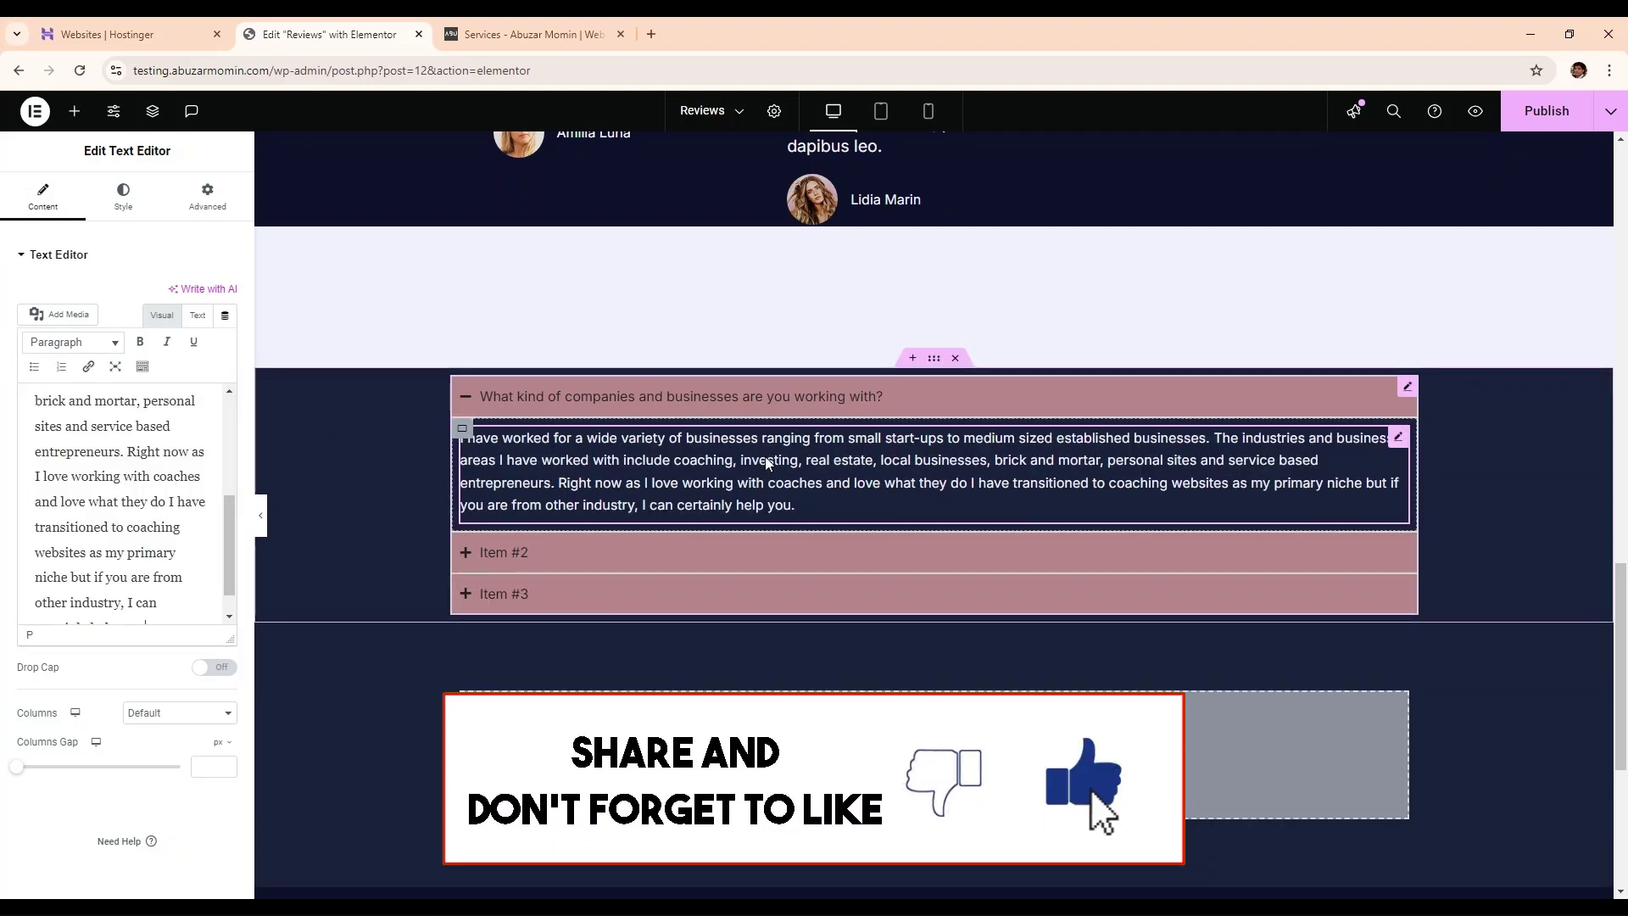
click(851, 398)
click(851, 398)
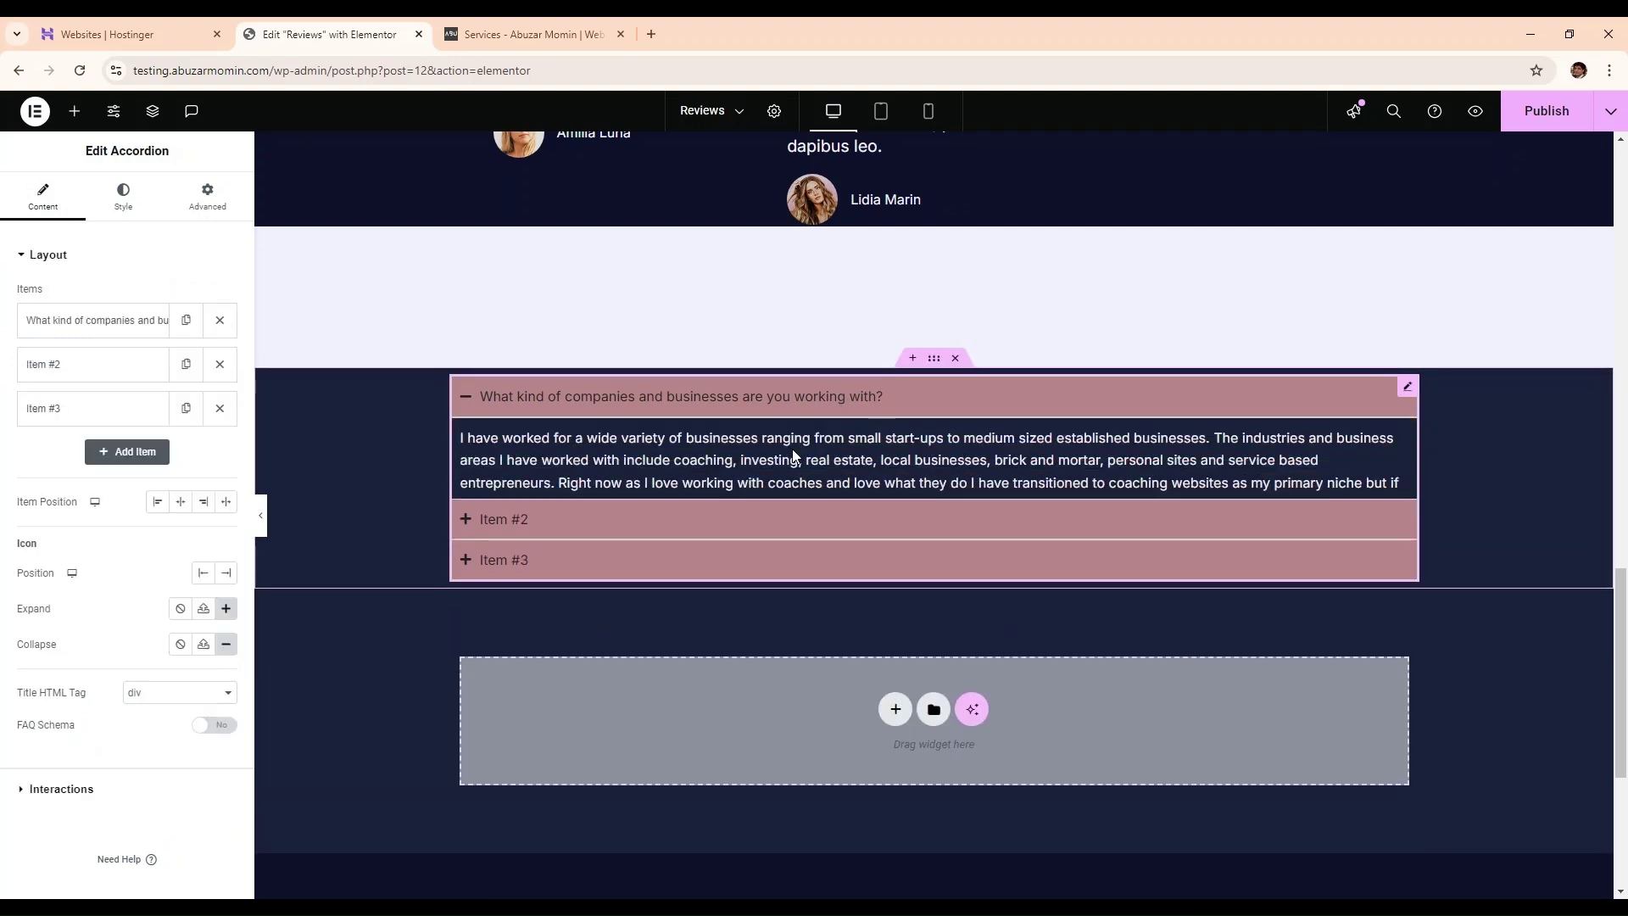
- Copy the question "On what platforms will you create my website?" from the Services page and use it as Item #2's title
click(506, 34)
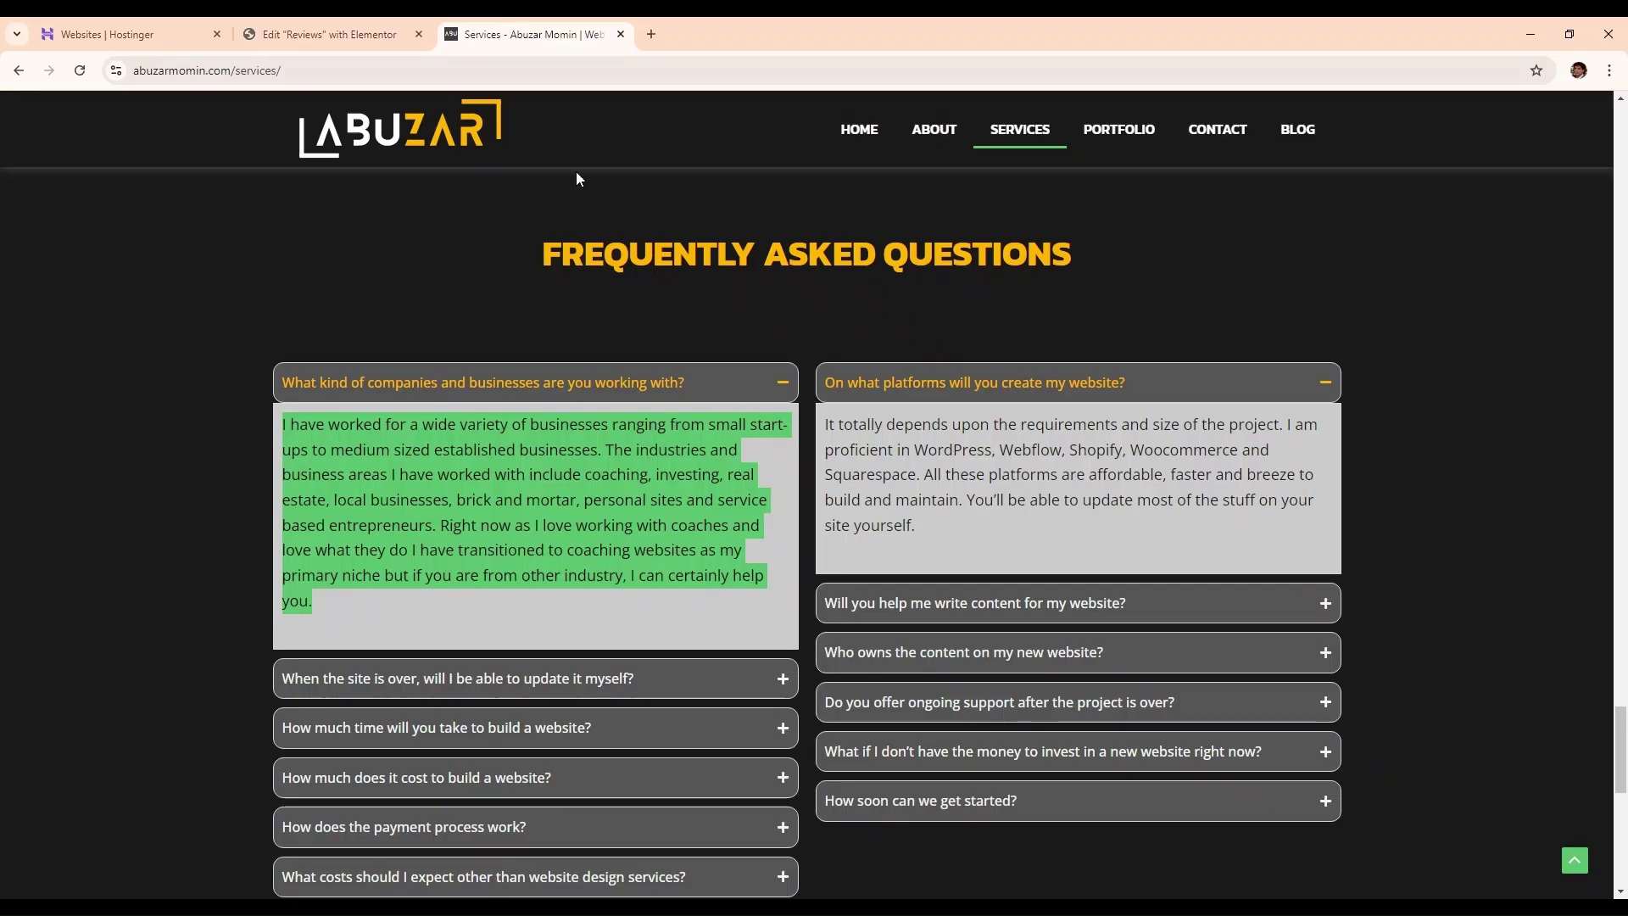
drag(1150, 386, 831, 384)
key(ctrl+c)
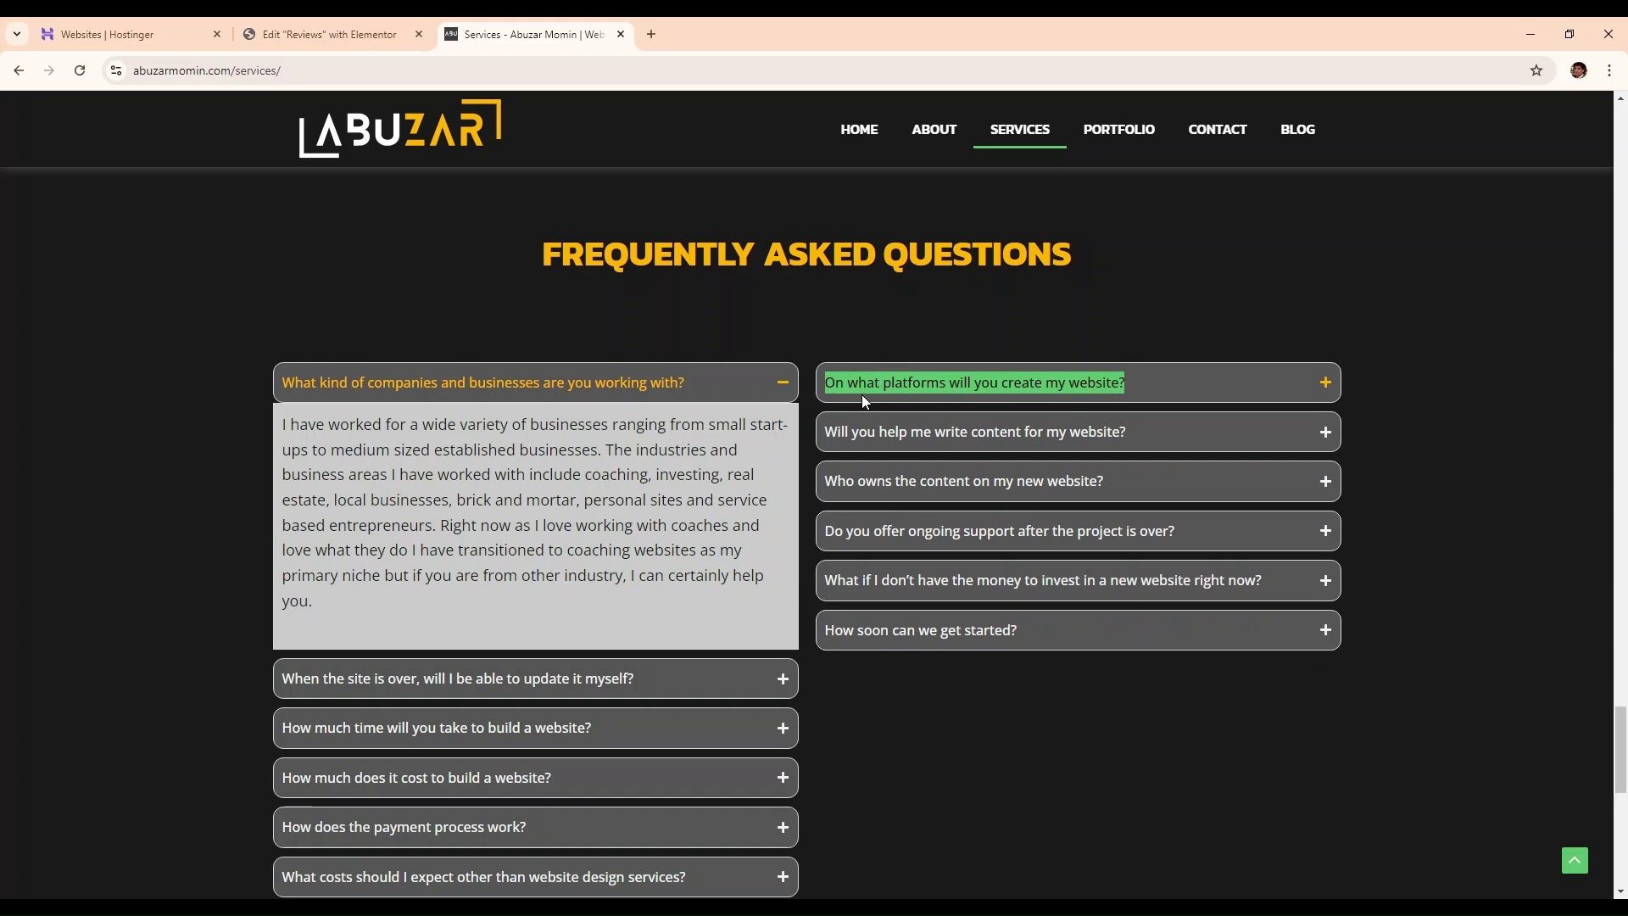
click(339, 34)
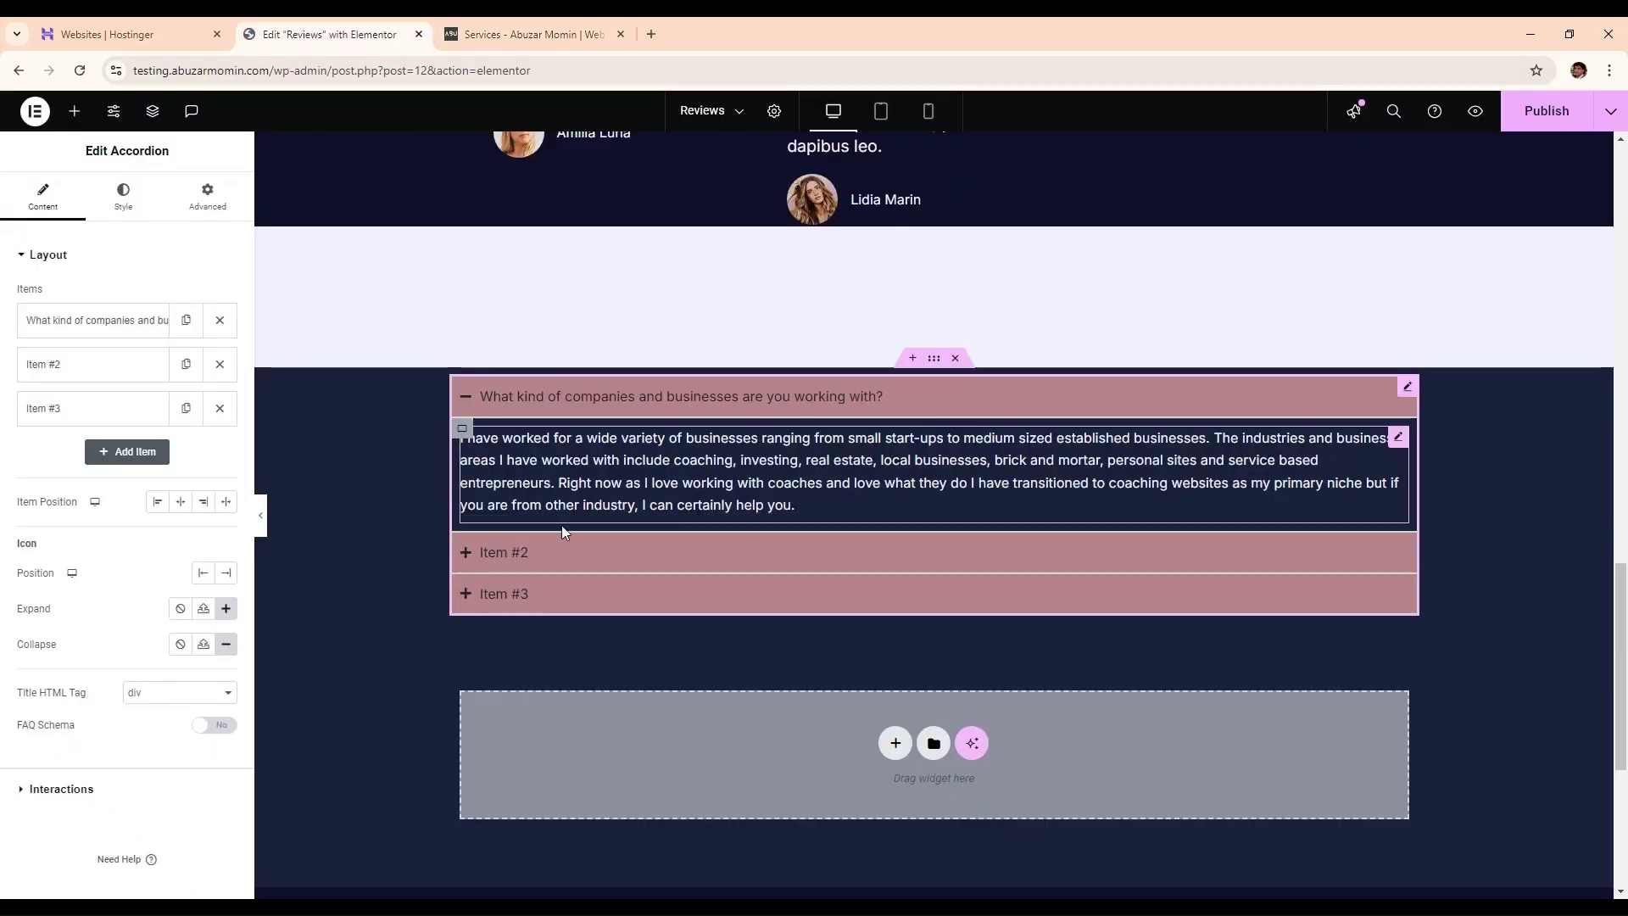
click(617, 555)
click(89, 364)
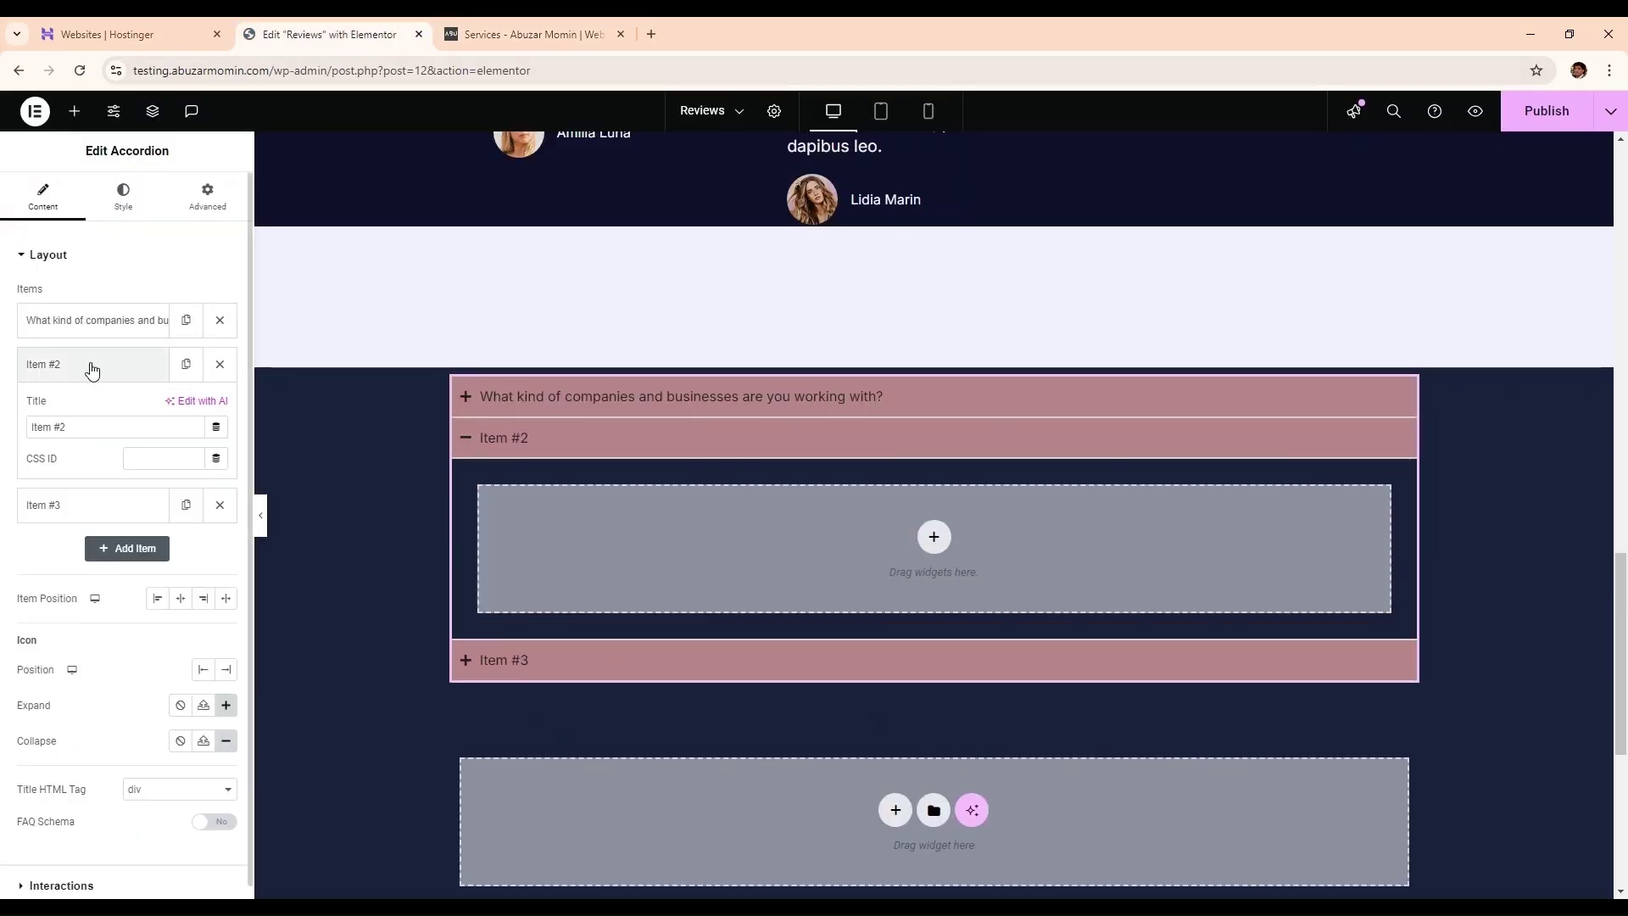
double_click(78, 428)
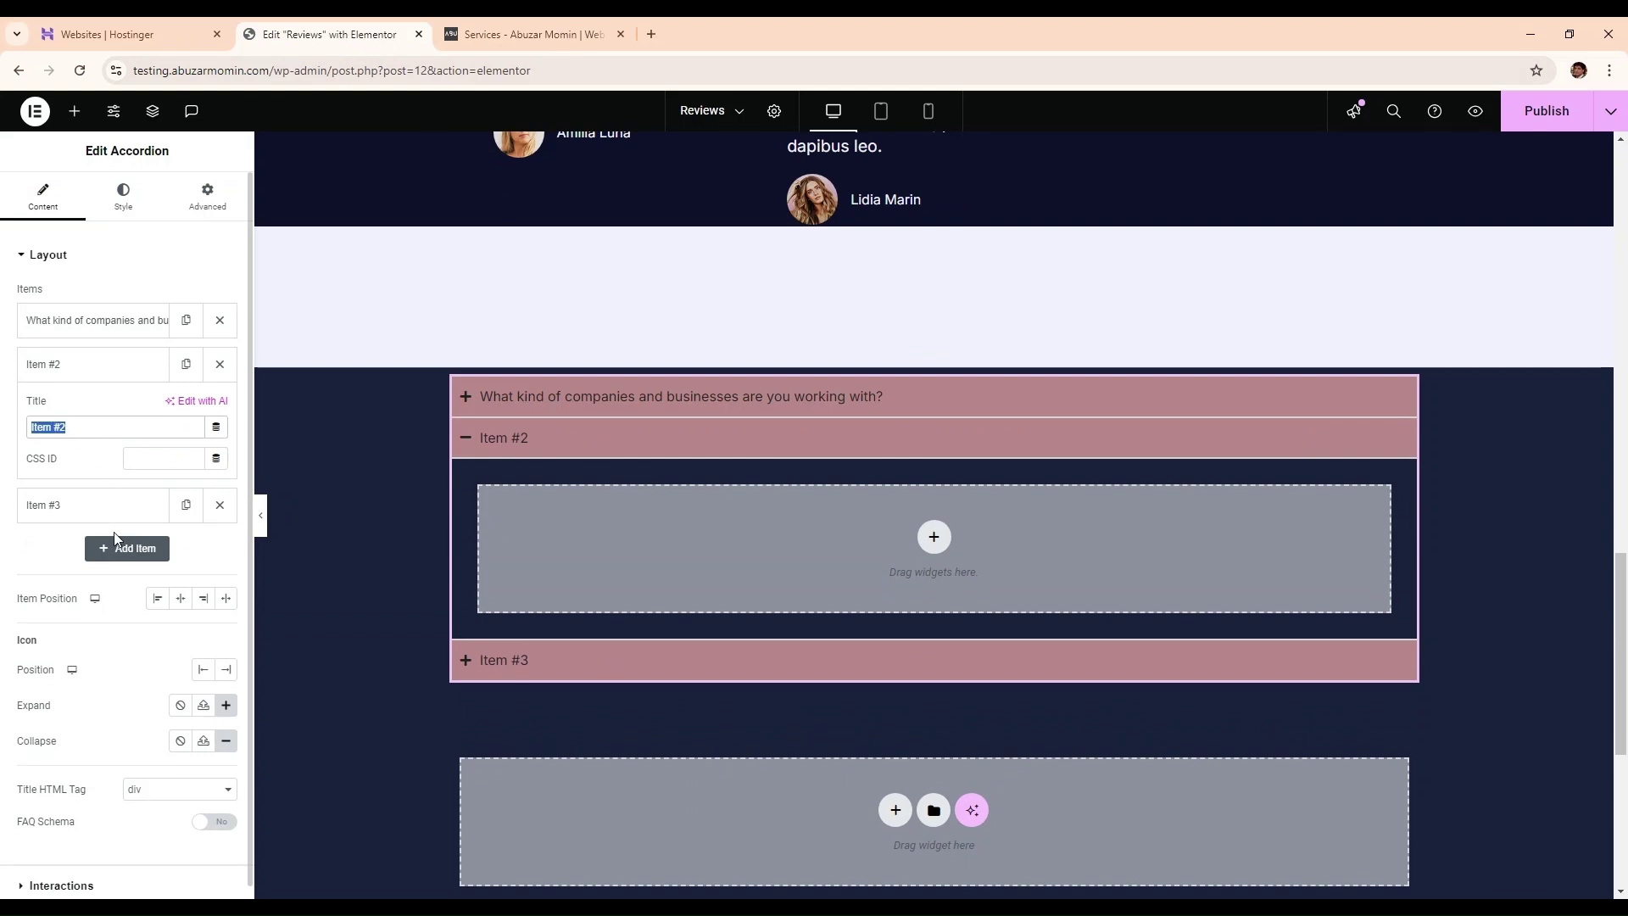
key(ctrl+v)
- Copy the full answer to the website platforms question from the Services page FAQ and return to the Elementor editor
click(534, 34)
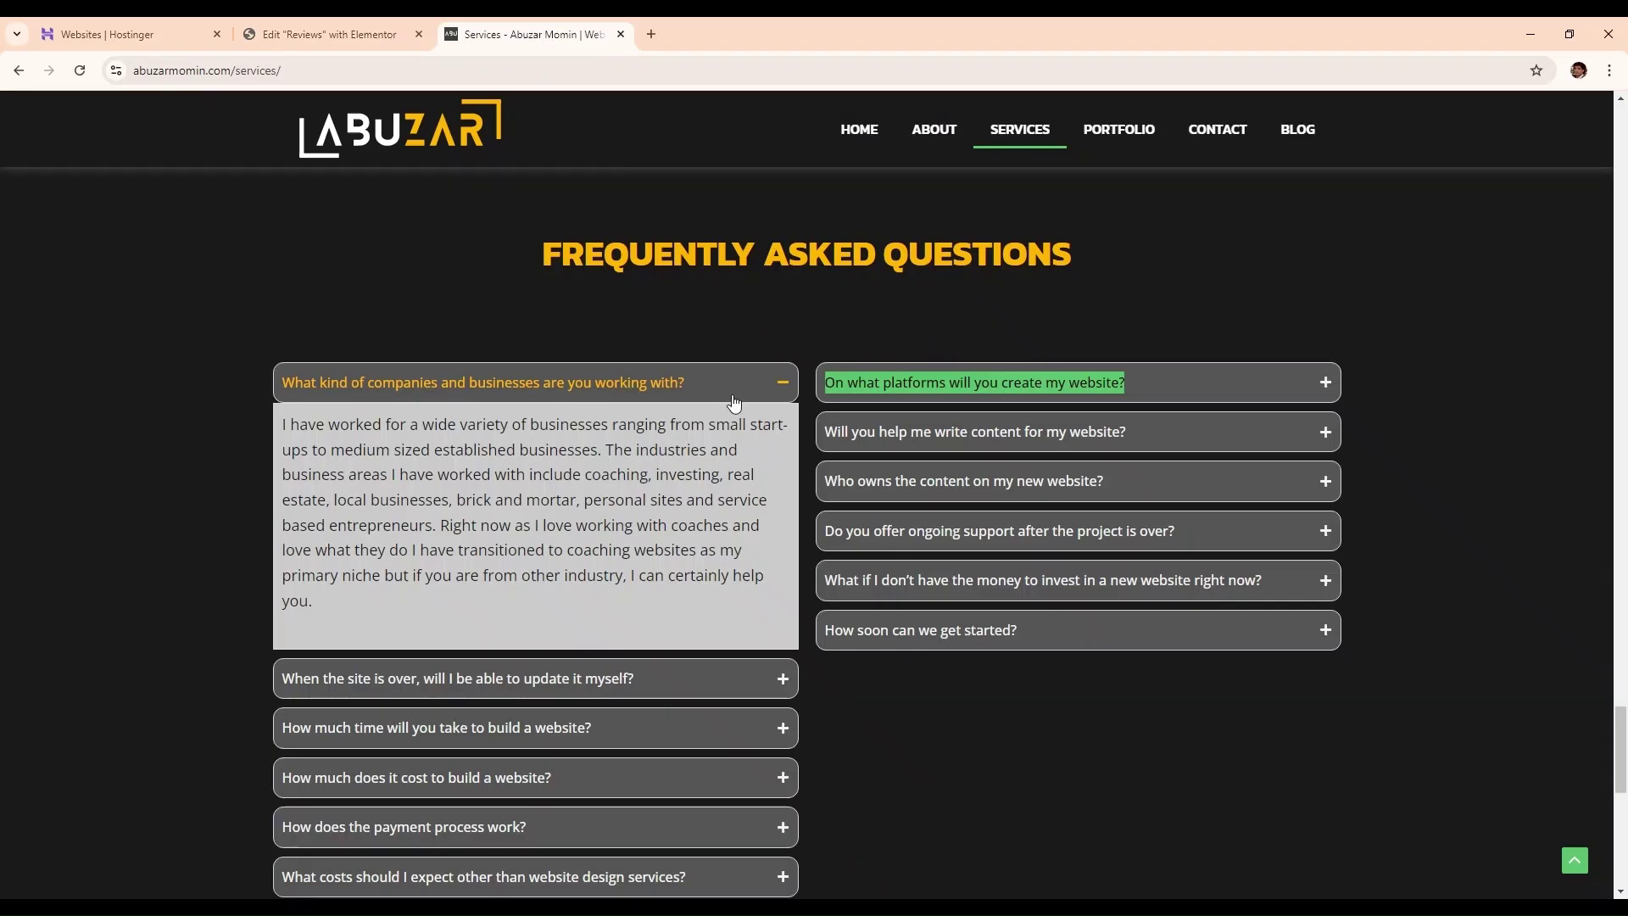
click(1018, 383)
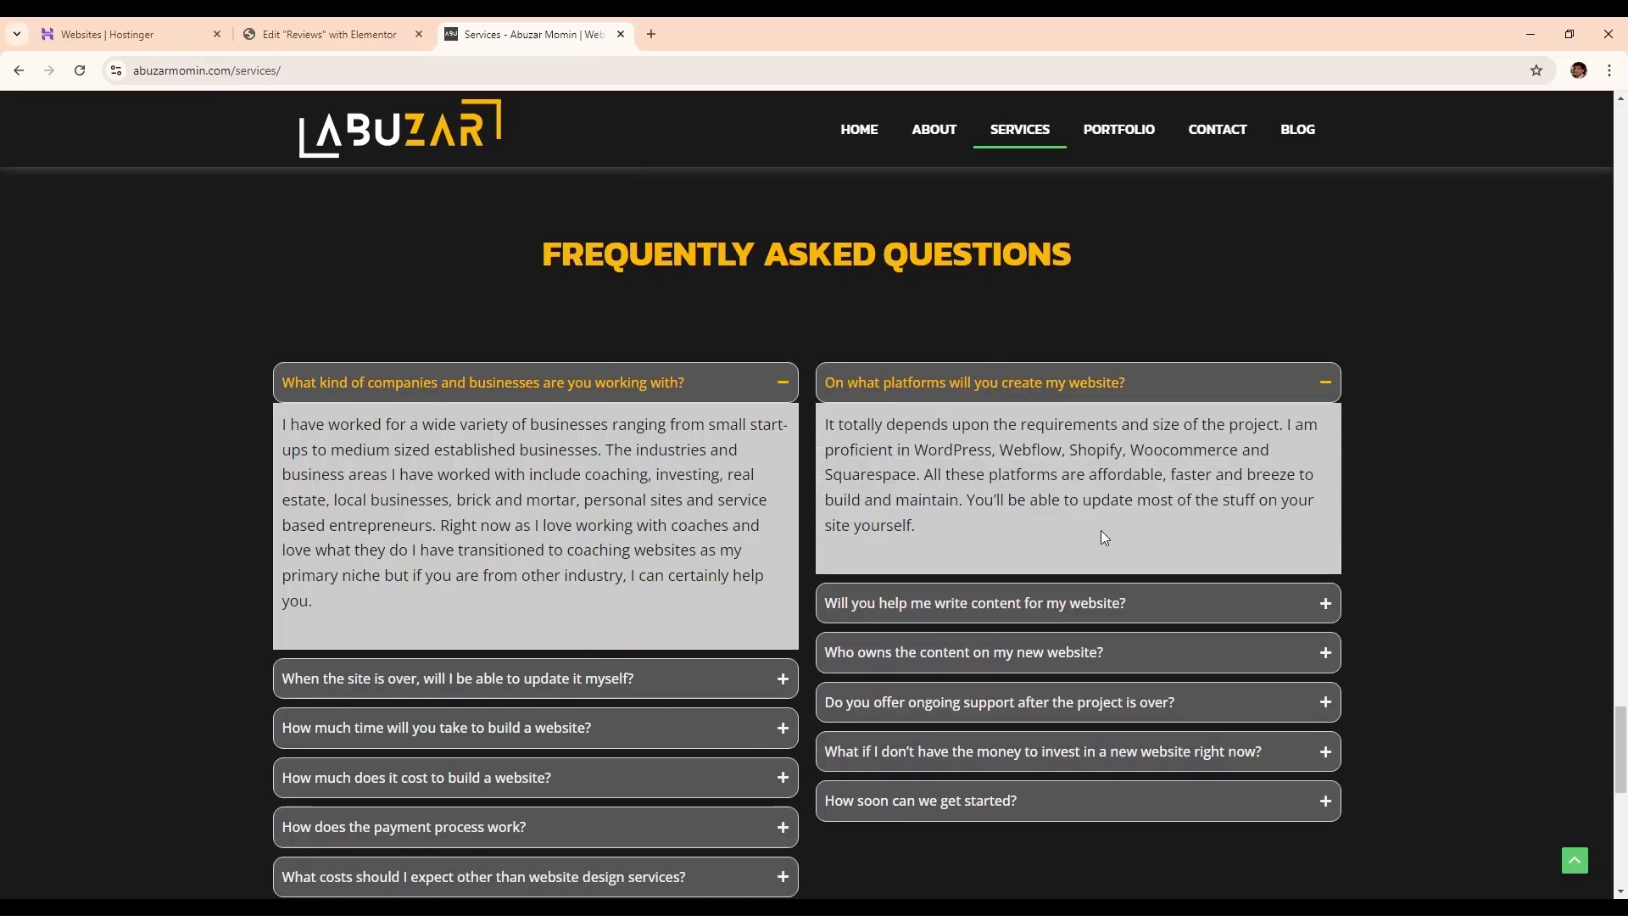
drag(1103, 537, 825, 436)
key(ctrl+c)
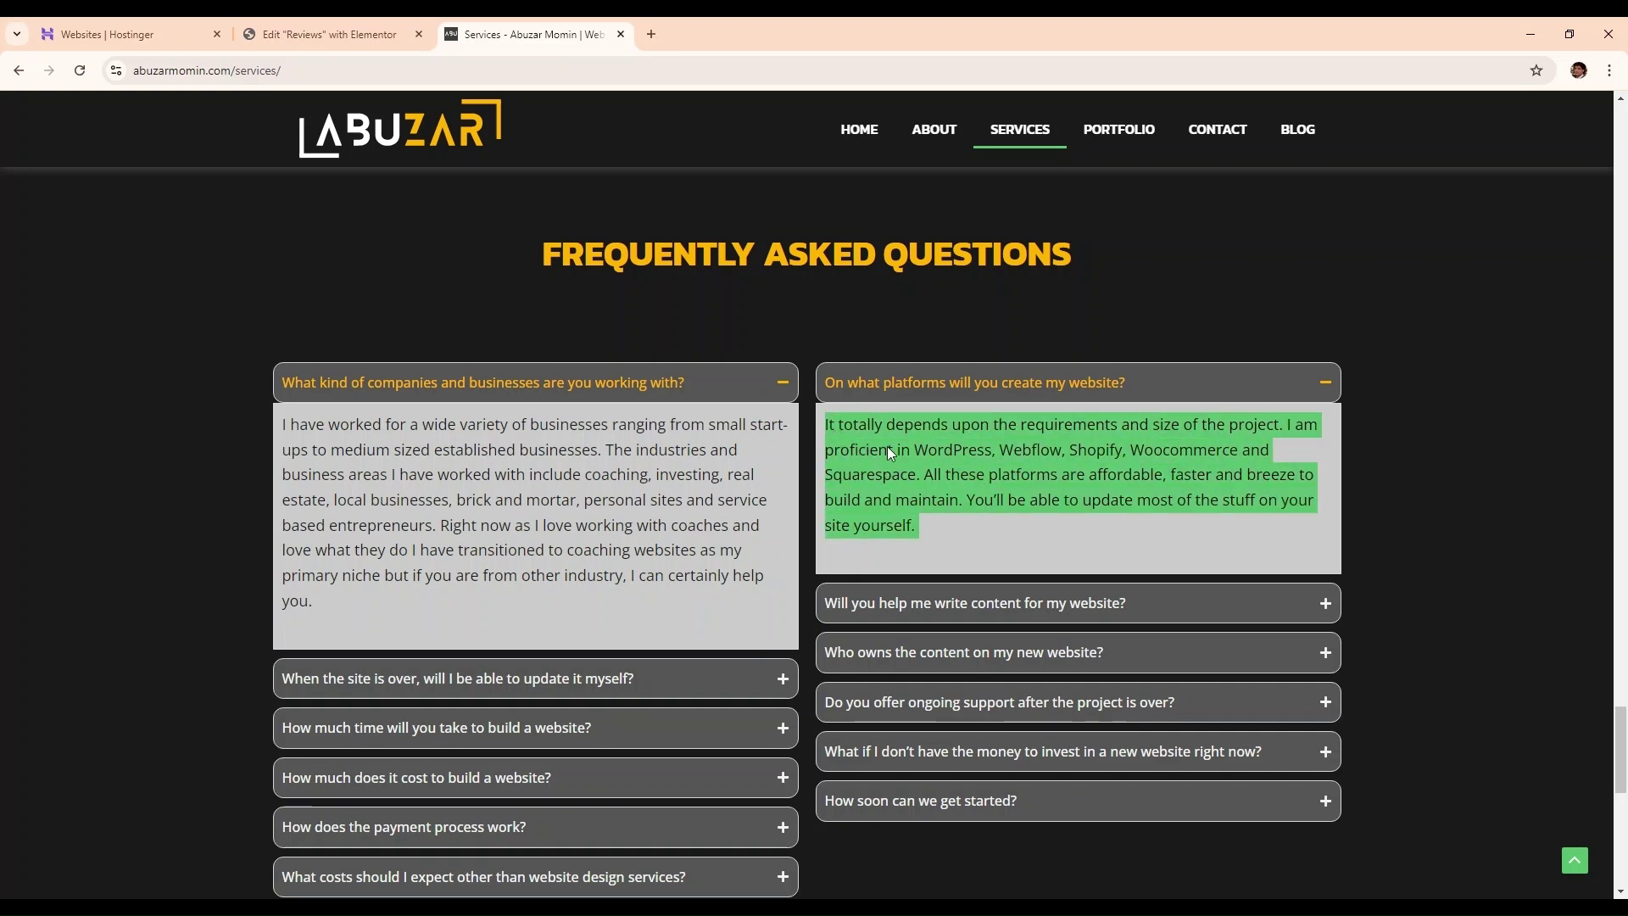
click(331, 34)
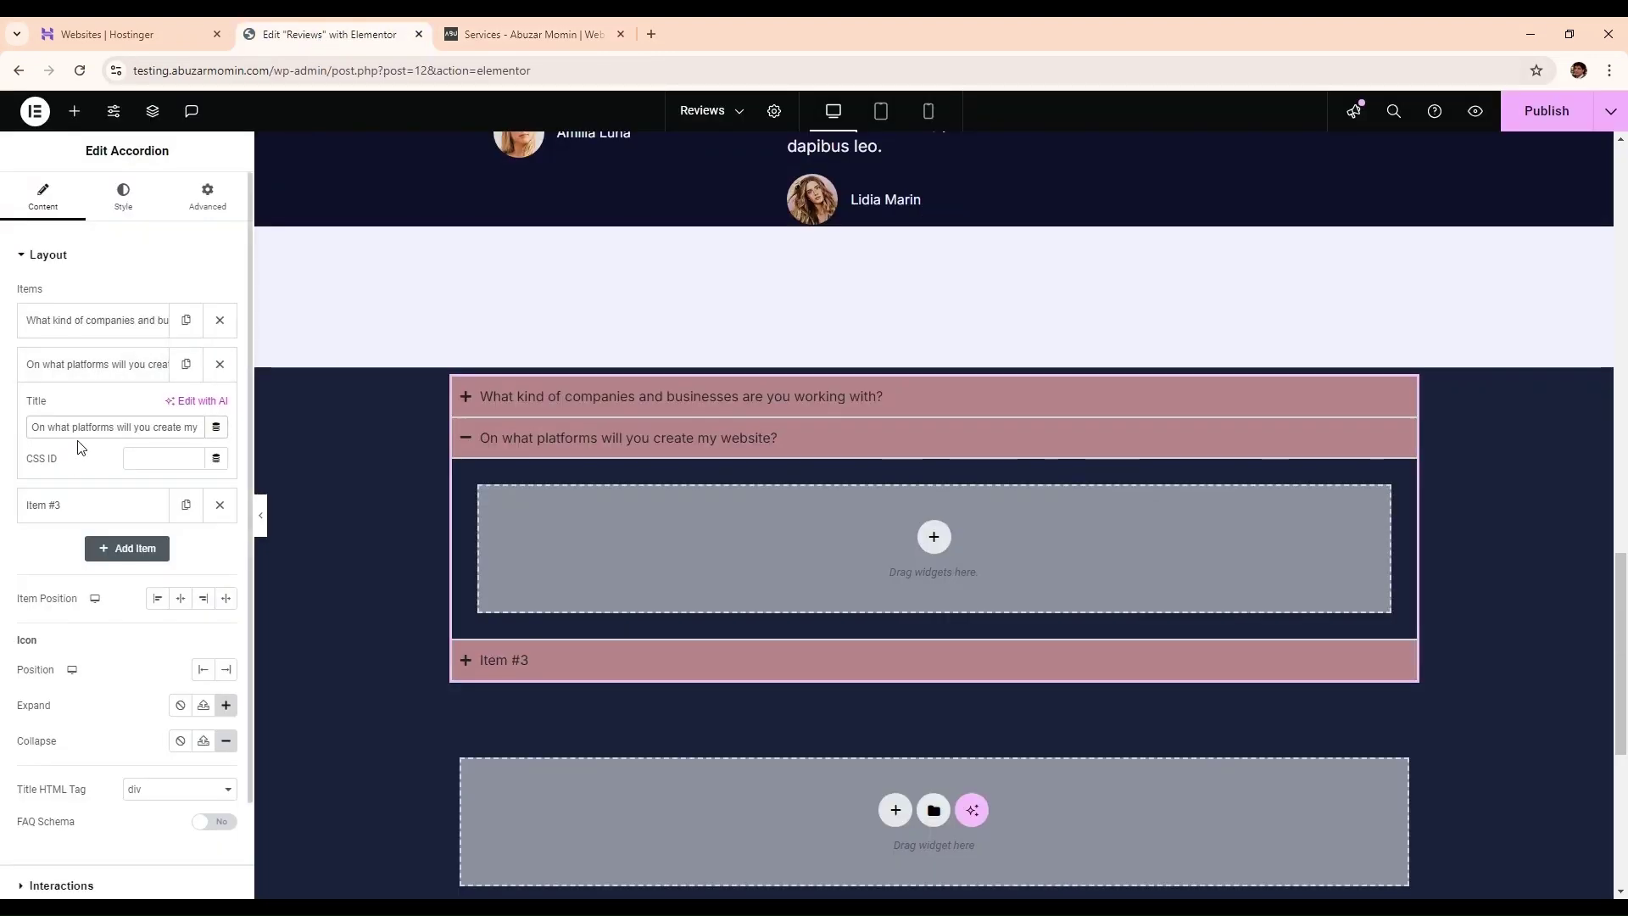
- Place two side-by-side containers inside the second accordion item and set the first container's width to 25%
click(933, 535)
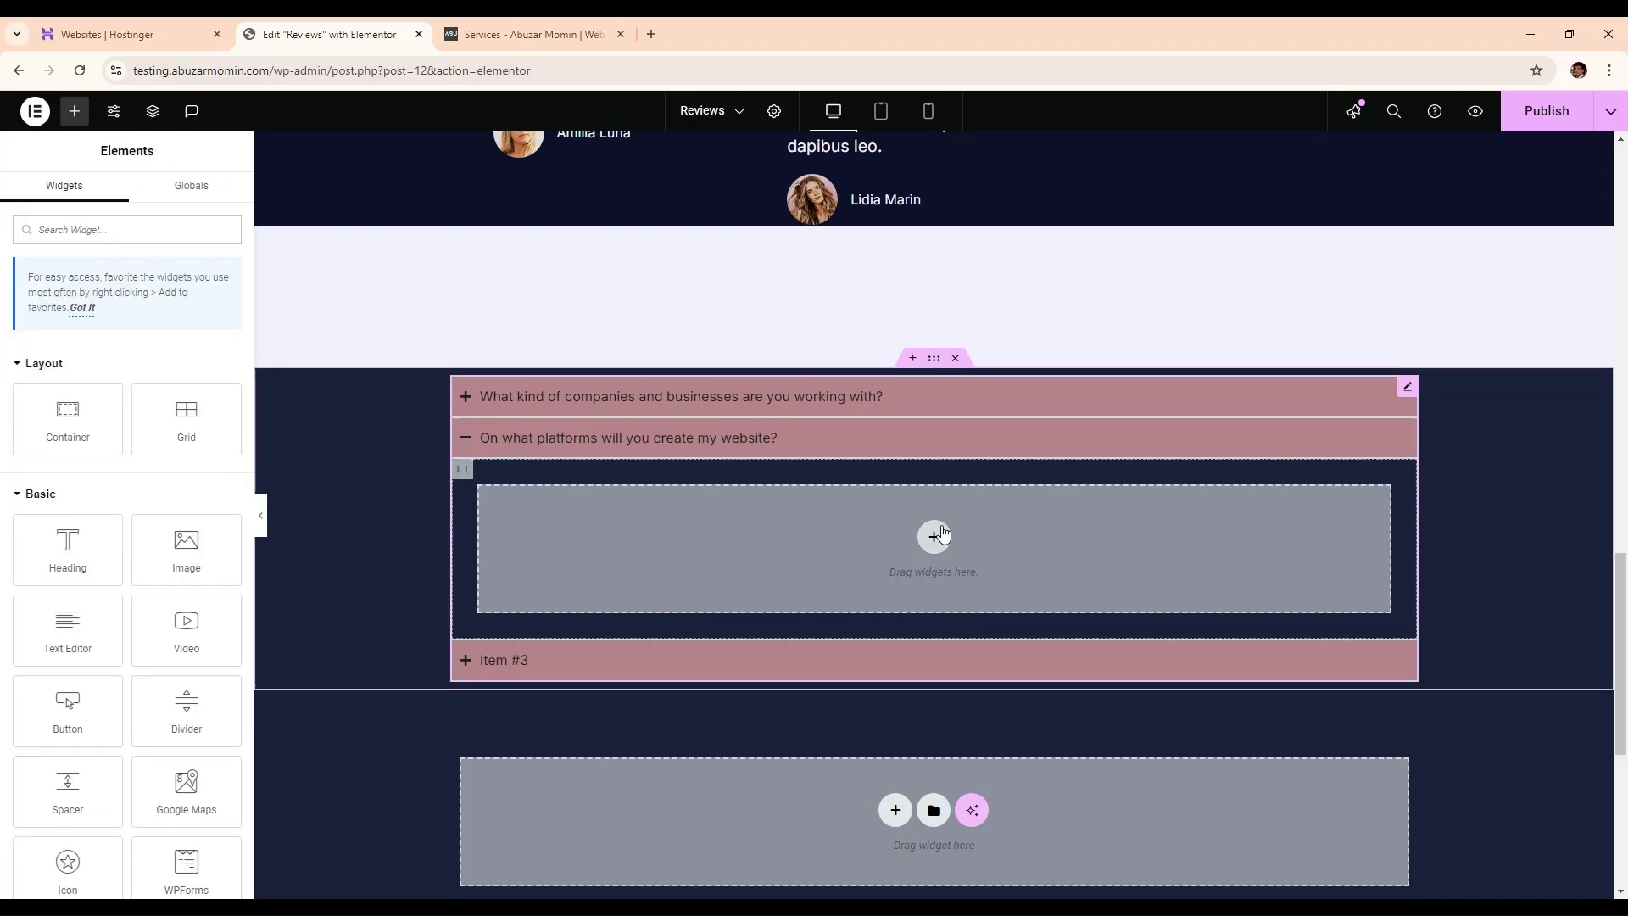
click(887, 551)
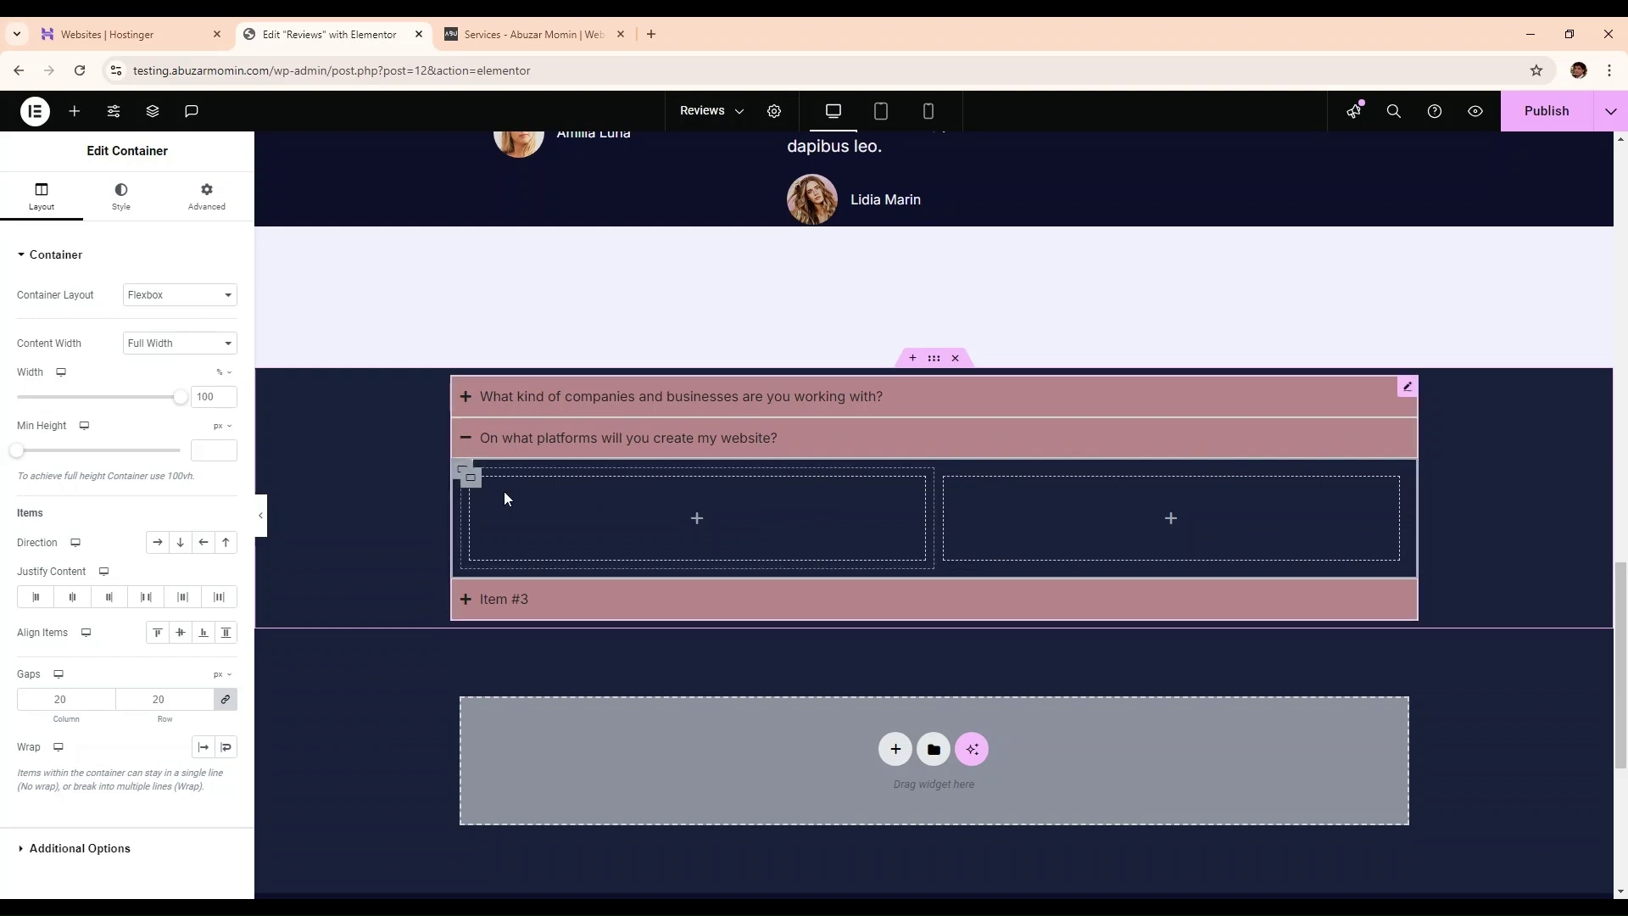
click(471, 481)
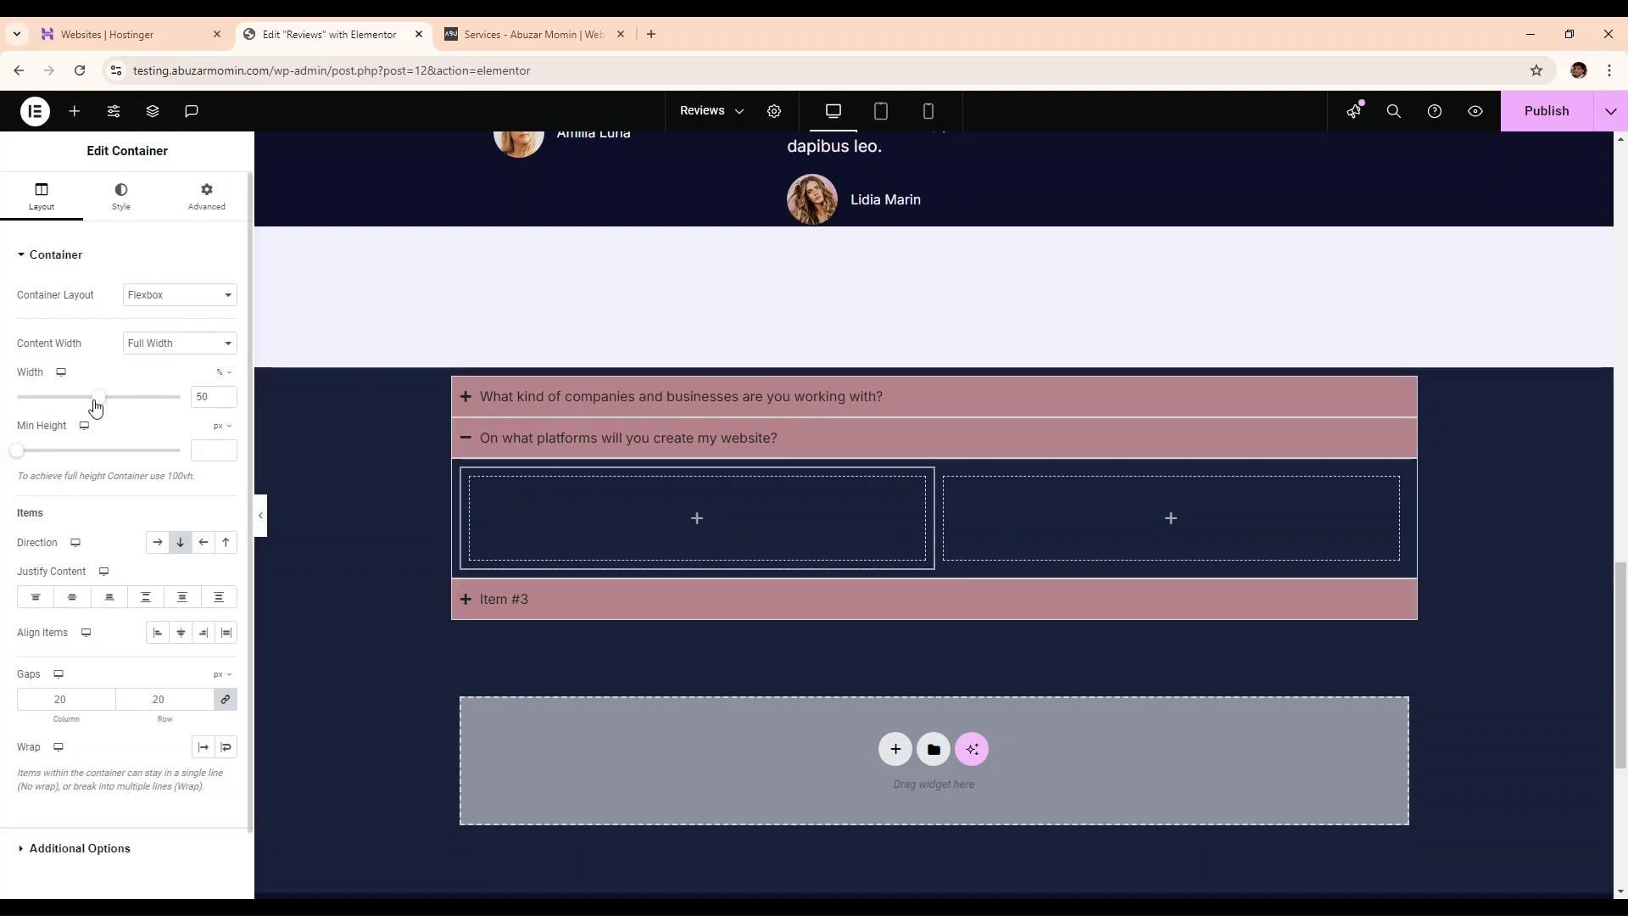
drag(95, 406, 55, 405)
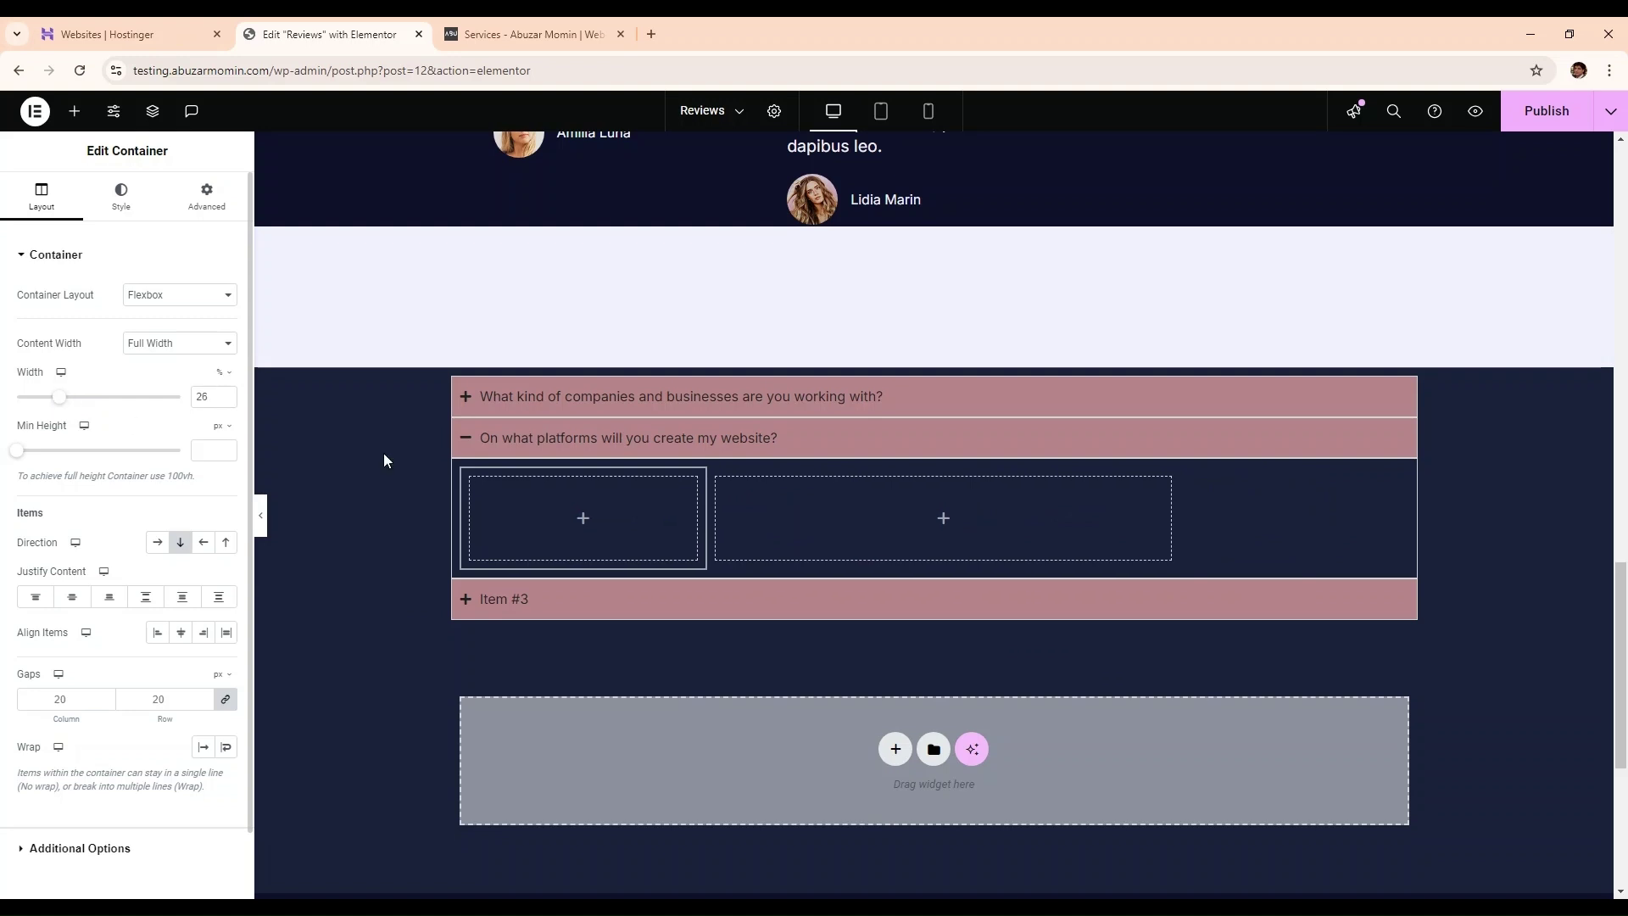
click(226, 400)
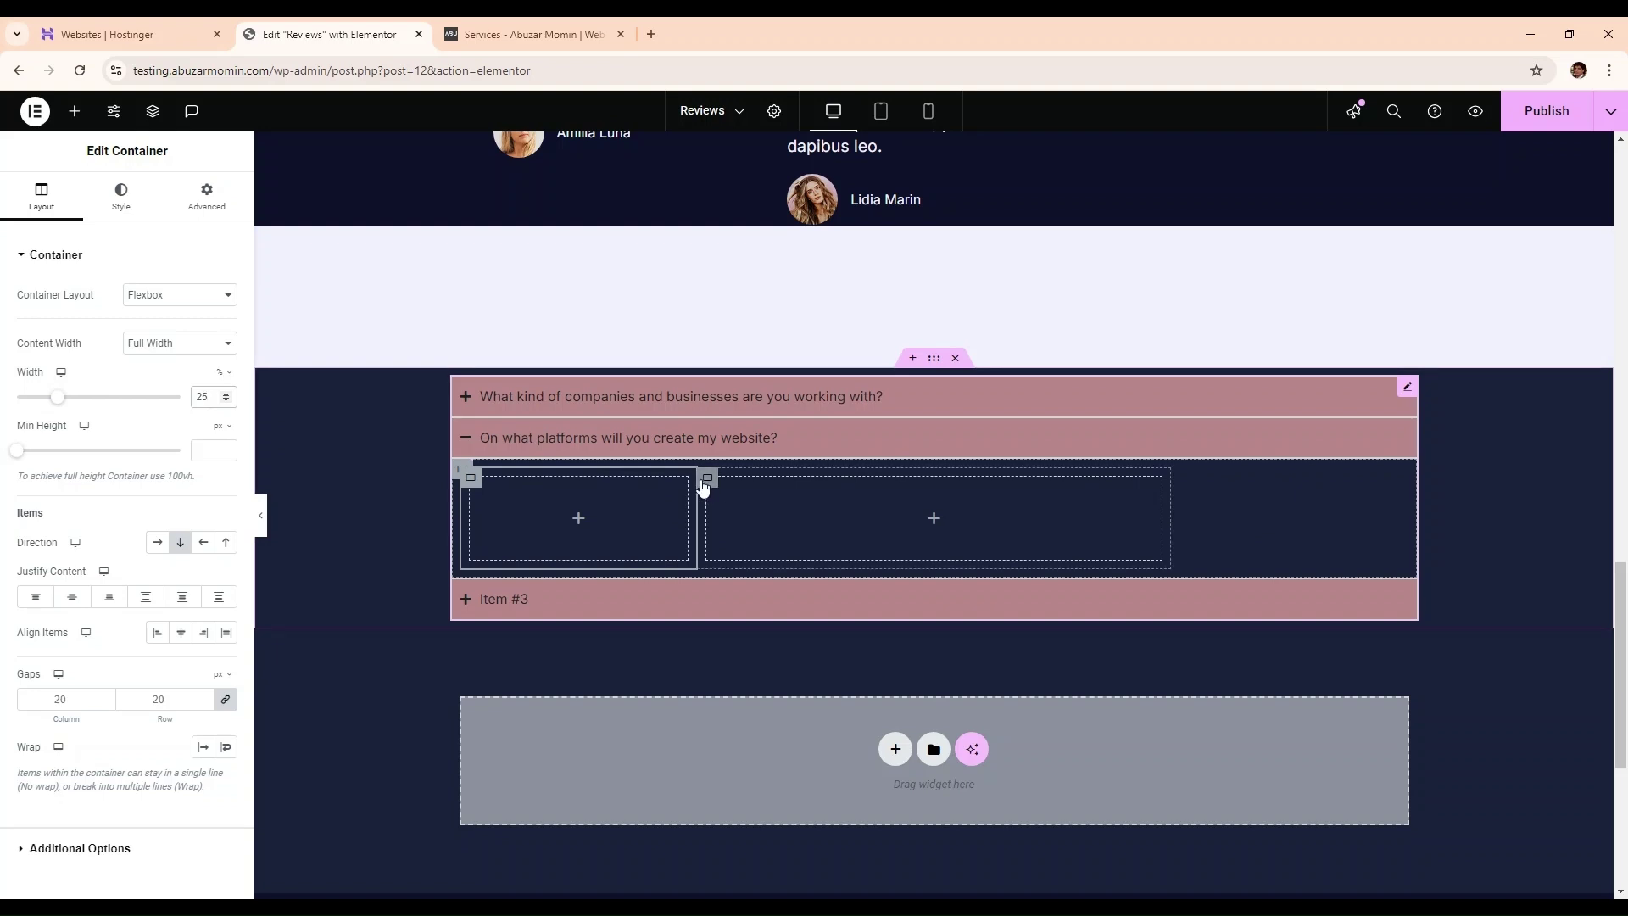
- Set the width of the second inner container to 75%
double_click(202, 396)
text(50)
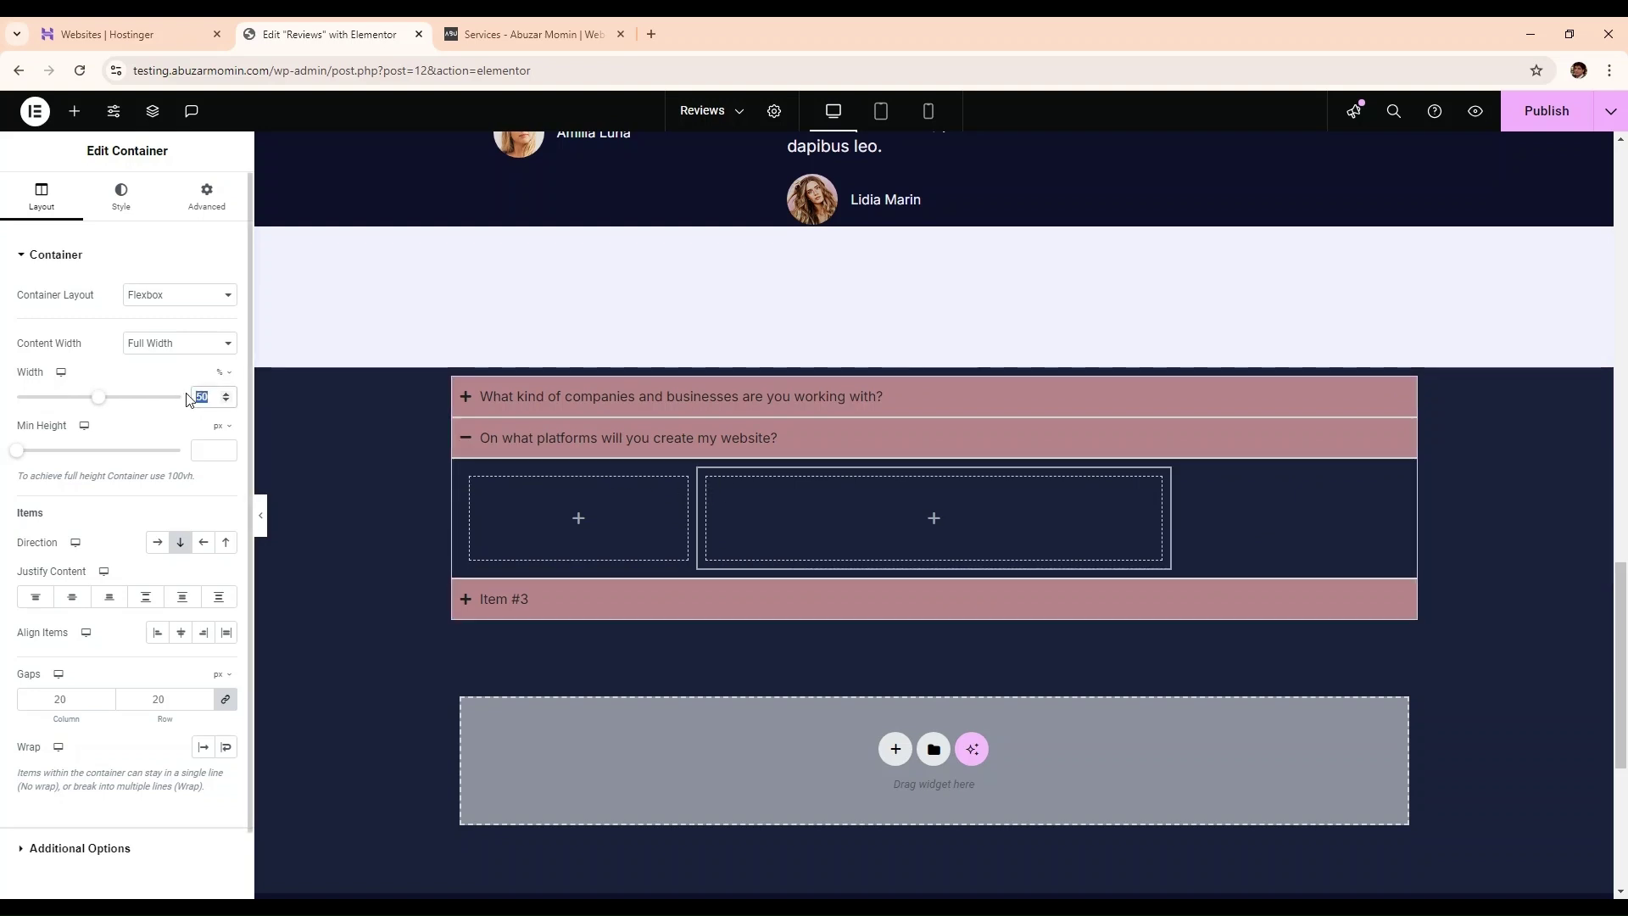
text(75)
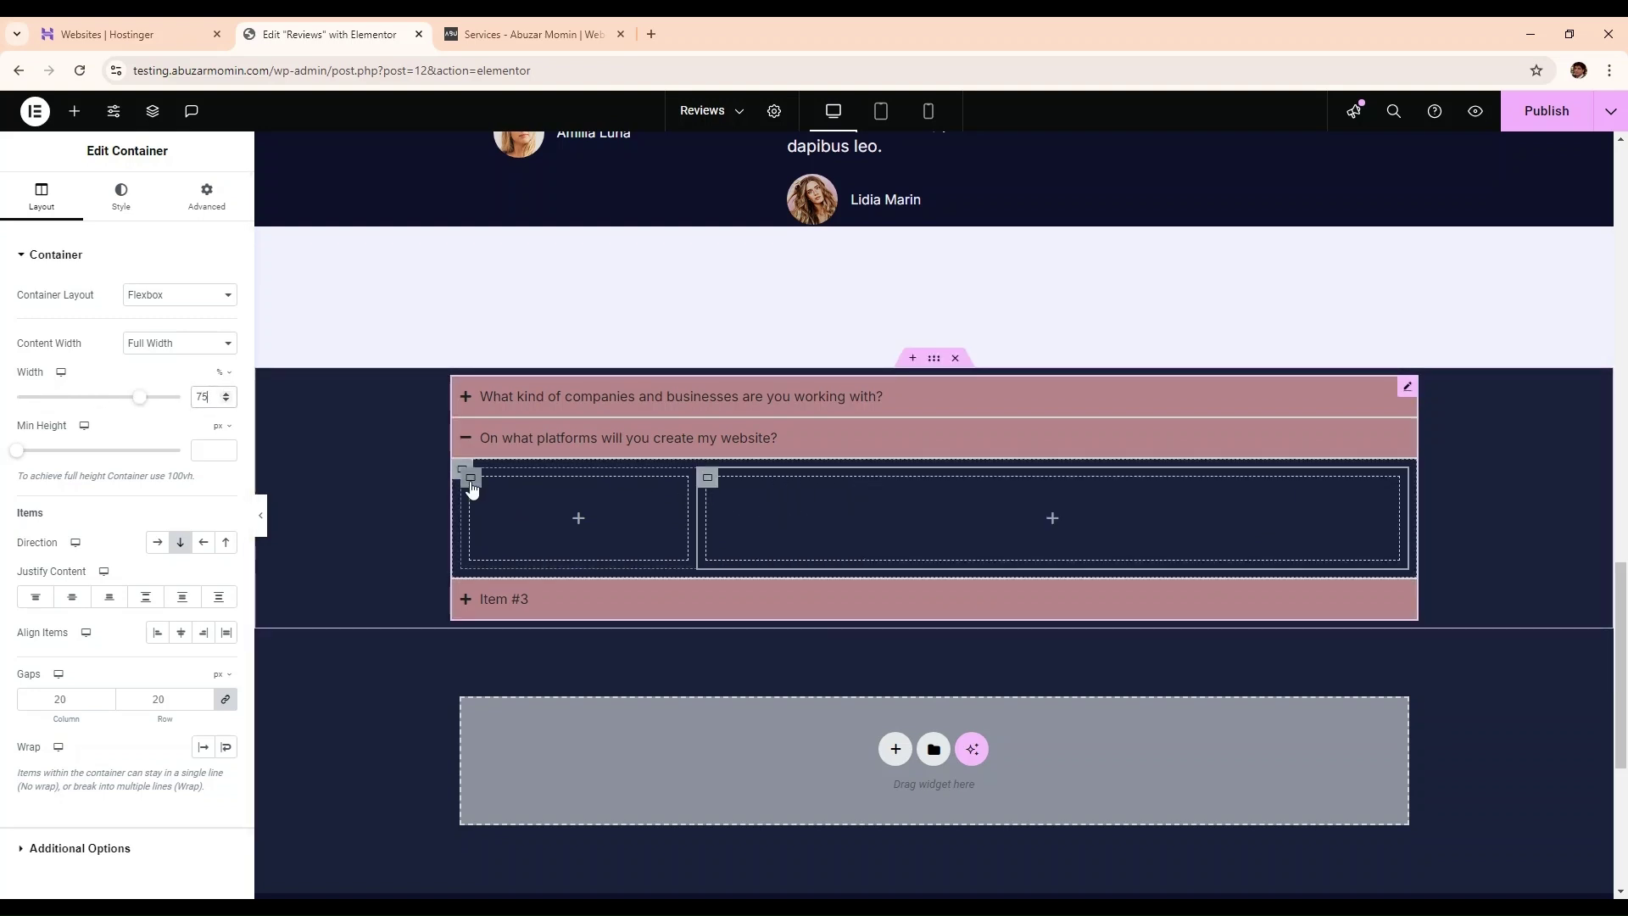
- Add an Image widget to the 25% container and choose the David & Goliath illustration from the media library
click(75, 112)
drag(194, 541, 578, 517)
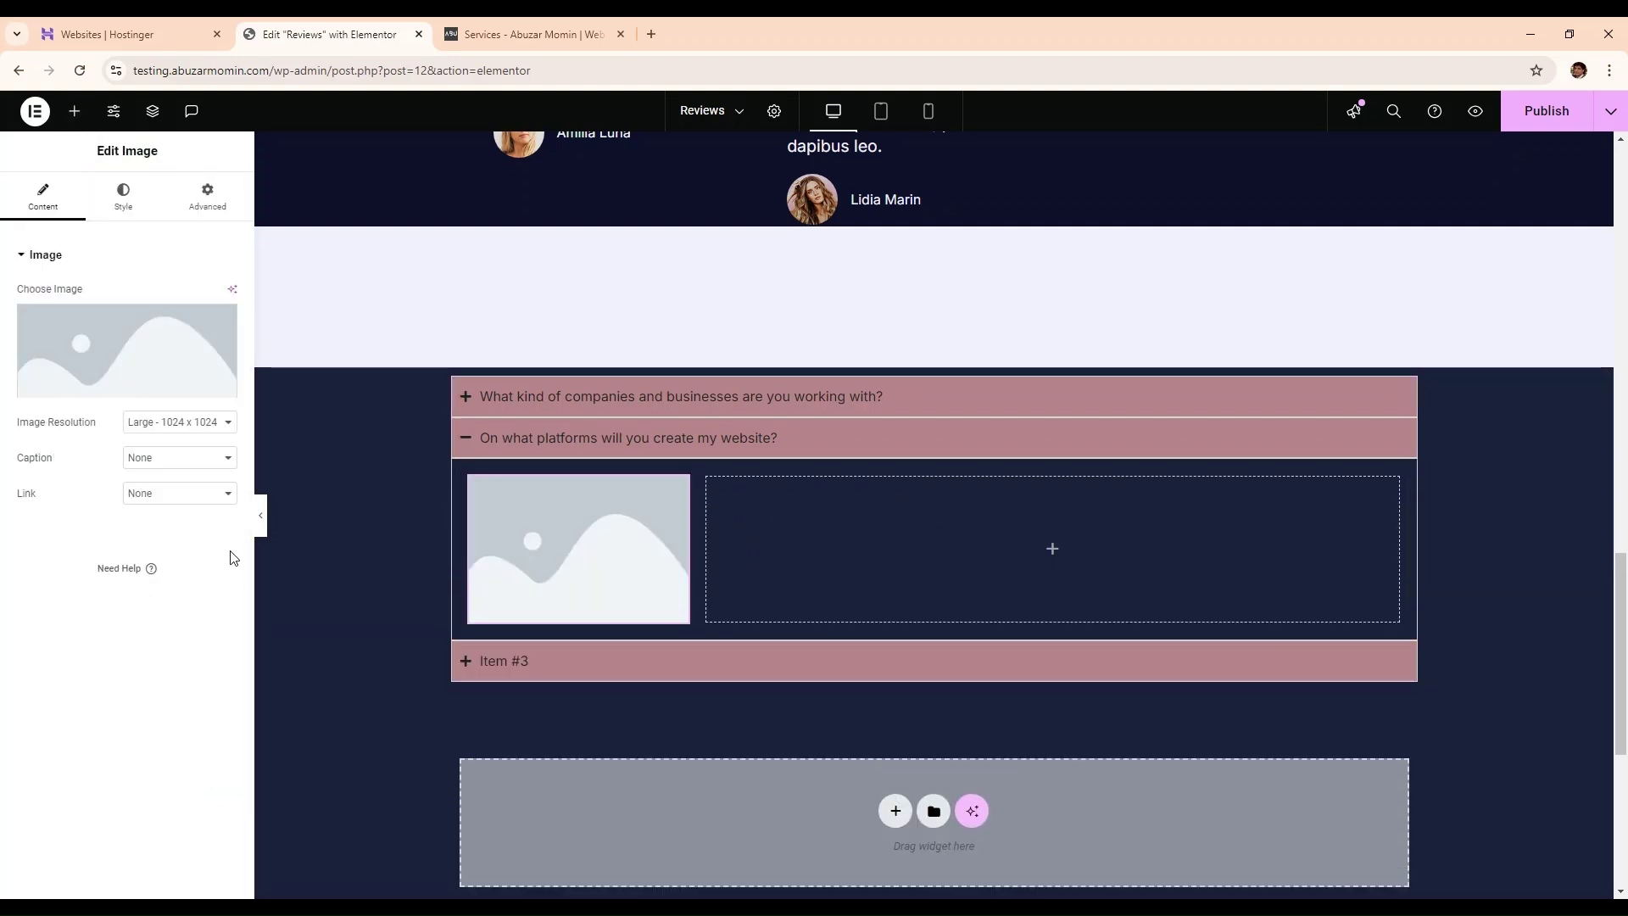
click(123, 366)
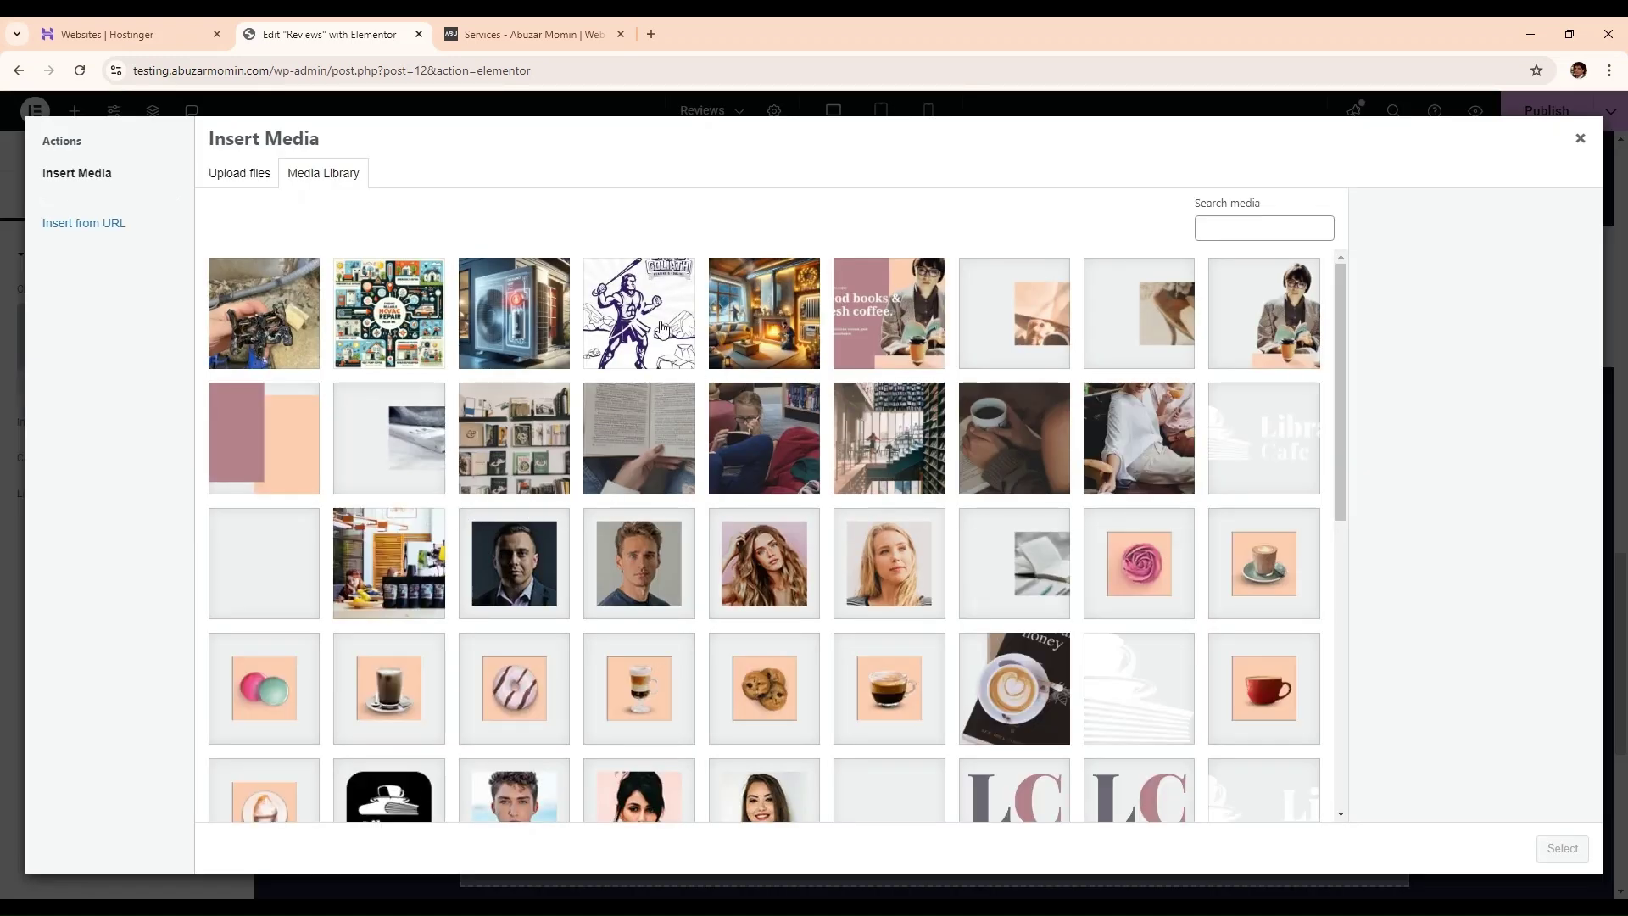
click(662, 330)
click(1557, 849)
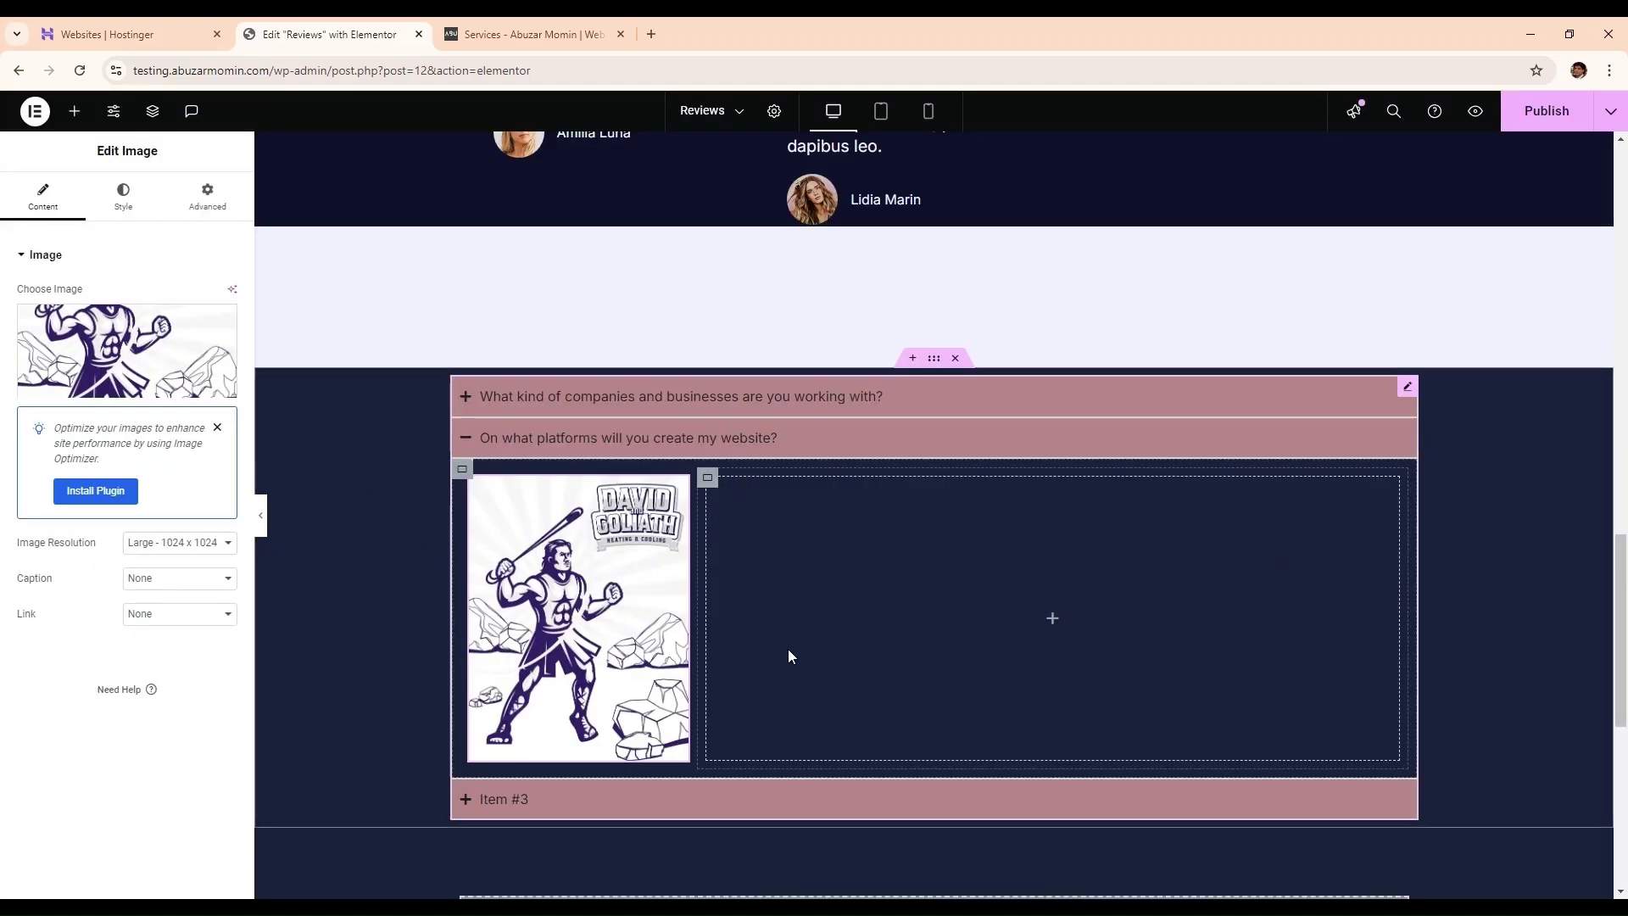
- Add a Text Editor to the 75% container and replace its placeholder with the copied answer beginning "It totally depends upon the requirements"
click(895, 605)
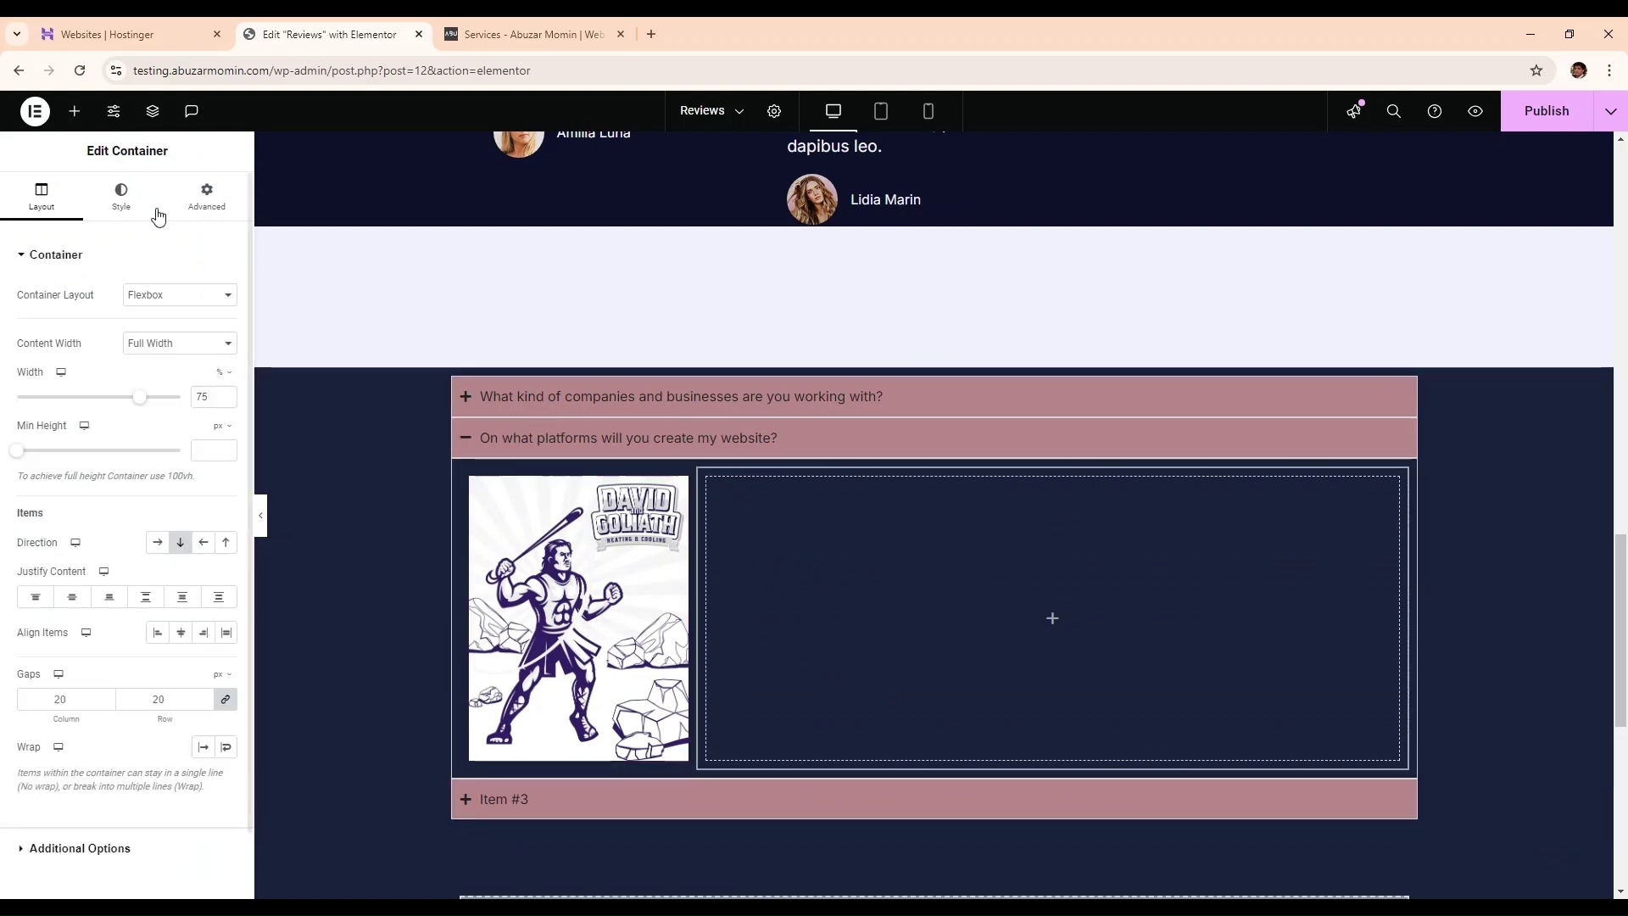
click(75, 111)
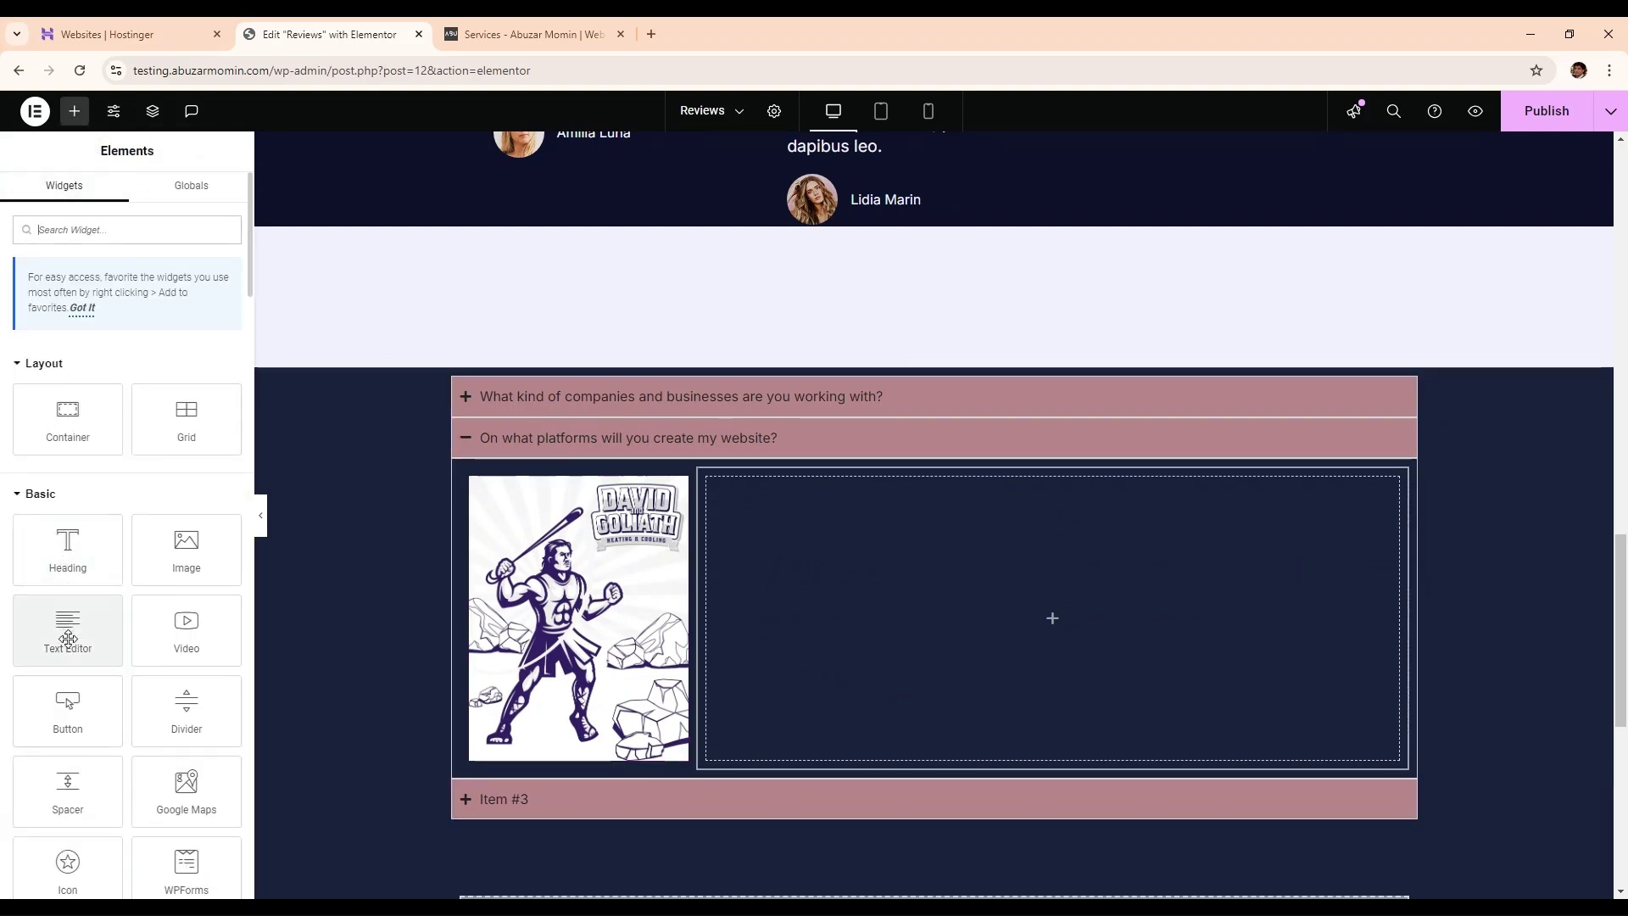
drag(70, 635, 923, 626)
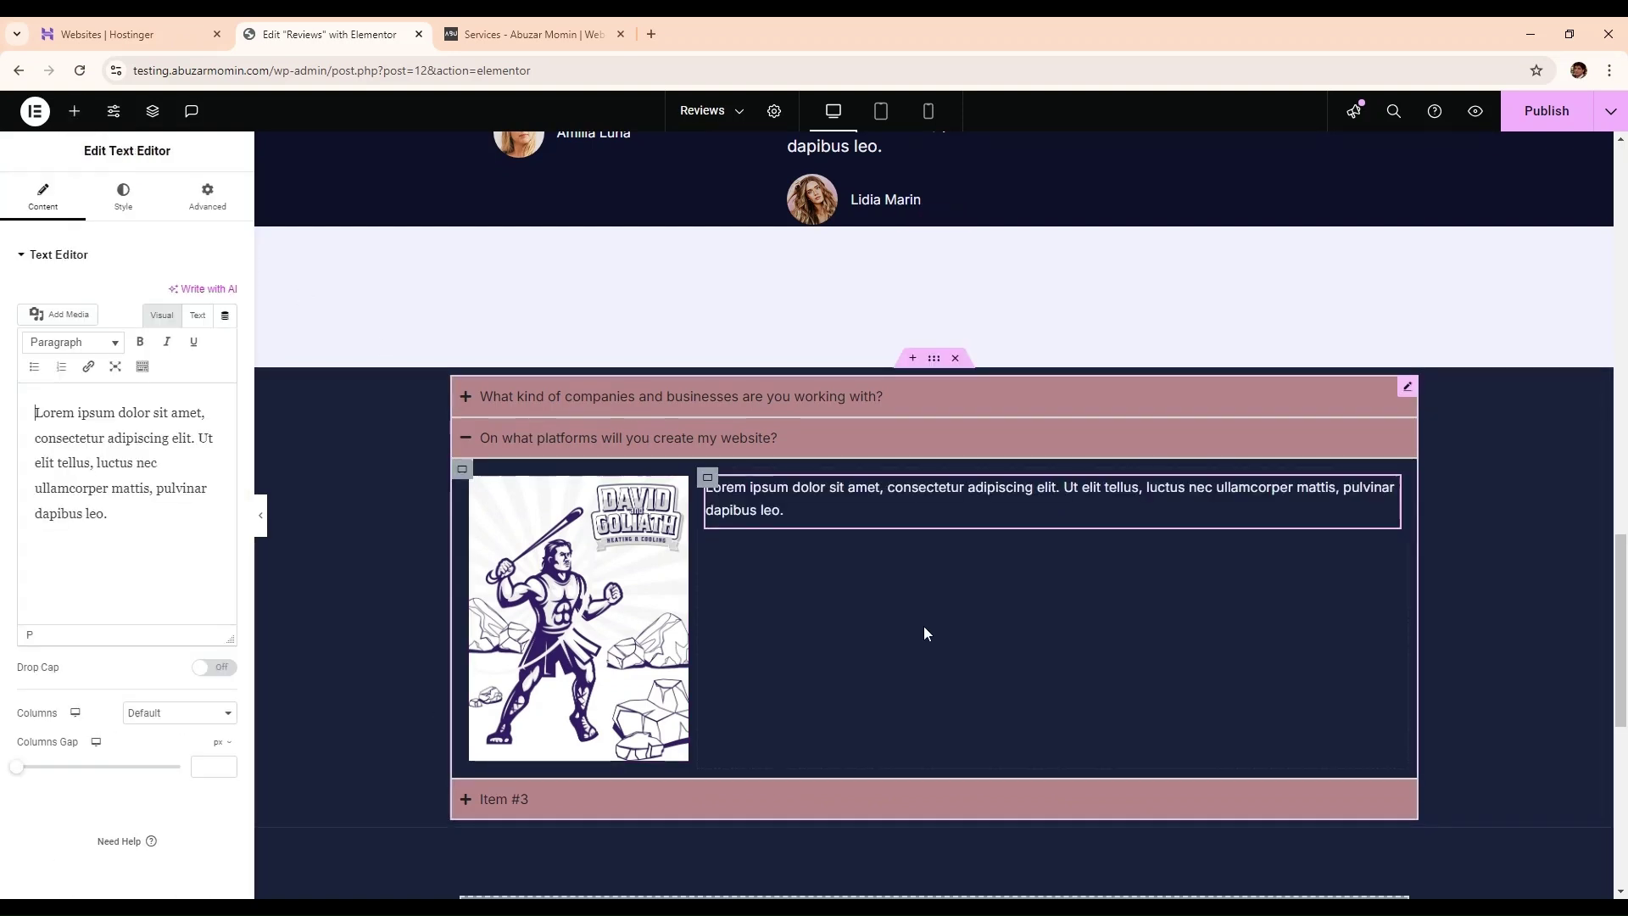
triple_click(130, 489)
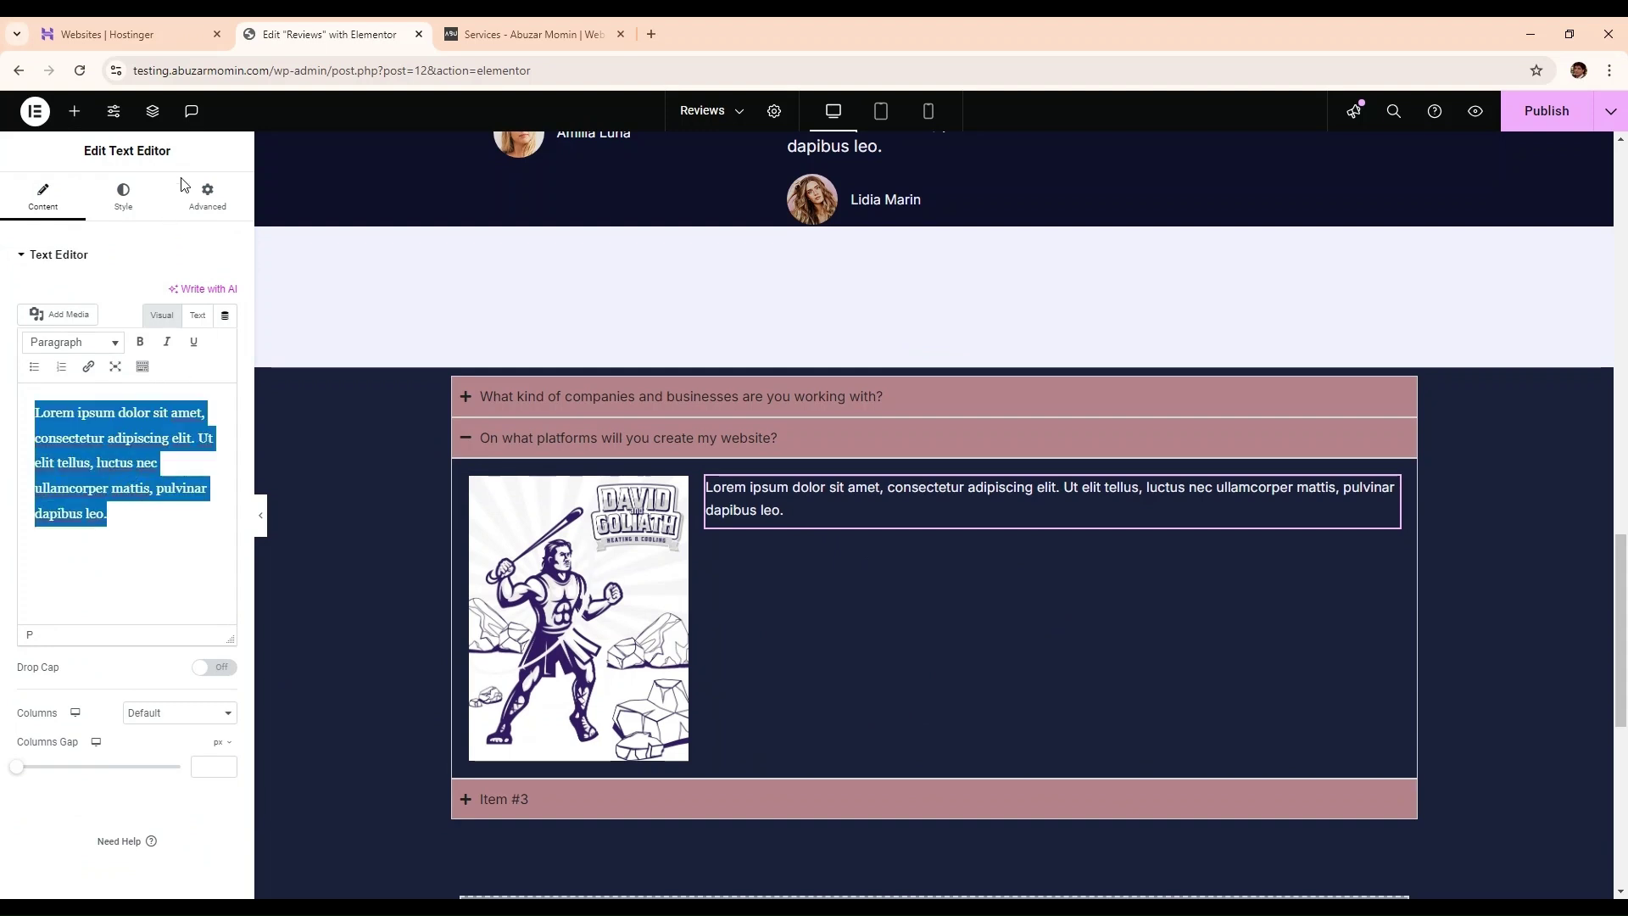
key(ctrl+v)
- Test the accordion by toggling the first and second items open and closed
click(907, 626)
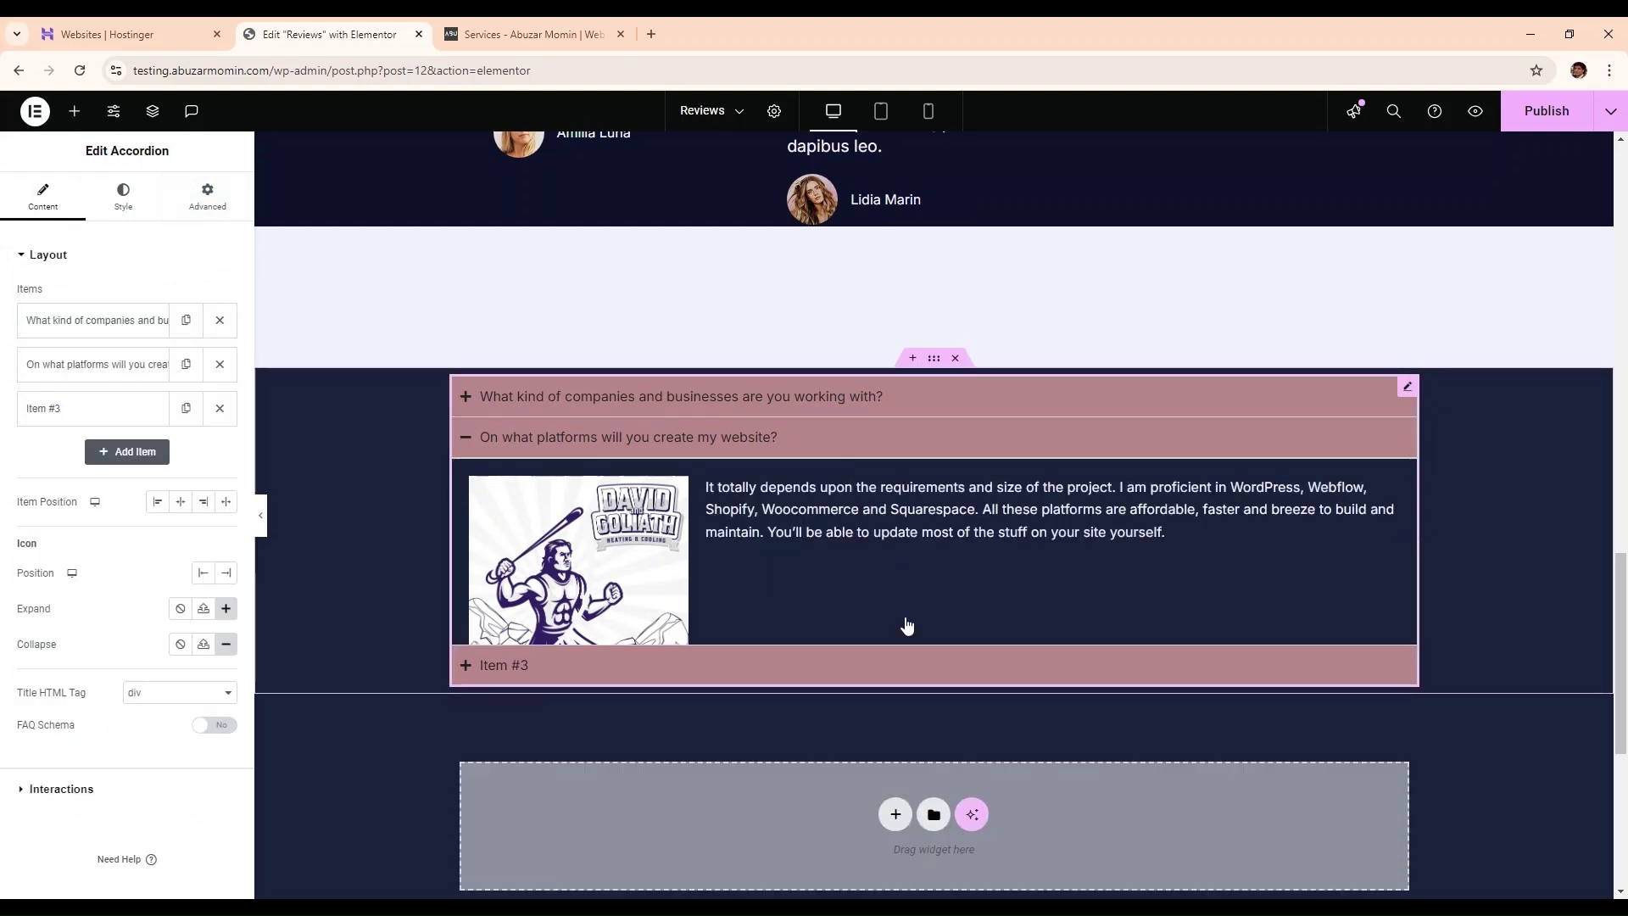
click(800, 439)
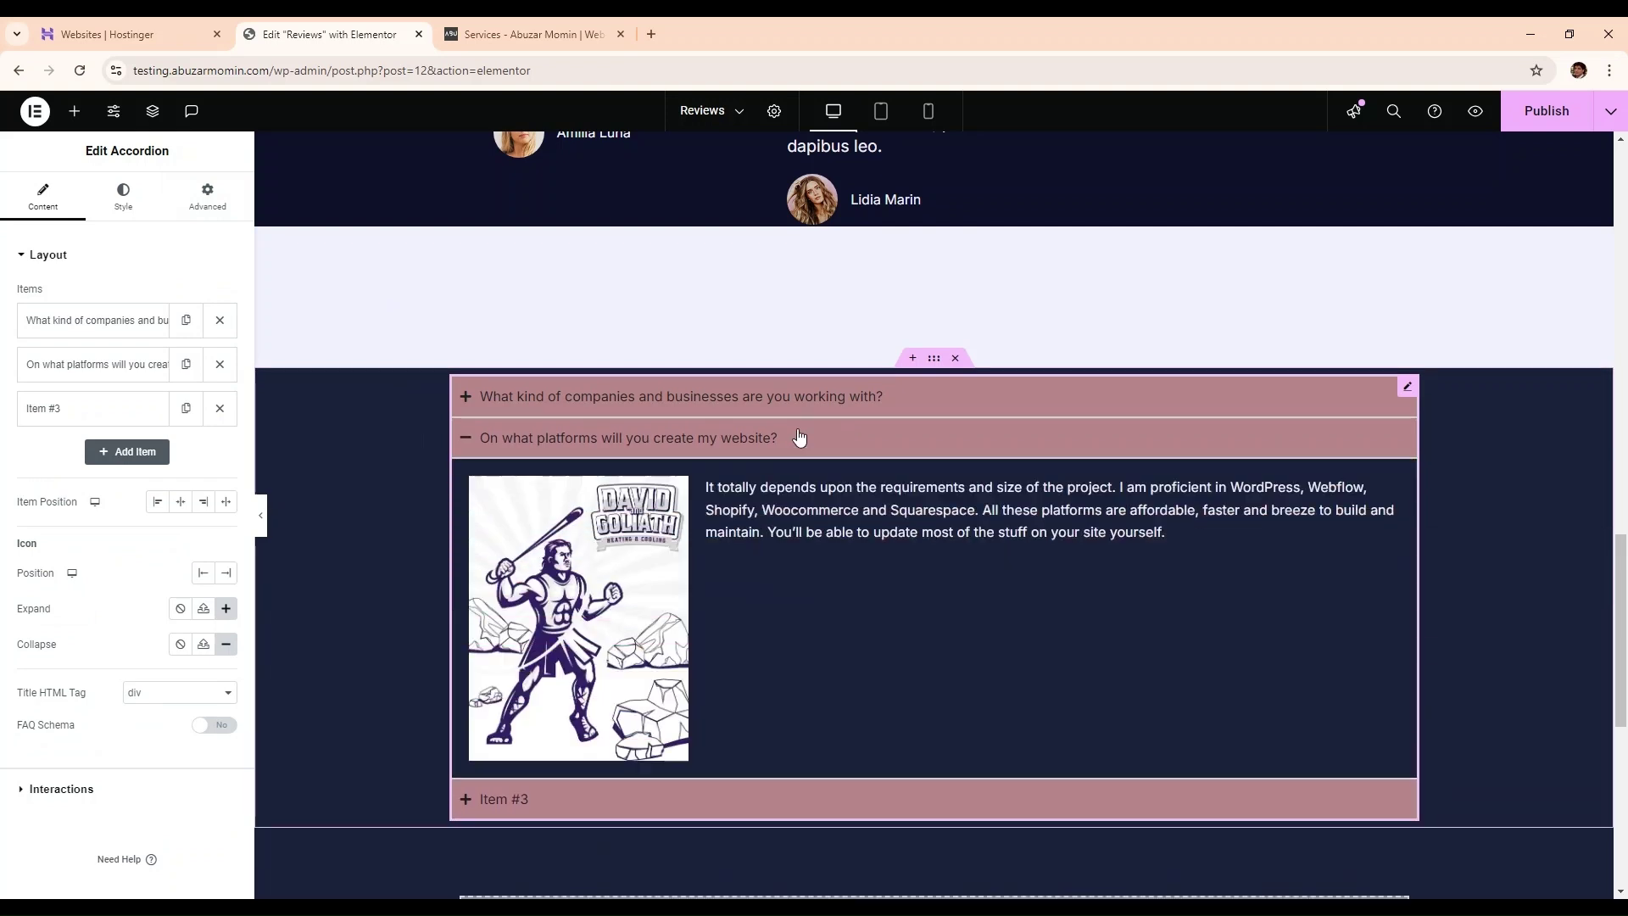
click(804, 406)
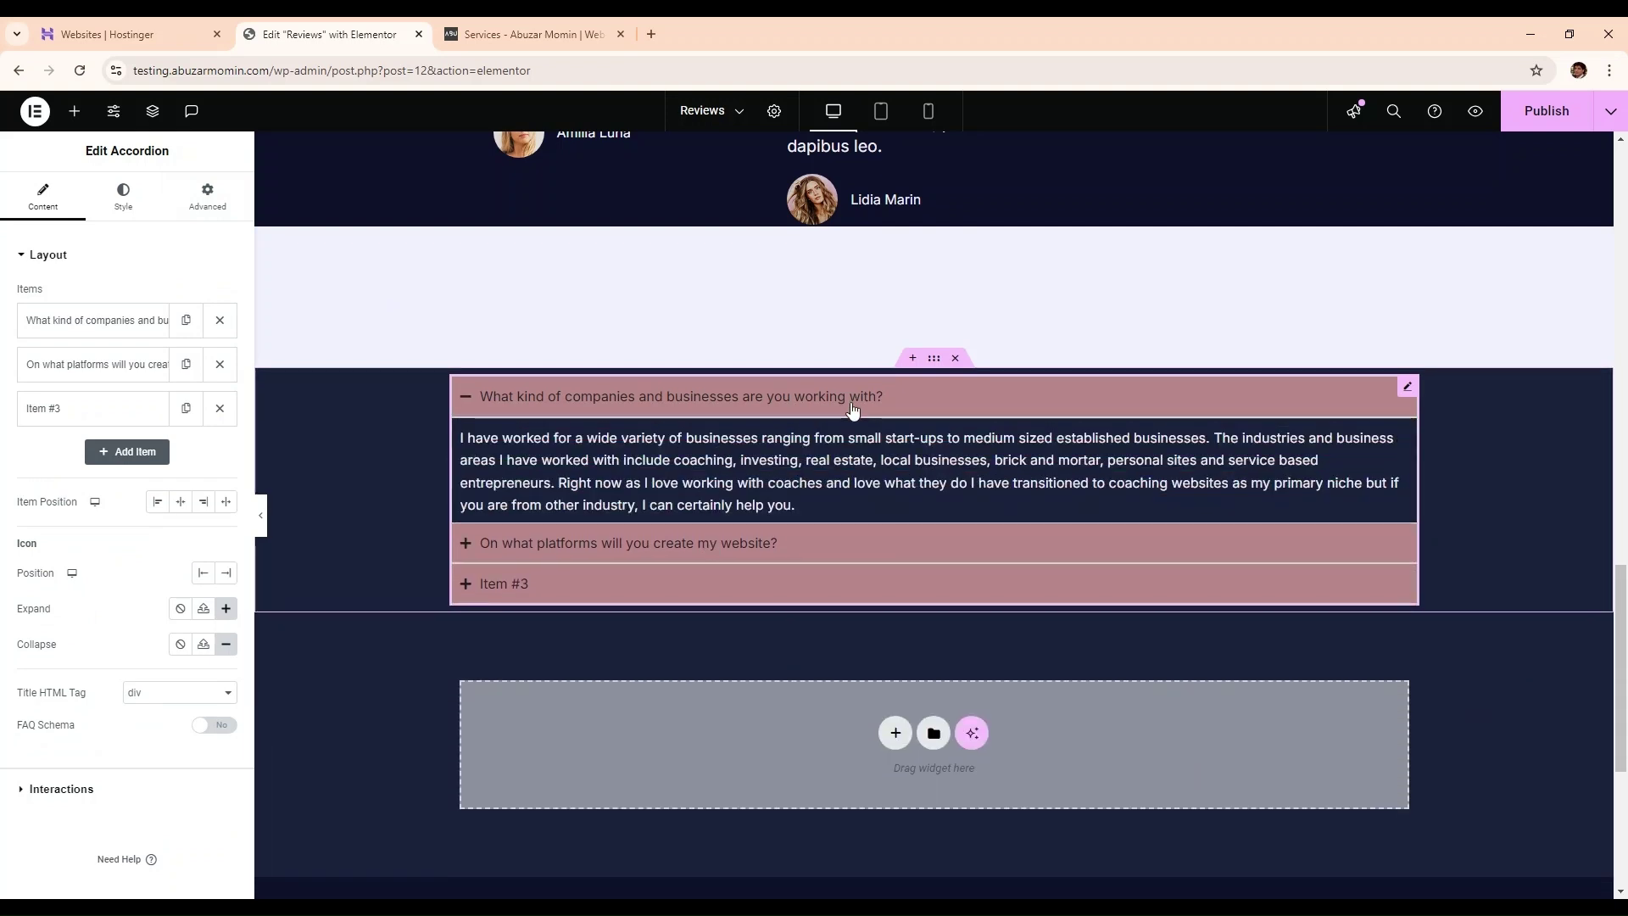
click(852, 409)
click(800, 437)
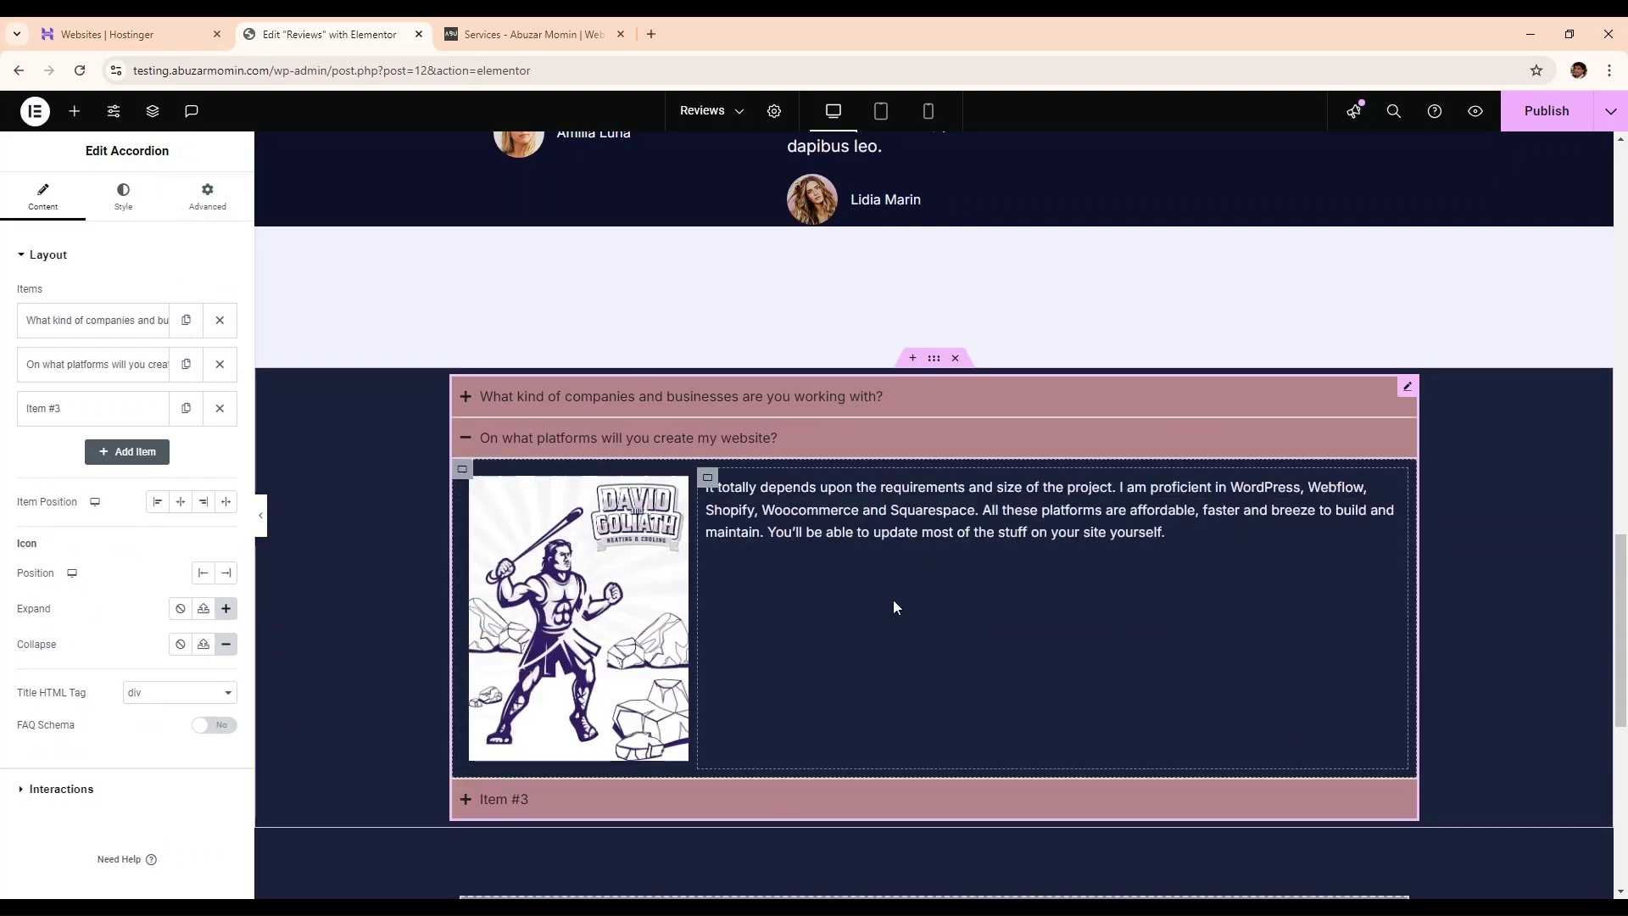
- Set the typography size of the second item's answer text to 22 px
click(585, 473)
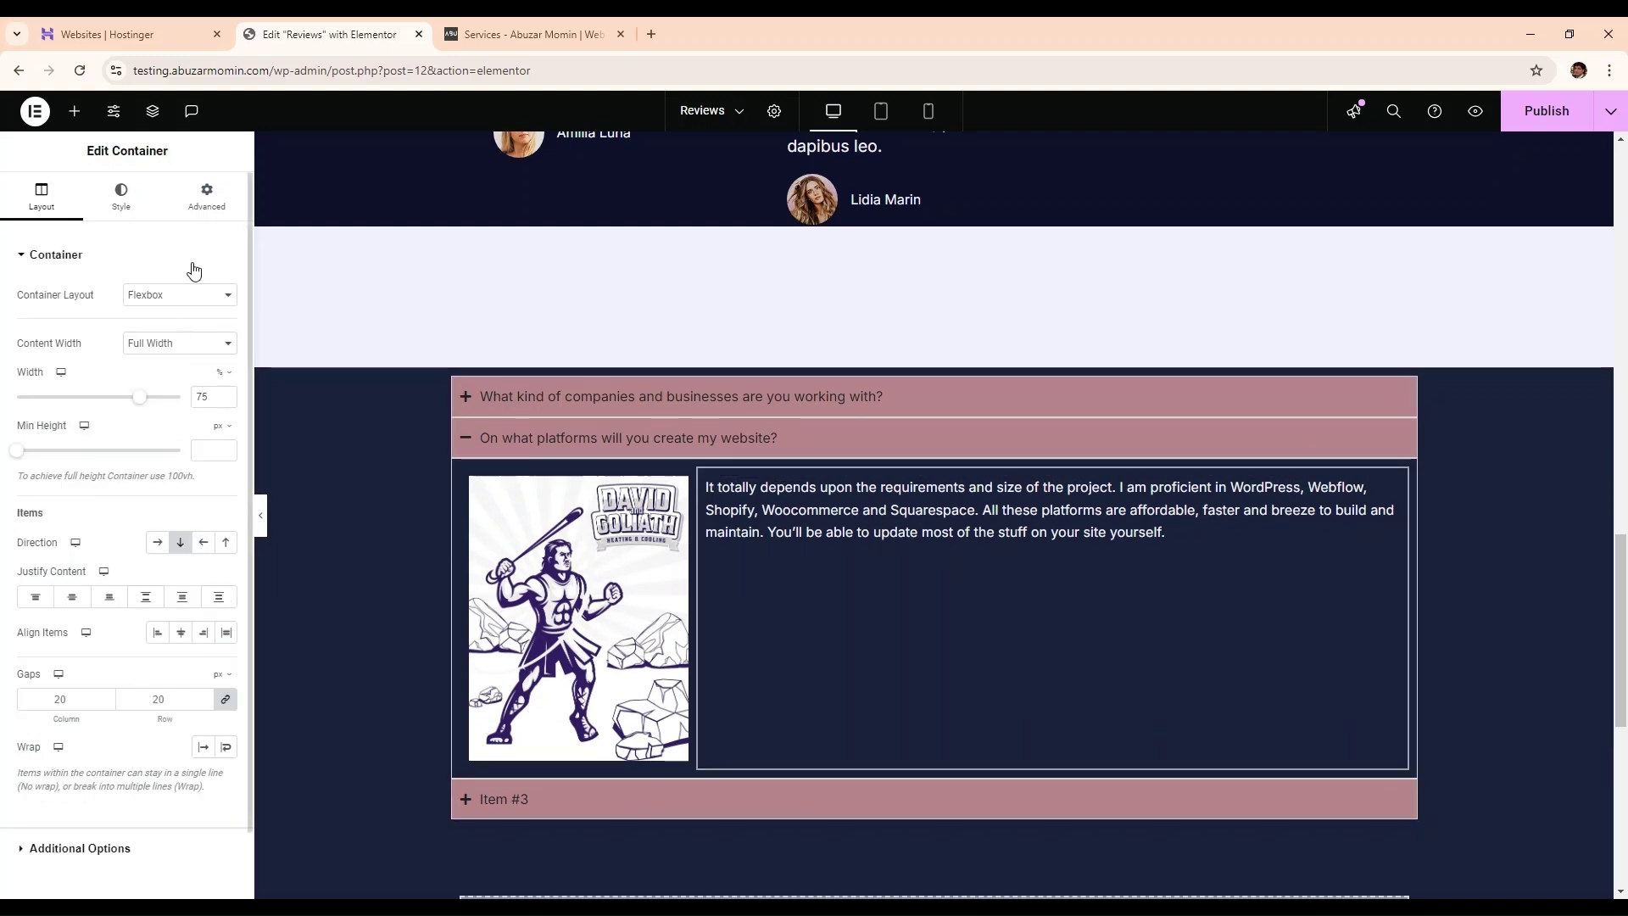
click(894, 531)
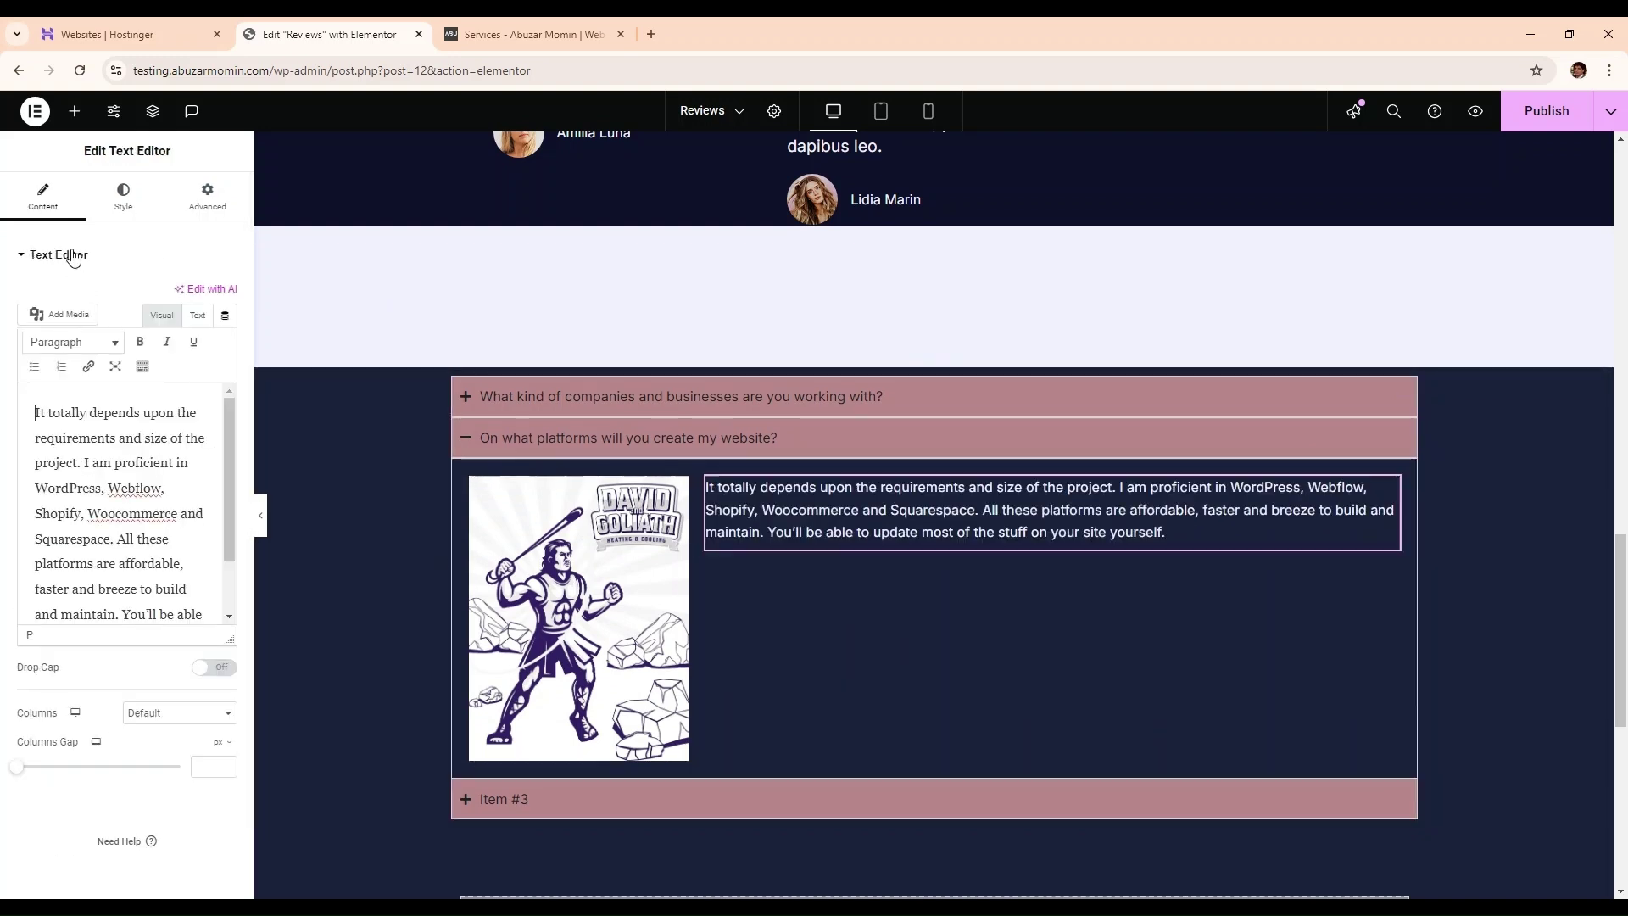
click(123, 195)
click(226, 365)
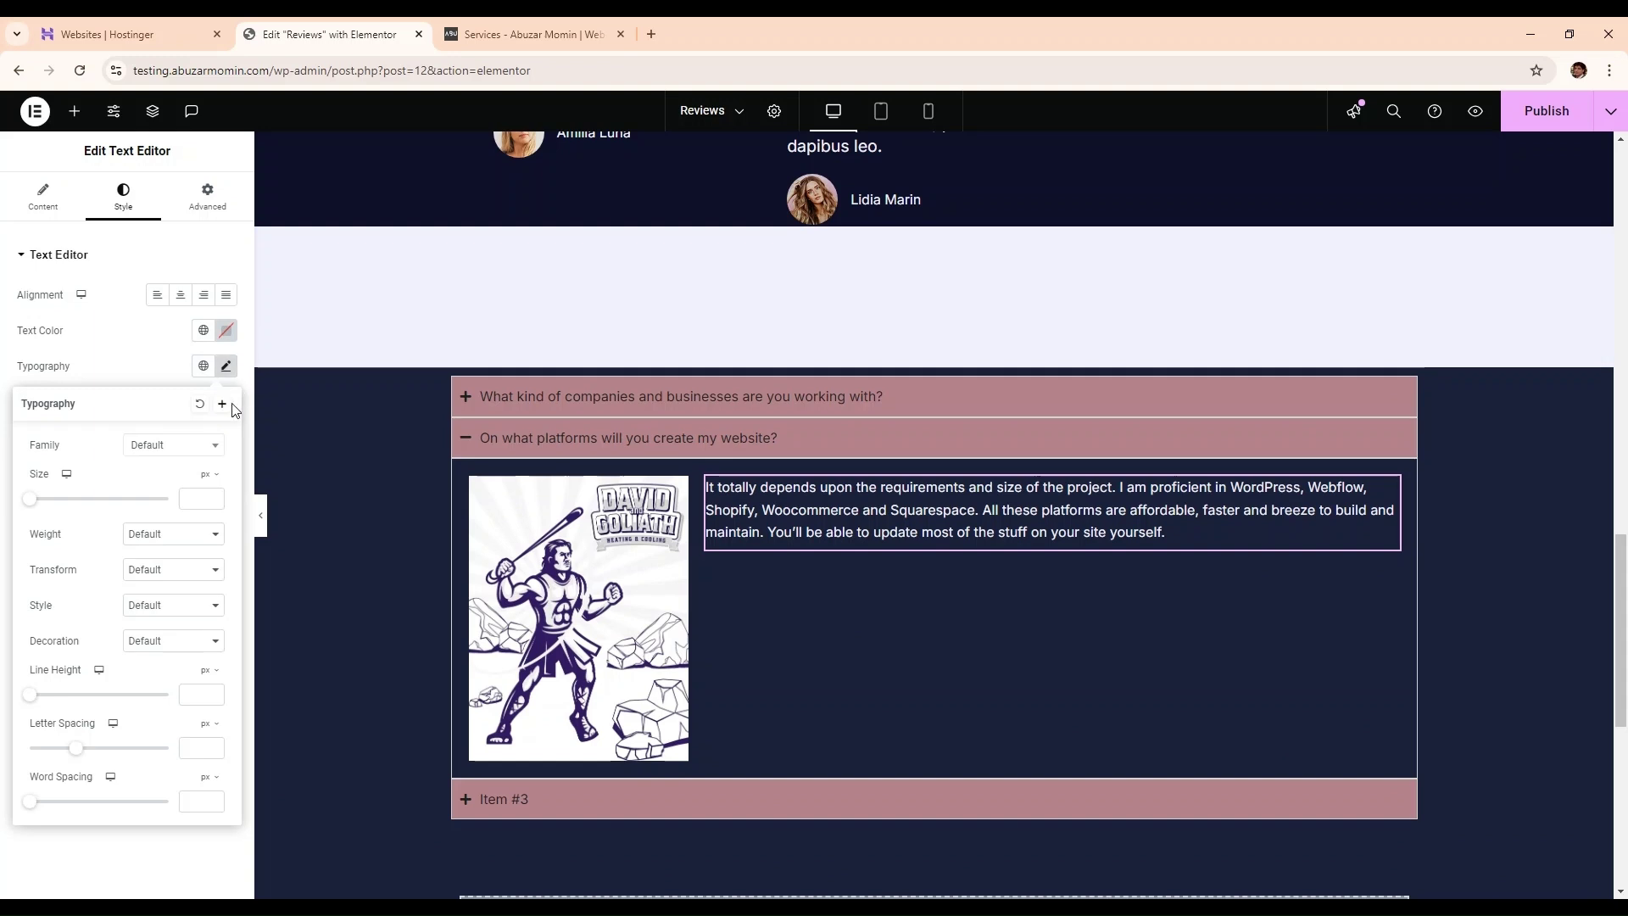
click(194, 501)
text(24)
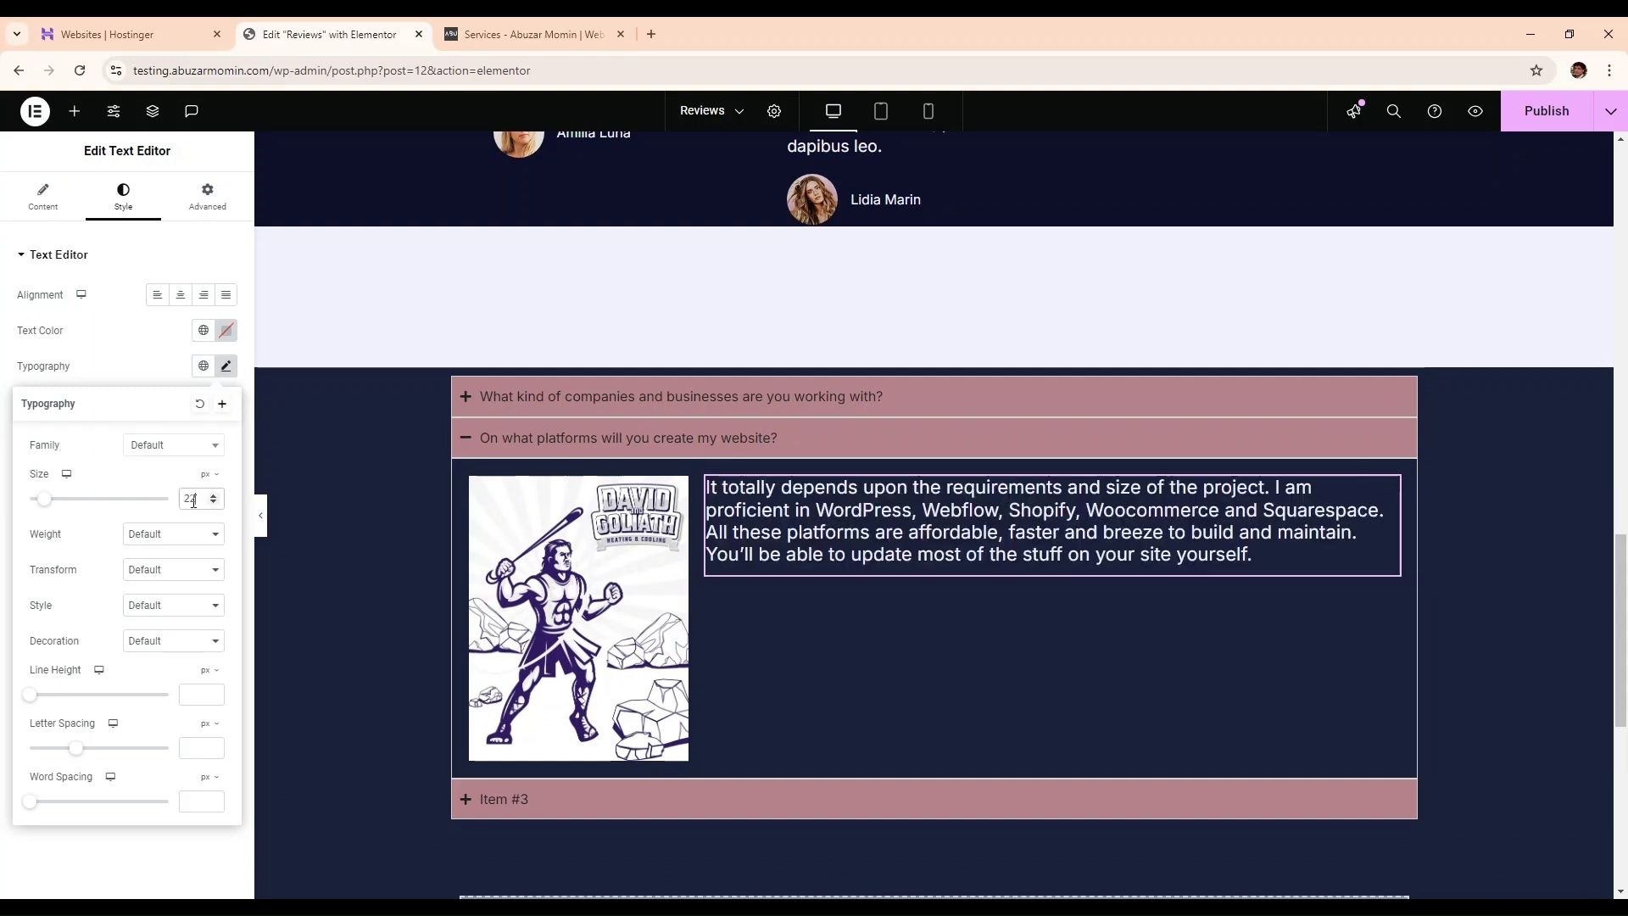
click(116, 348)
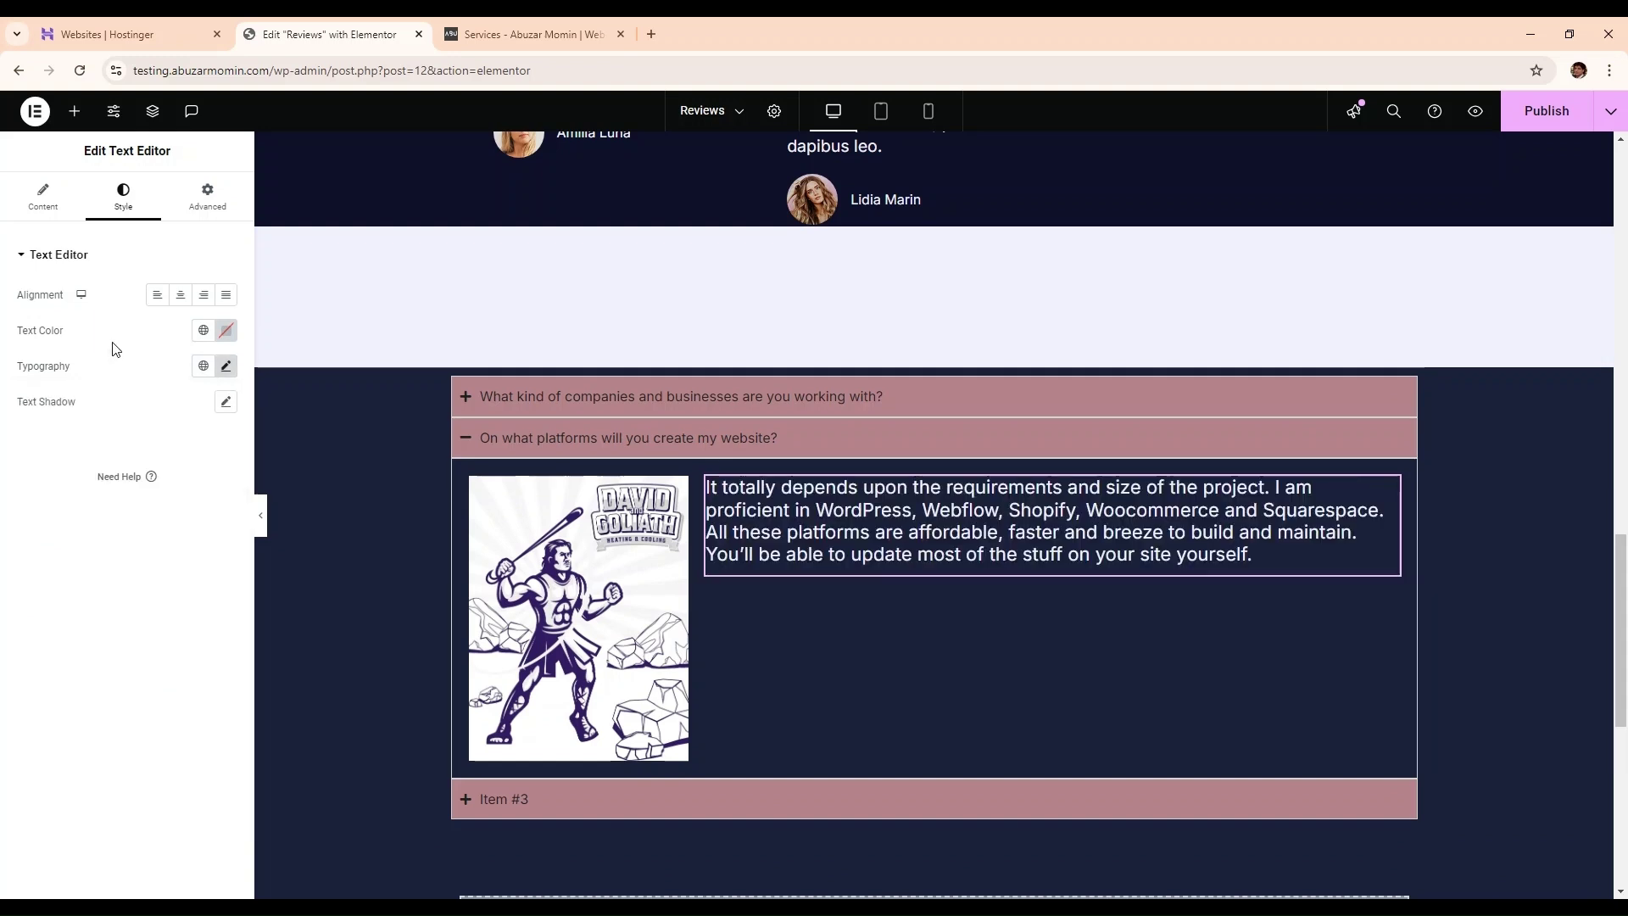
- Left-align the second item's answer text and center it vertically within its 75% container
click(181, 297)
click(158, 296)
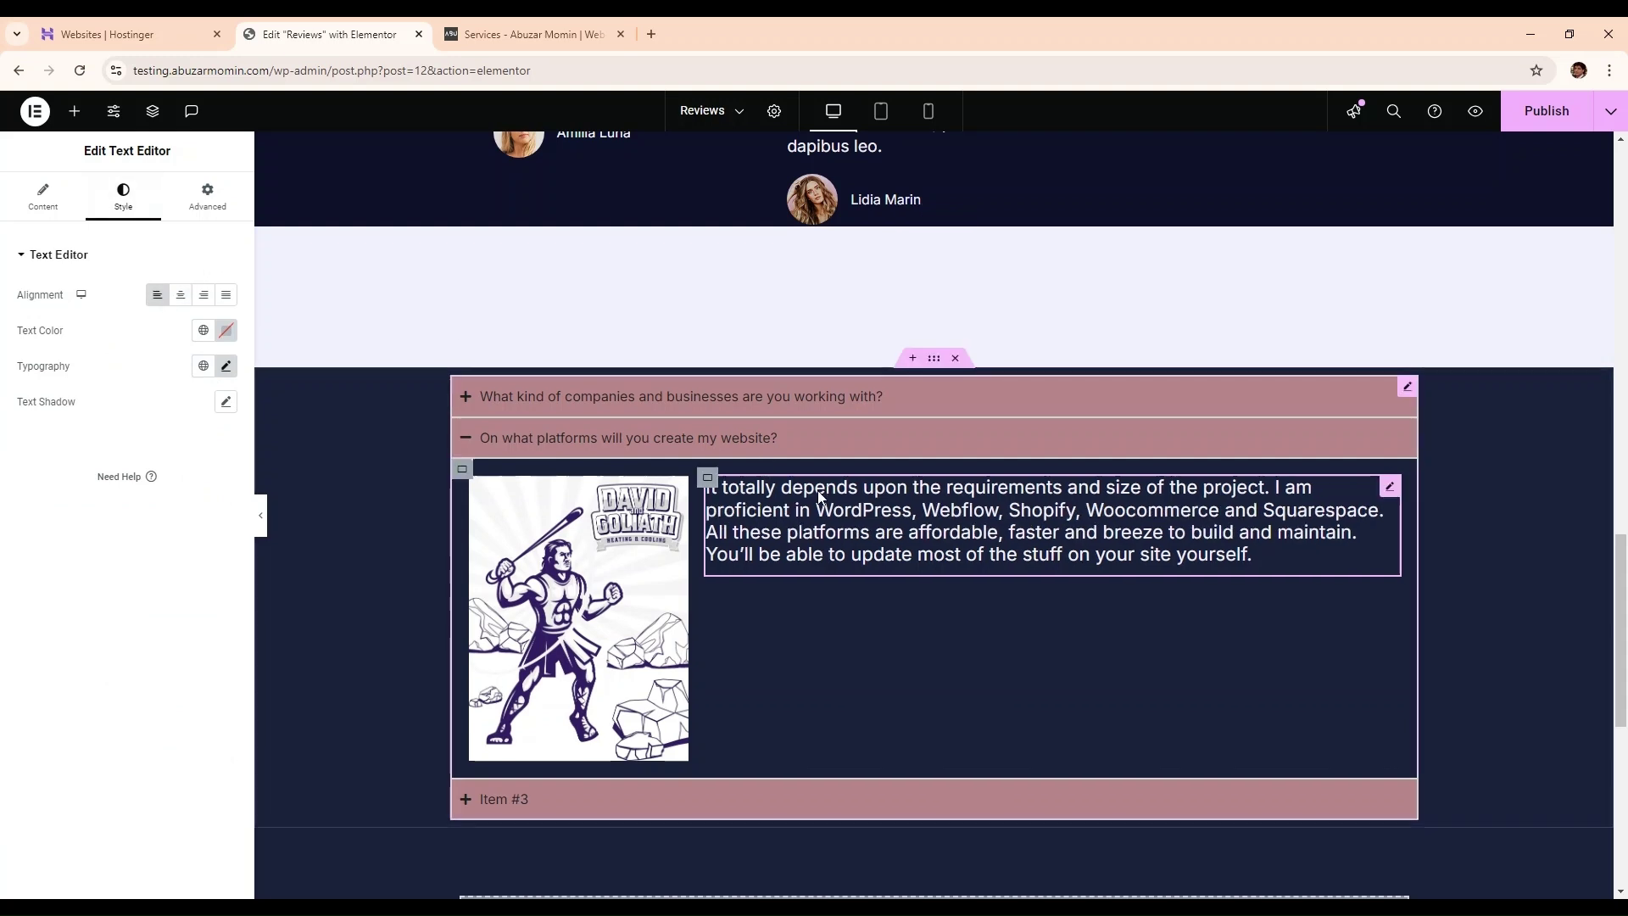
click(526, 448)
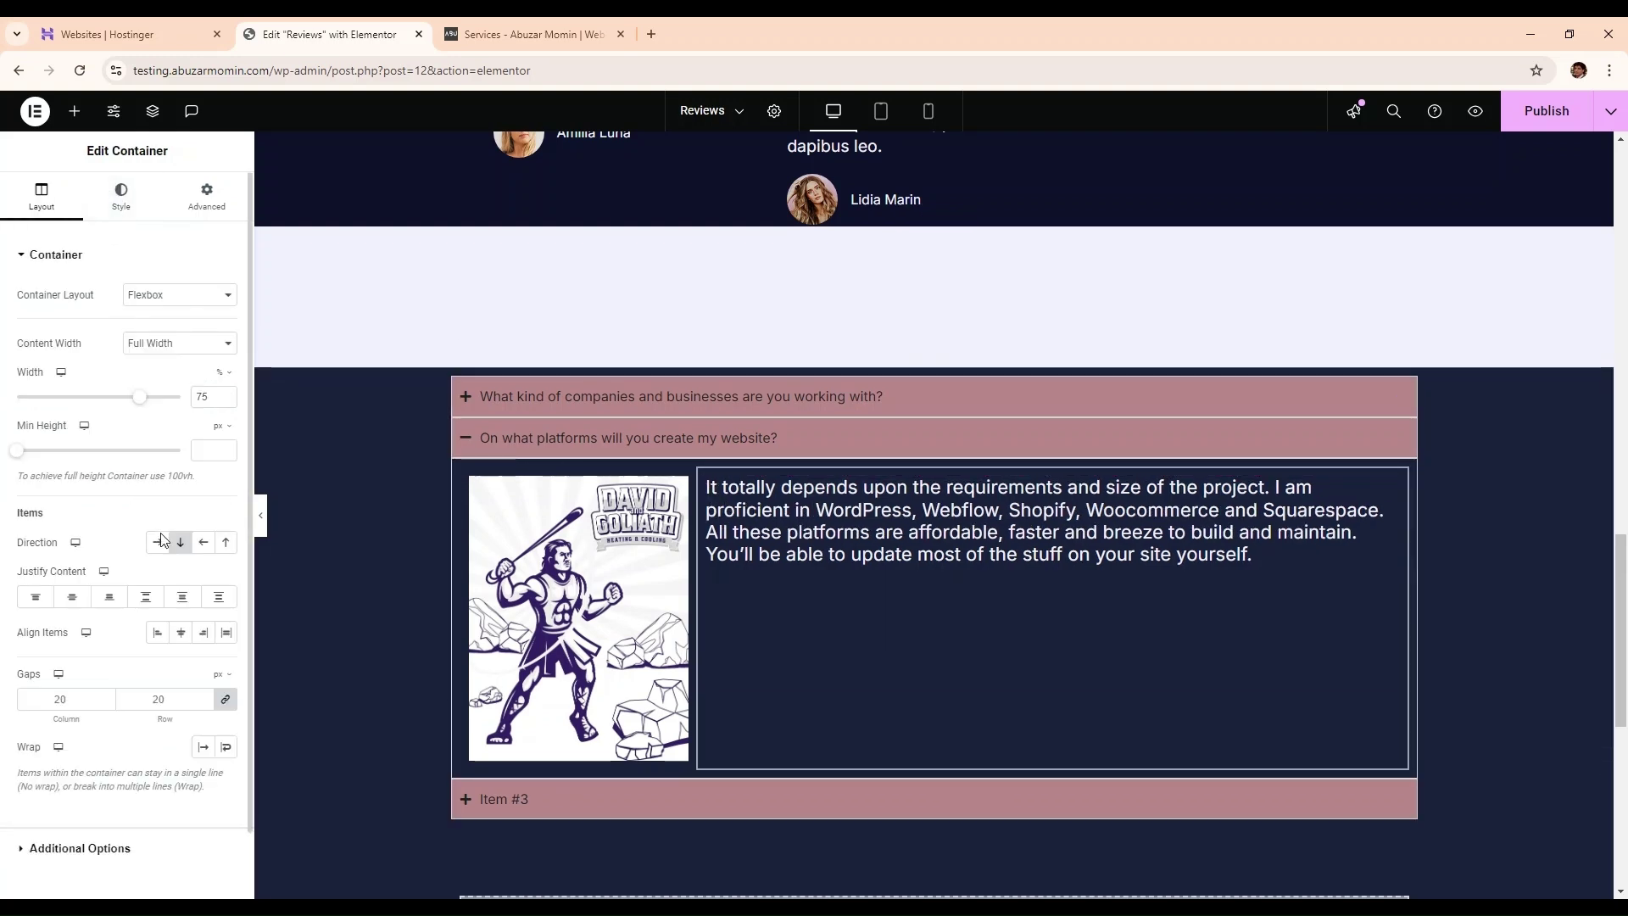
click(71, 598)
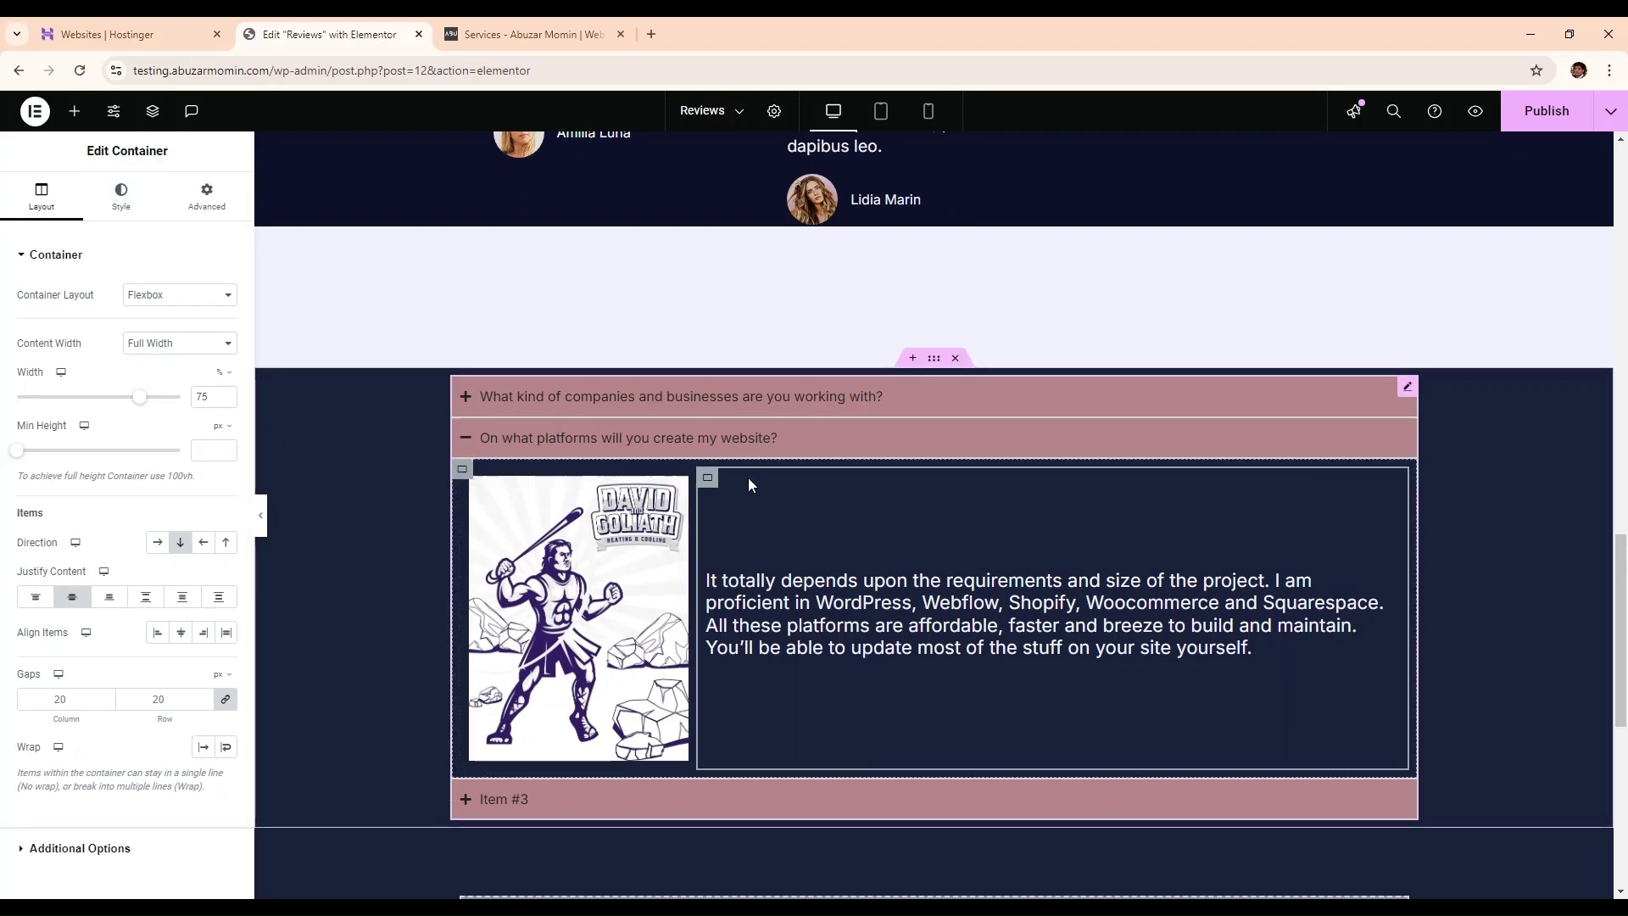
- Expand the third accordion item and copy the question "When the site is over, will I be able to update it myself?" from the Services page
click(804, 478)
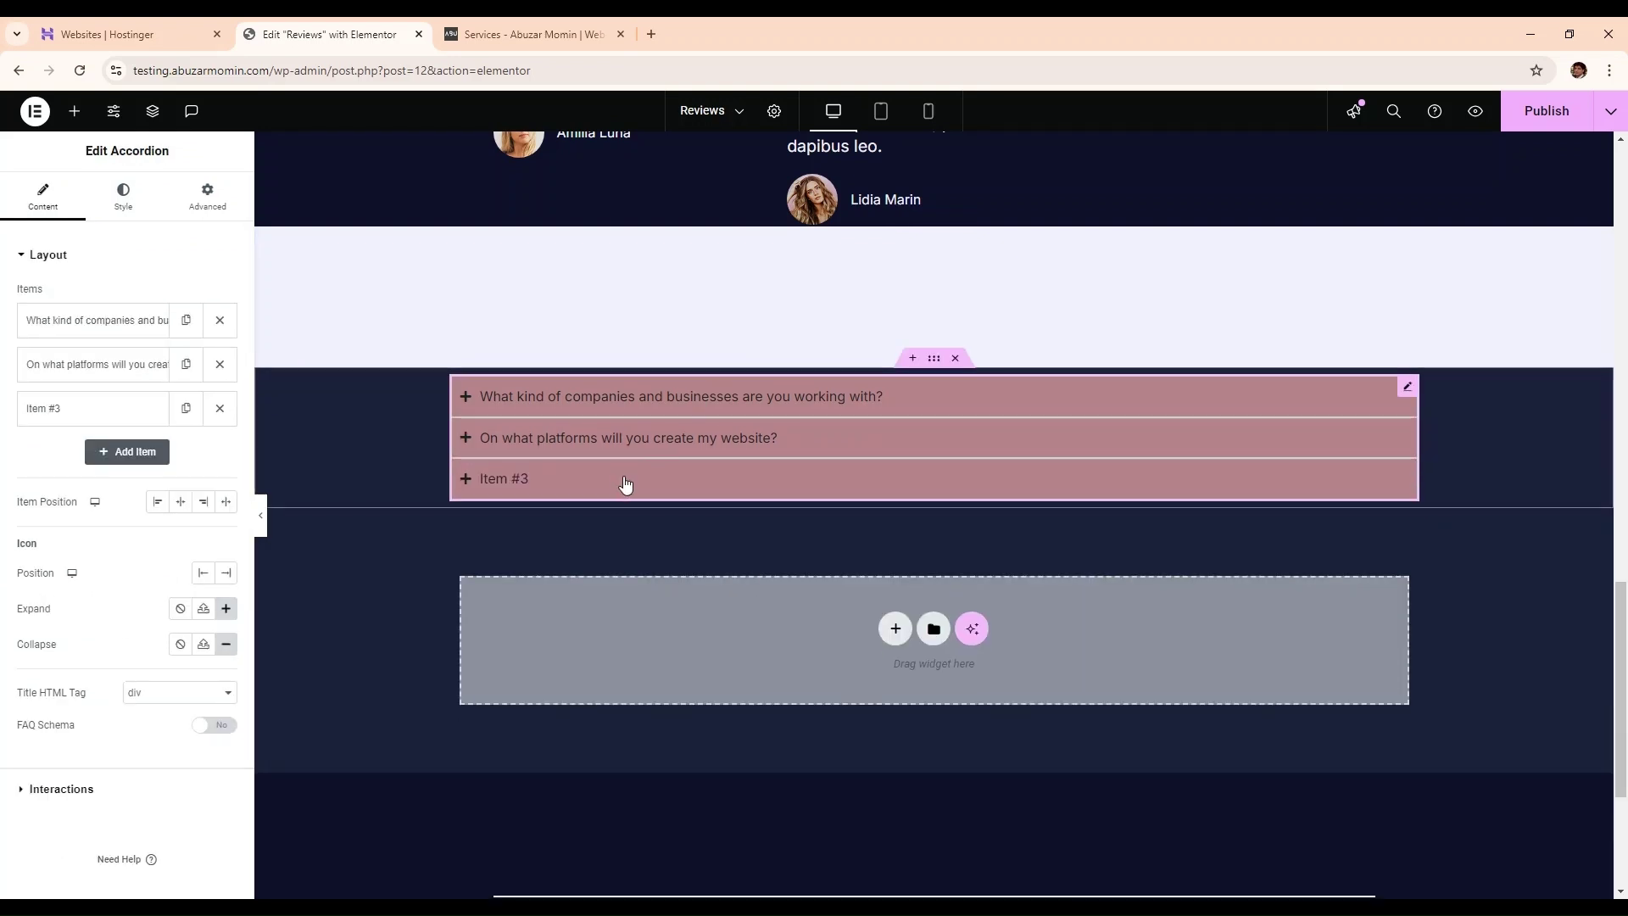
click(625, 480)
click(483, 35)
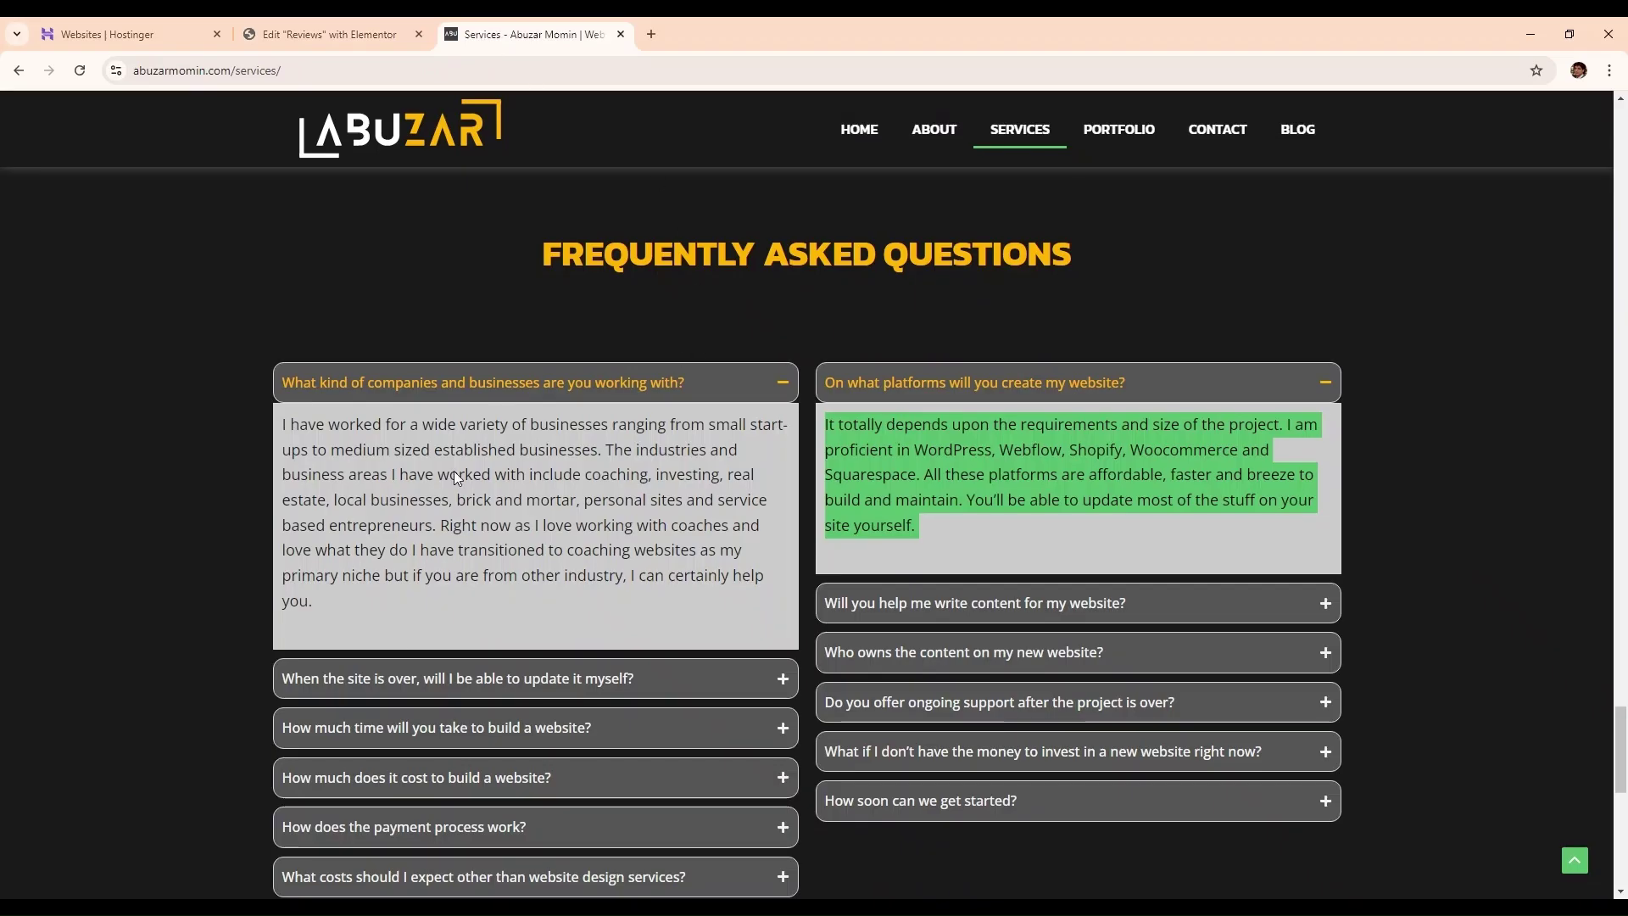
click(293, 679)
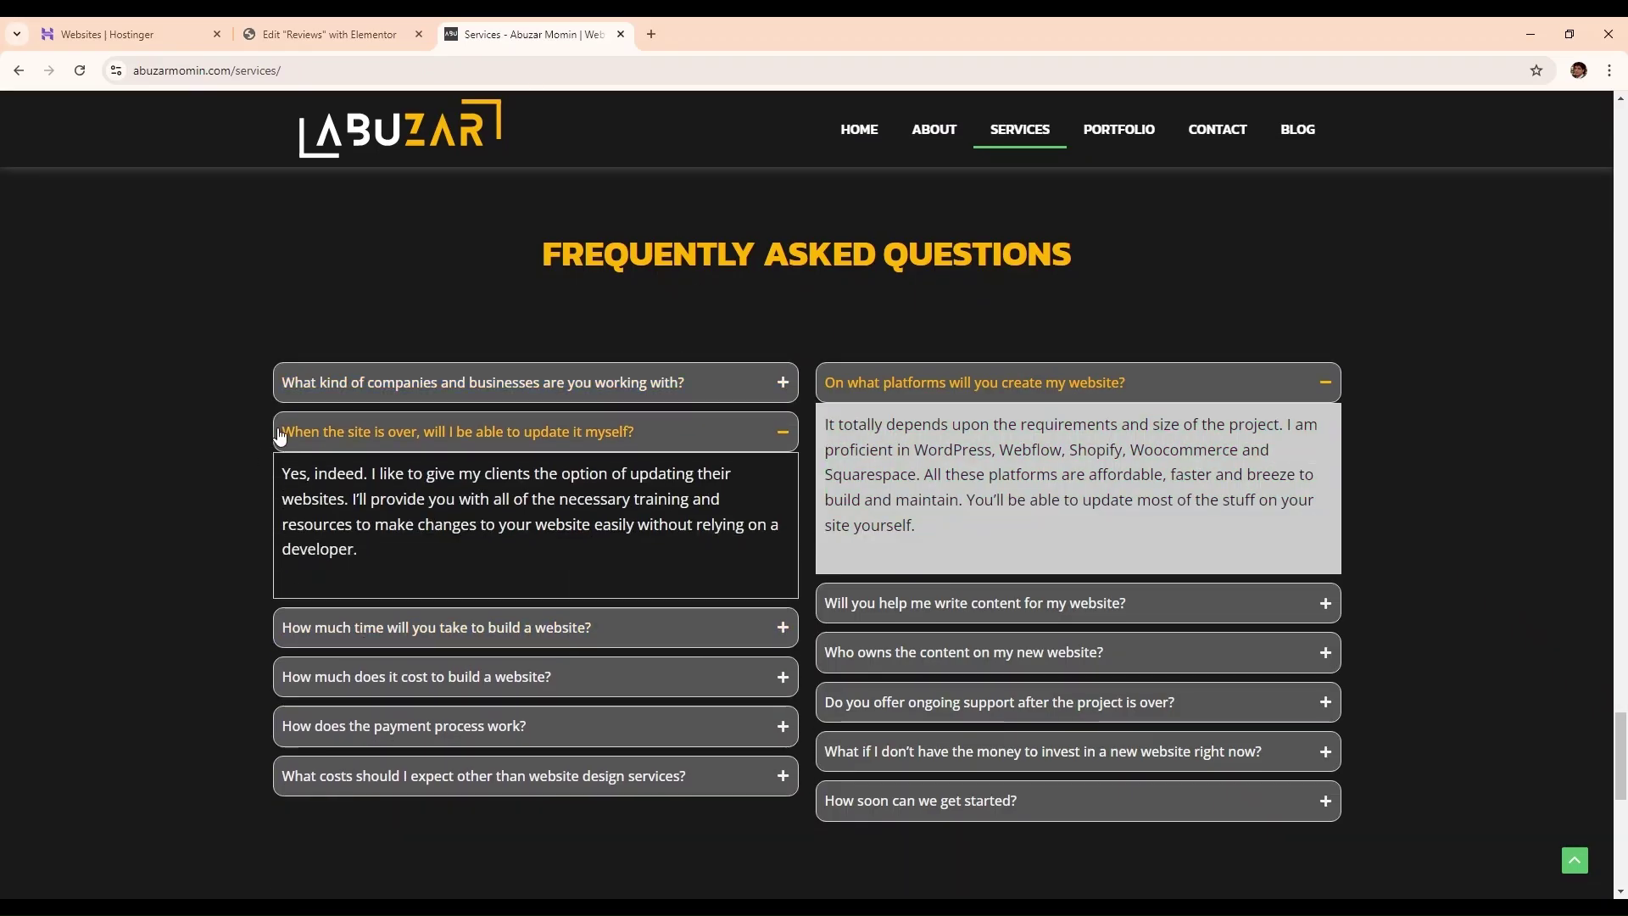
drag(353, 440, 630, 438)
key(ctrl+c)
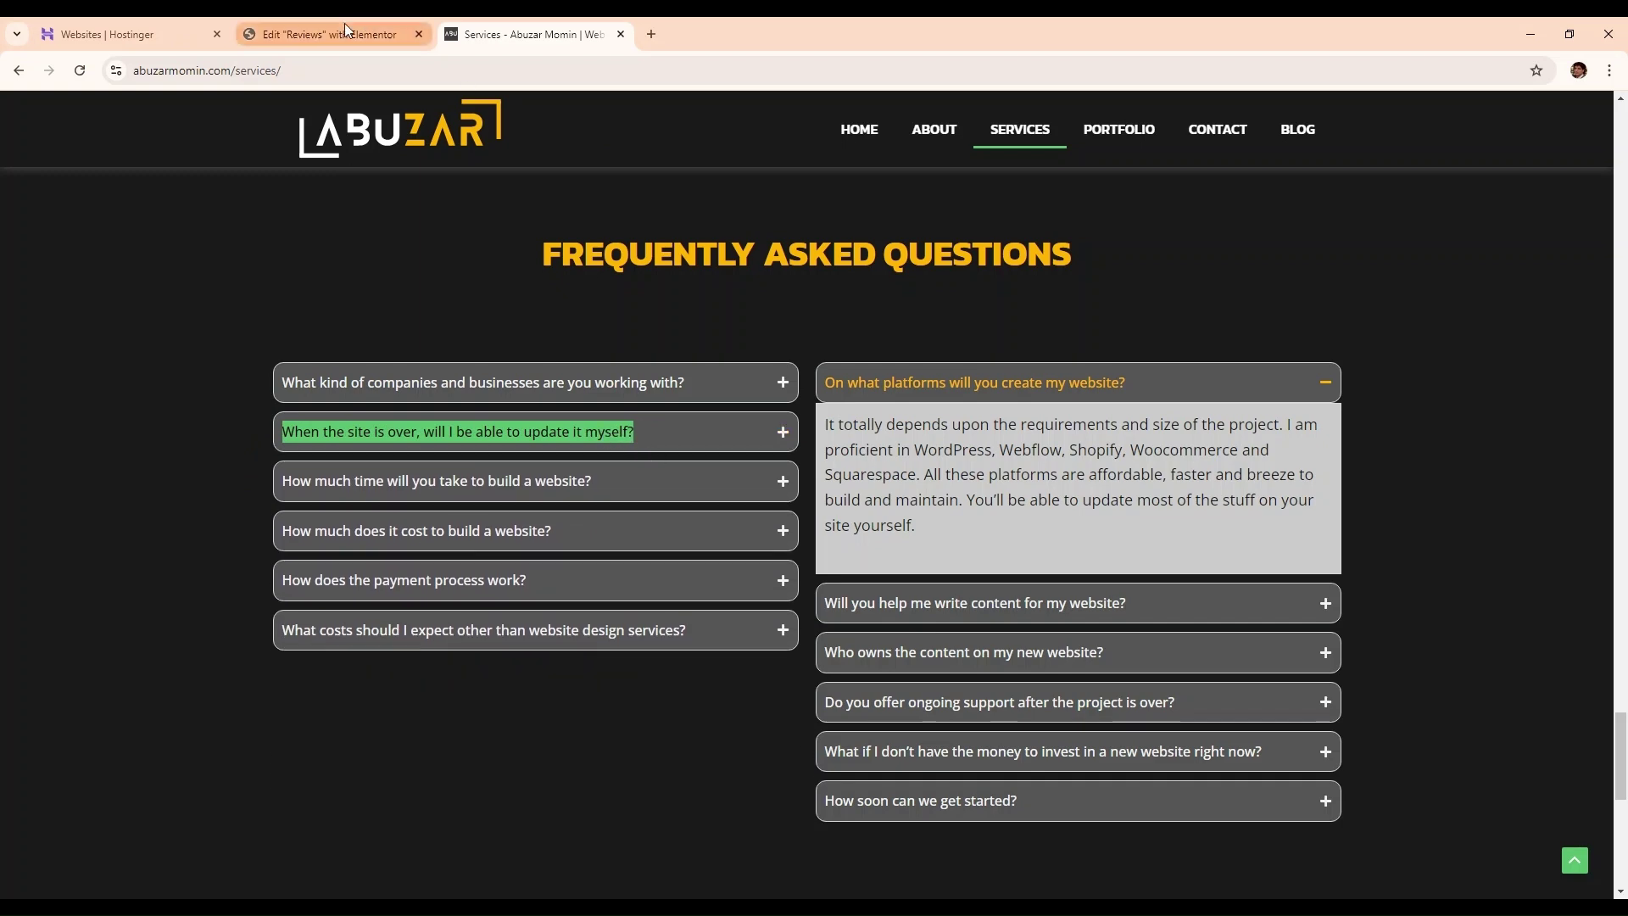
- Replace the "Item #3" title in the Reviews page accordion with the copied question
click(344, 27)
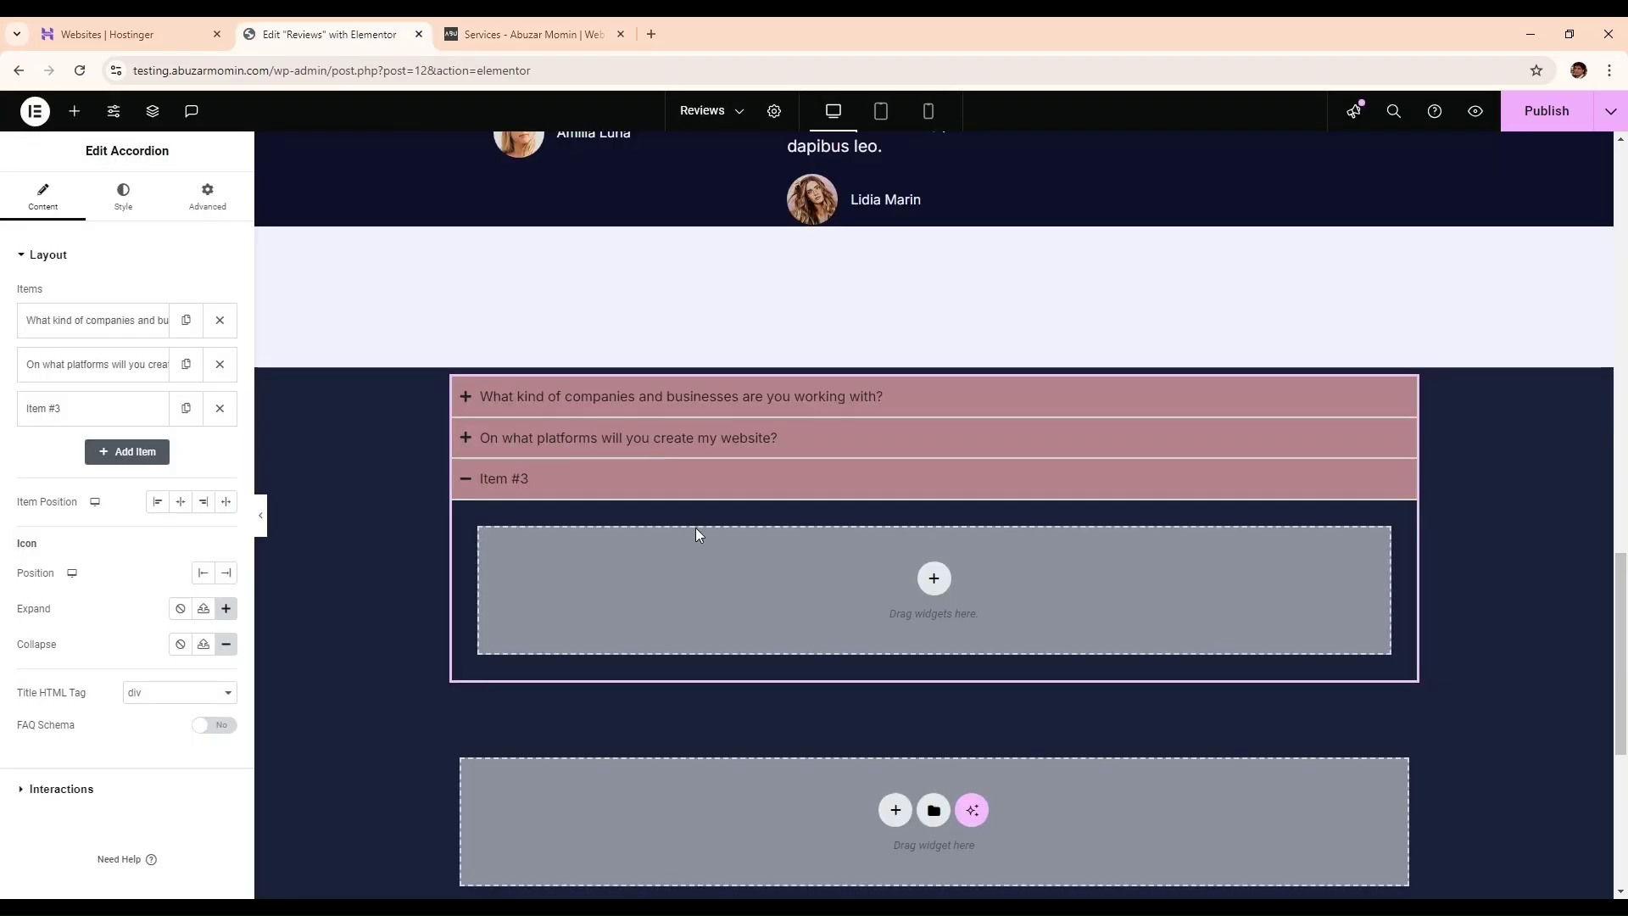
click(56, 407)
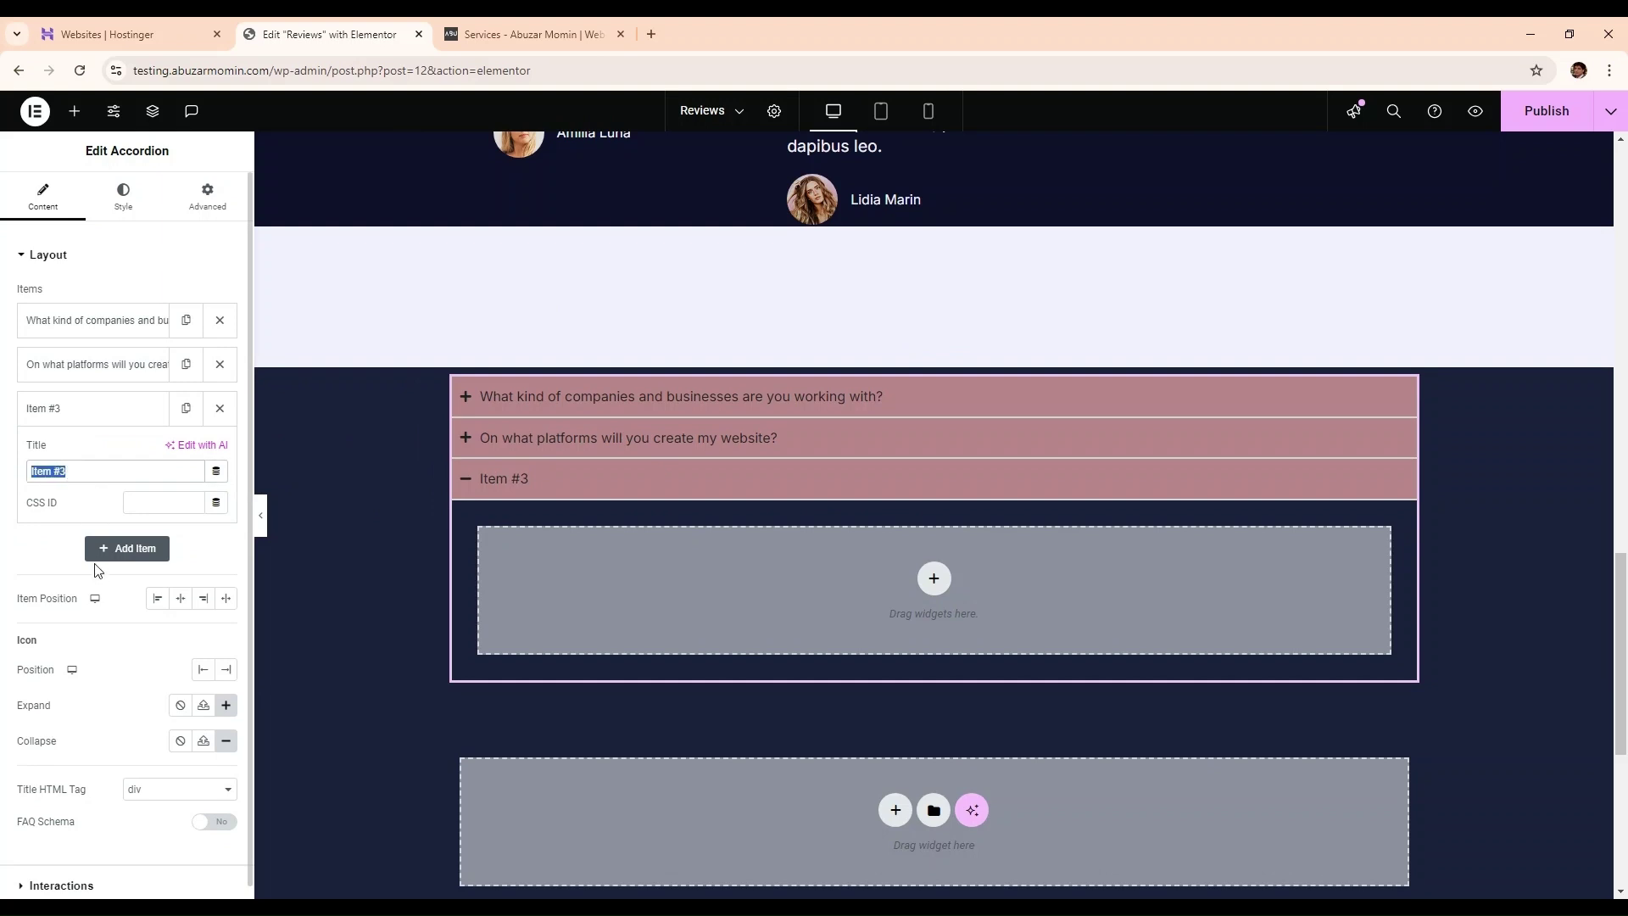
key(ctrl+v)
- Copy the answer beginning "Yes, indeed. I like to give my clients the option" from the Services page
click(594, 34)
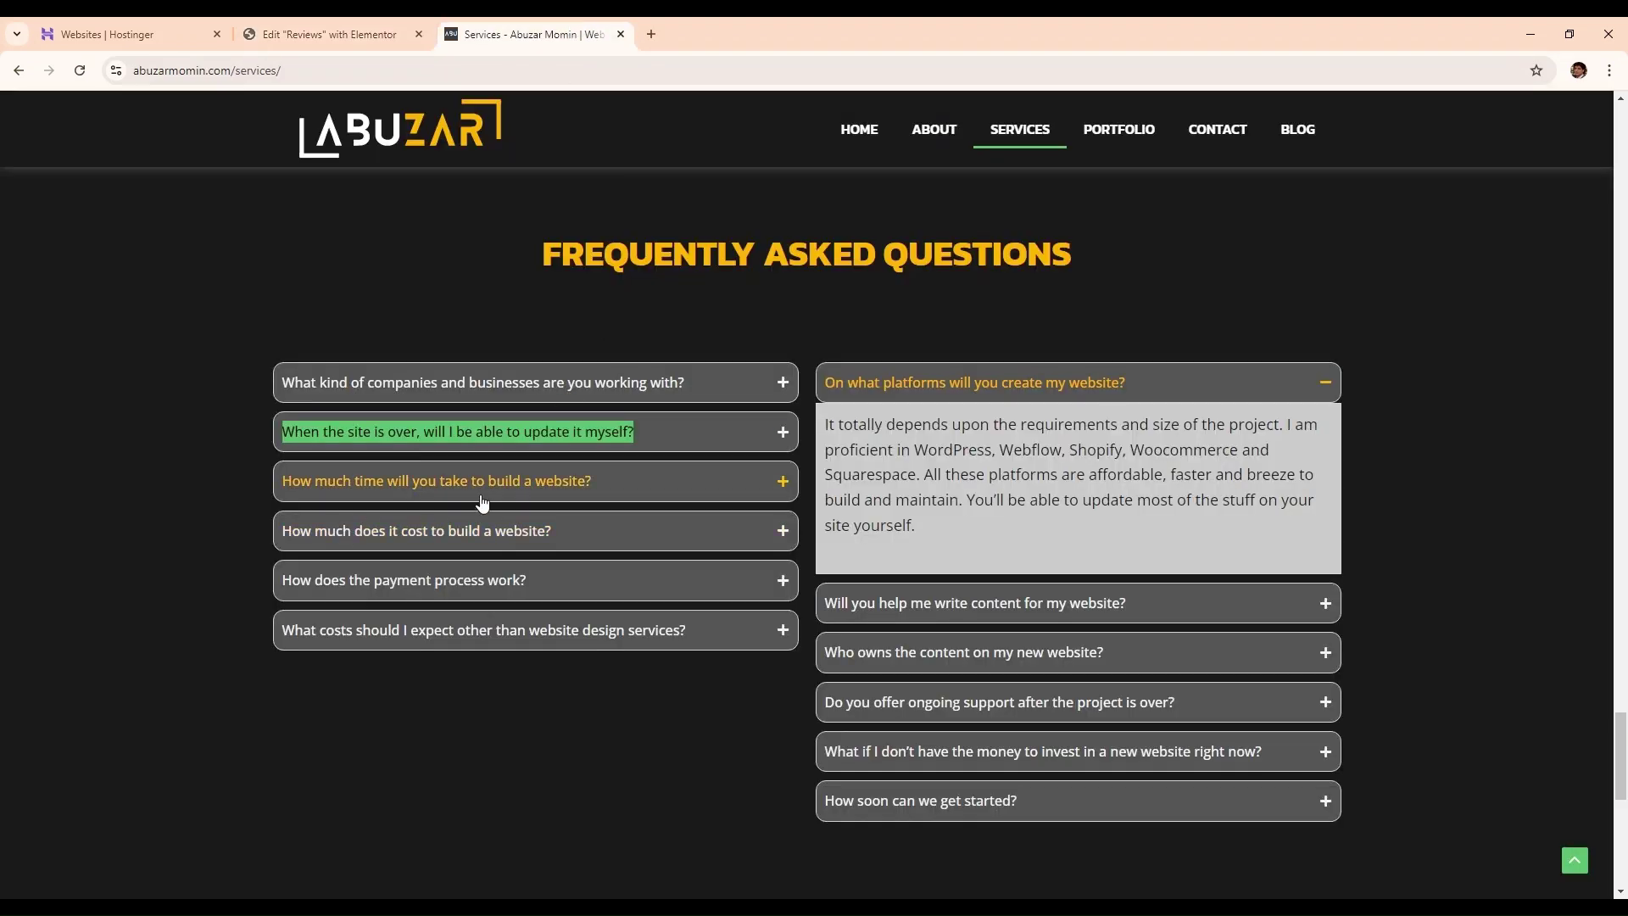
click(612, 447)
drag(281, 471, 384, 552)
key(ctrl+c)
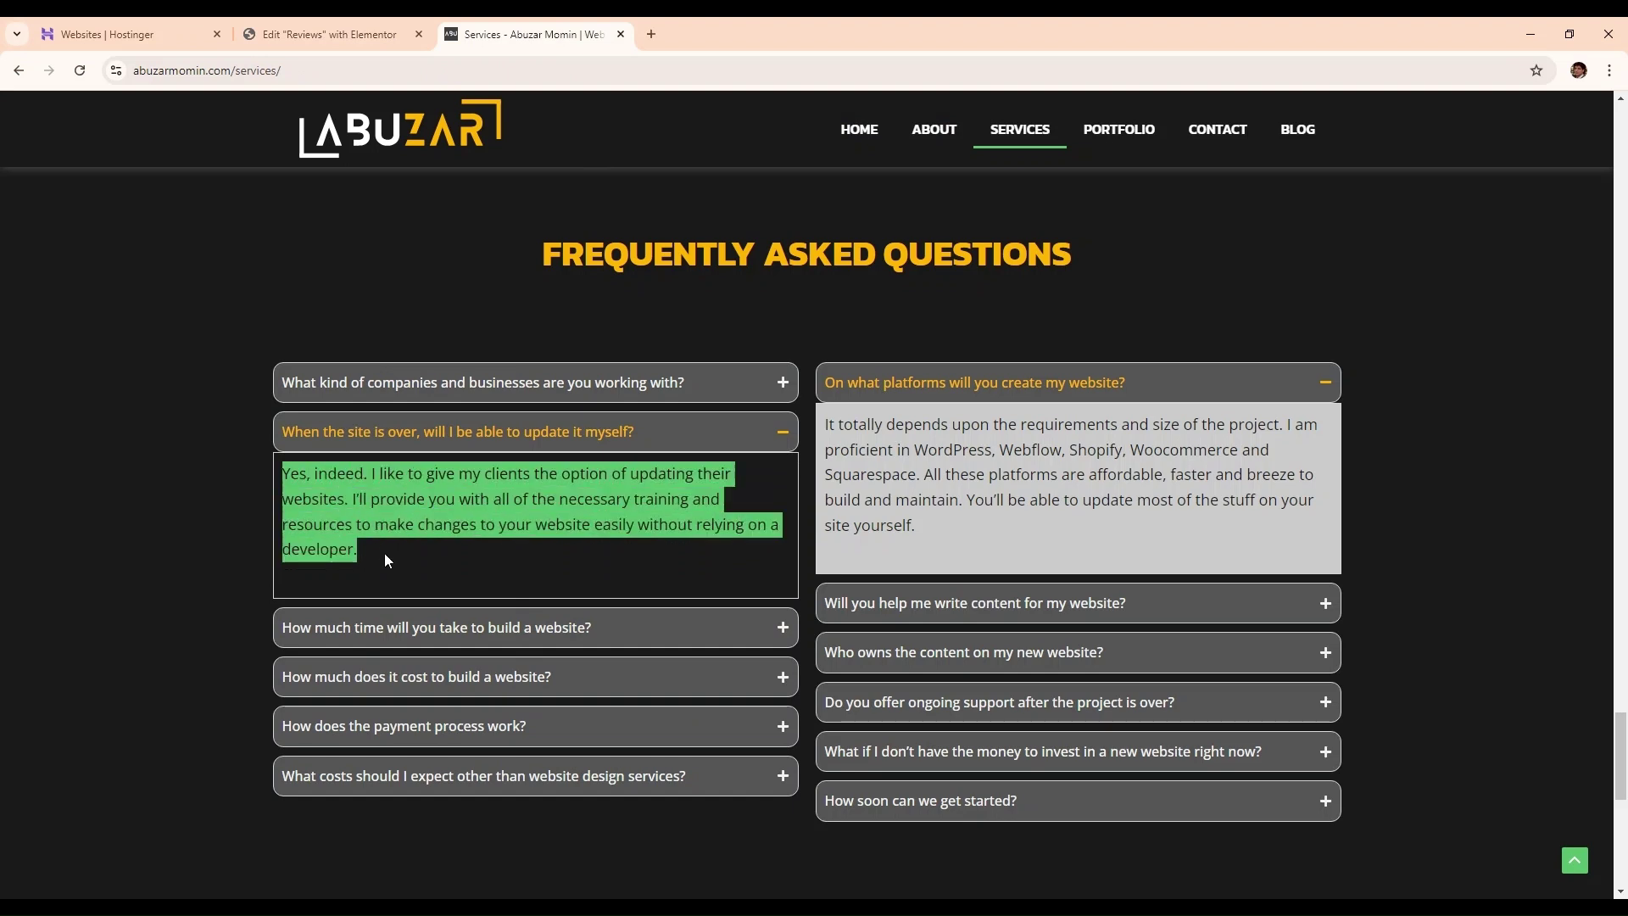
- Return to the Reviews page editor and add a single-column, vertical-direction container inside the third accordion item
click(342, 29)
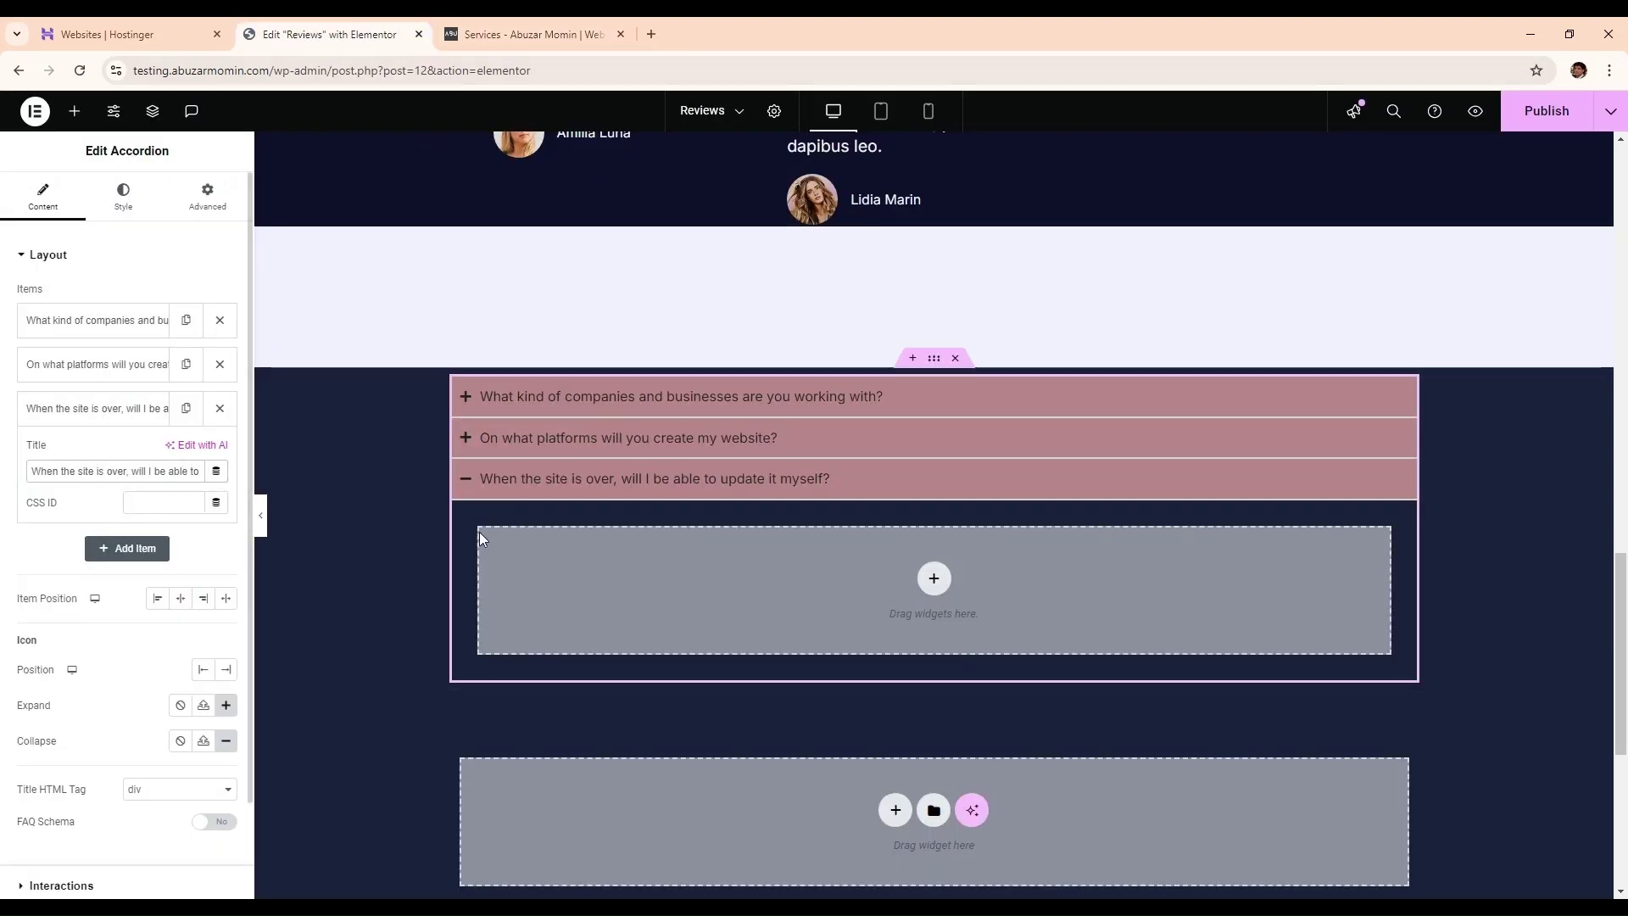
click(933, 580)
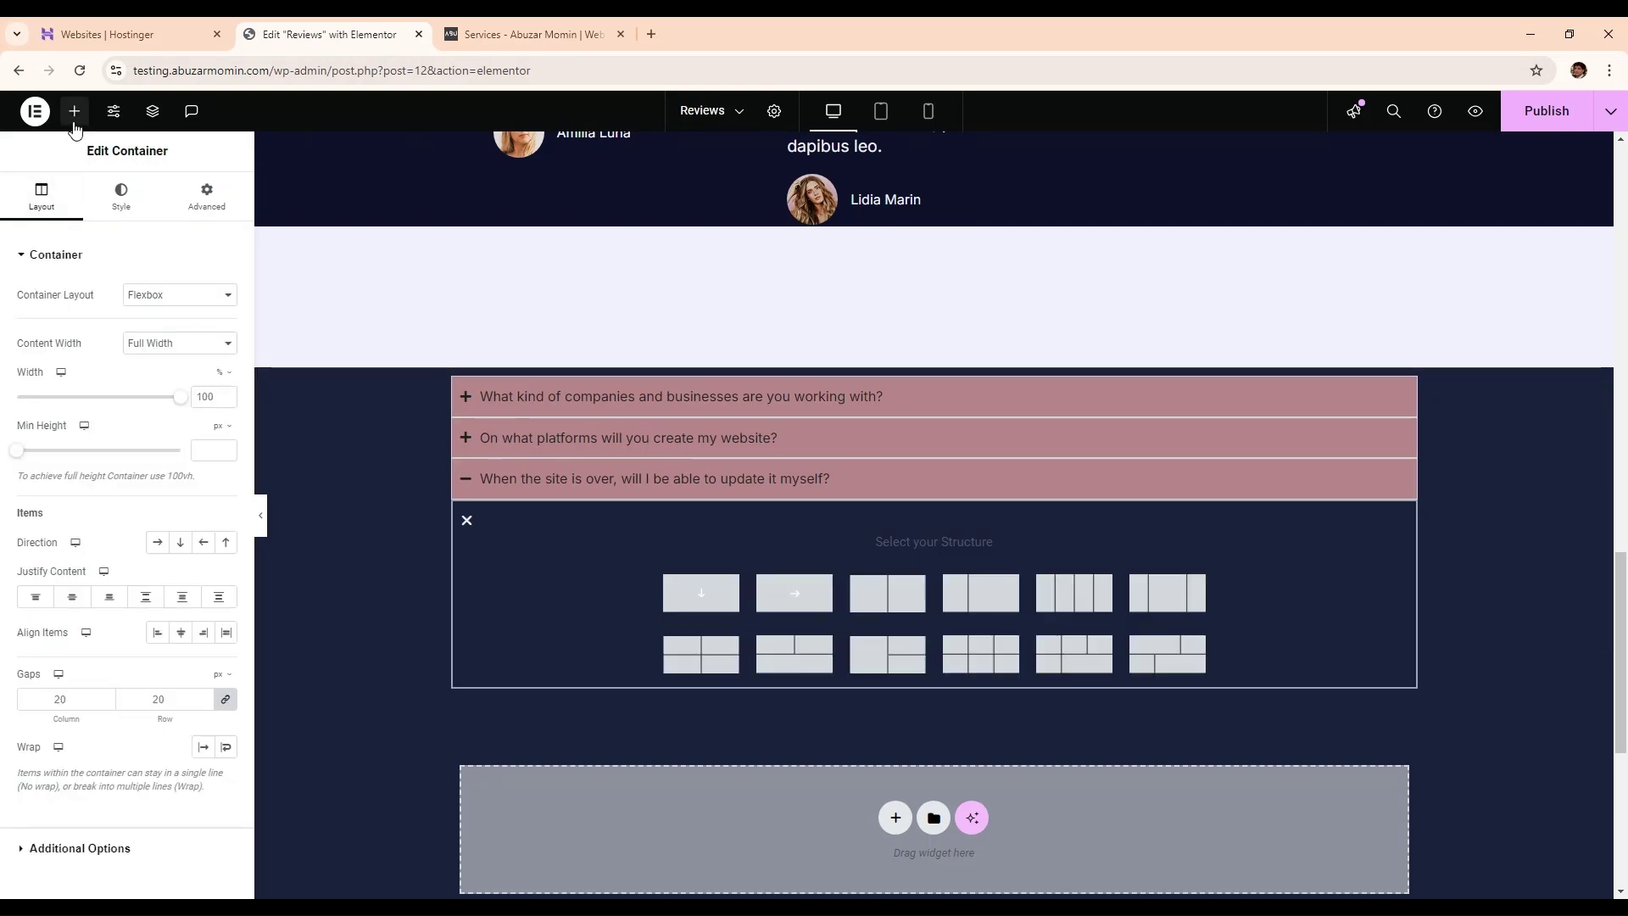
click(703, 592)
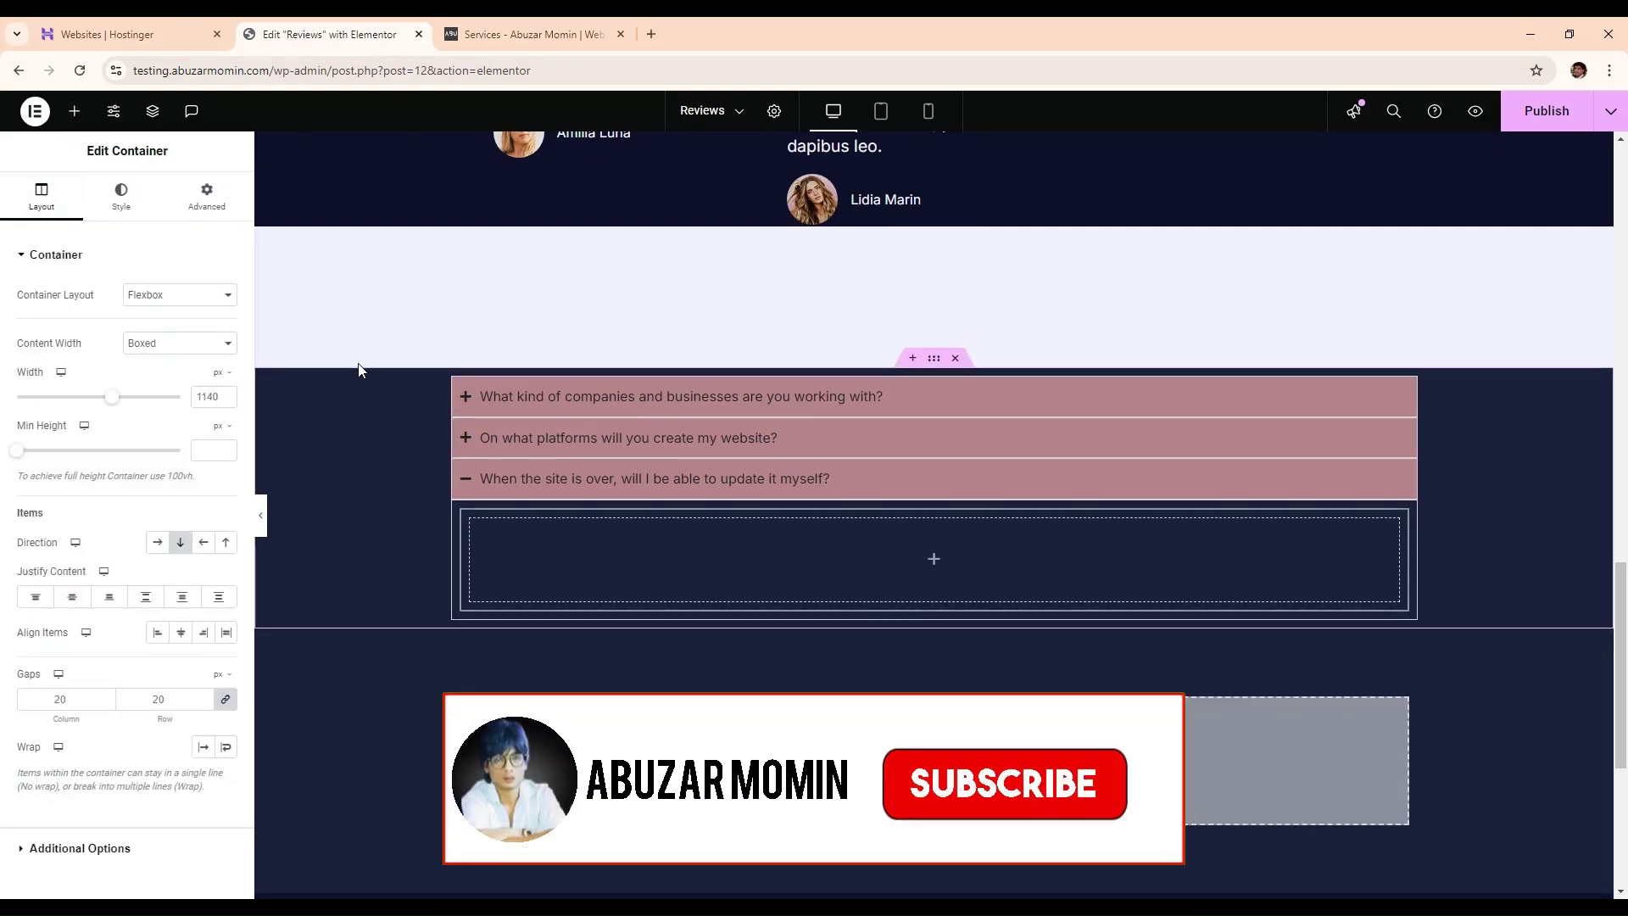
- Add a Text Editor to the third item's container, replace its placeholder with the copied answer, and collapse the item
click(74, 111)
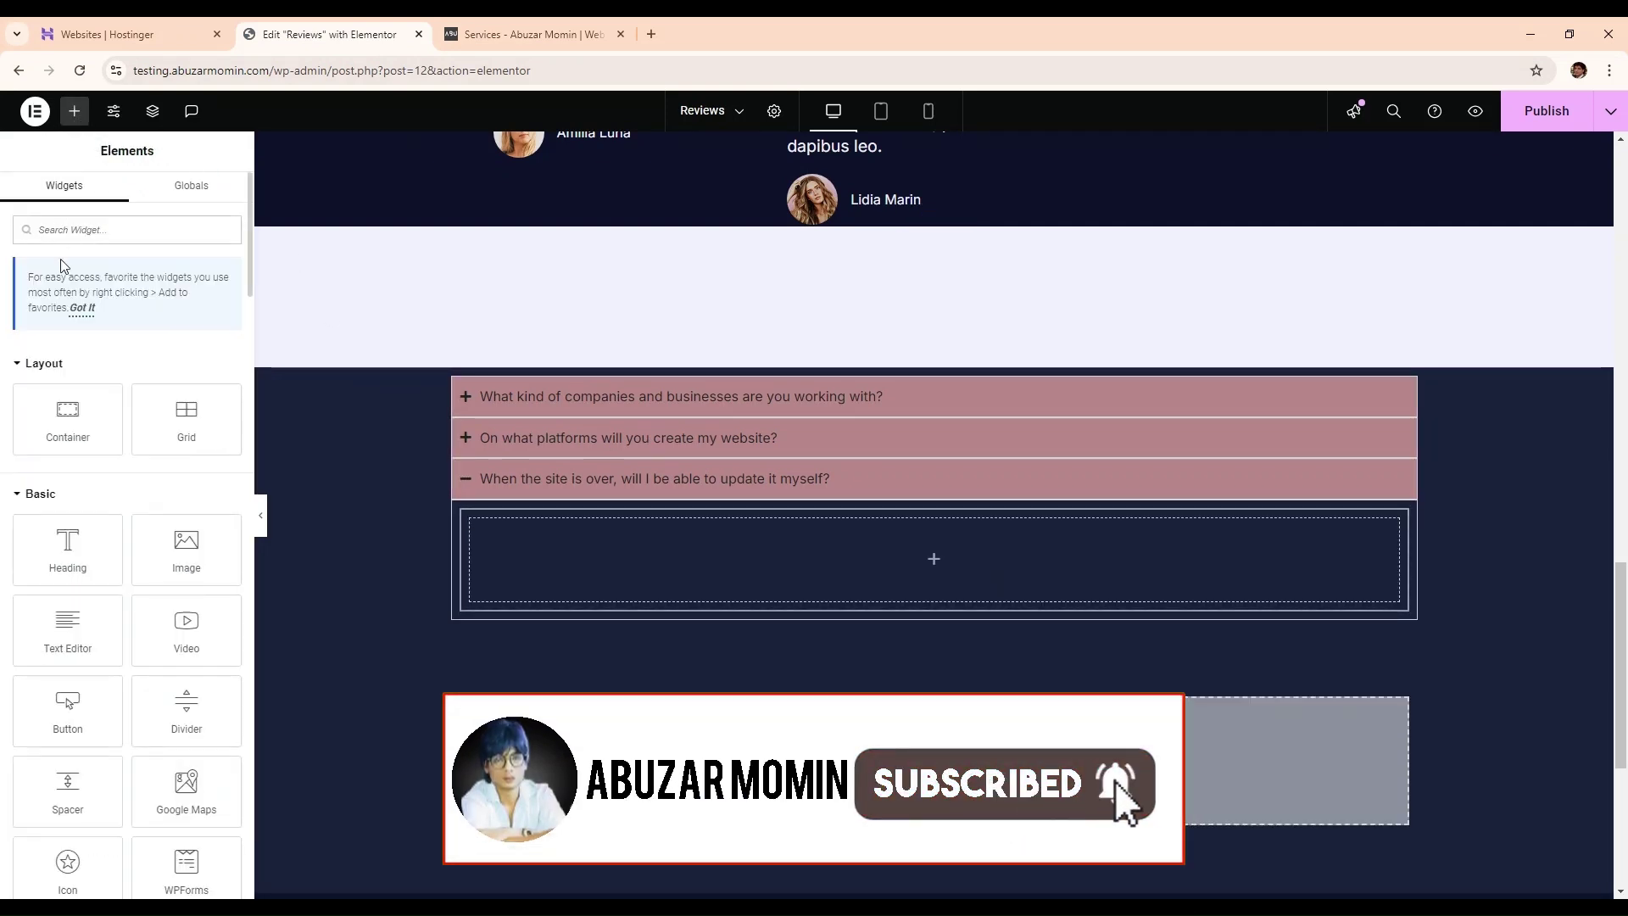
drag(68, 628, 848, 559)
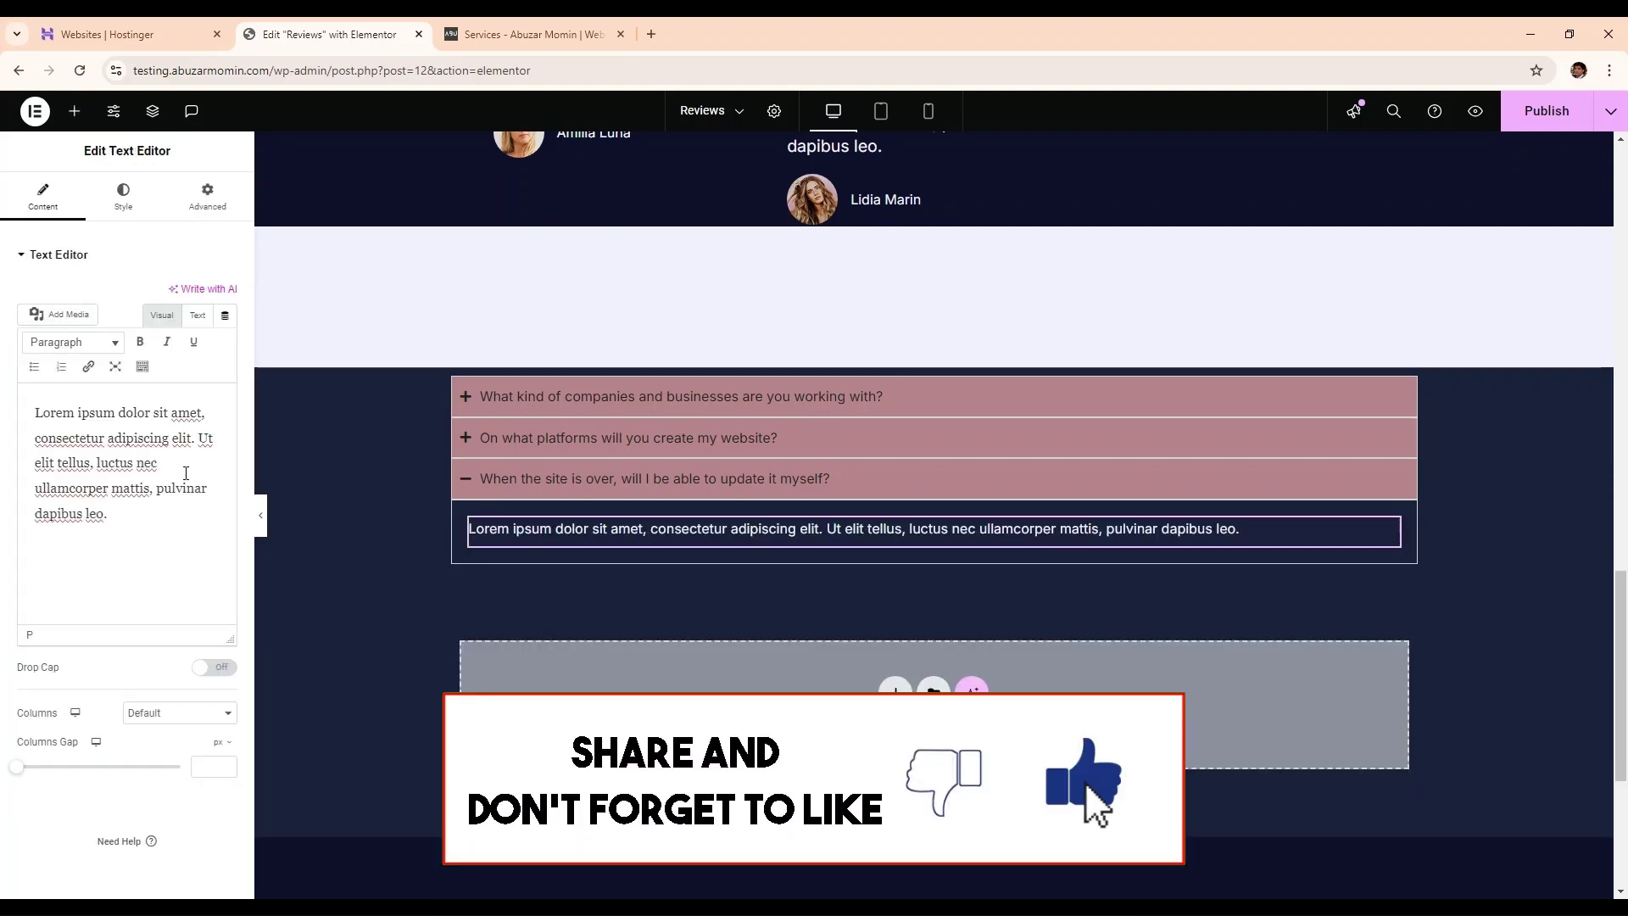
triple_click(125, 464)
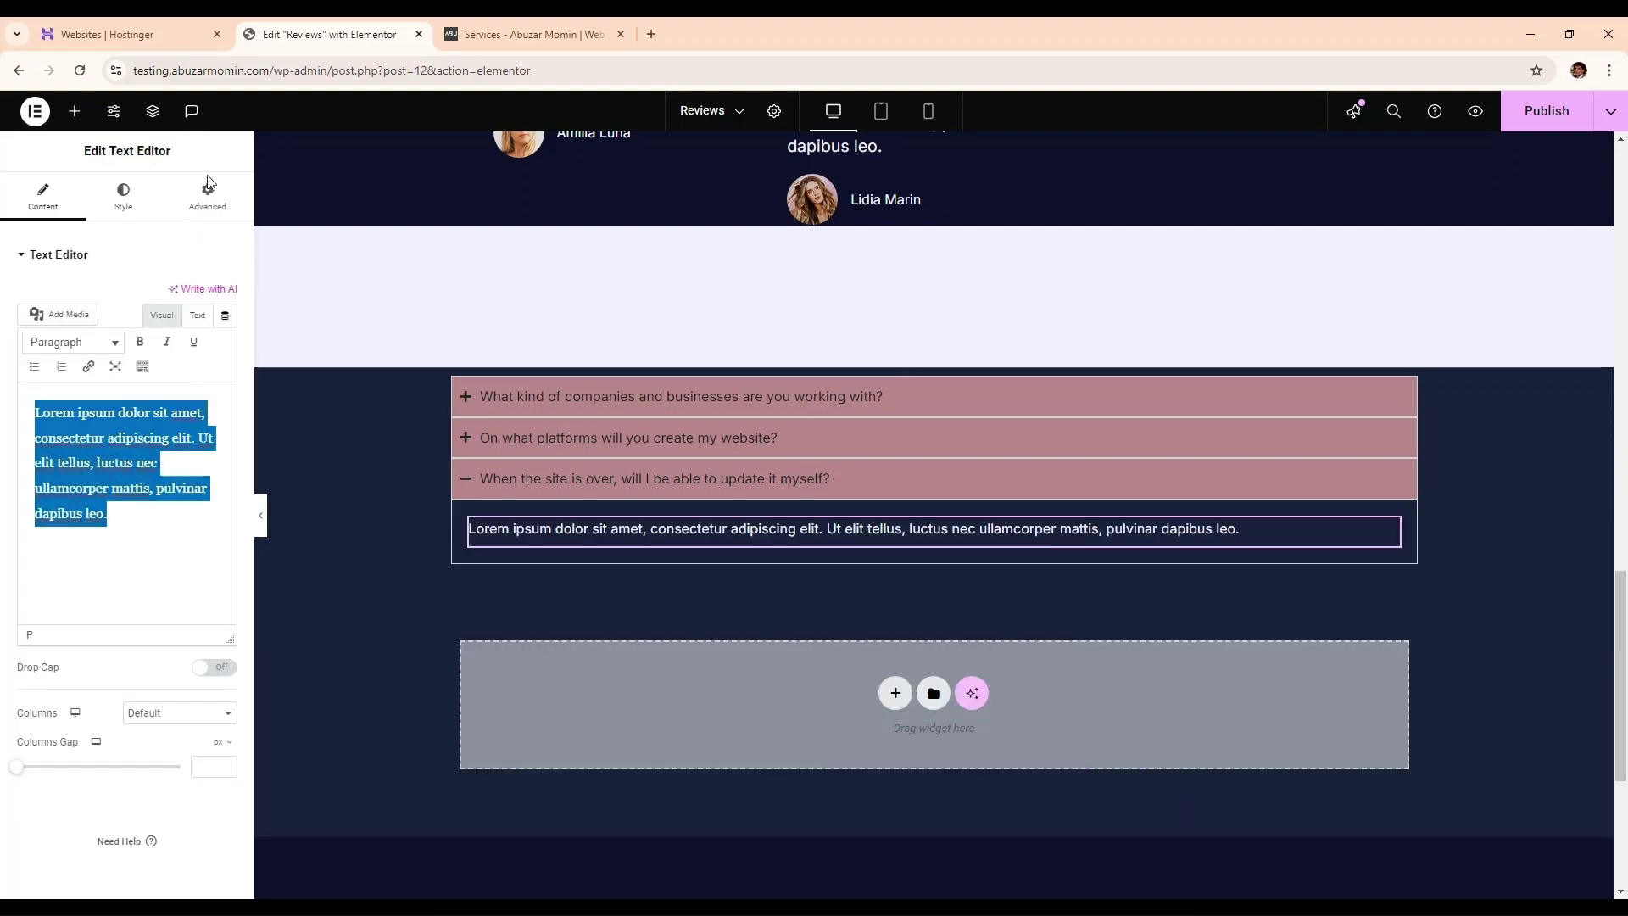
key(ctrl+v)
click(696, 459)
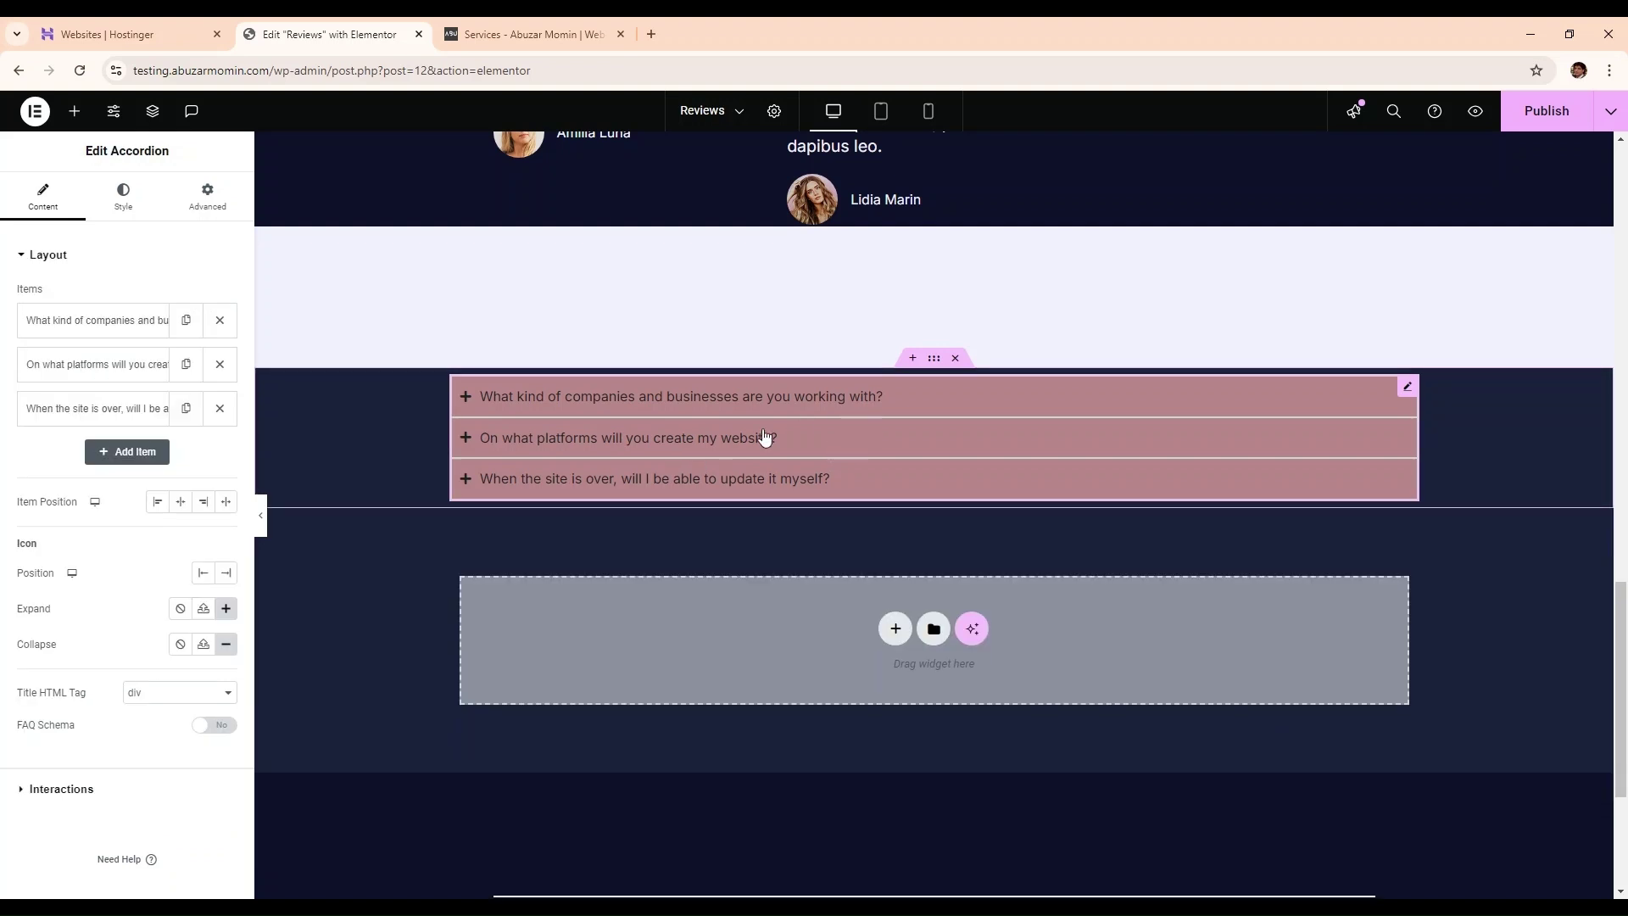
- Set the accordion items' hover background to the global Primary color
click(204, 474)
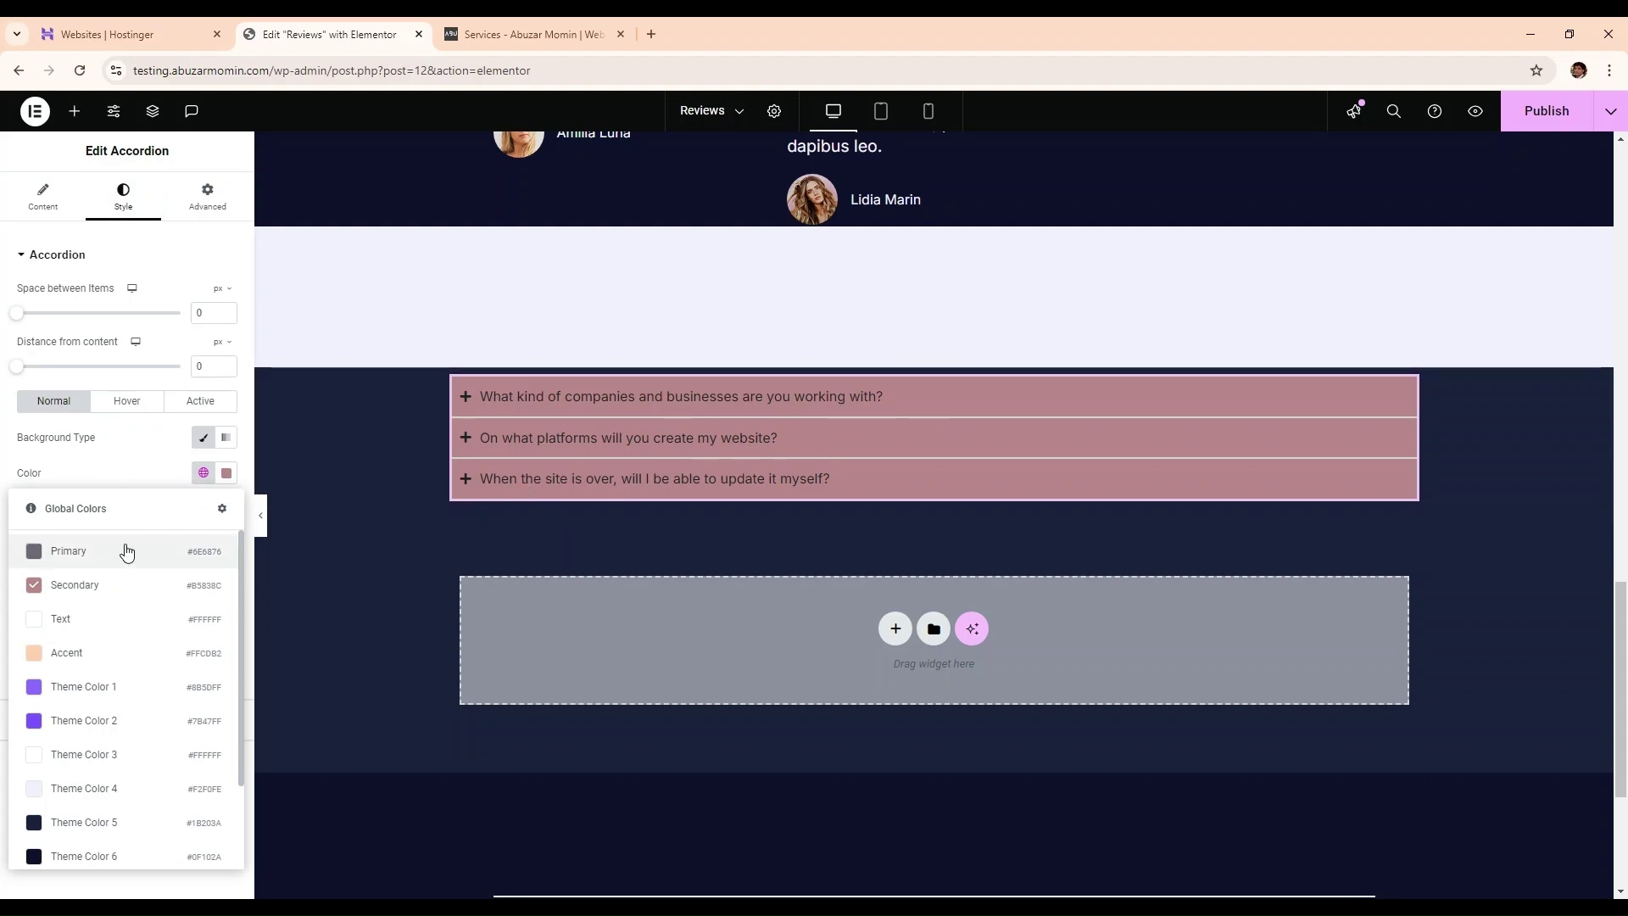
click(128, 410)
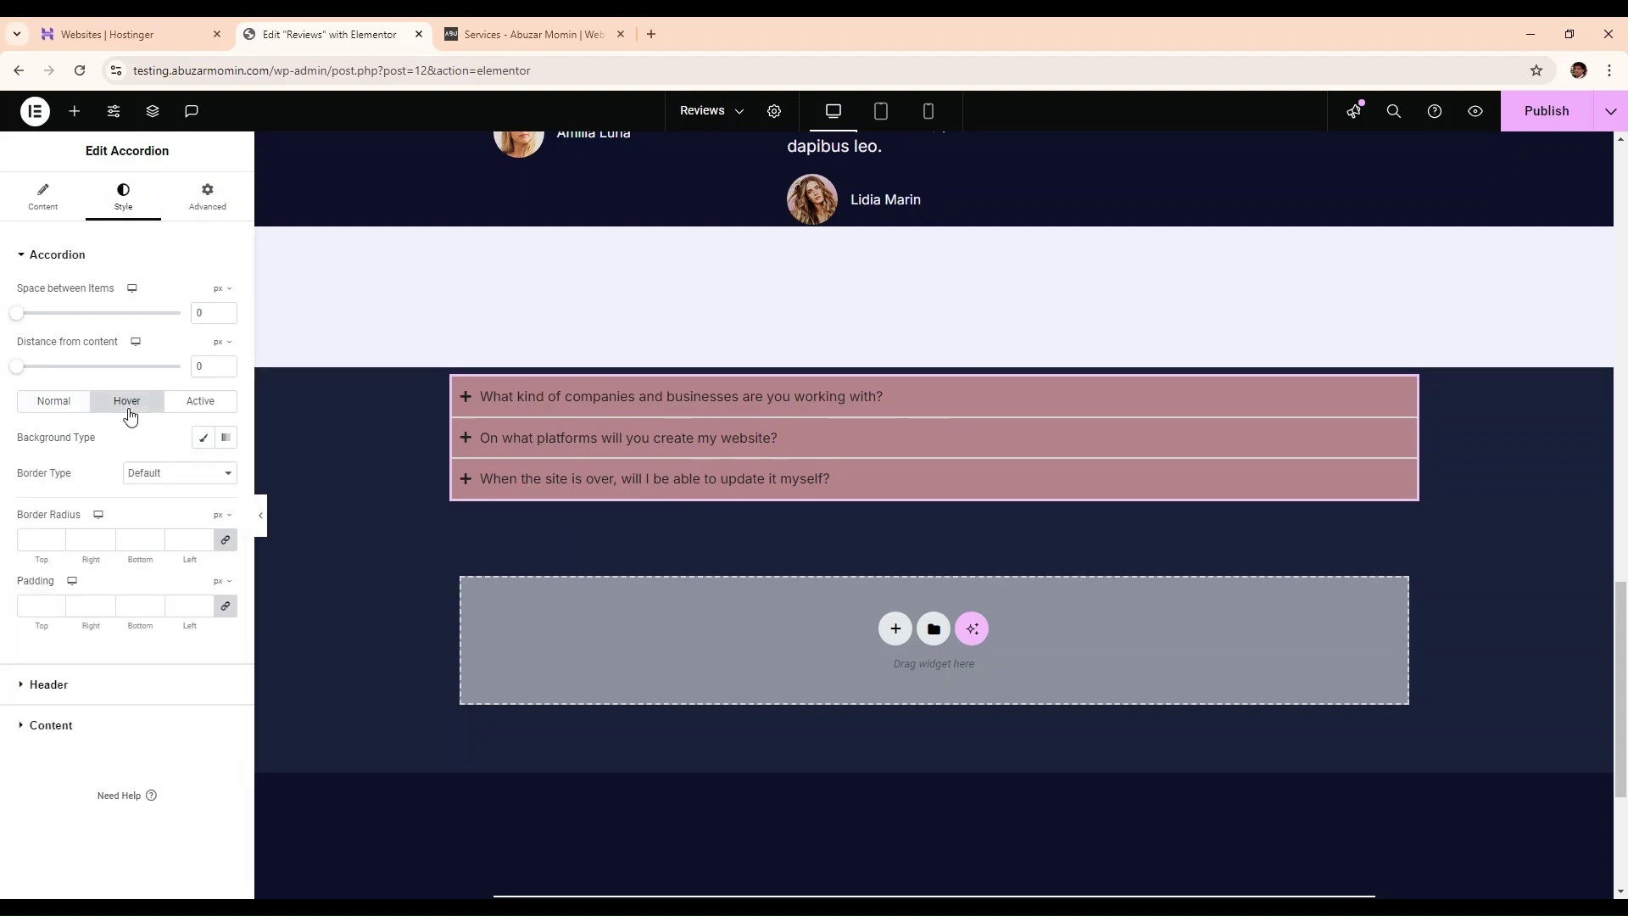
click(210, 434)
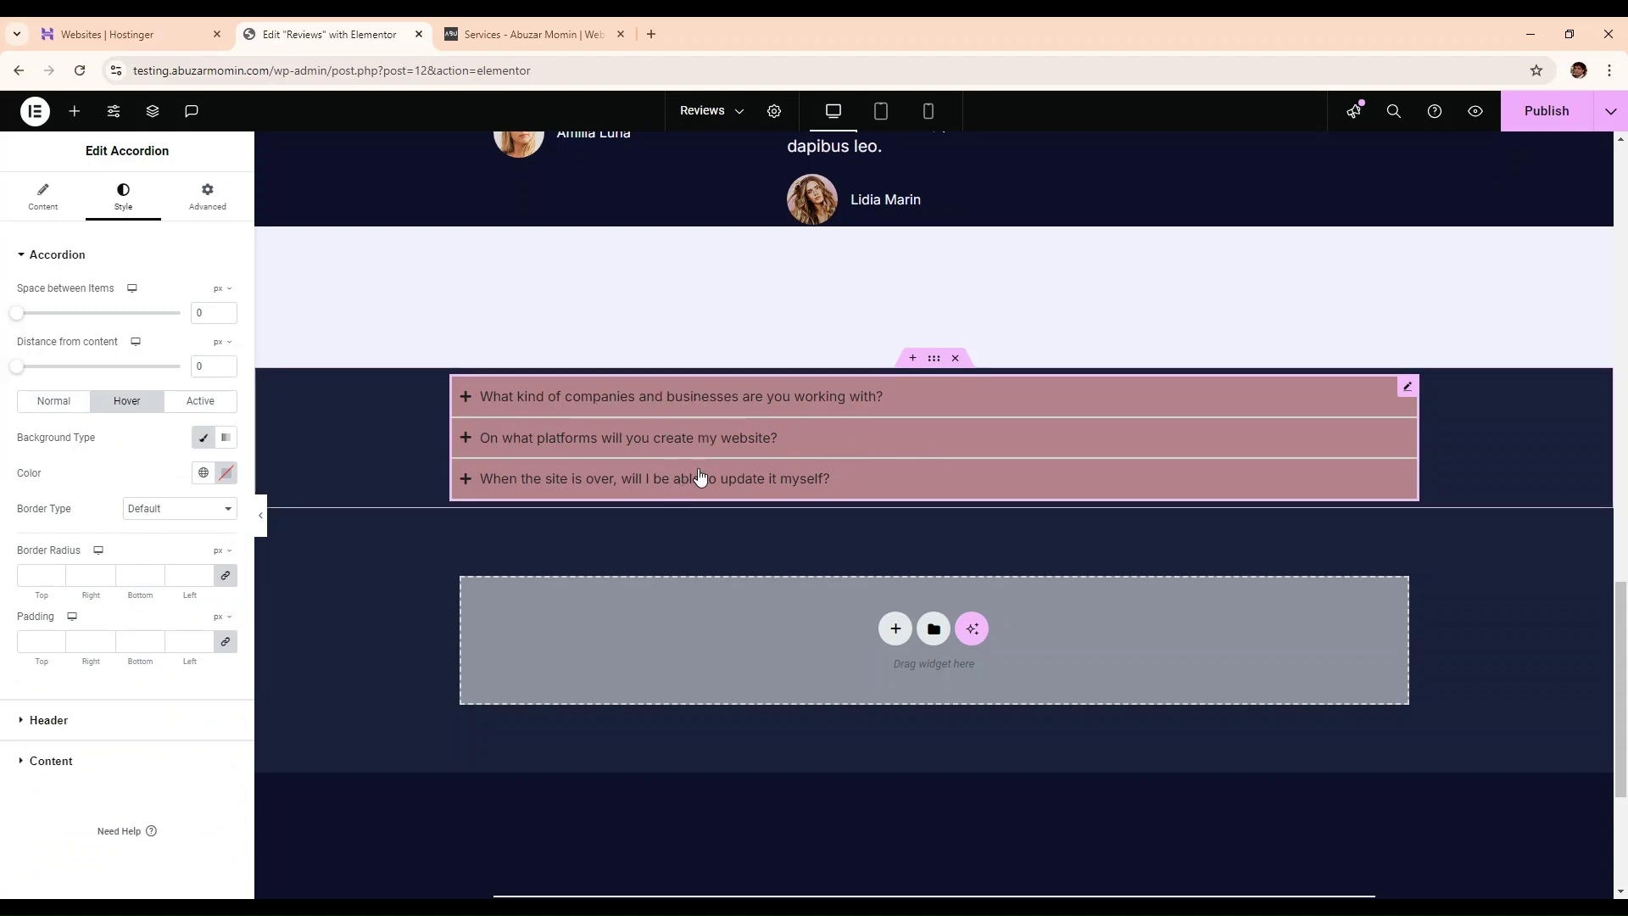
click(201, 472)
click(129, 564)
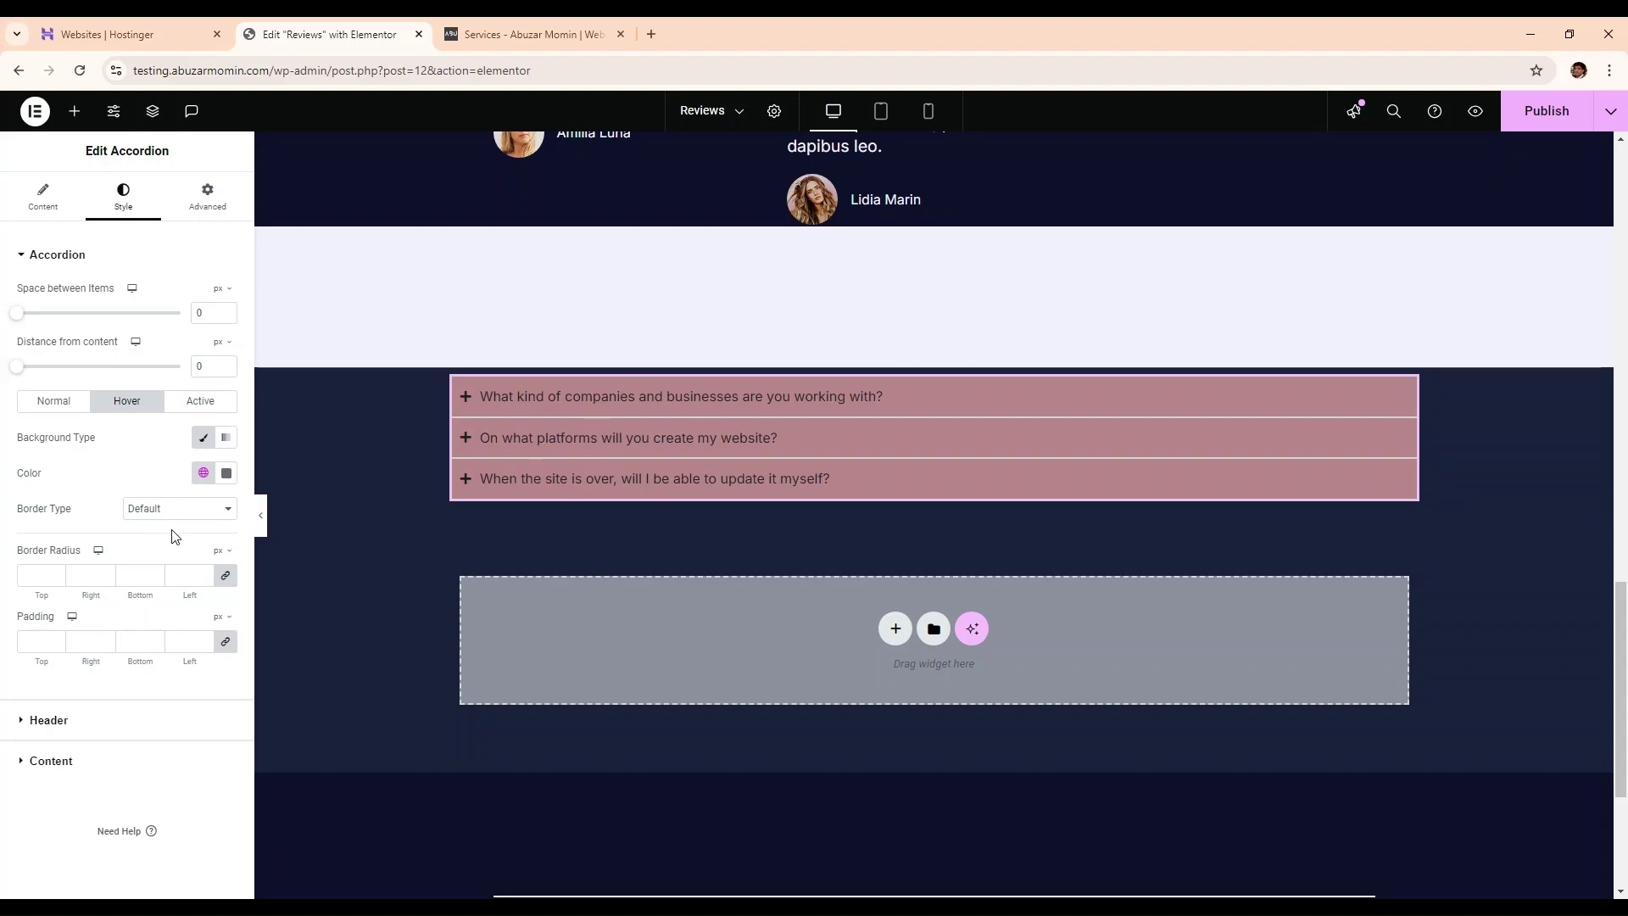
- Expand the first item and give the accordion content a solid background in the global Accent color
click(51, 761)
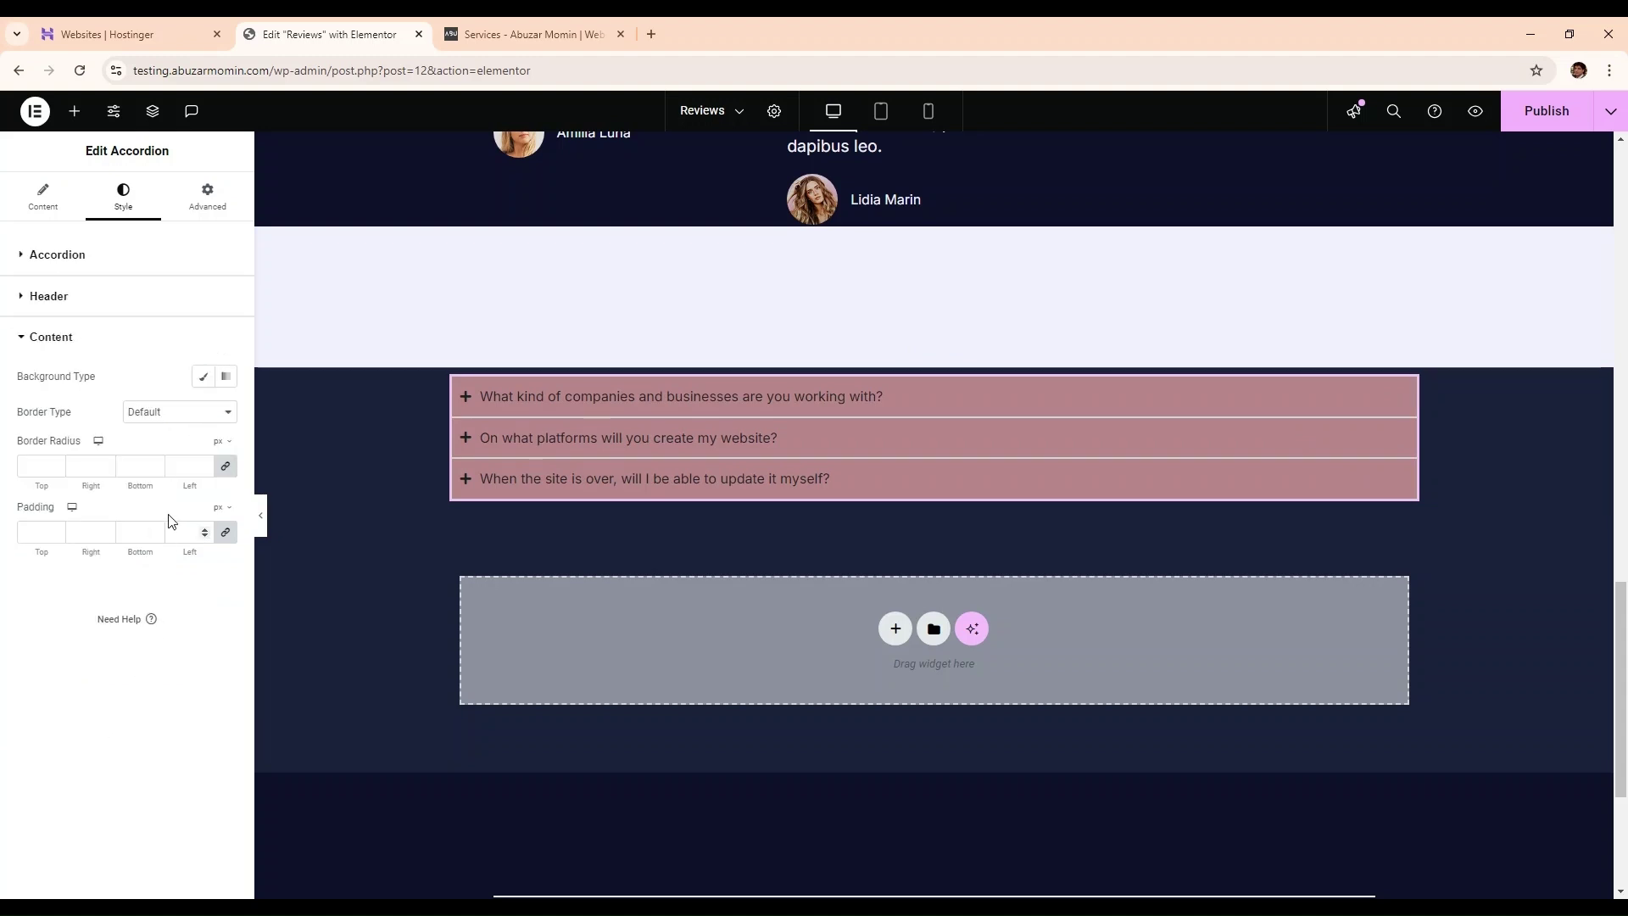
click(690, 398)
click(204, 377)
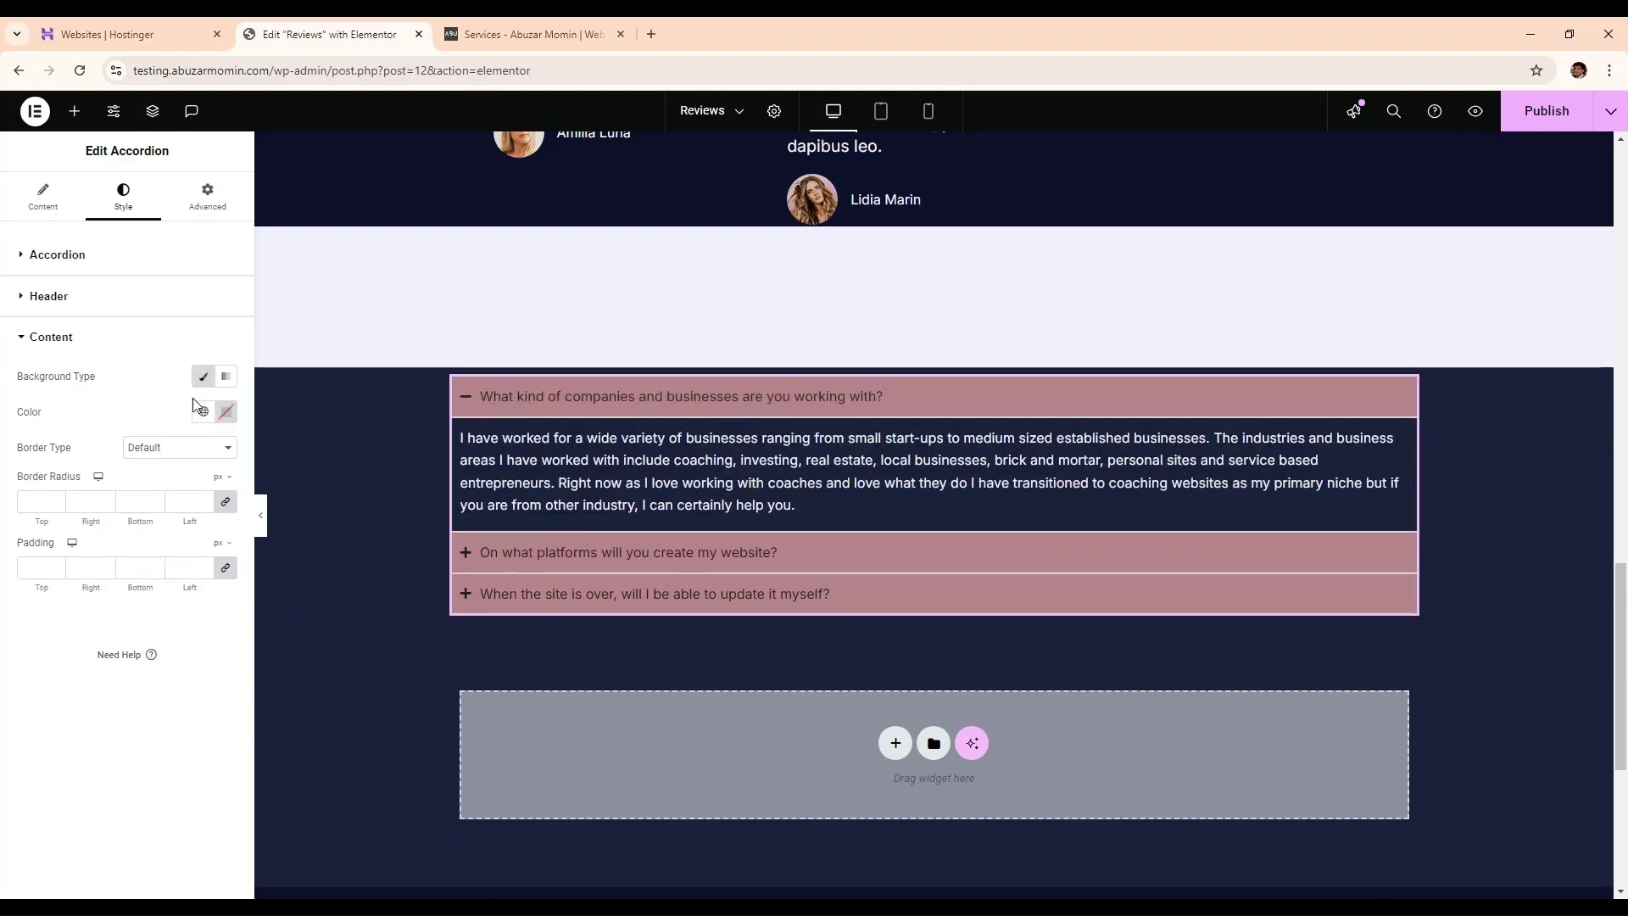
click(204, 412)
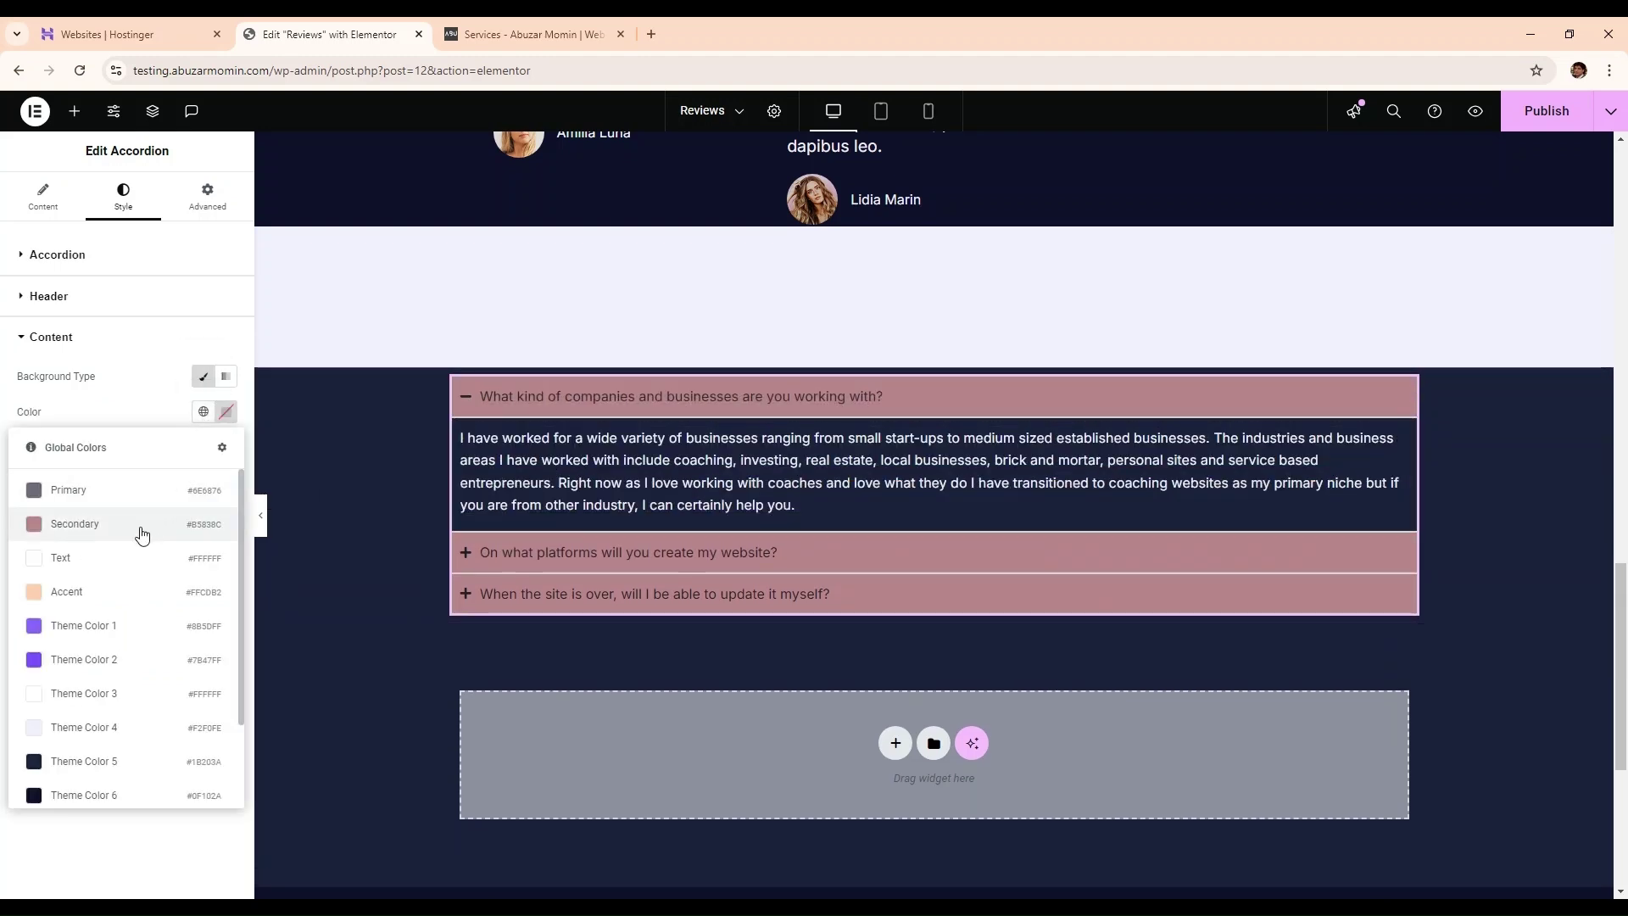
click(139, 590)
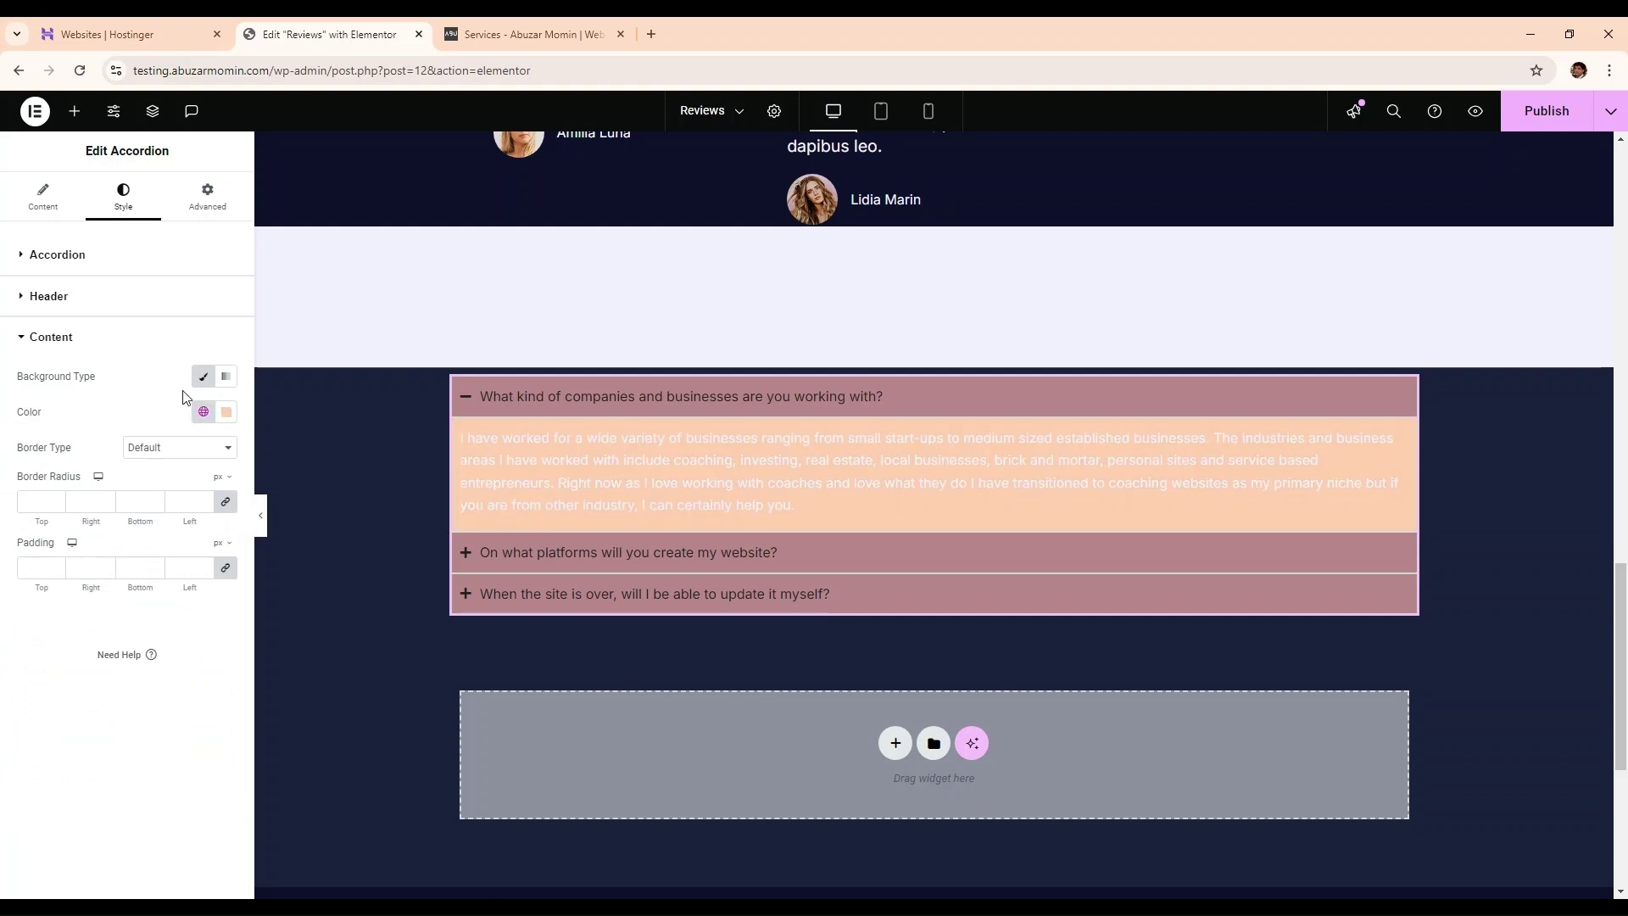
- Change the accordion content background to the global Secondary color and test it by toggling the first item
click(202, 412)
click(84, 523)
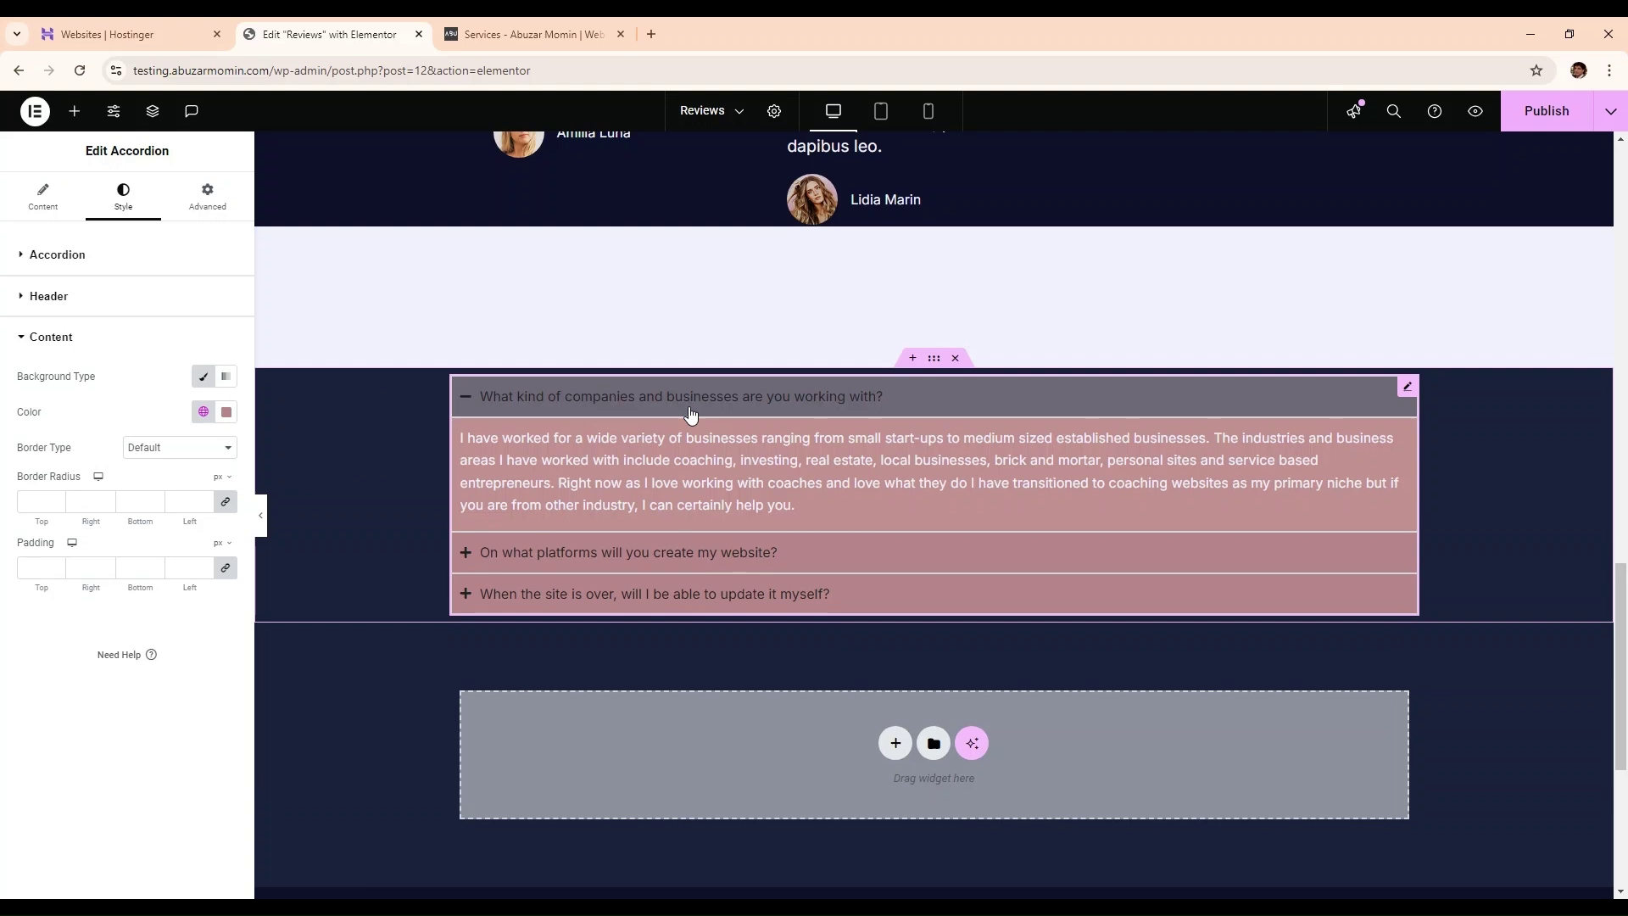
click(691, 414)
click(691, 414)
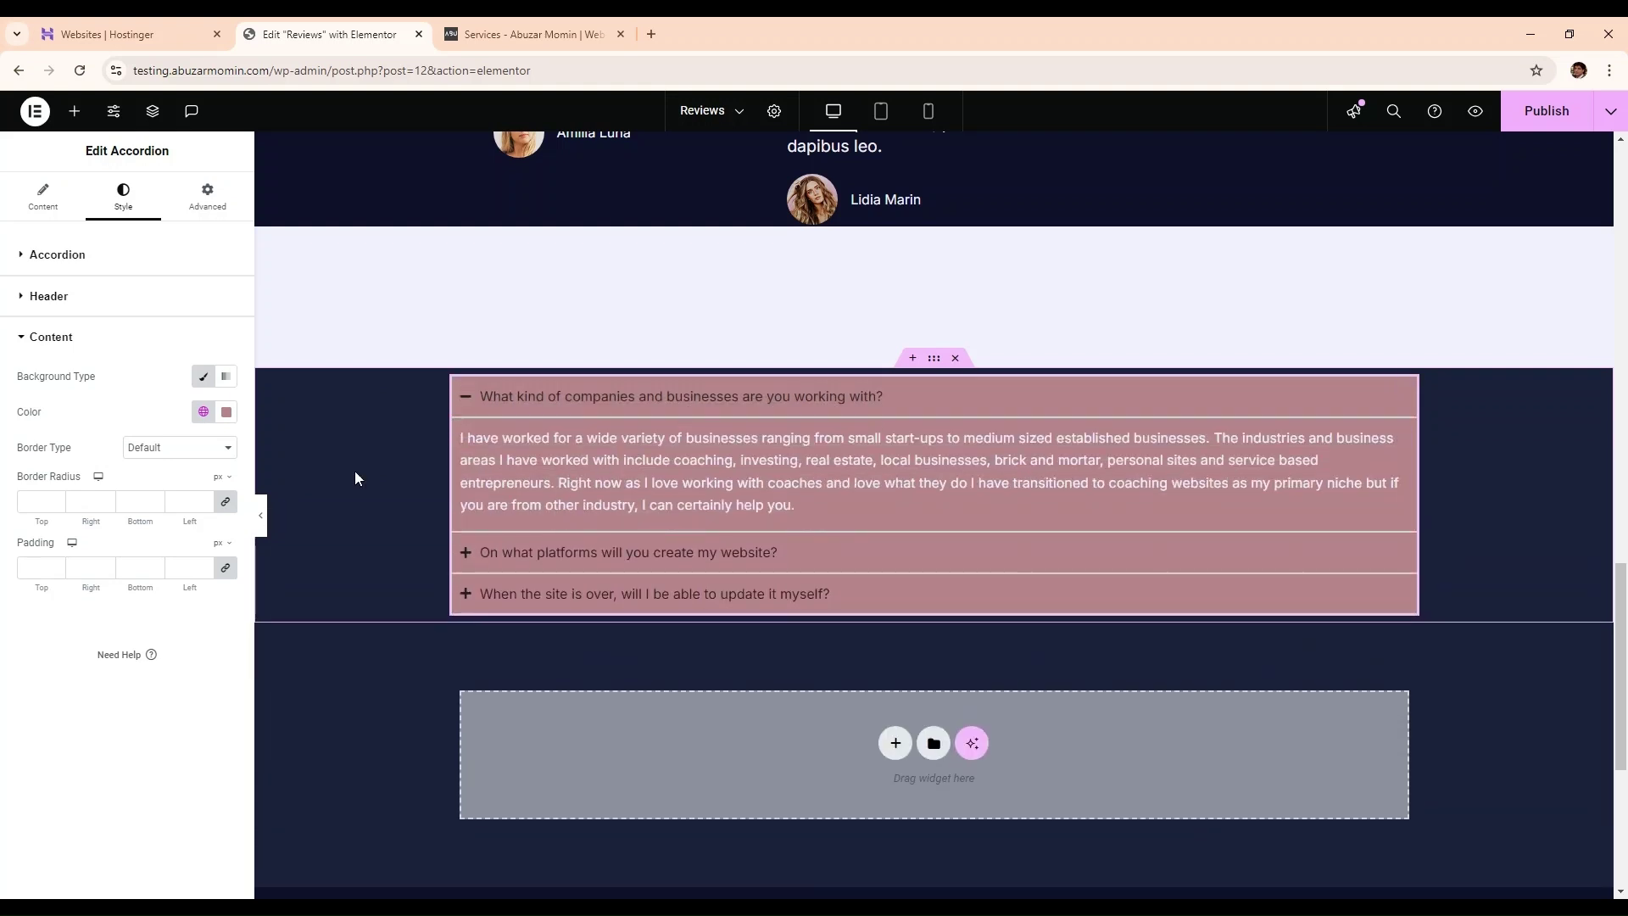
- Darken the accordion content background to a custom, more muted shade of the Secondary color
click(227, 413)
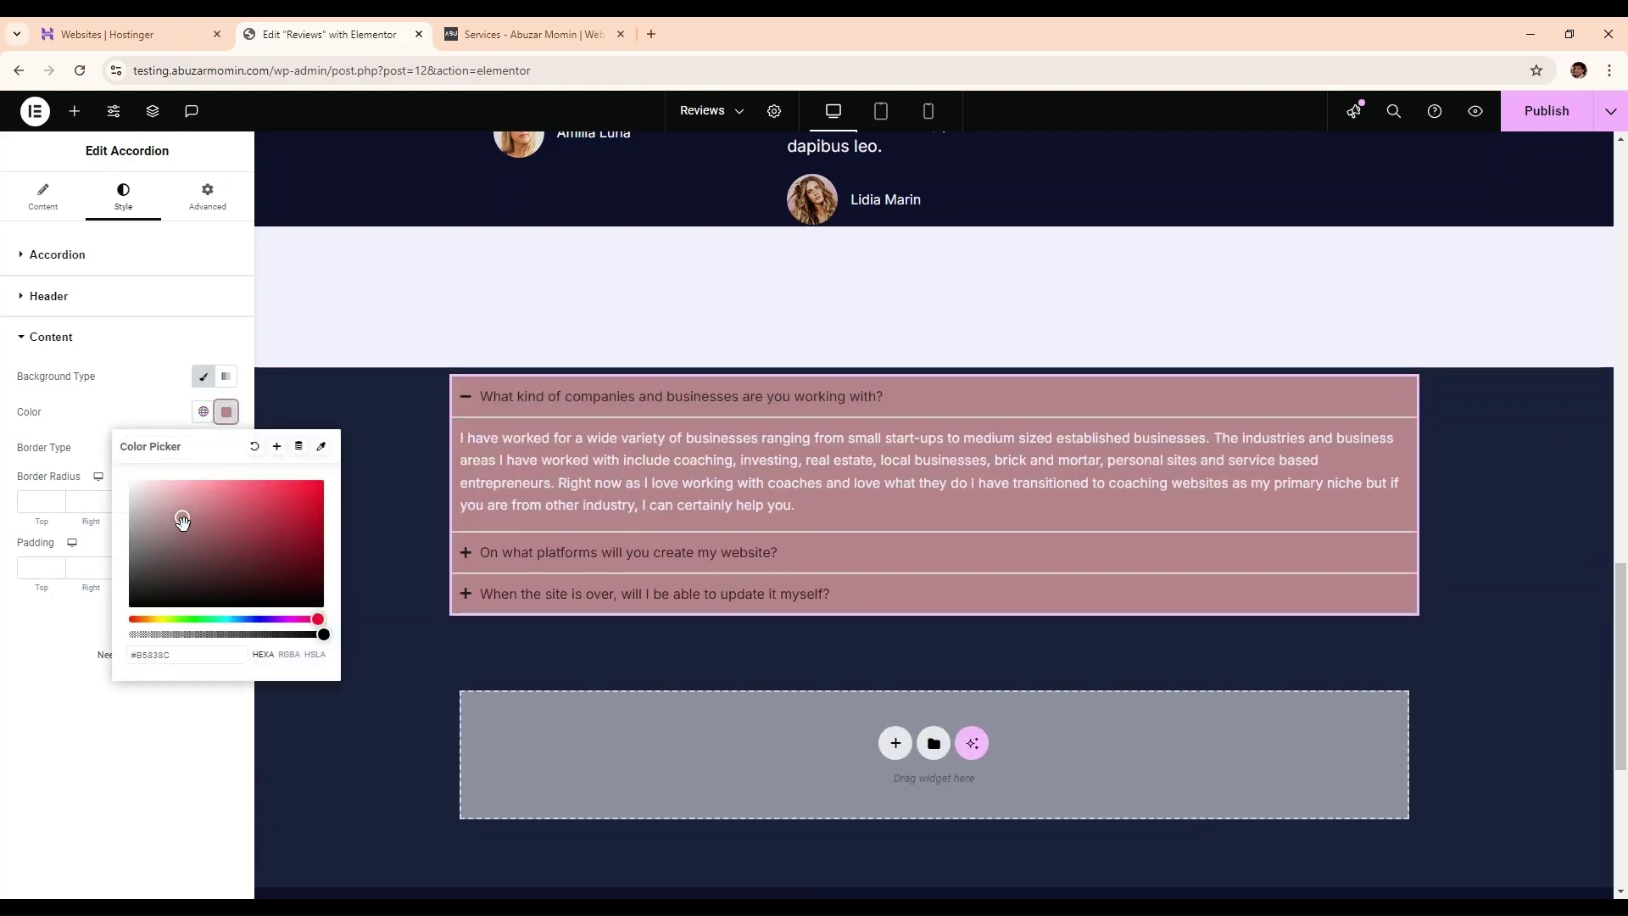
drag(182, 519, 175, 538)
click(121, 424)
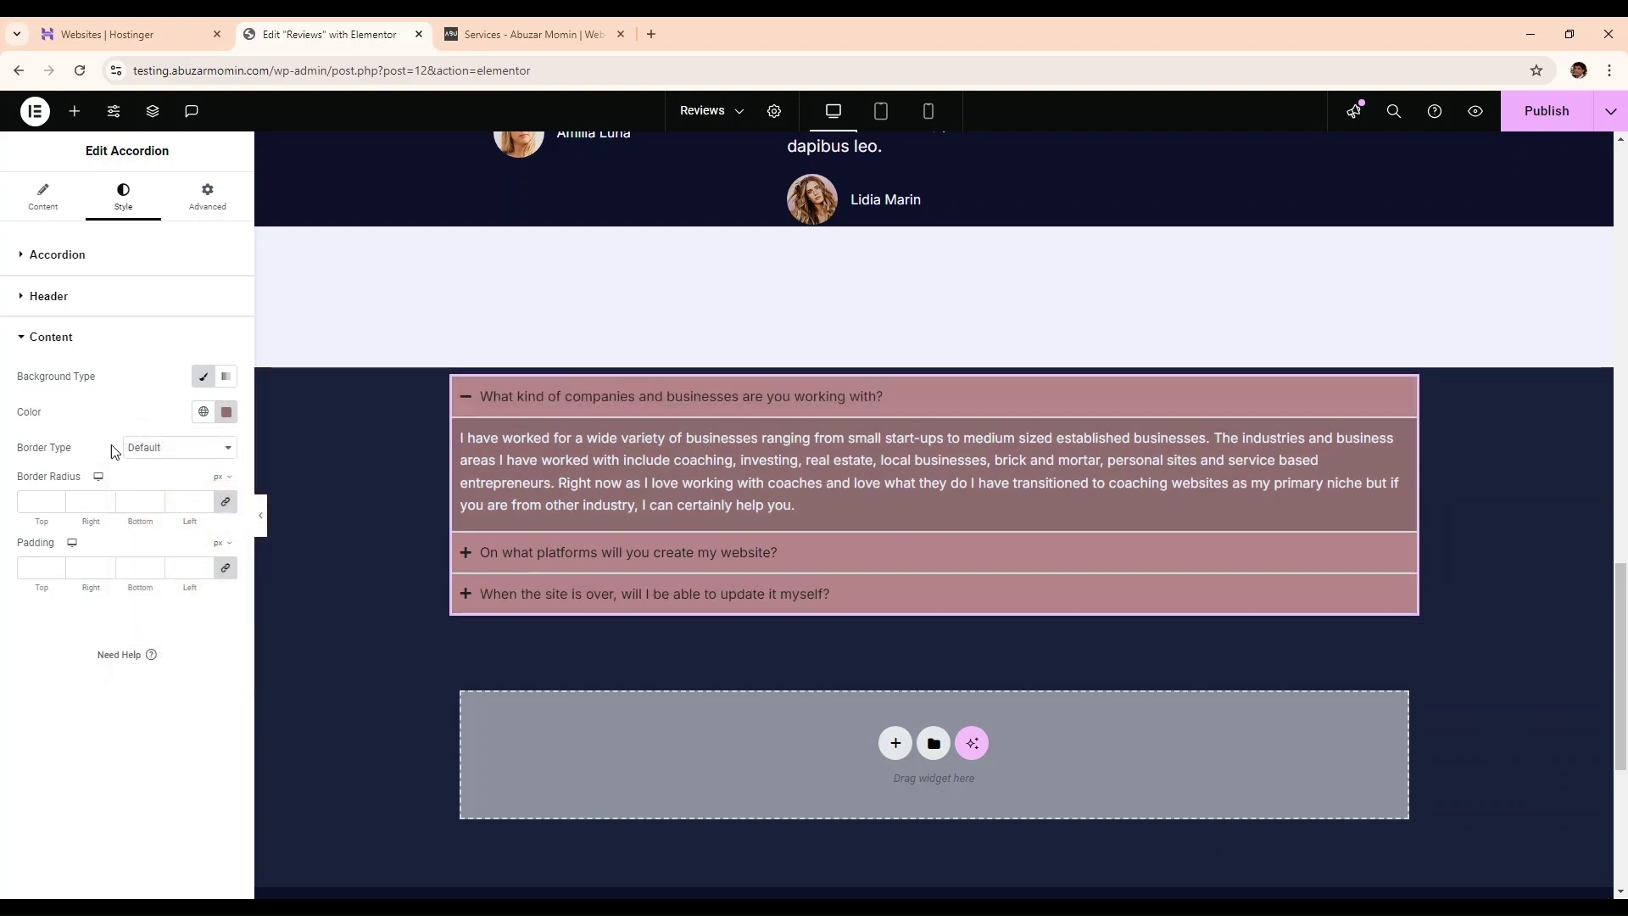
- Set the normal color of the accordion header titles to the global Primary color after trying Text
click(87, 301)
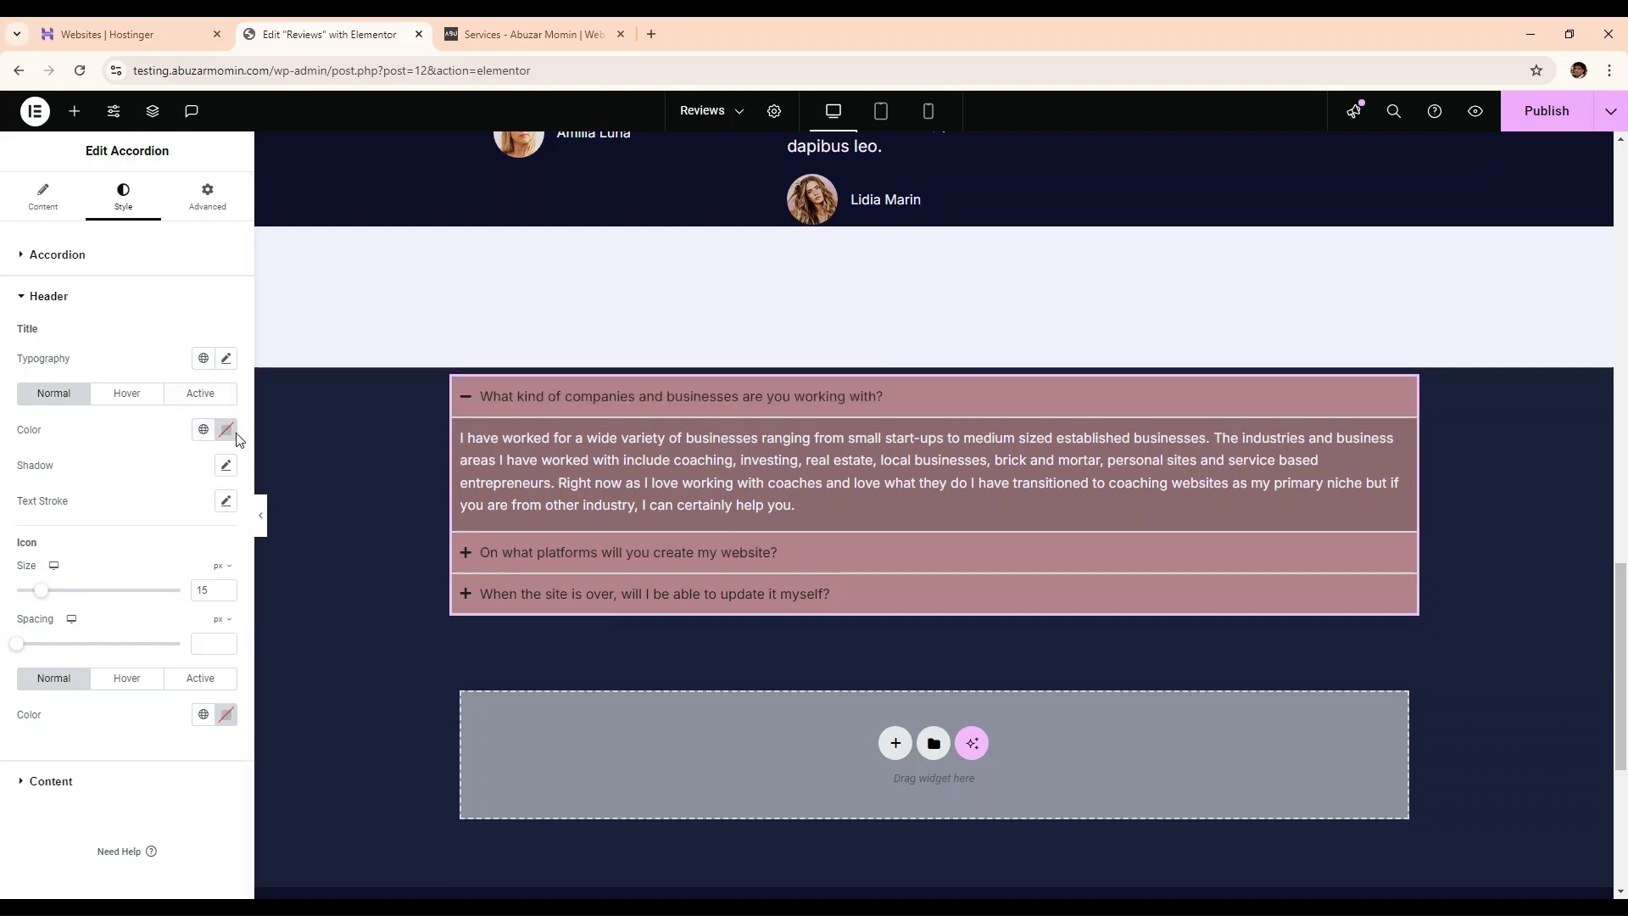
click(203, 430)
click(135, 576)
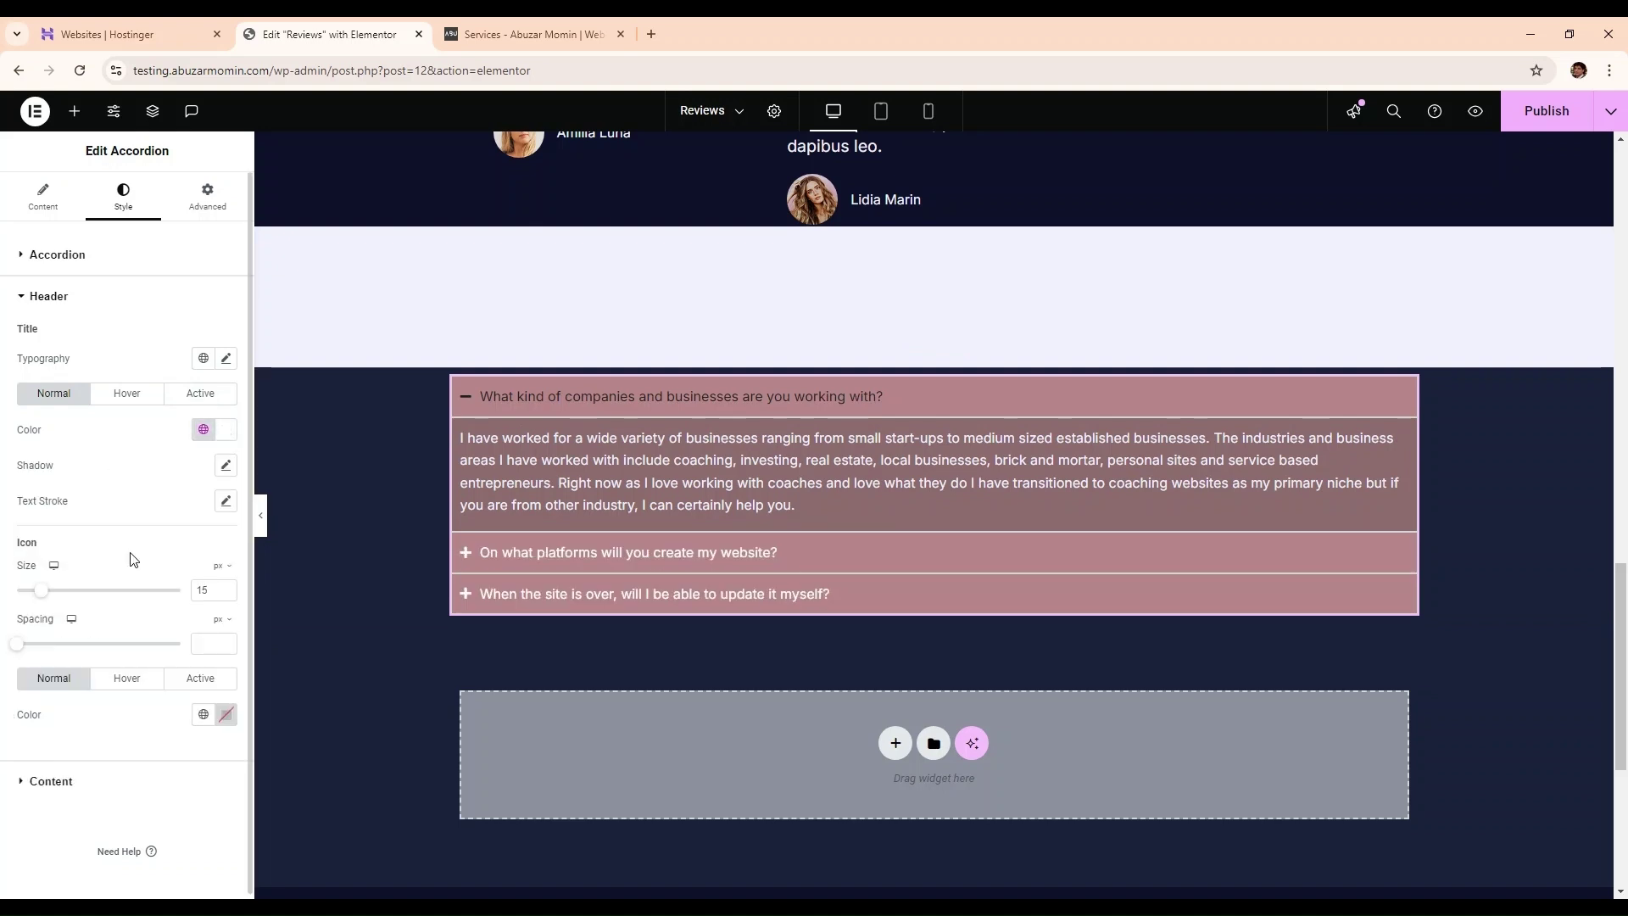
click(204, 430)
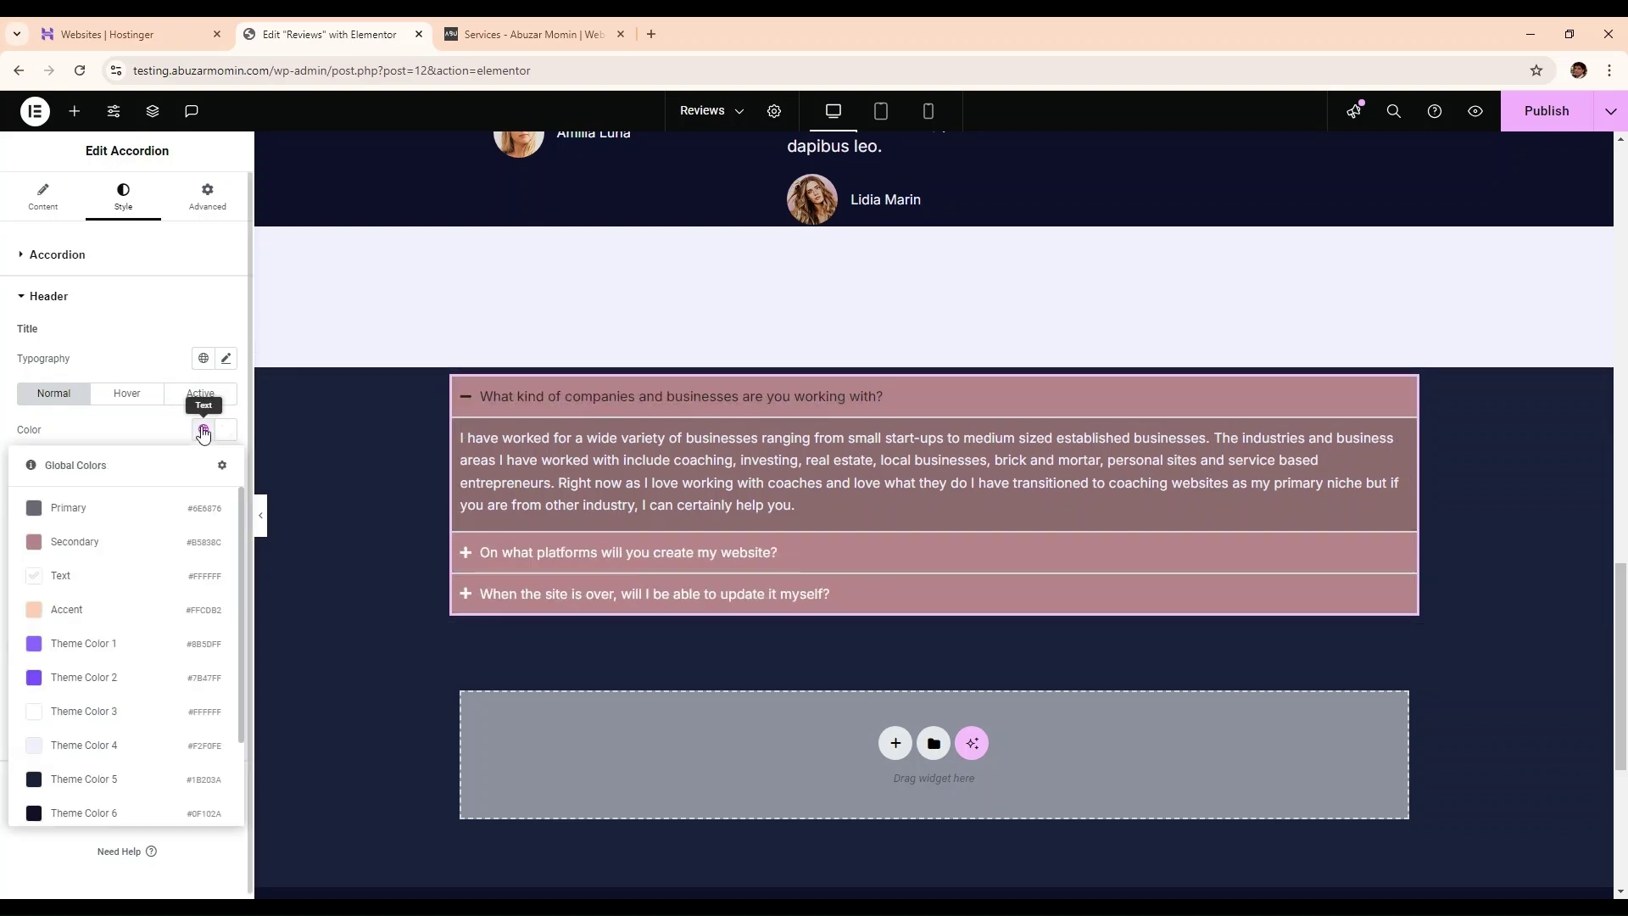
click(106, 508)
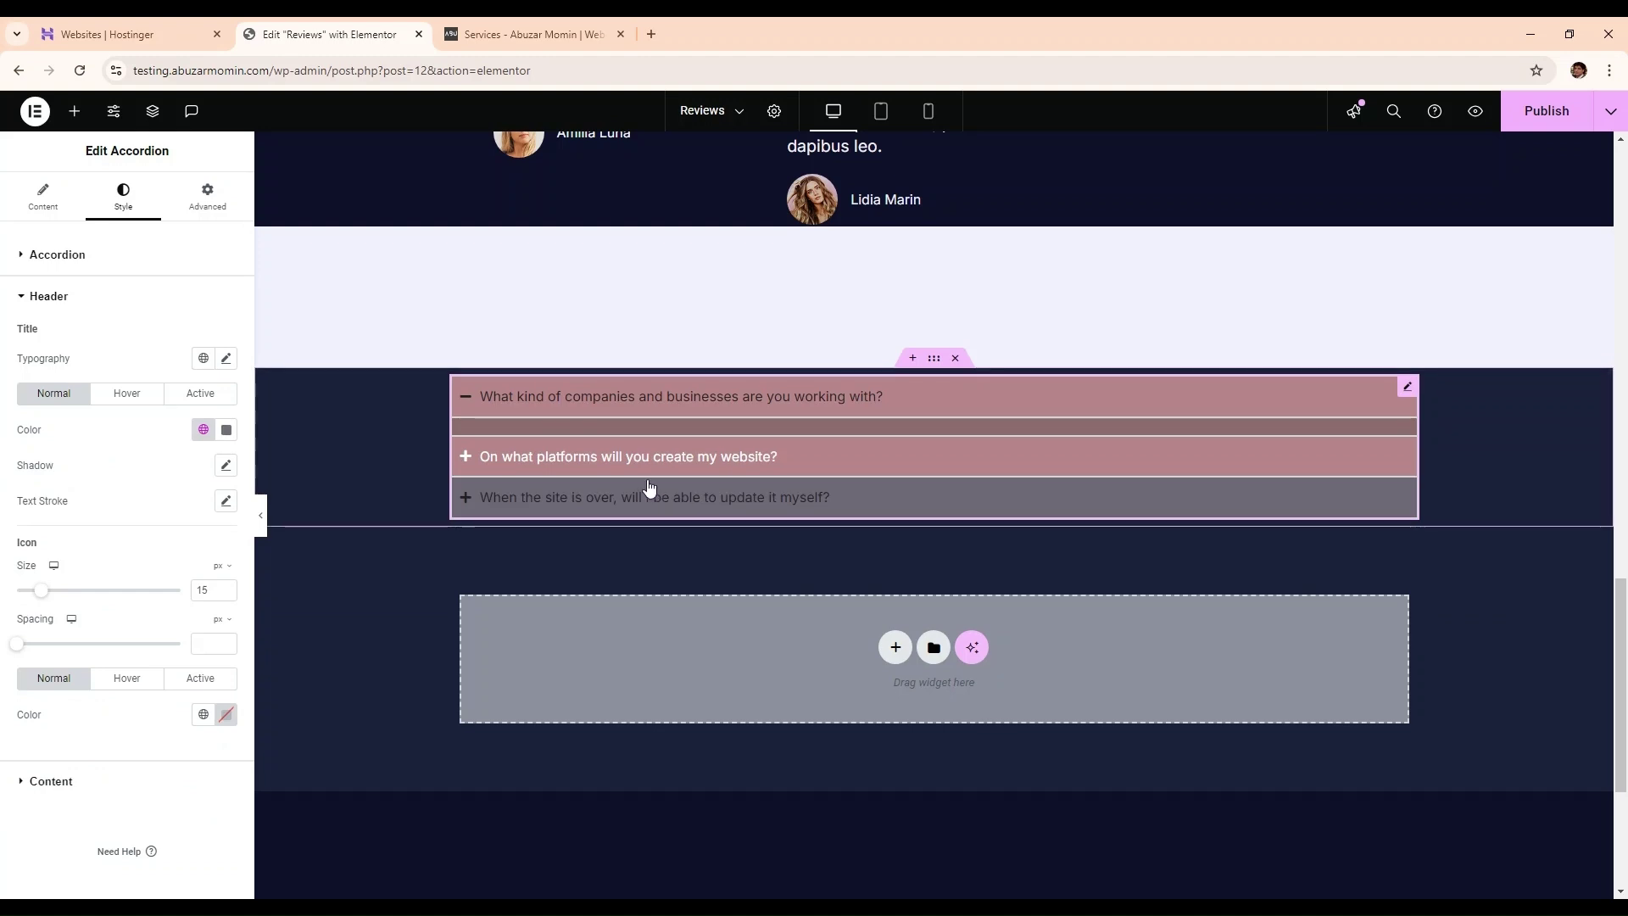
- Set the header titles' hover color to the global Text color and collapse the first item to test it
click(127, 394)
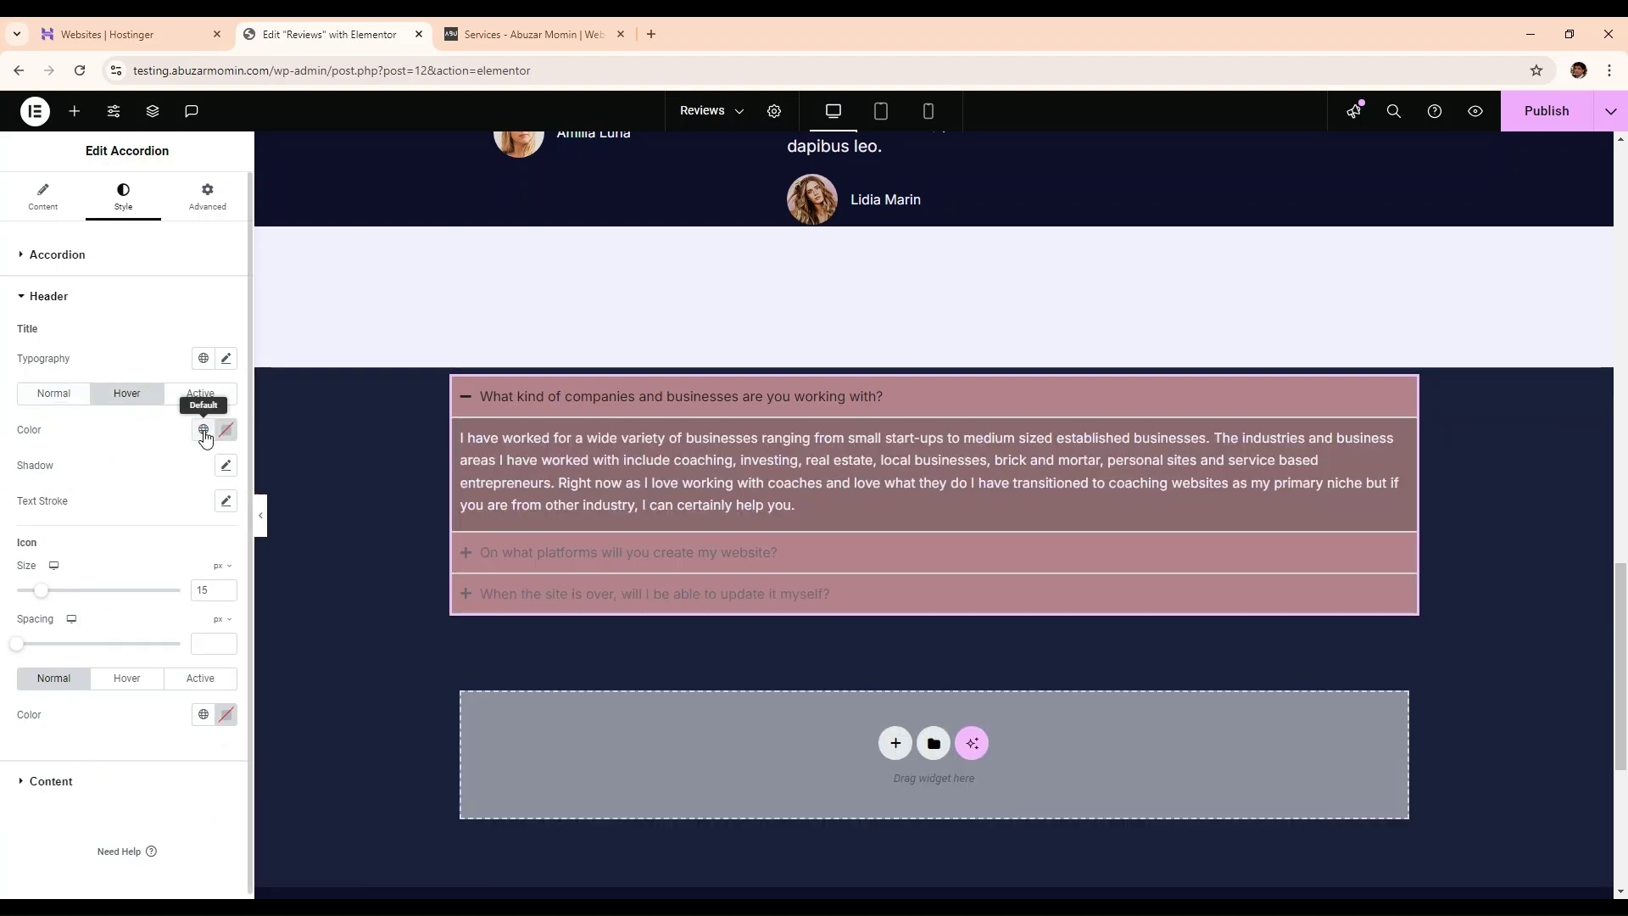
click(203, 430)
click(117, 596)
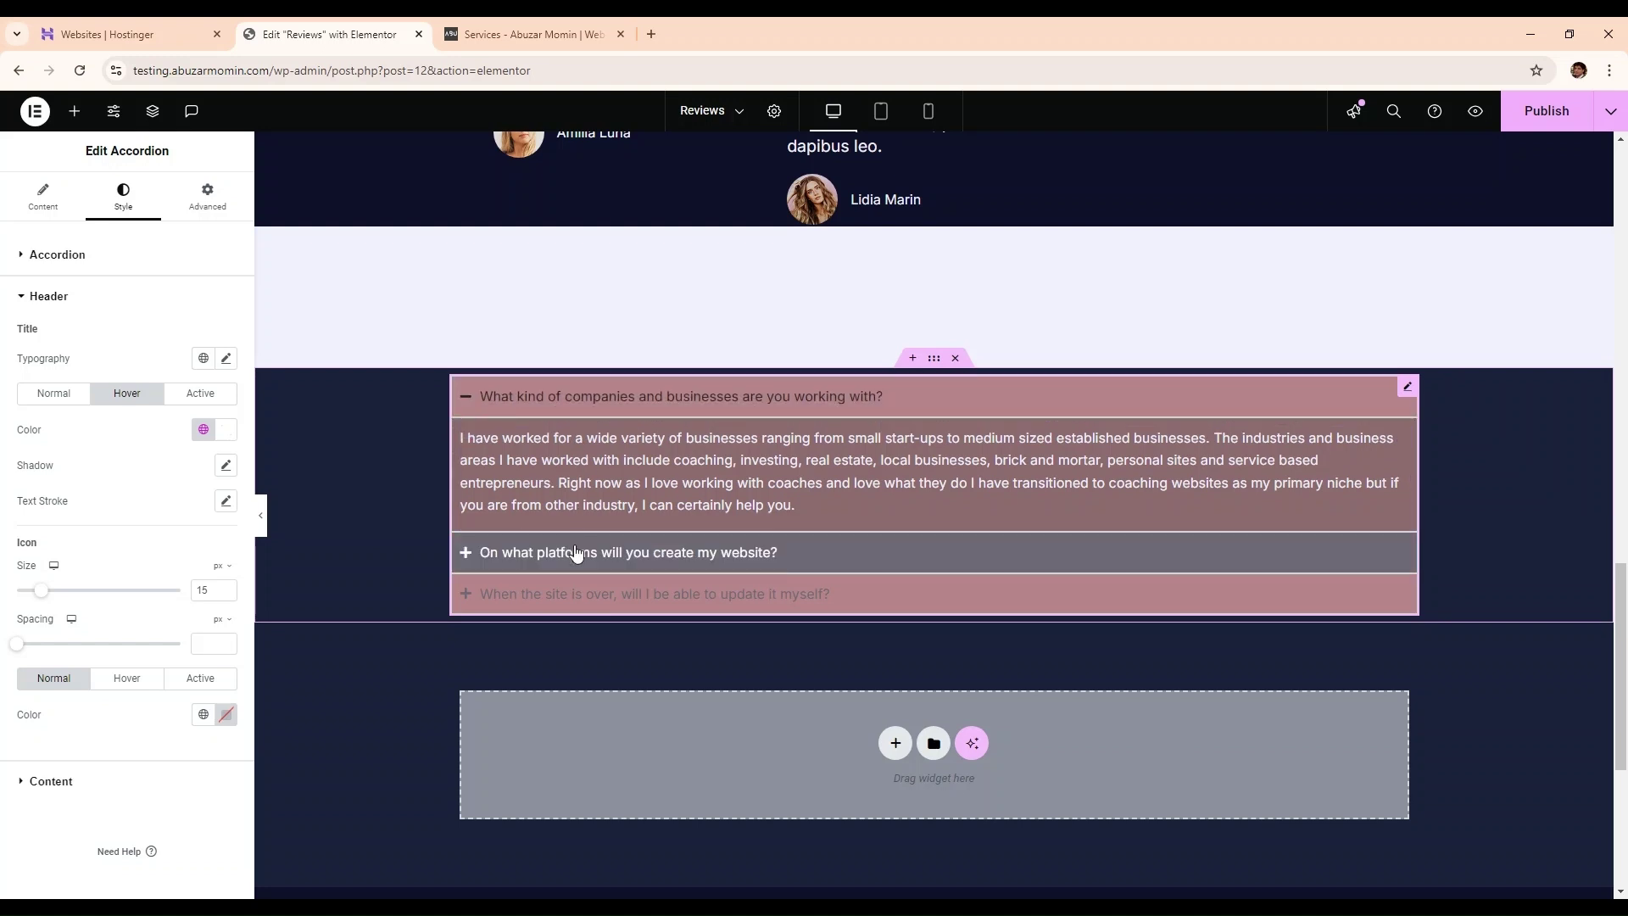
click(636, 398)
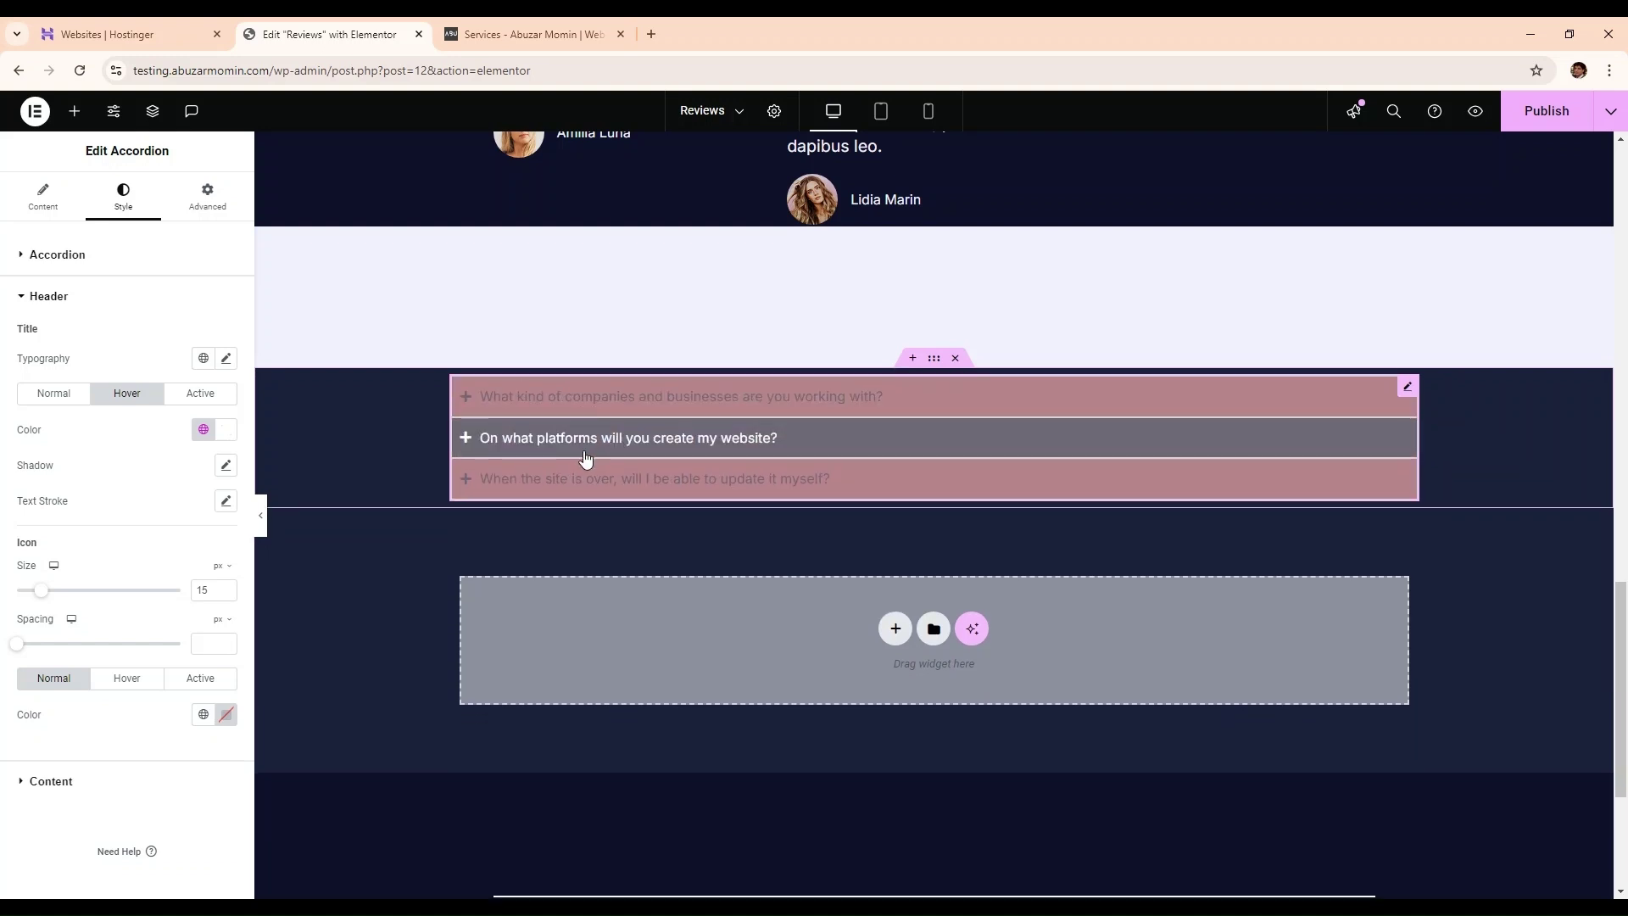
- Set the header titles' active color to the global Text color and test it by expanding and collapsing the first item
click(200, 393)
click(204, 429)
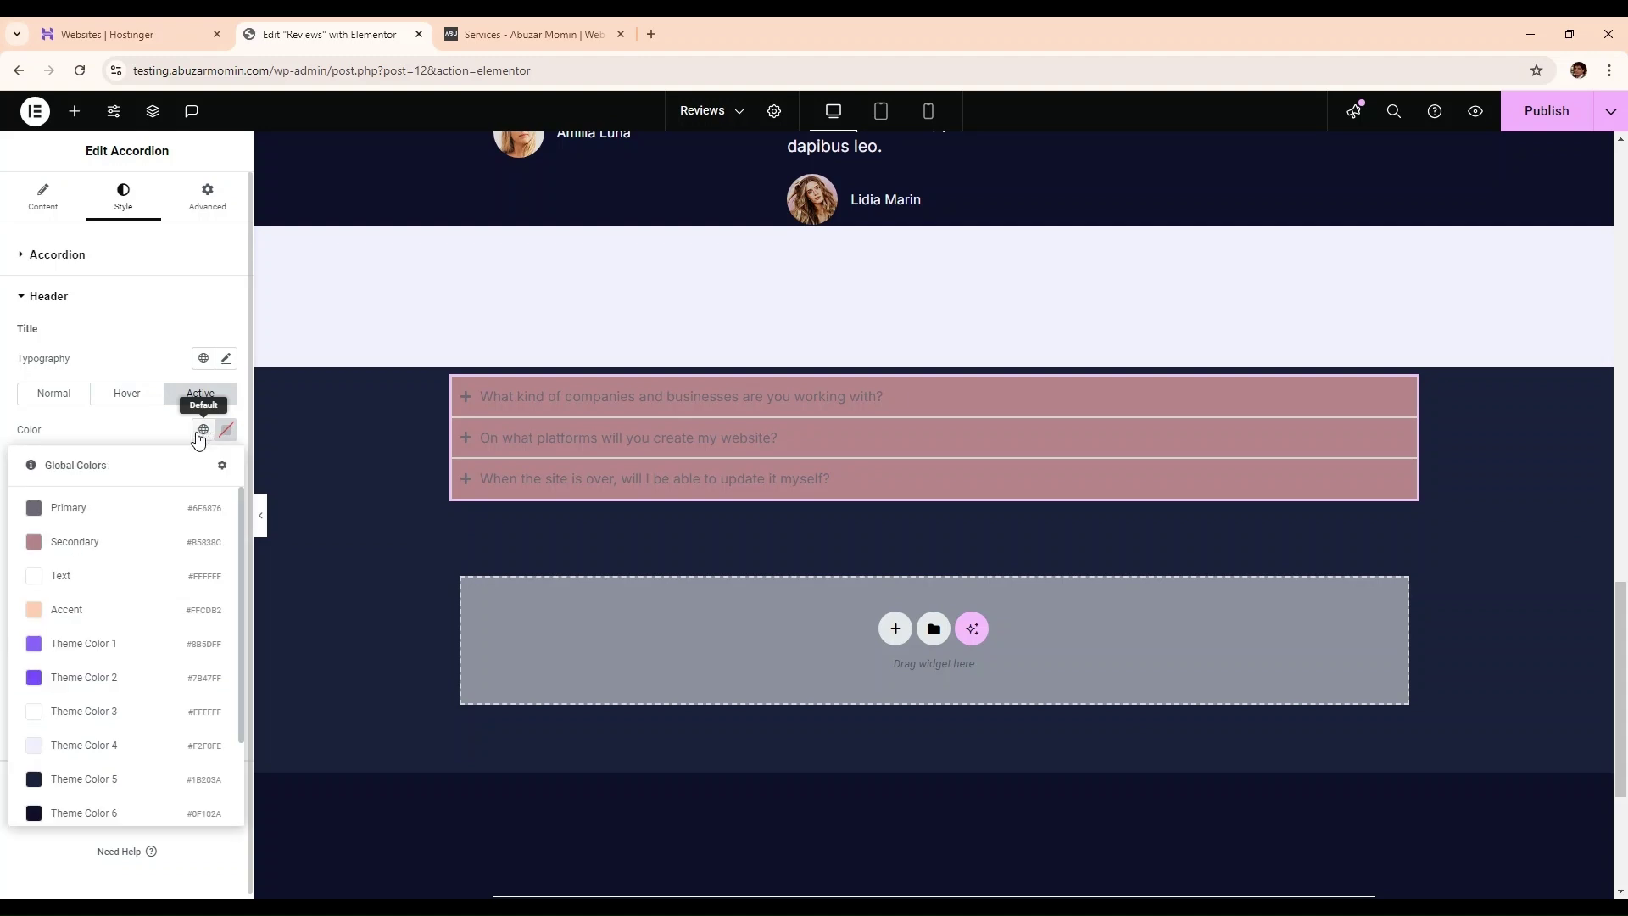
click(90, 576)
click(628, 405)
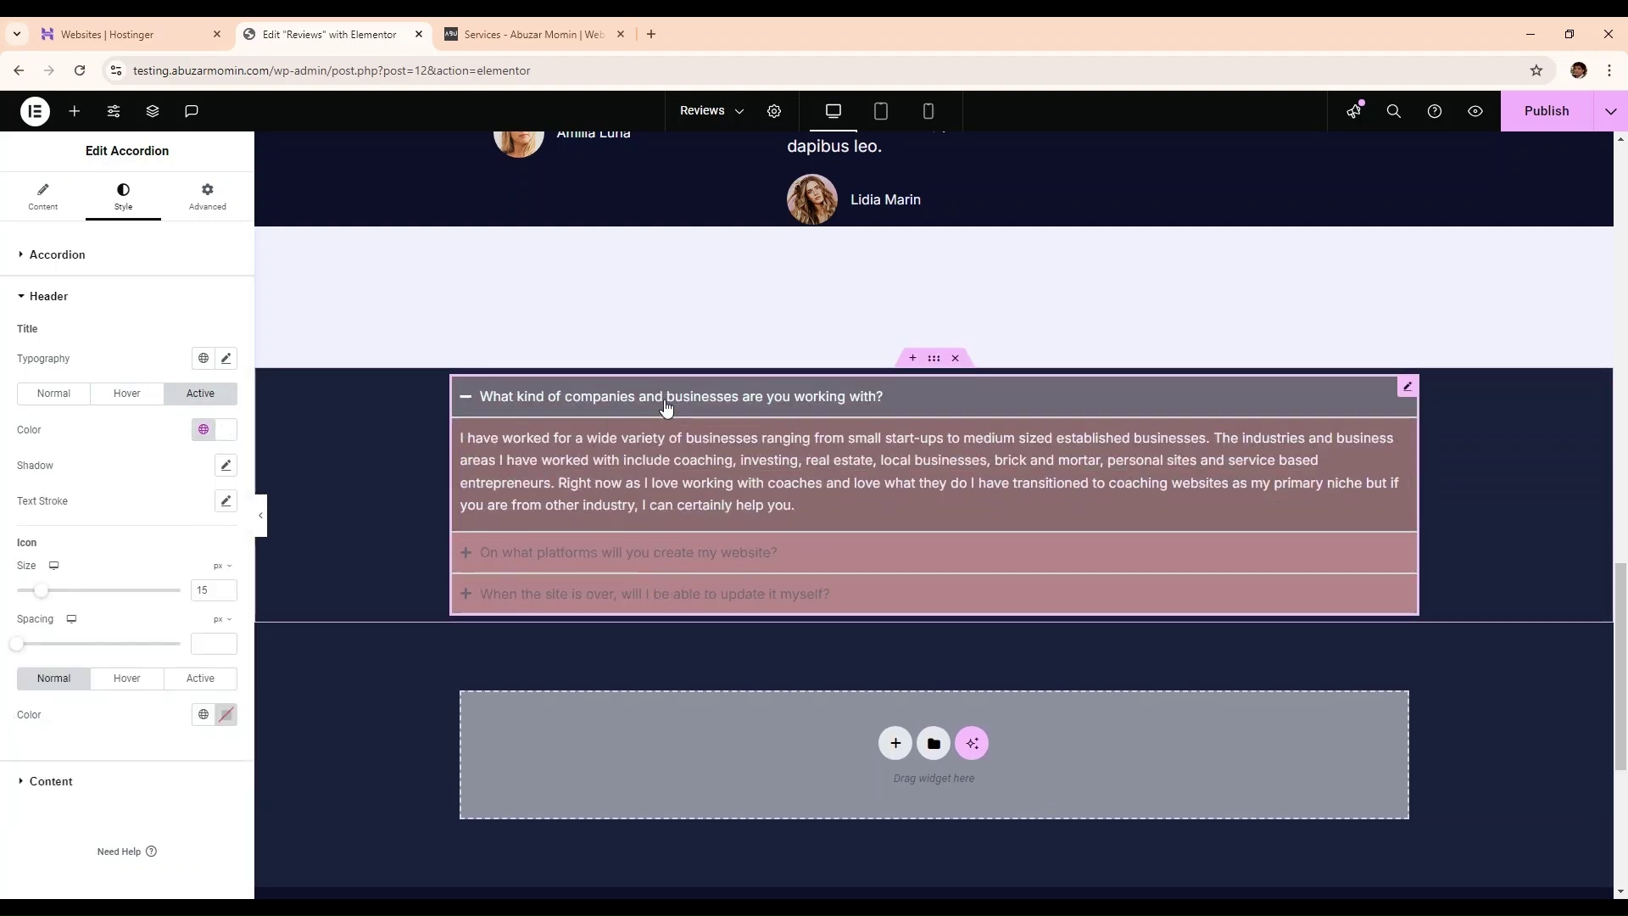
click(665, 407)
- Change the header titles' normal color to the global Theme Color 5 and collapse the first item to check it
click(64, 396)
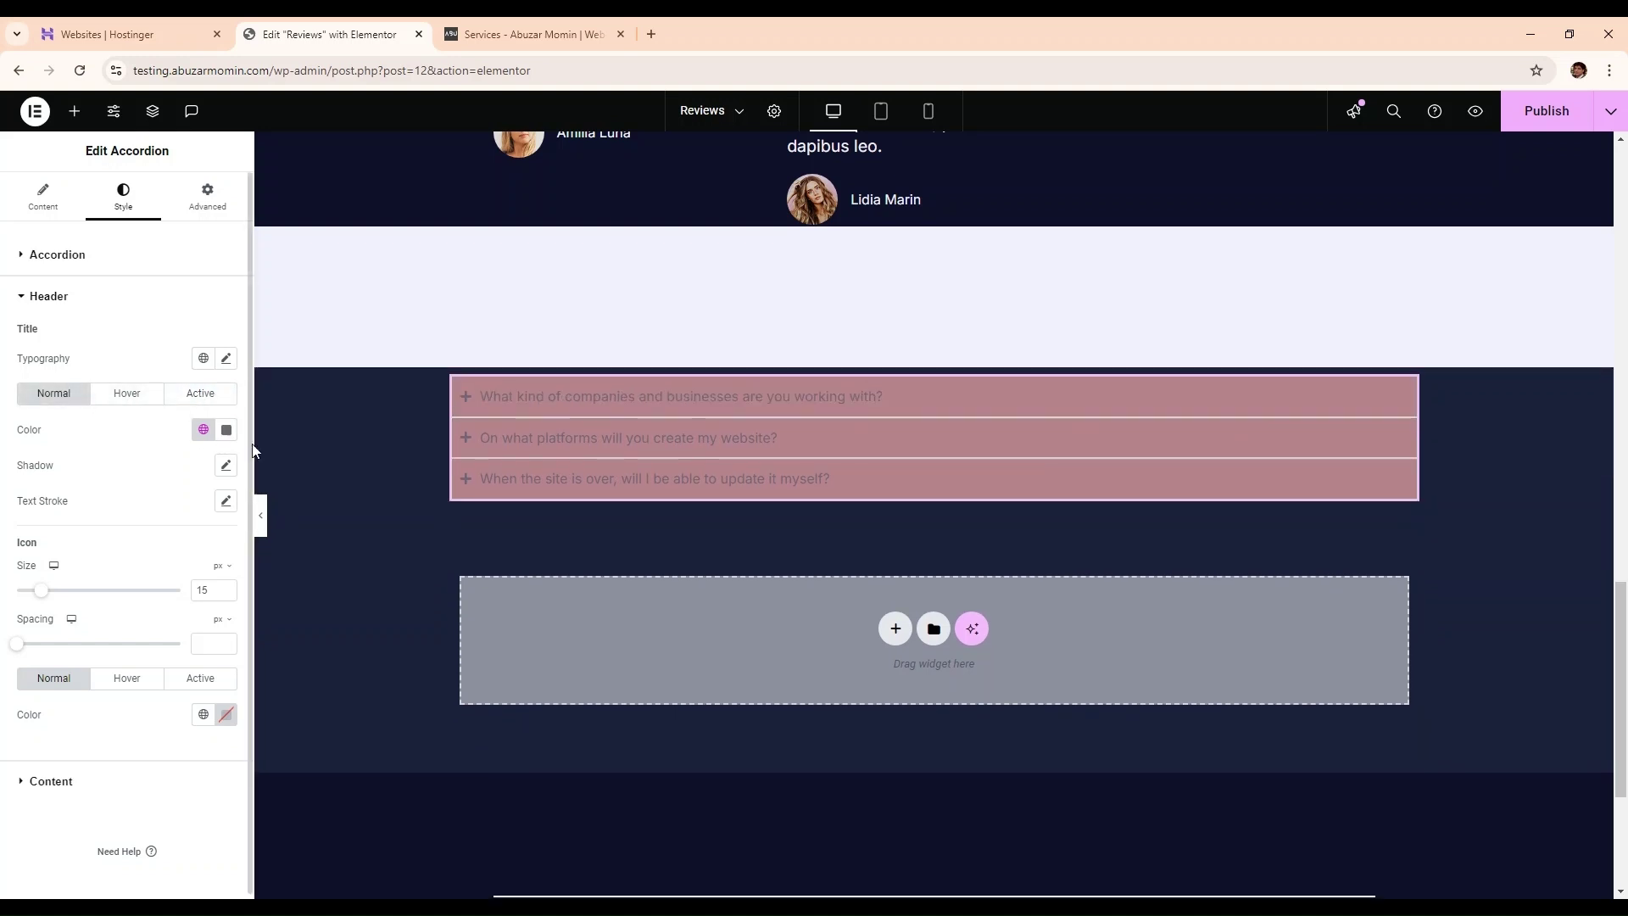
click(204, 430)
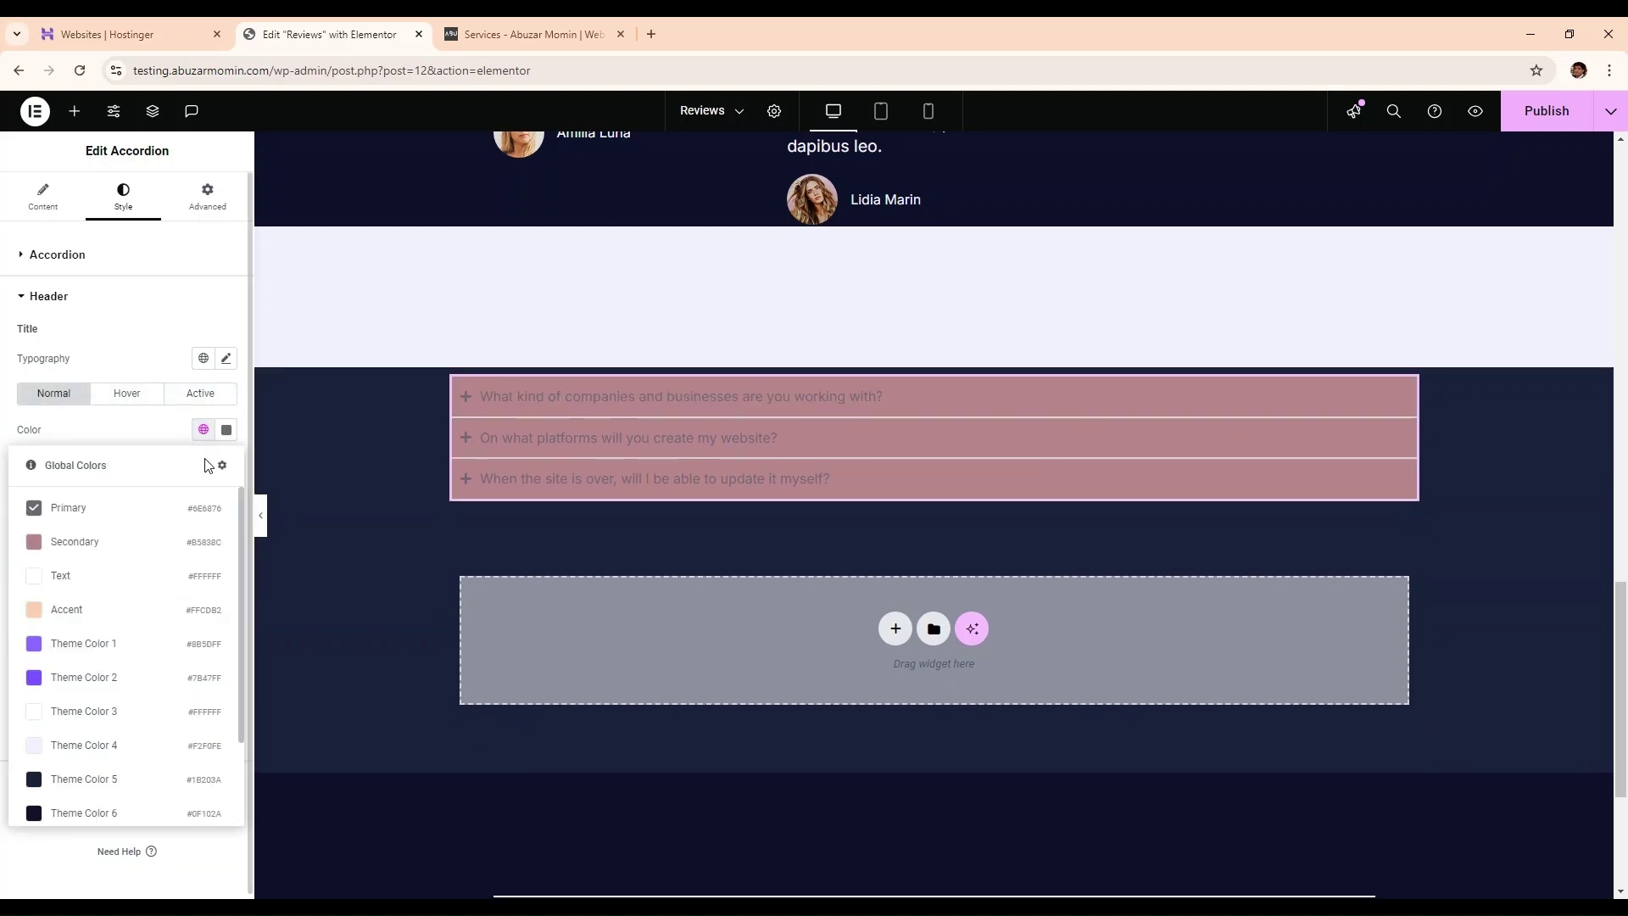
click(142, 786)
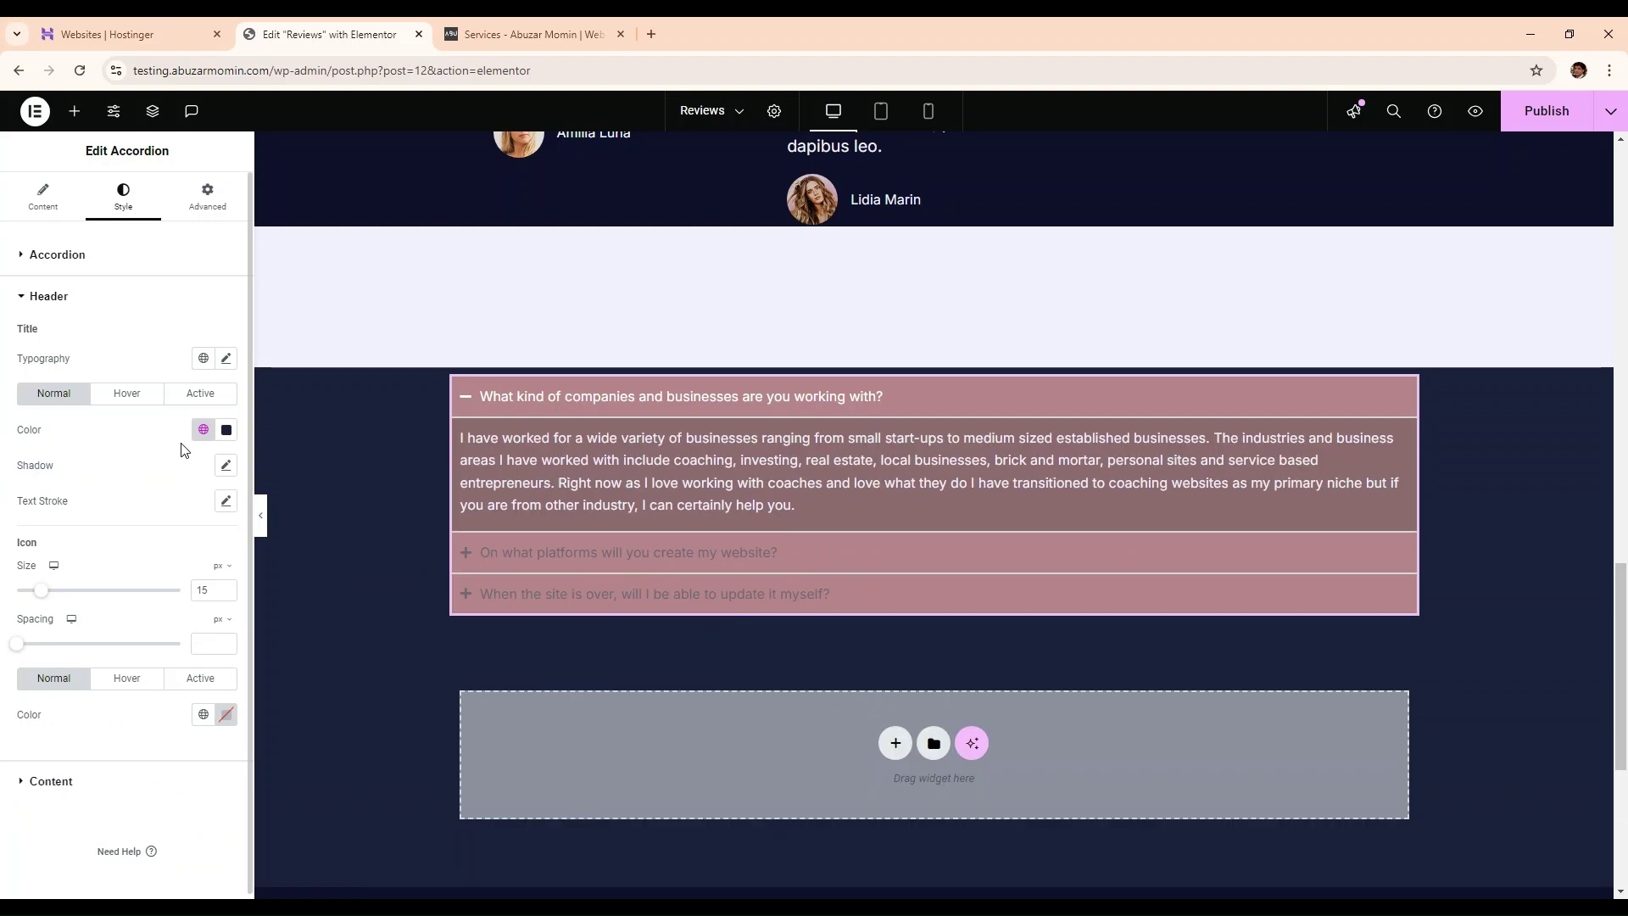
click(640, 402)
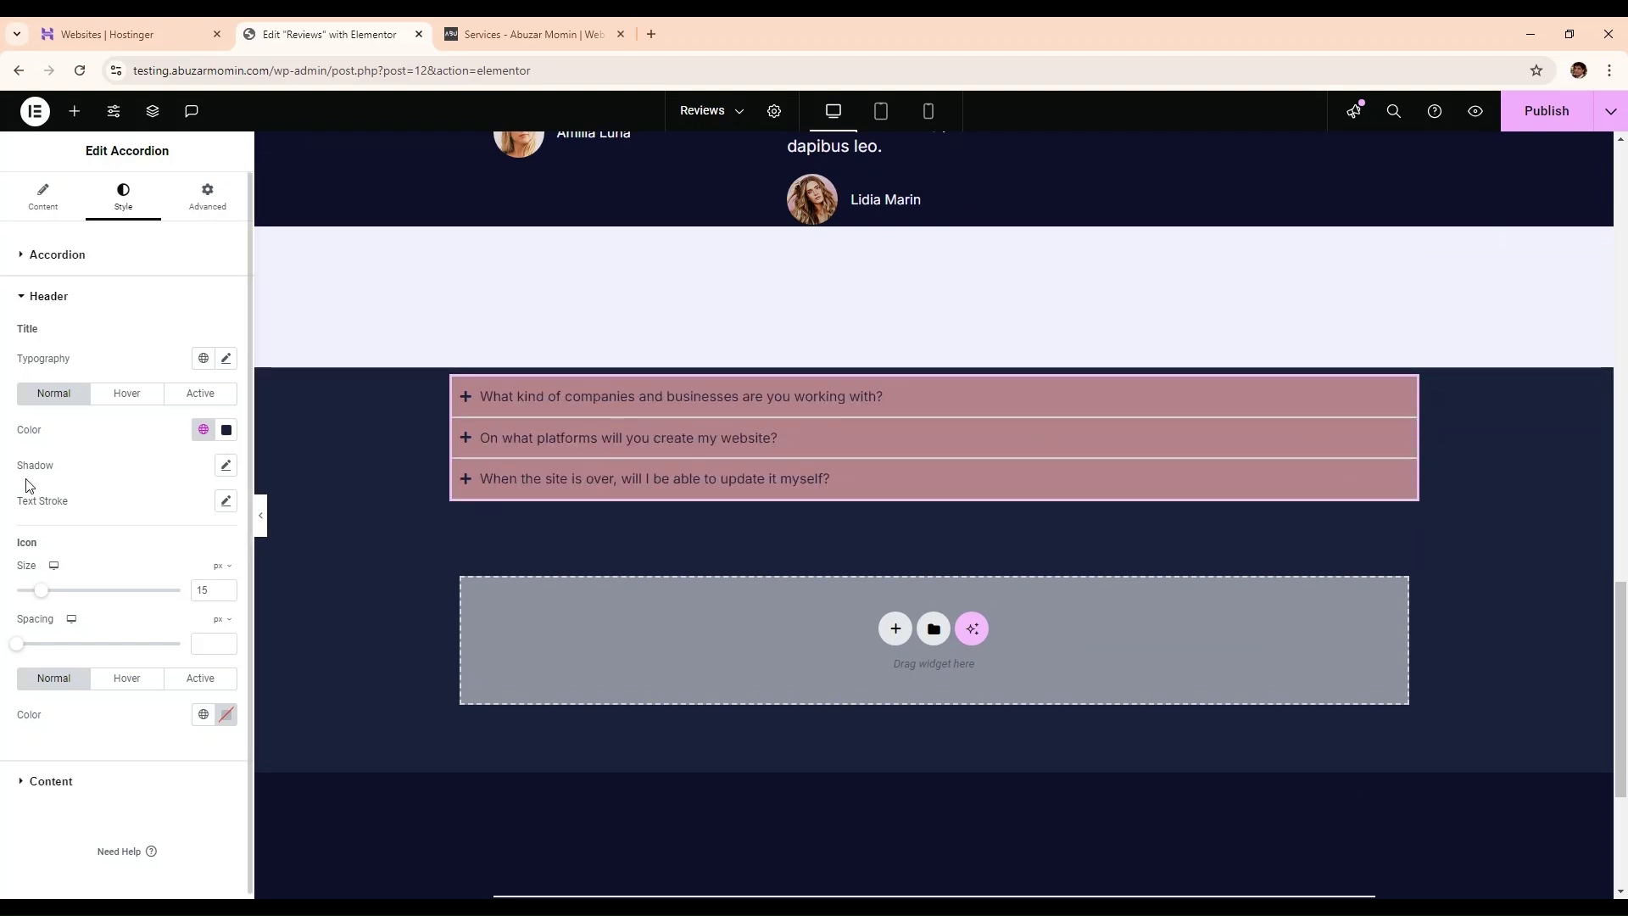
- Replace the accordion's expand icon with the solid play-circle icon from the icon library and toggle the first item to test it
click(43, 197)
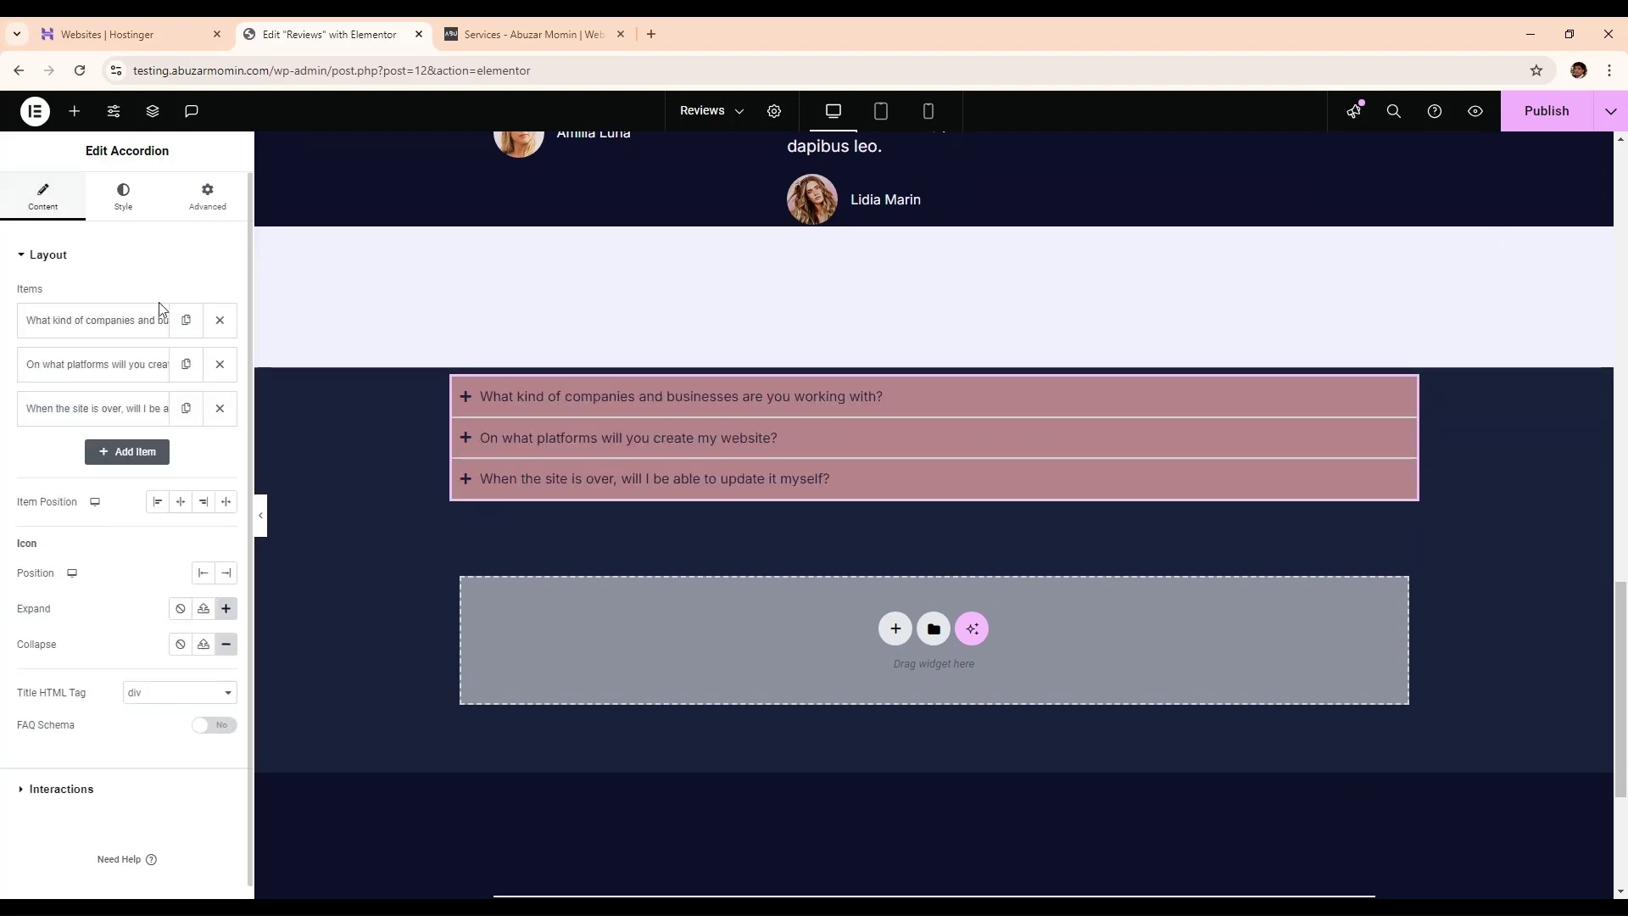
click(225, 607)
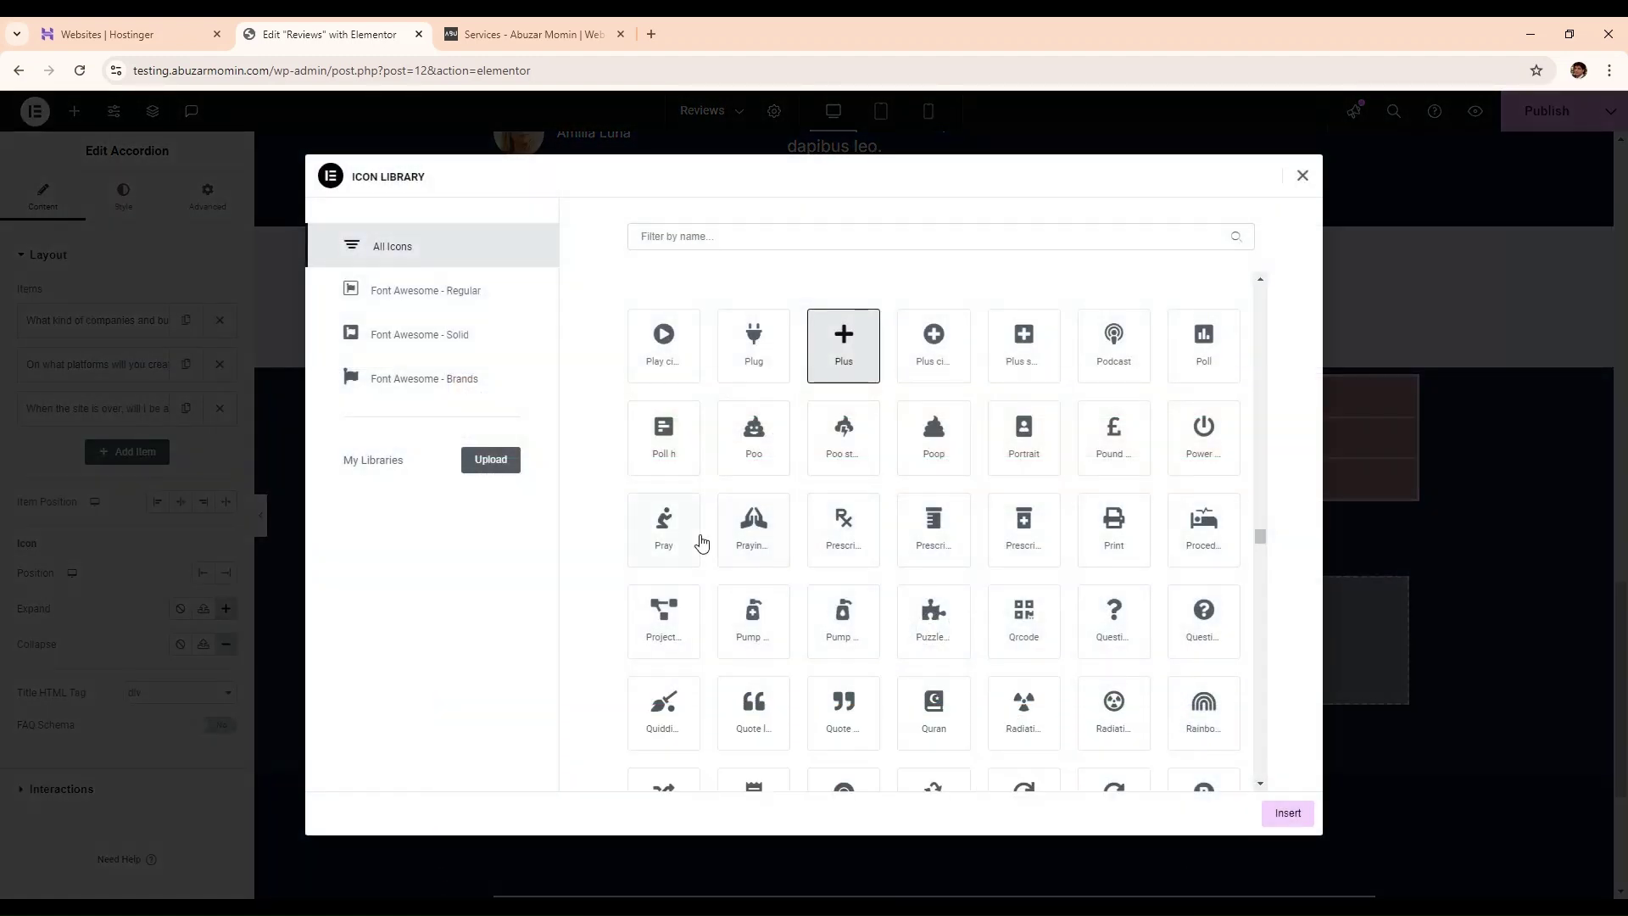
click(679, 349)
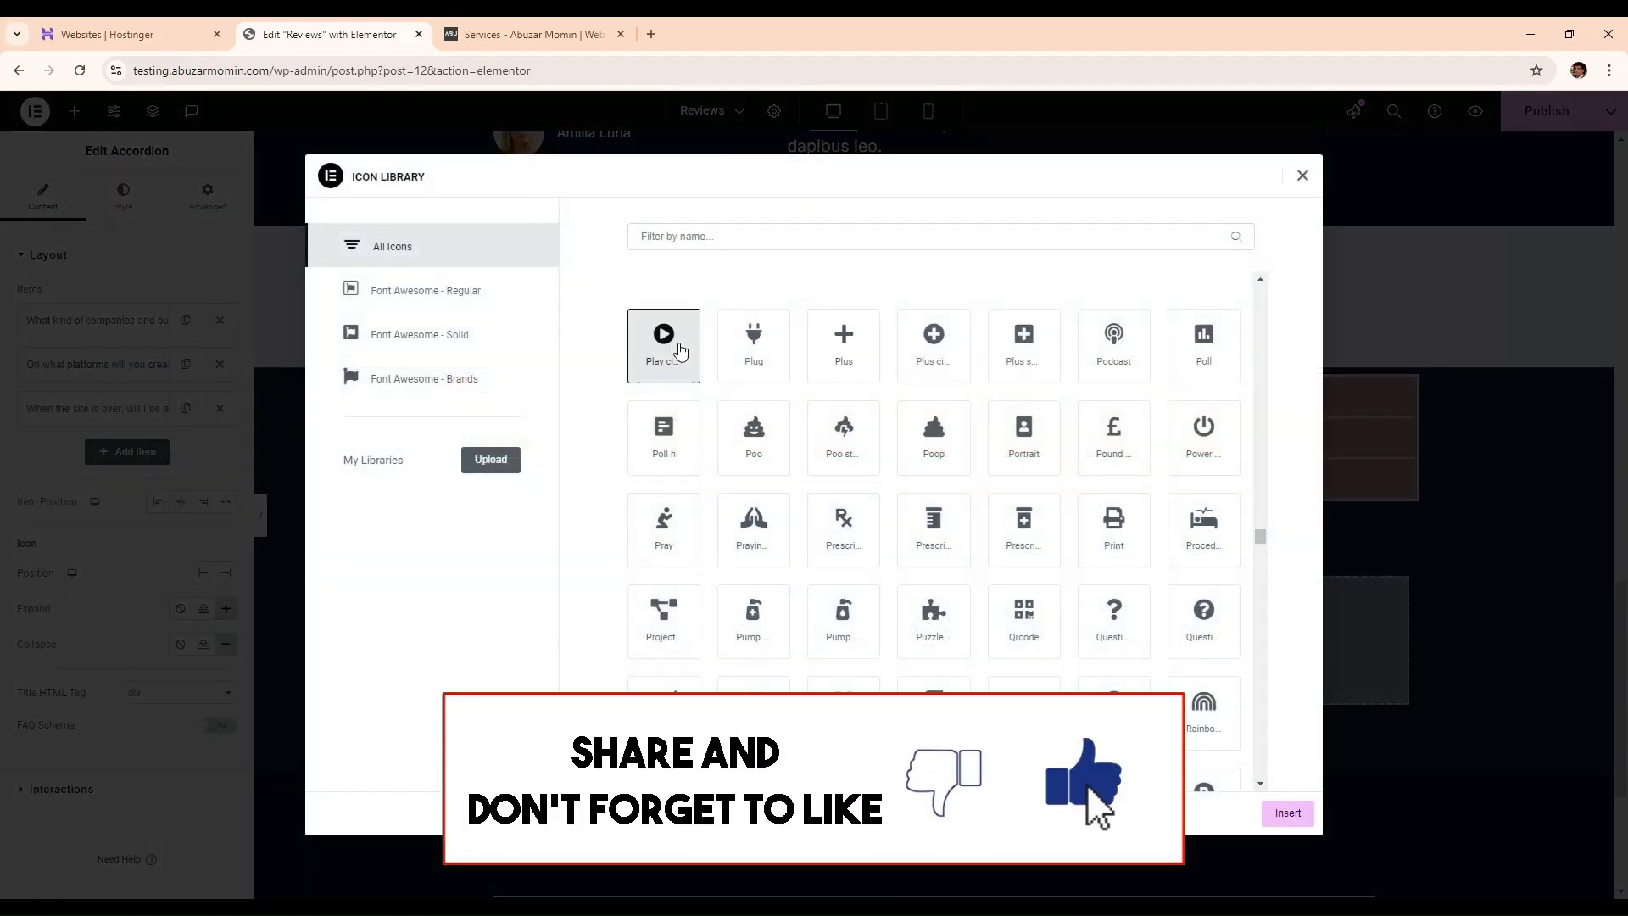
click(1286, 812)
click(669, 407)
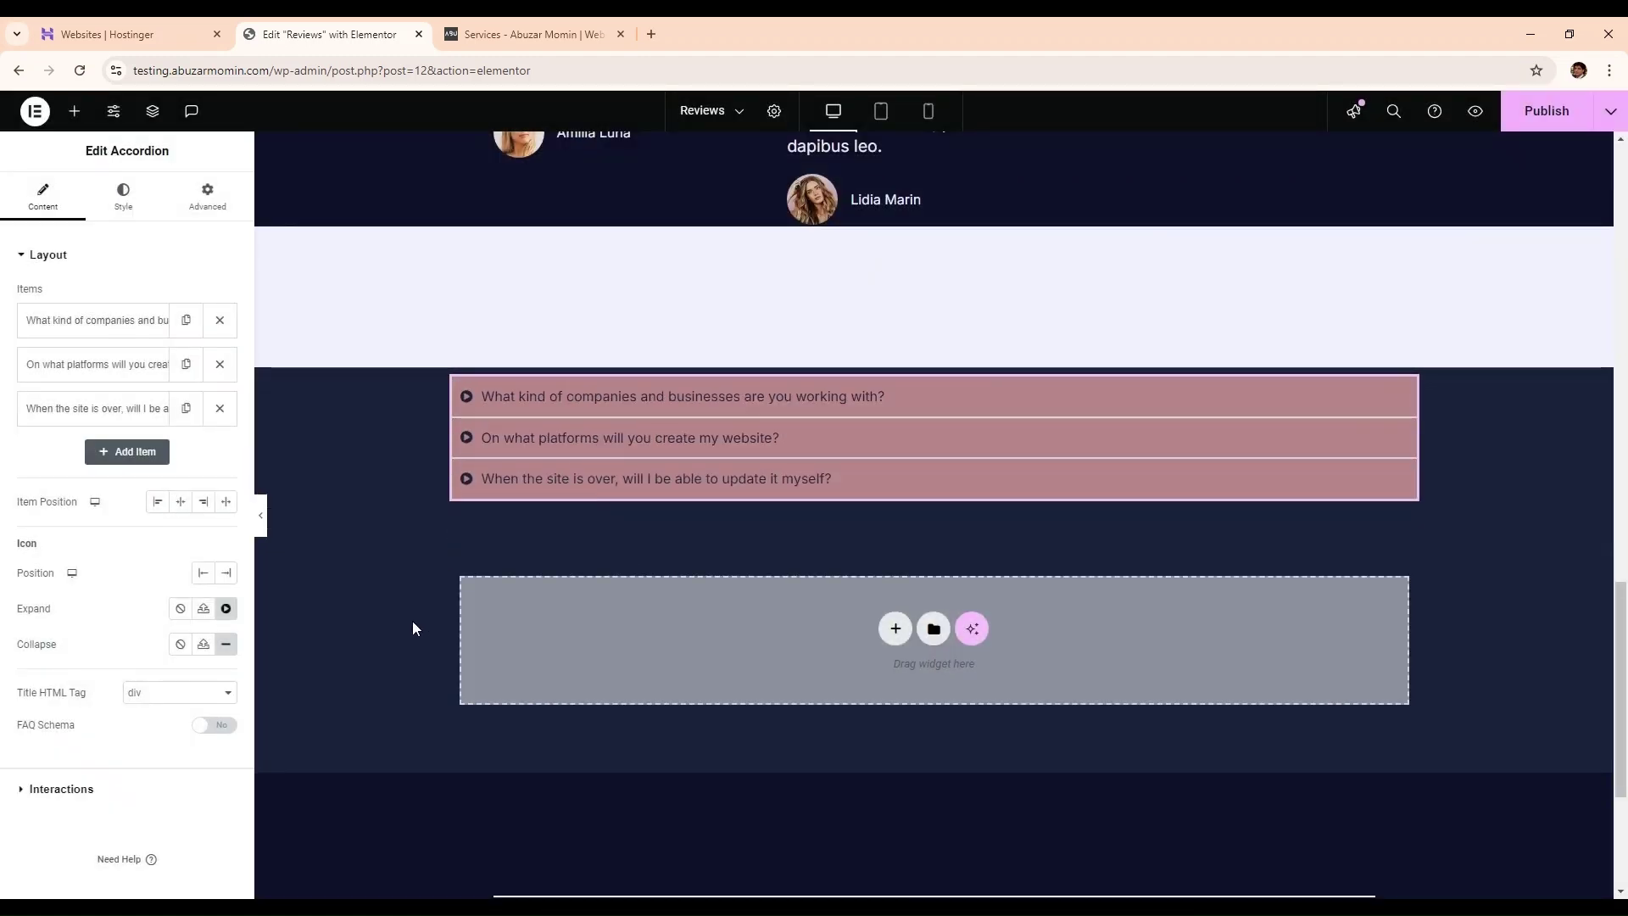
- Replace the accordion's collapse icon with the Pen icon from the library and test it by toggling the first item
click(226, 645)
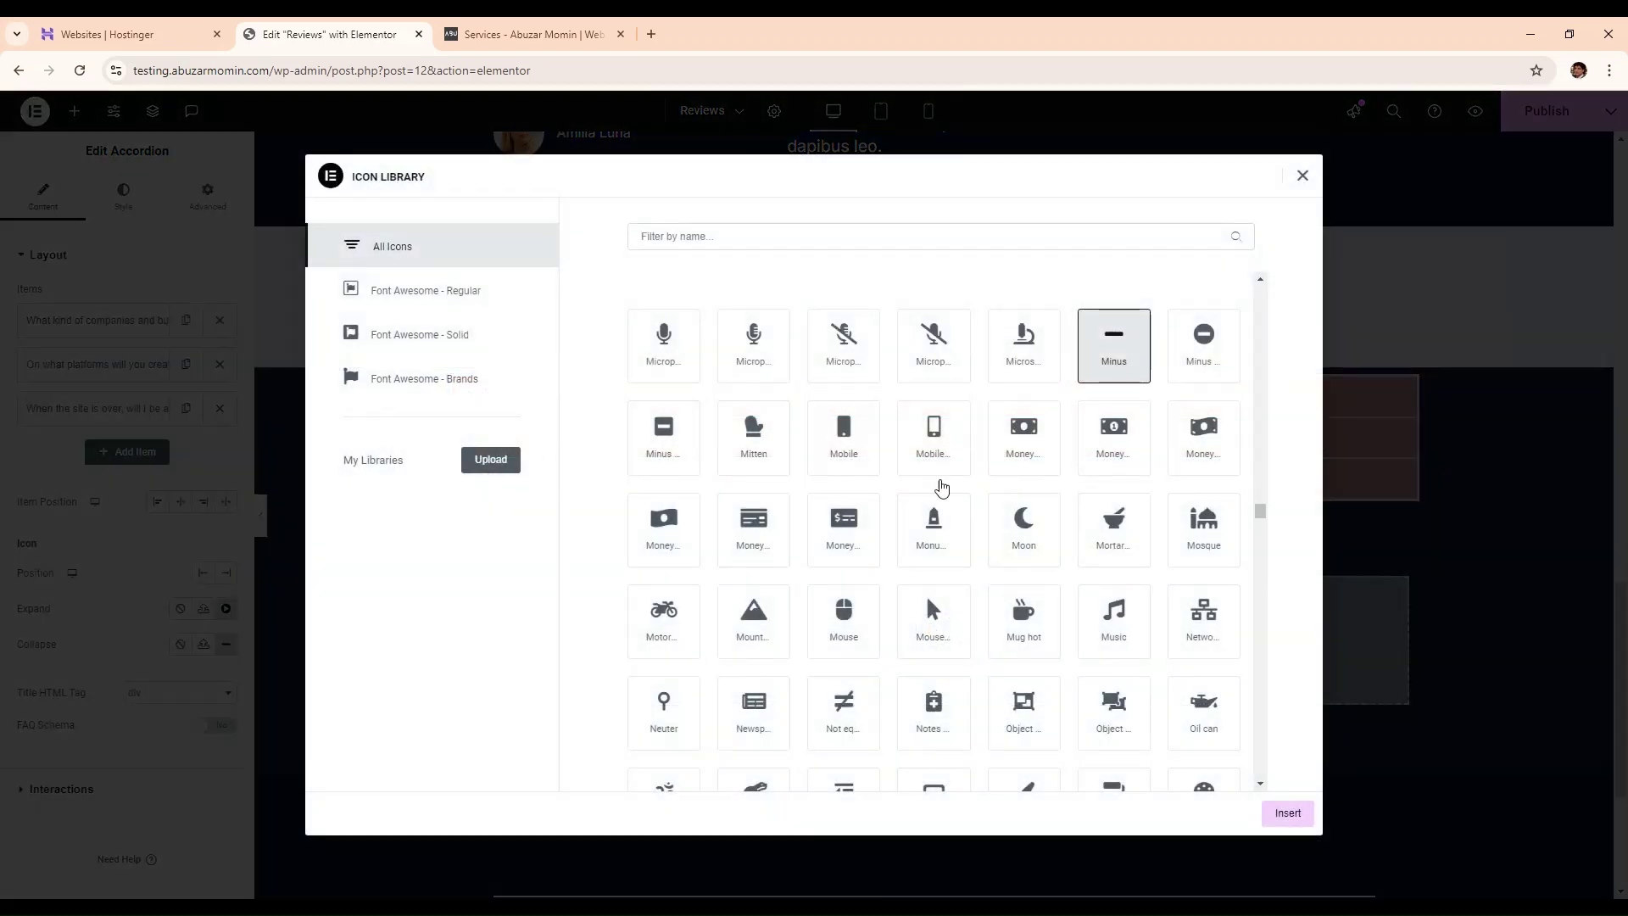
scroll(1018, 593, down, 1)
scroll(1020, 547, up, 3)
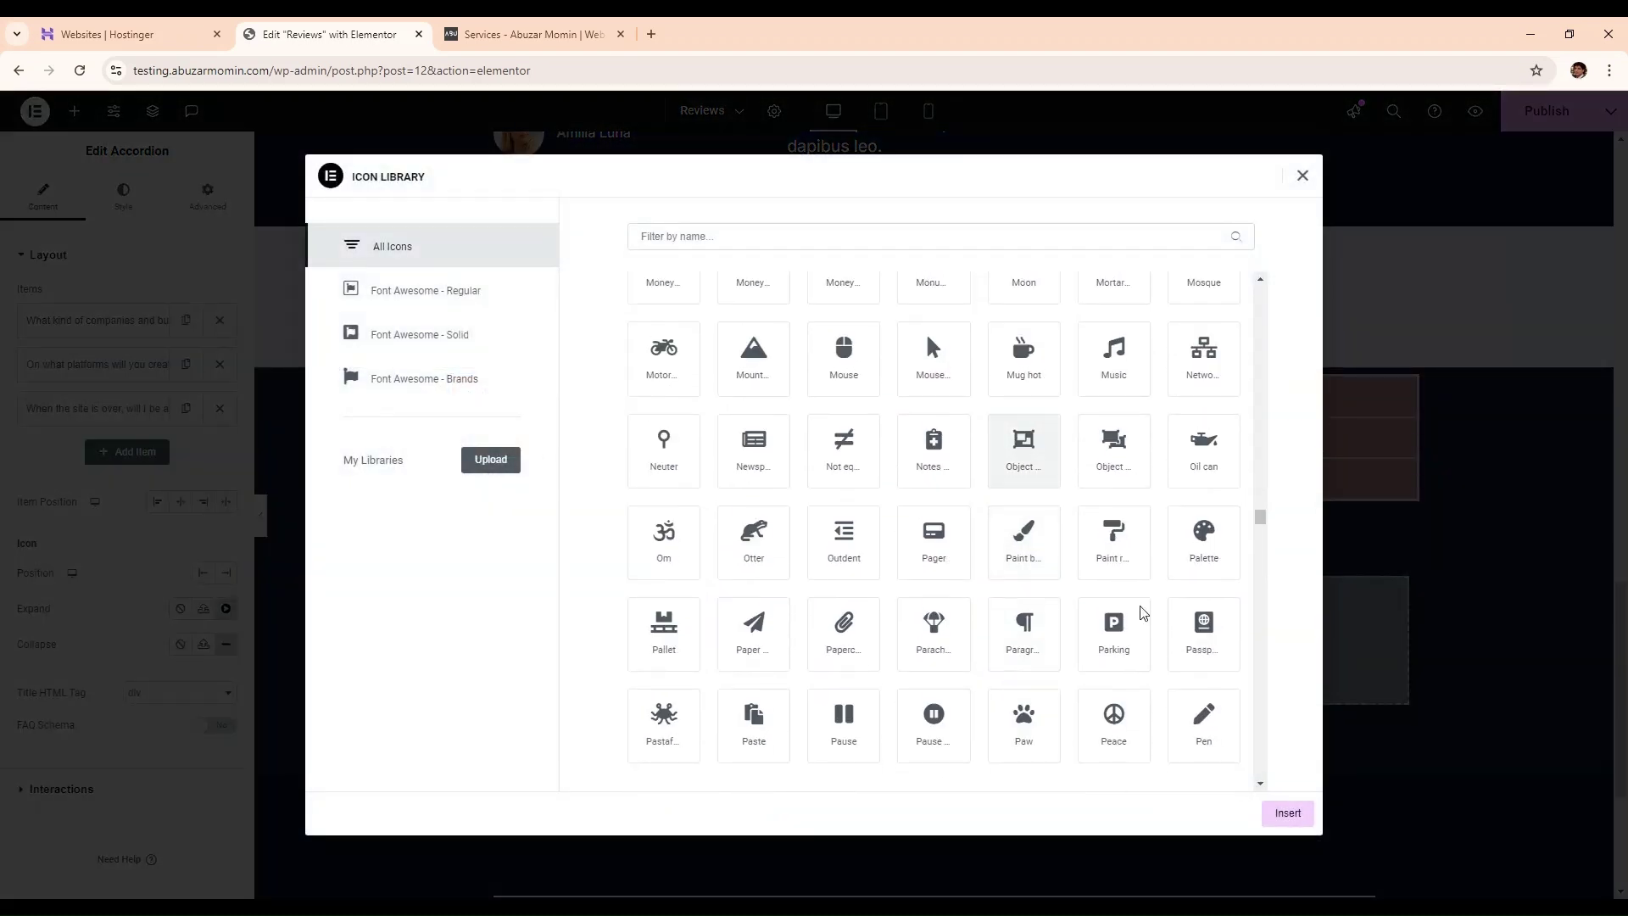
click(1211, 730)
click(1287, 813)
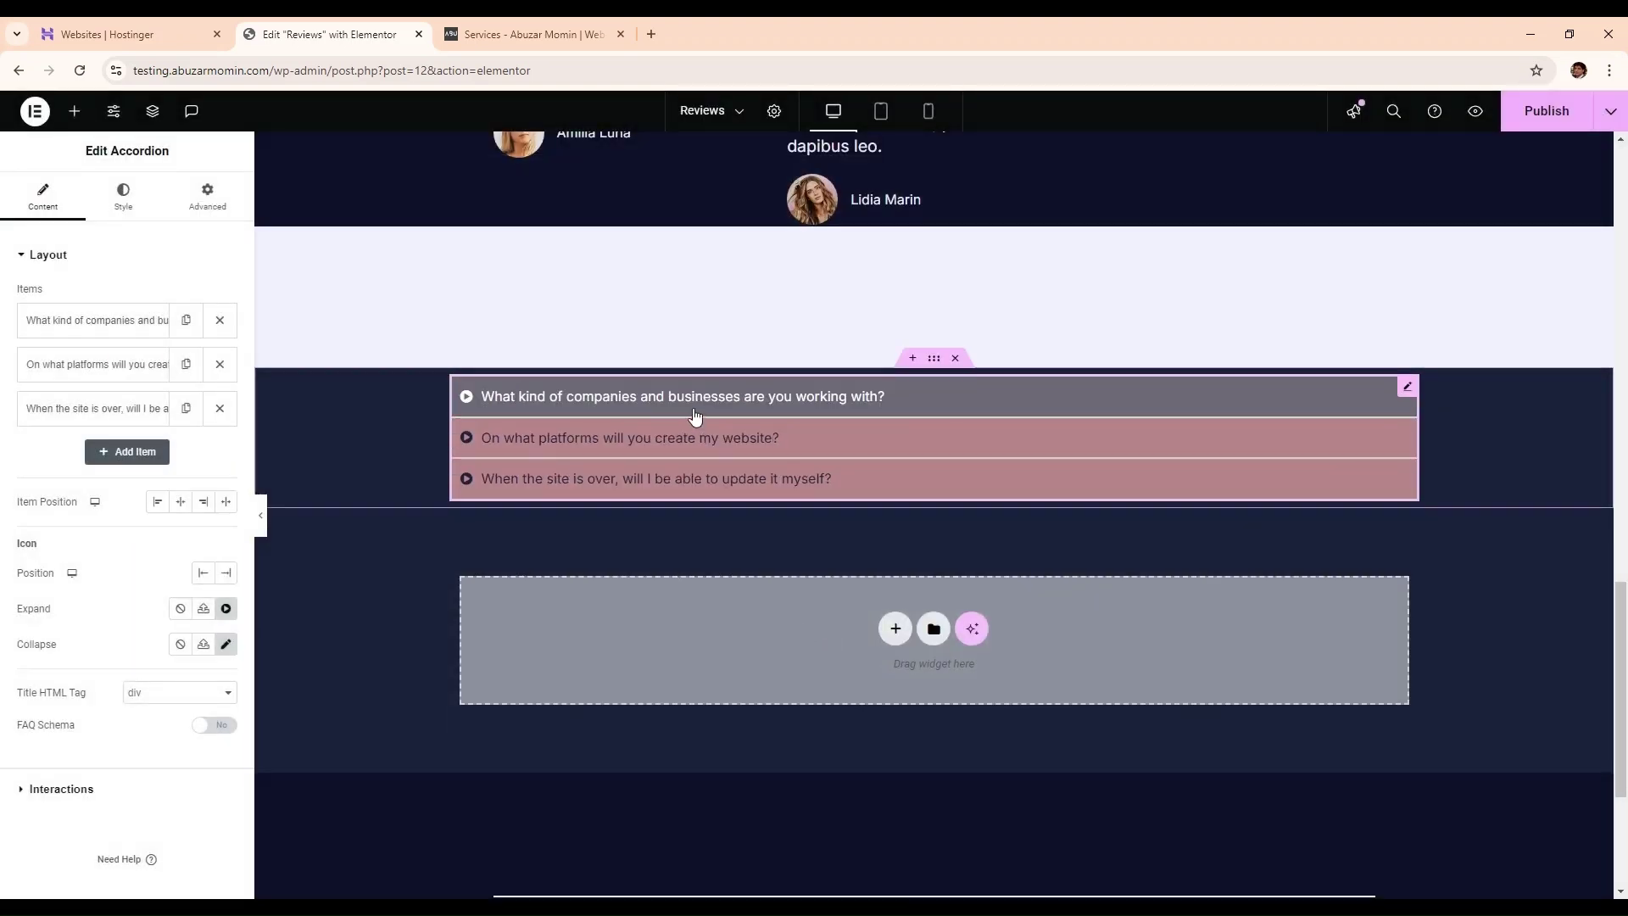
click(788, 401)
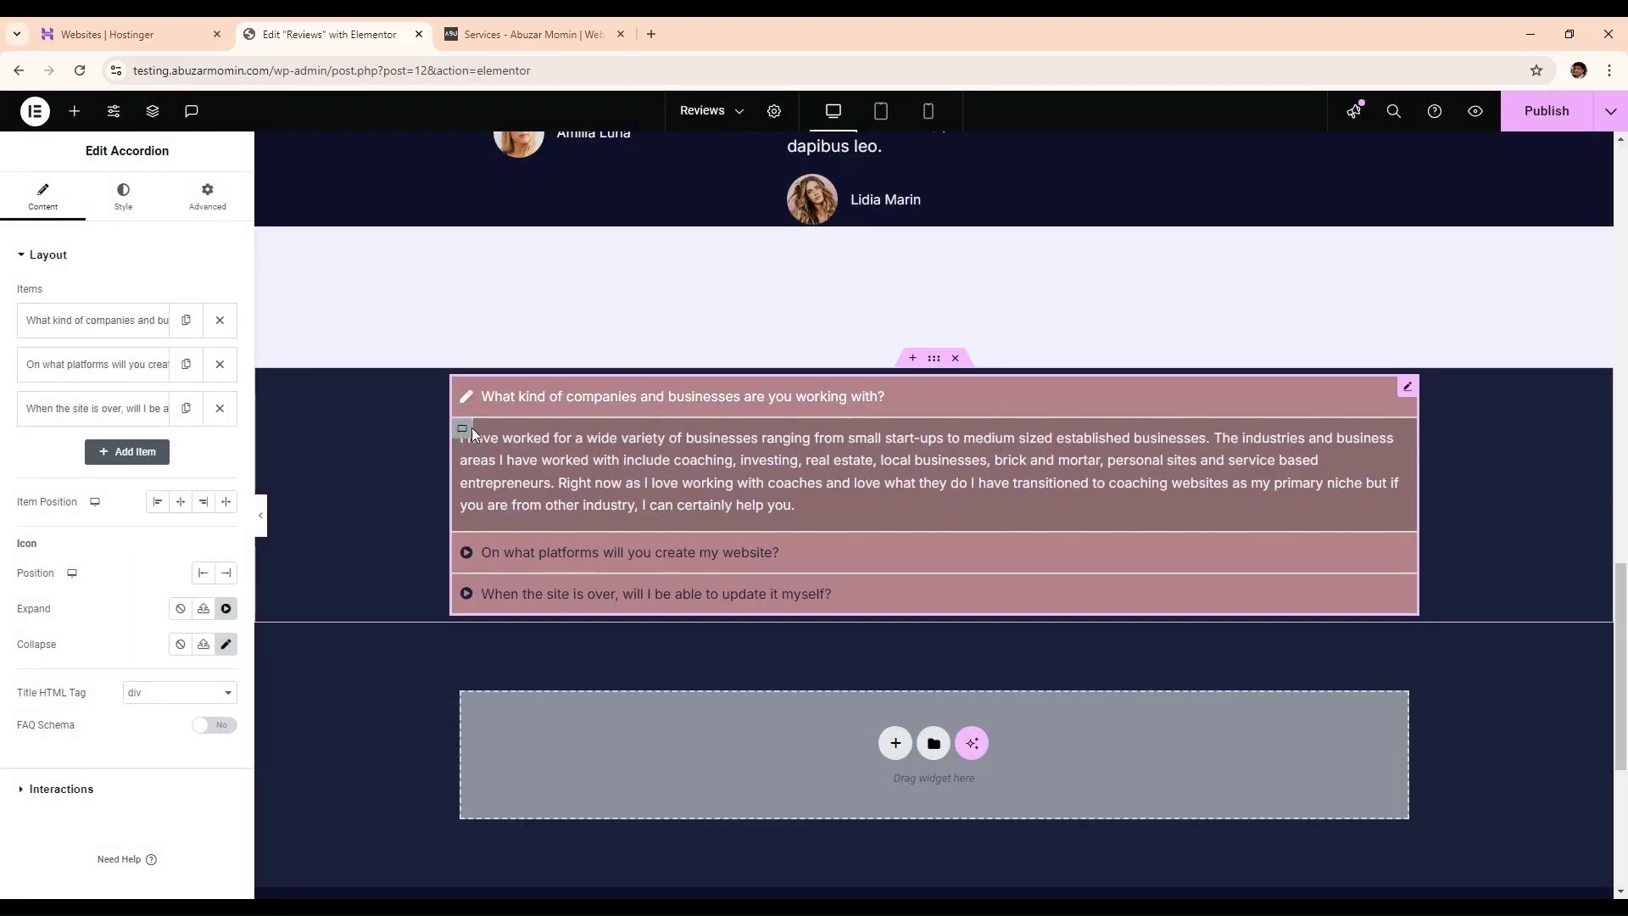
click(654, 400)
- Check the FAQ layout on the reference Services page and duplicate the accordion on the Reviews page
scroll(722, 509, down, 3)
scroll(723, 508, up, 5)
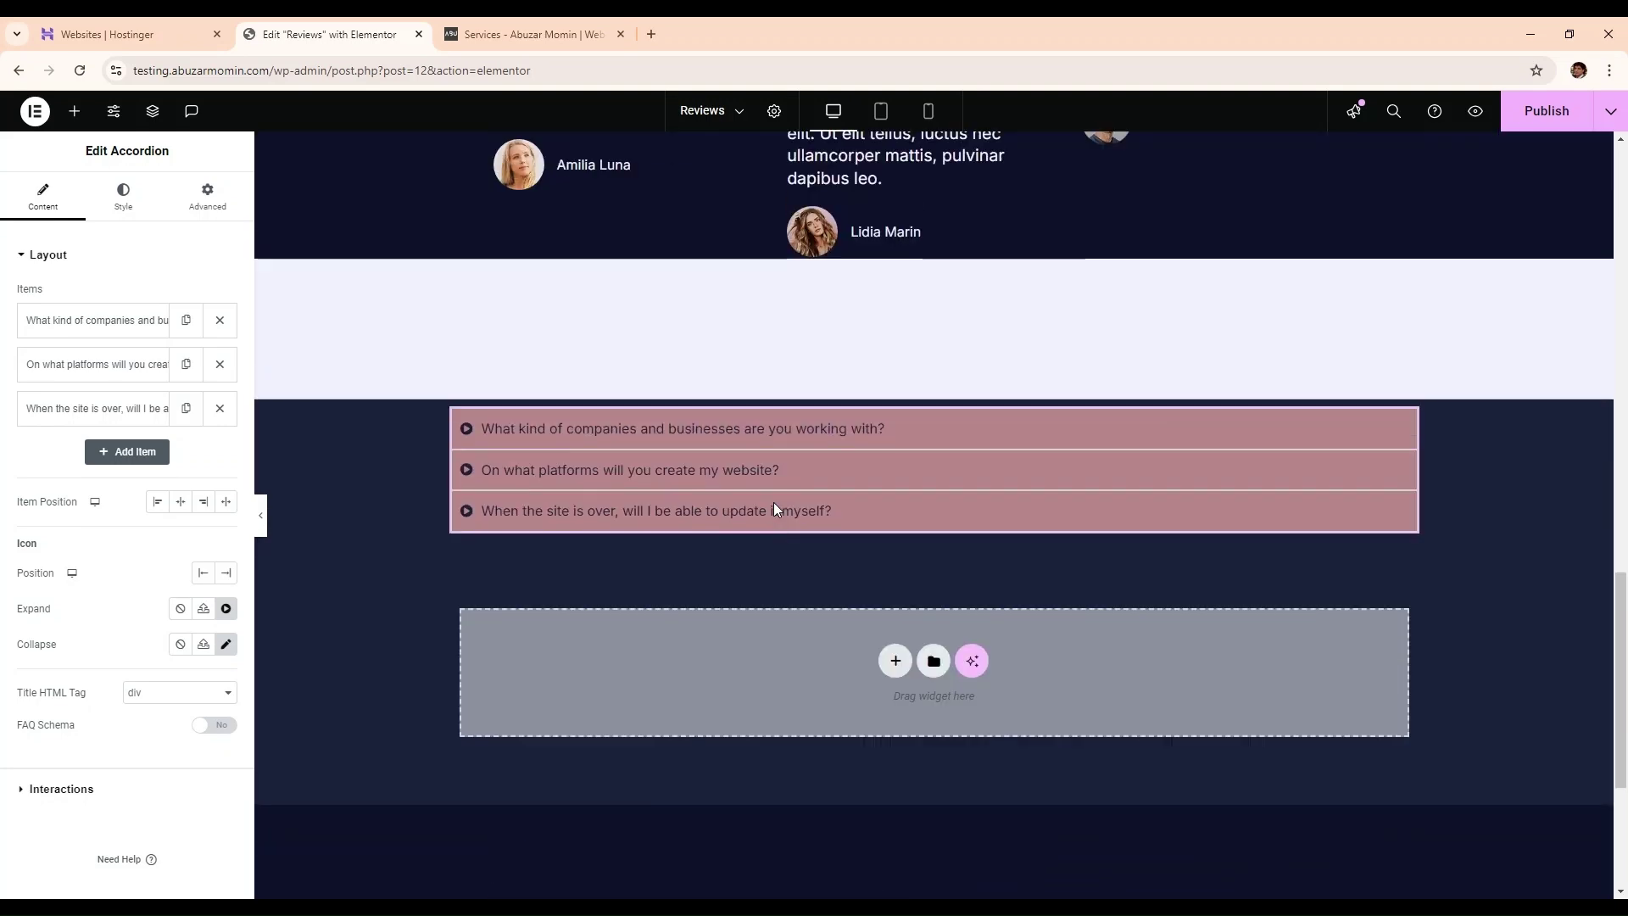
click(534, 33)
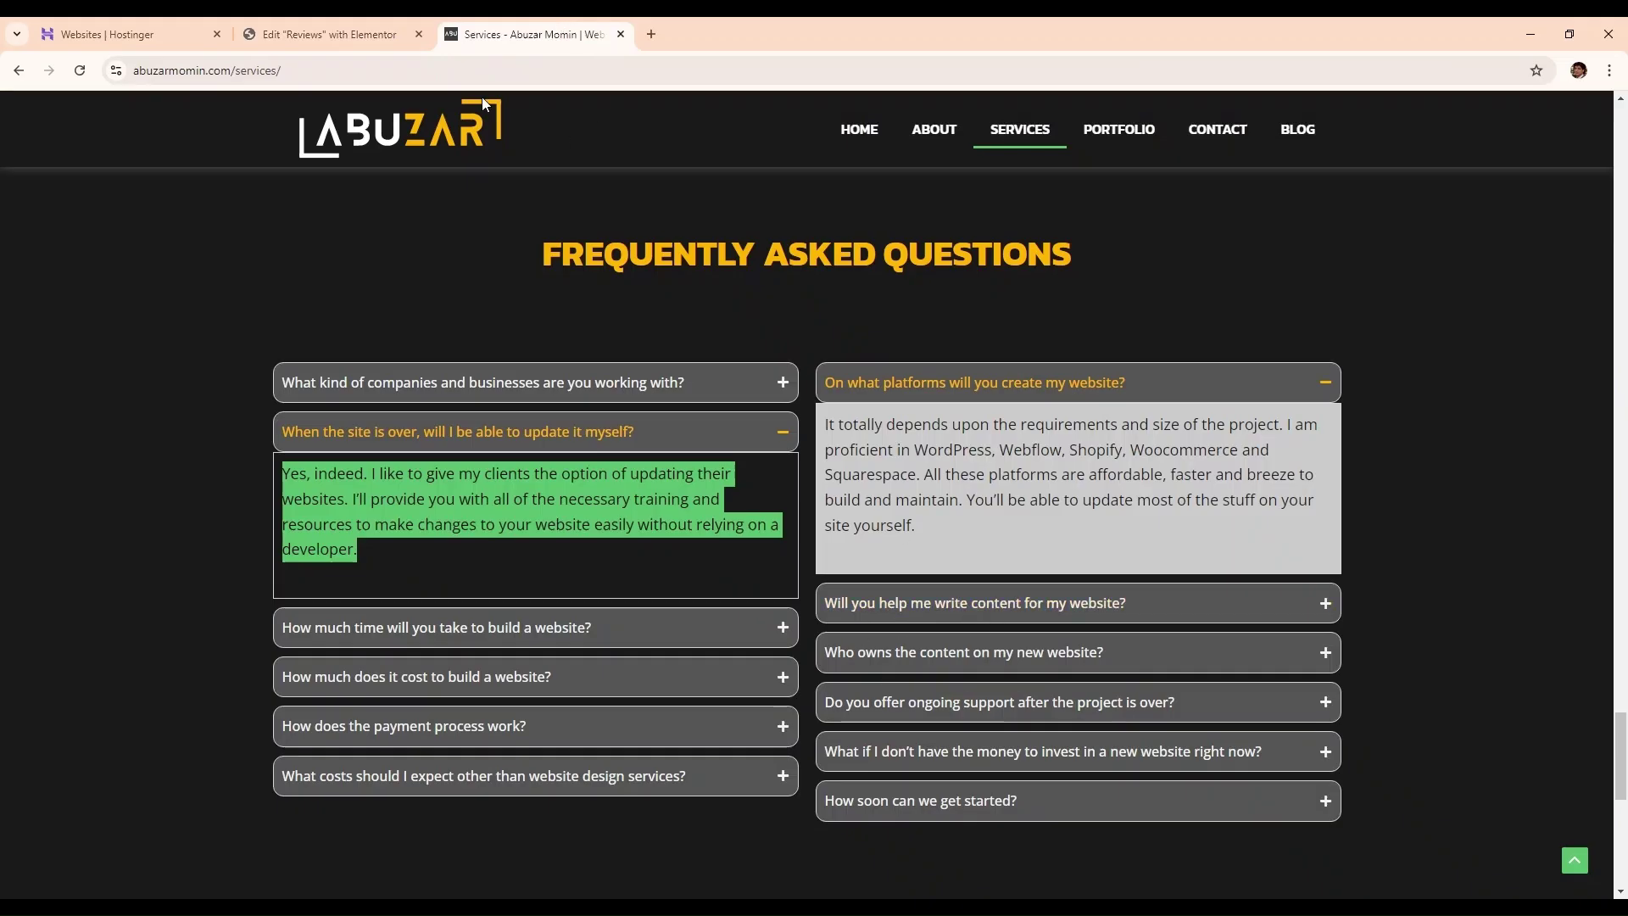
click(261, 35)
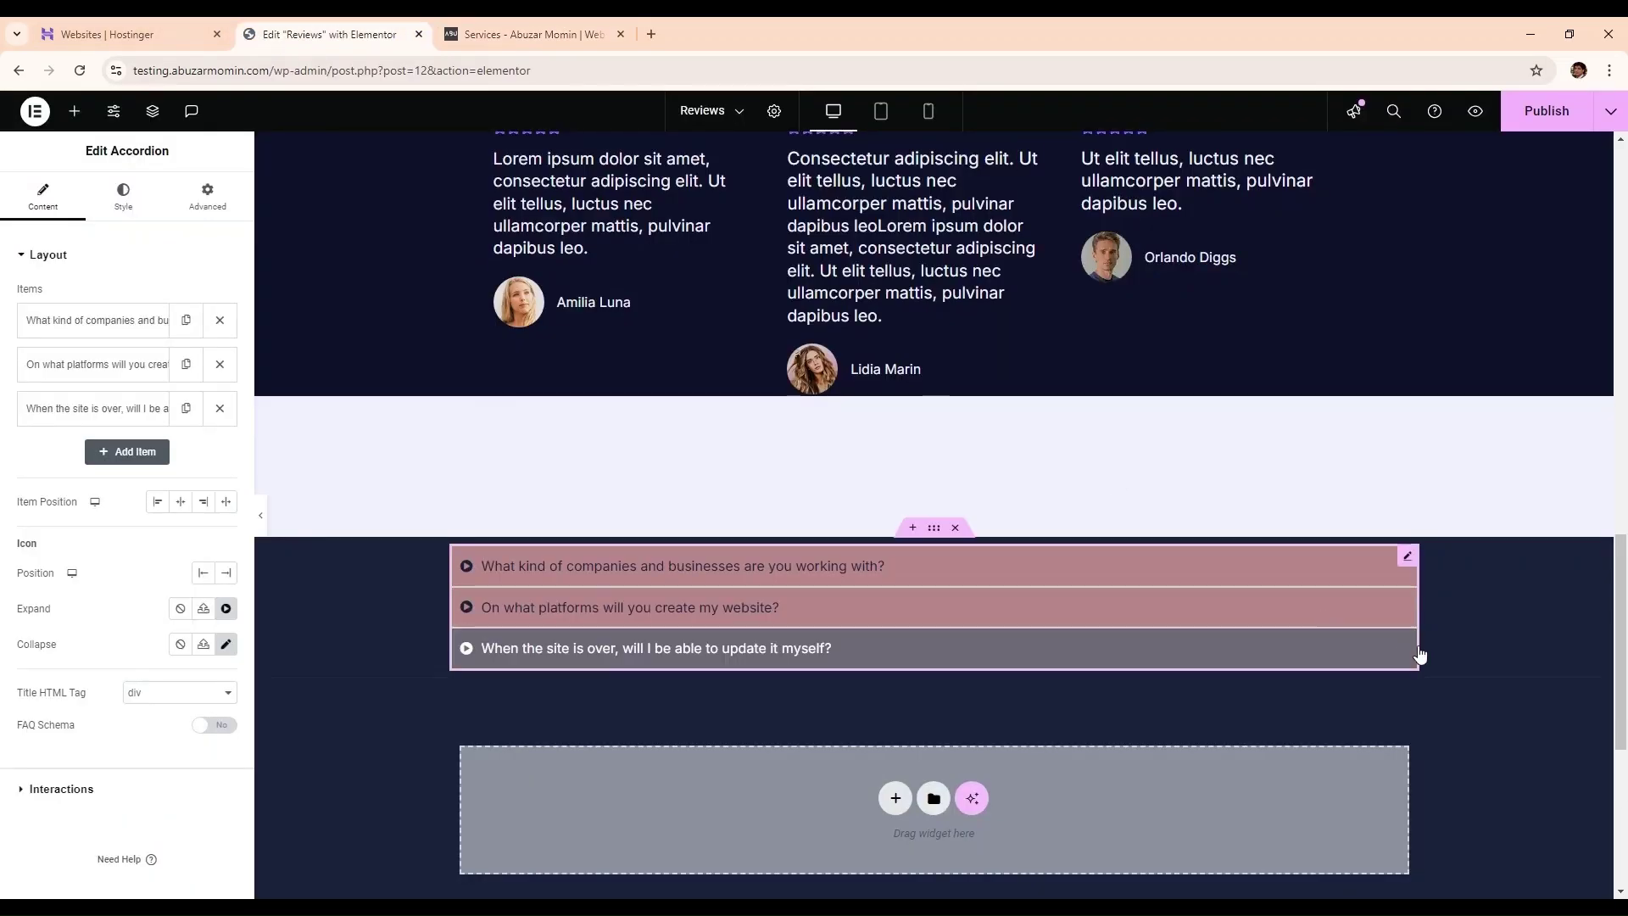
right_click(1407, 559)
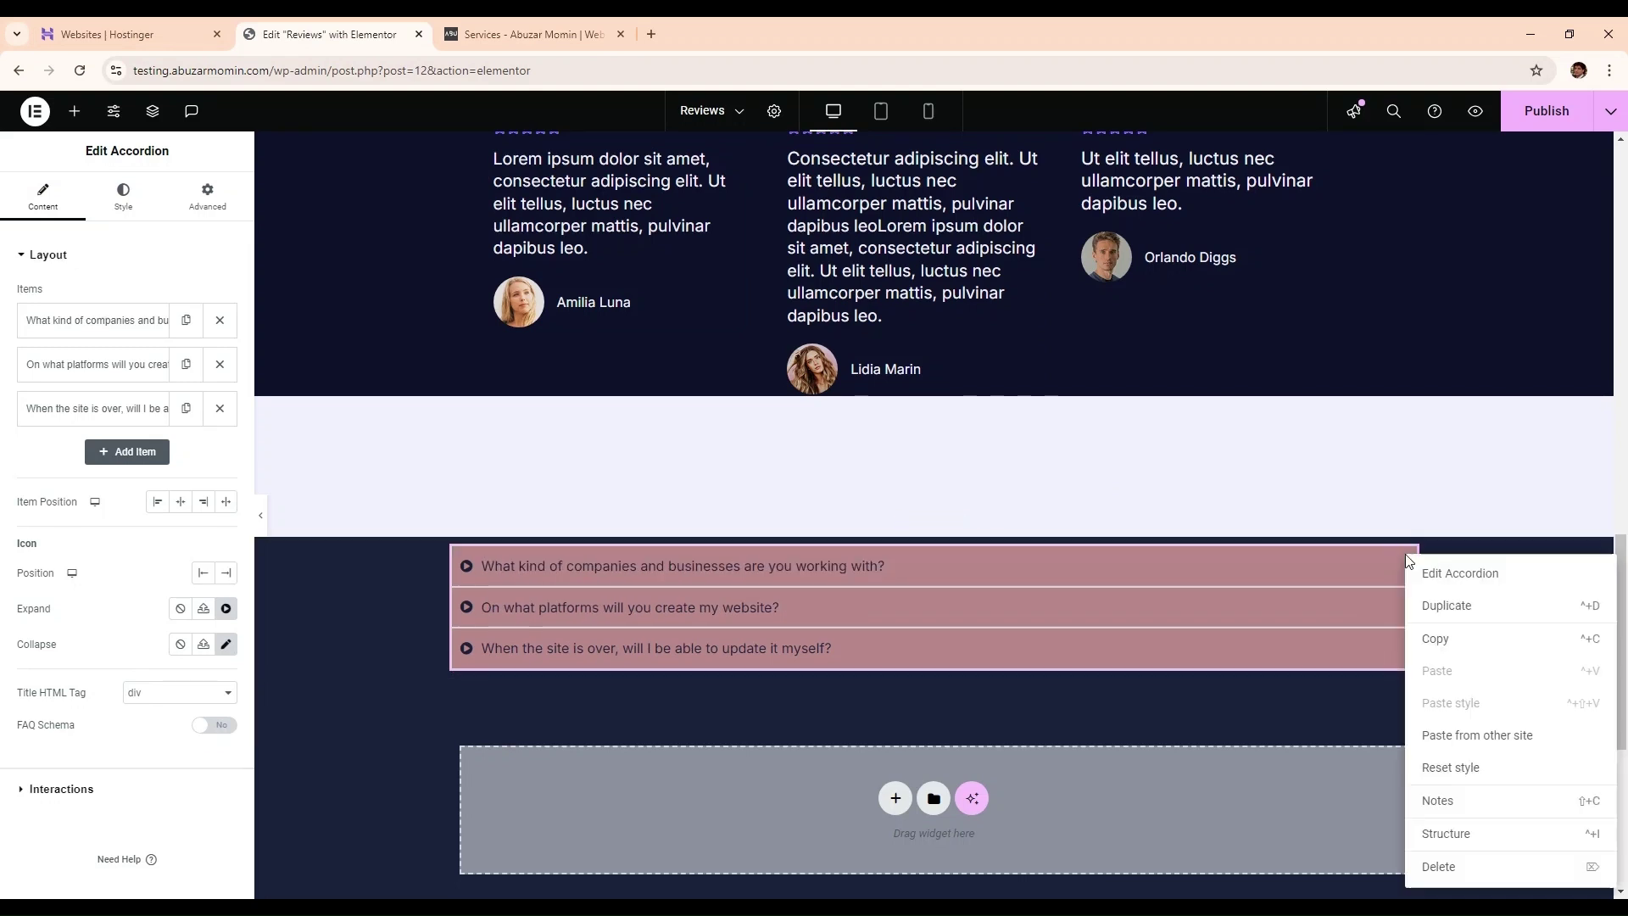
click(1500, 621)
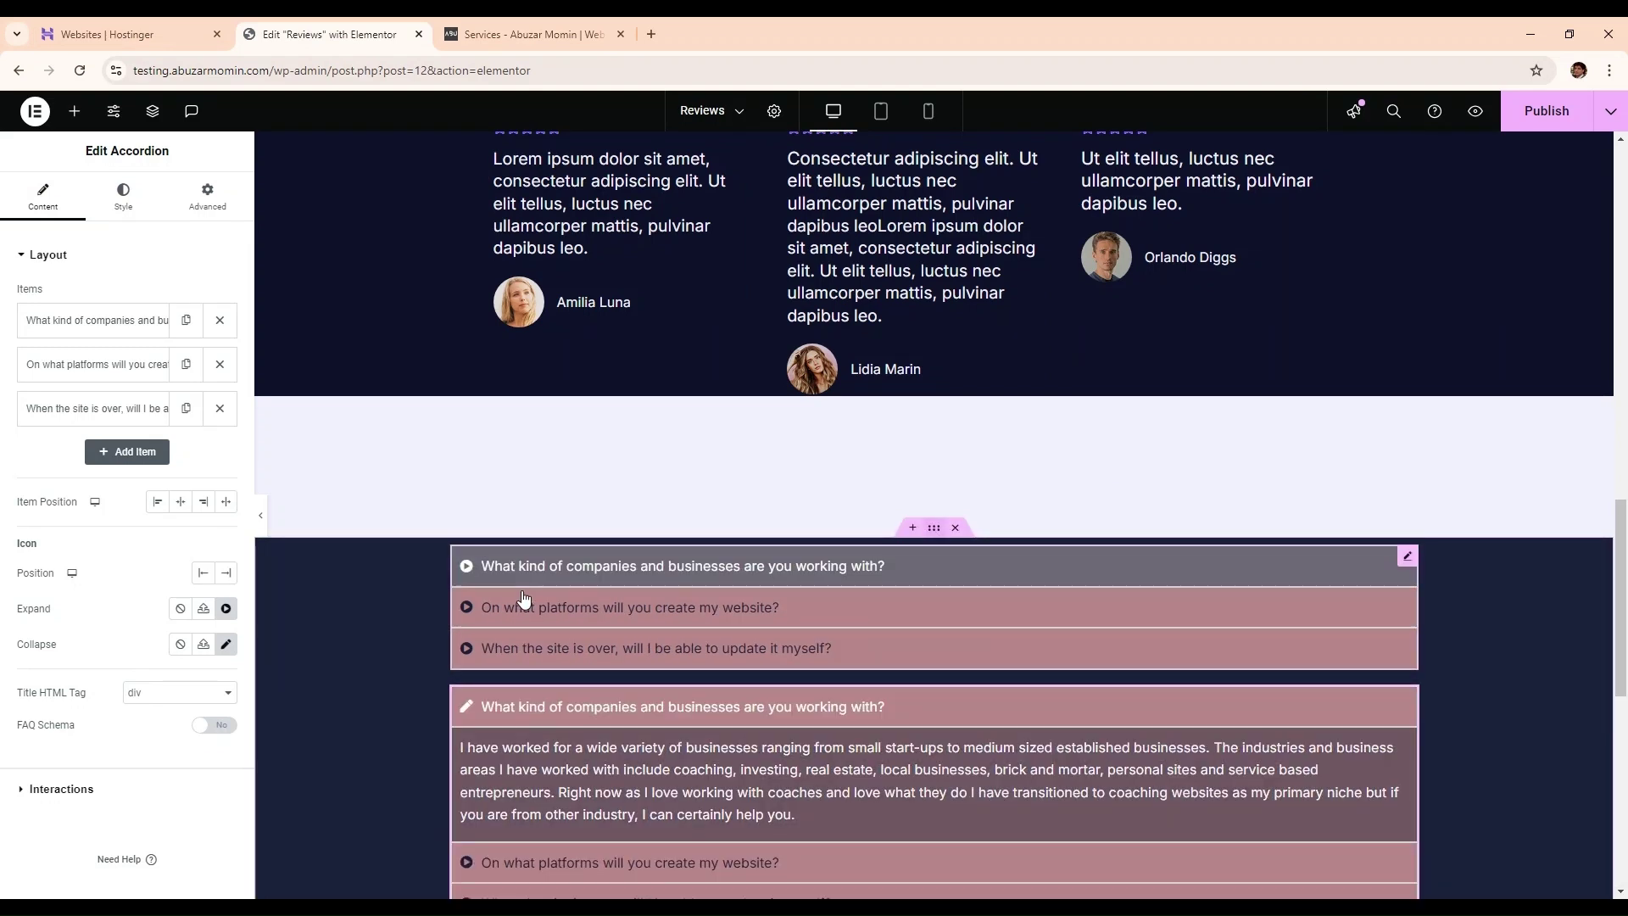
- Set the container's direction to a horizontal row to place both accordions side by side, and collapse the duplicate's first item
click(933, 531)
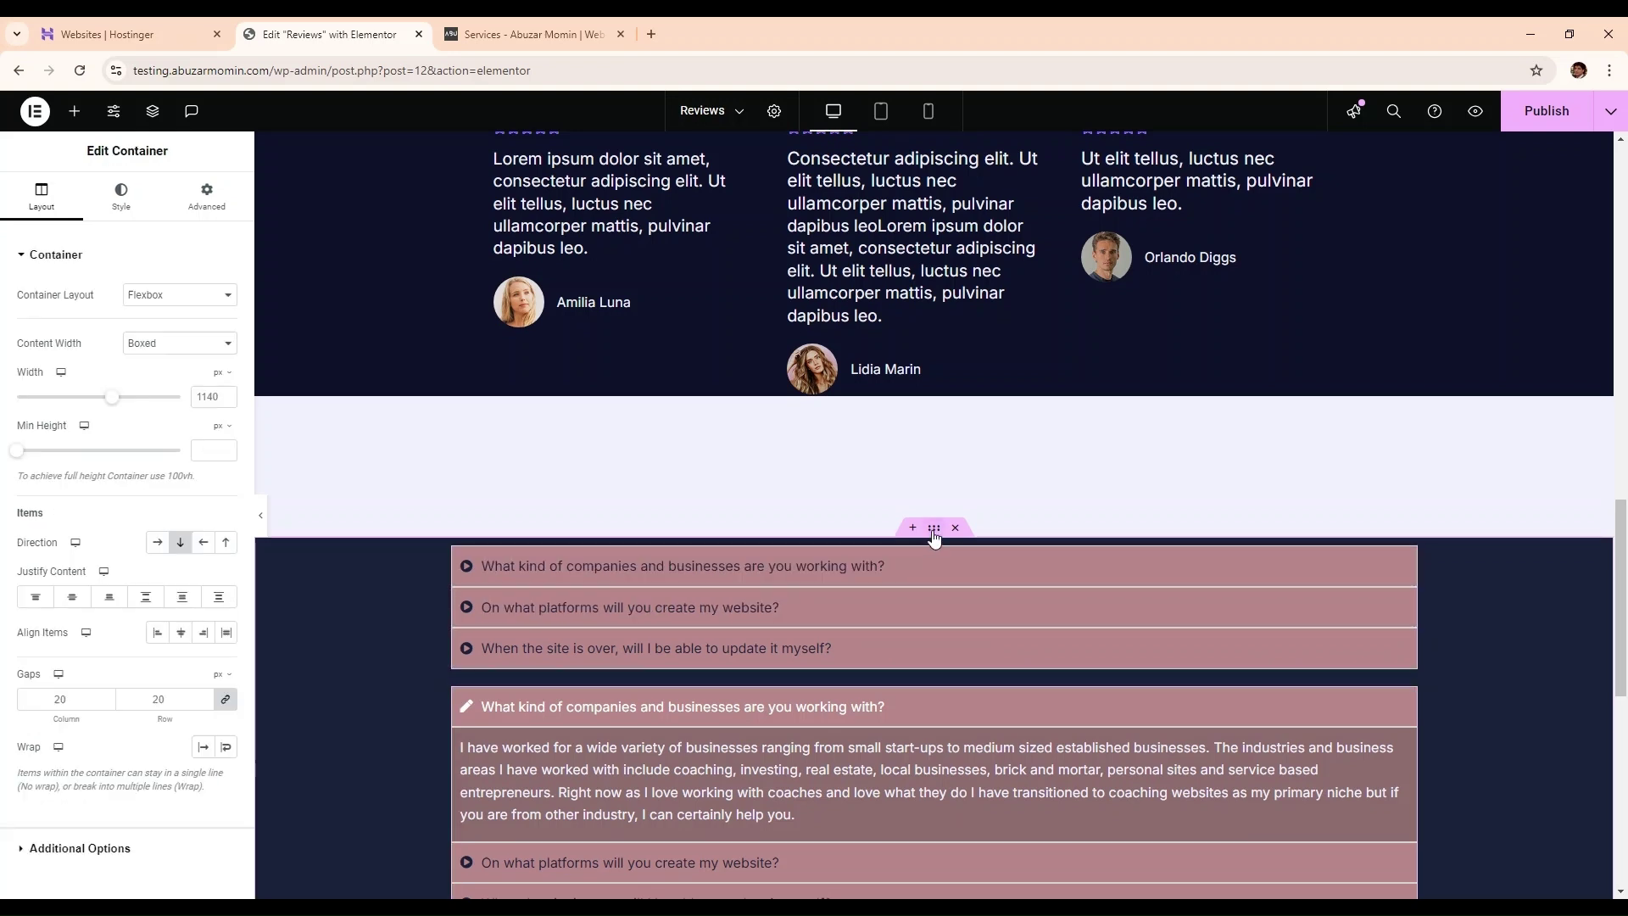
click(156, 550)
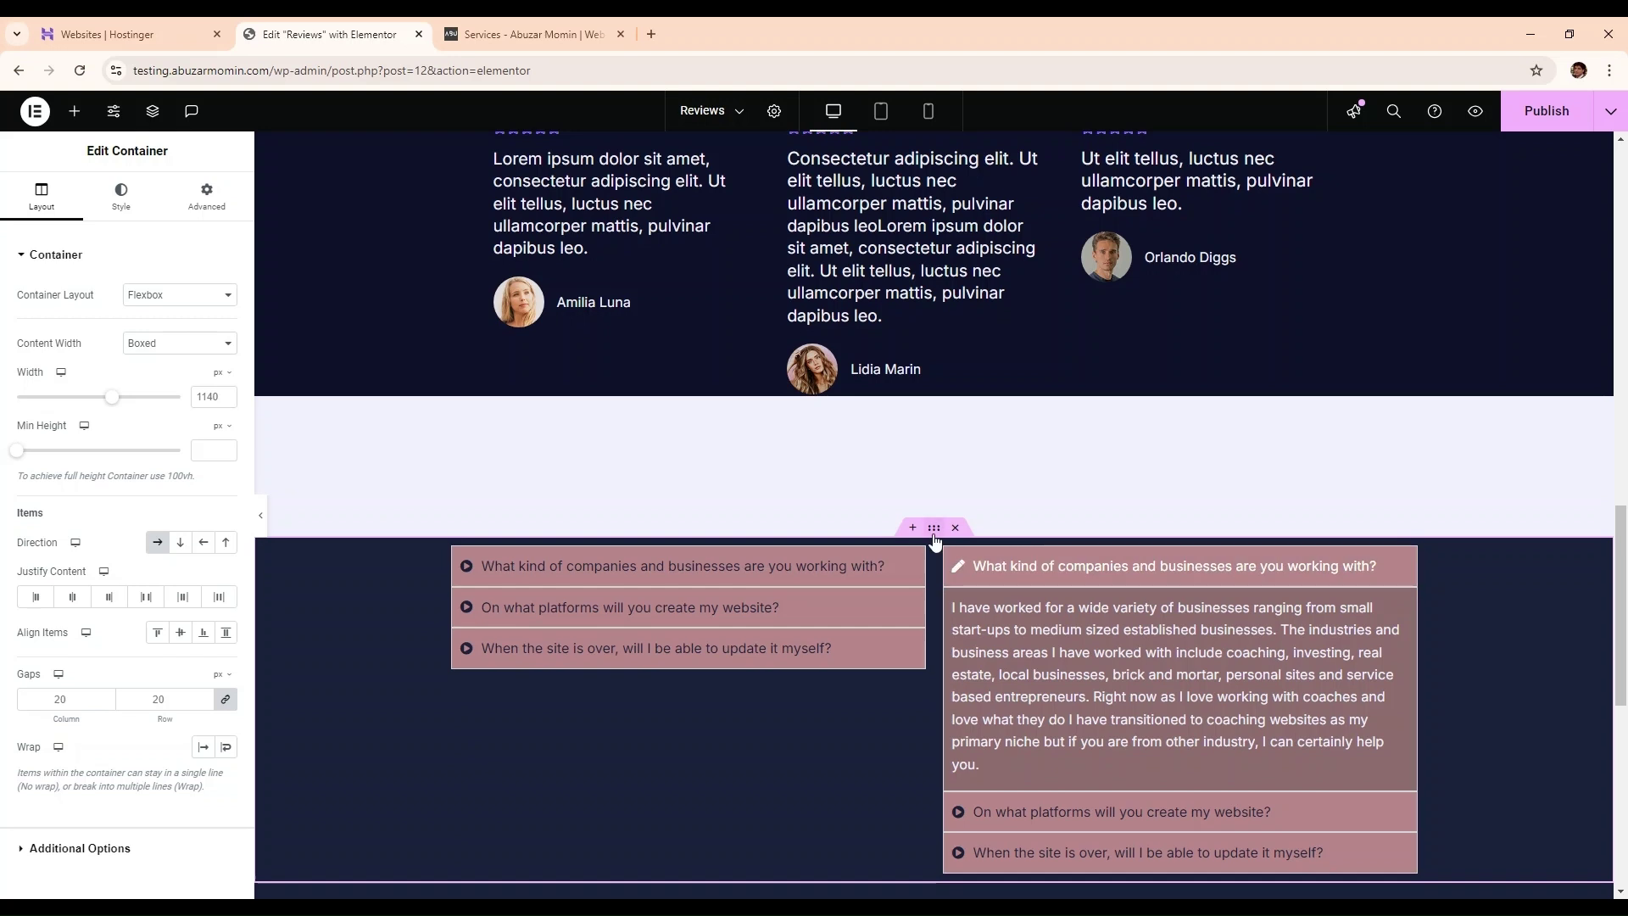
scroll(933, 540, down, 2)
click(1094, 402)
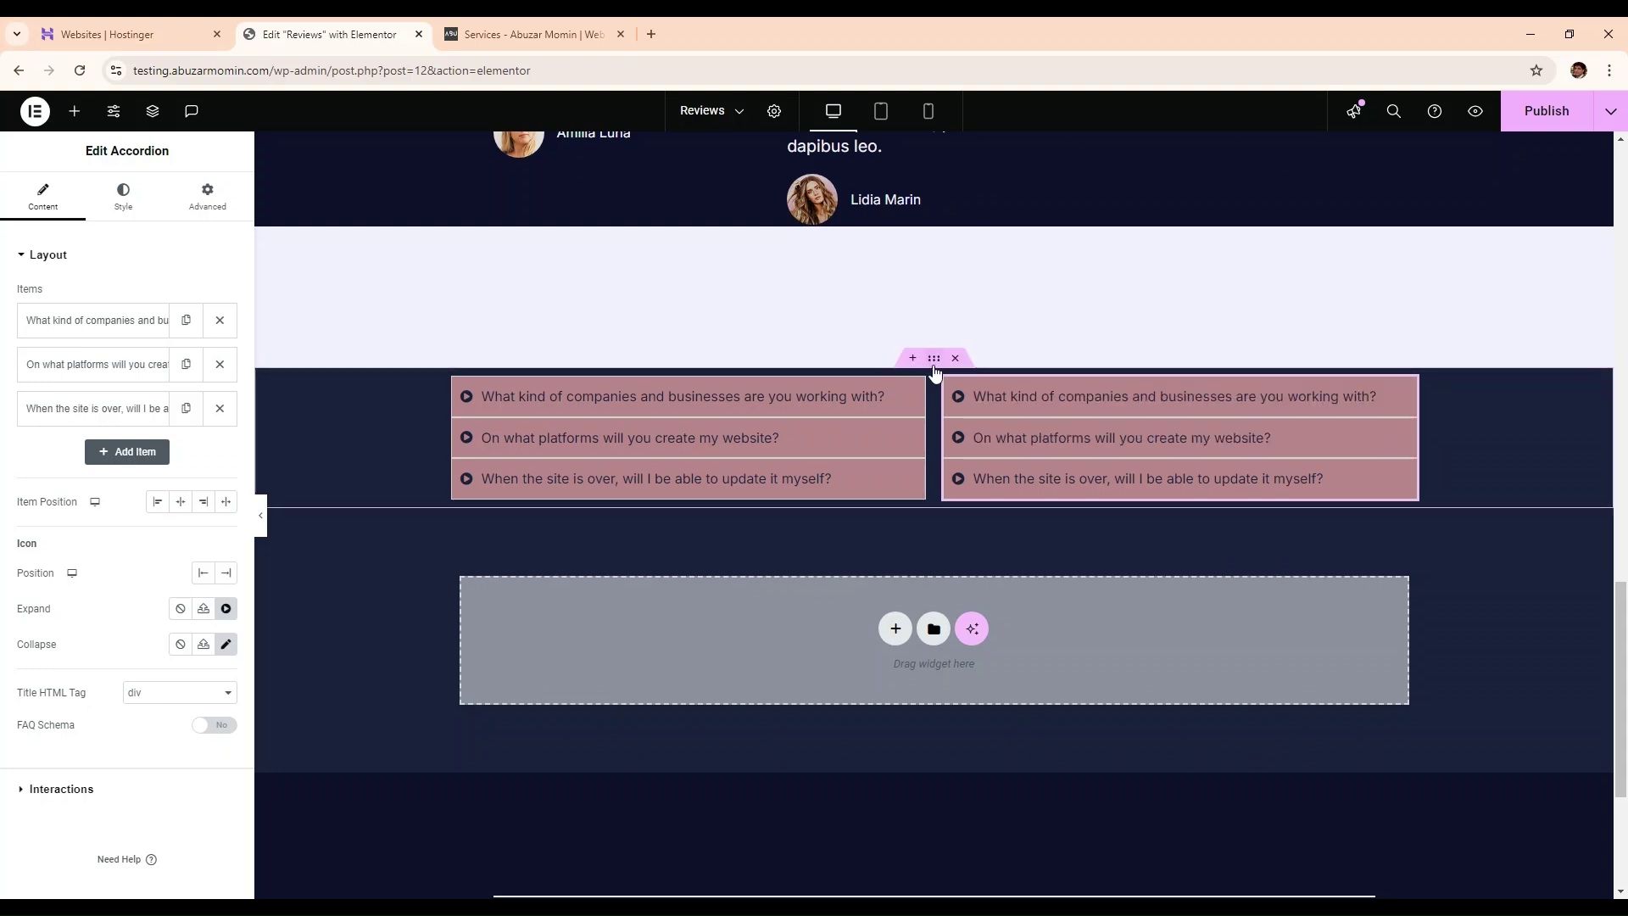
- Unlink the accordion container's padding and set it to 100 px top and bottom, with 0 right and left
click(725, 371)
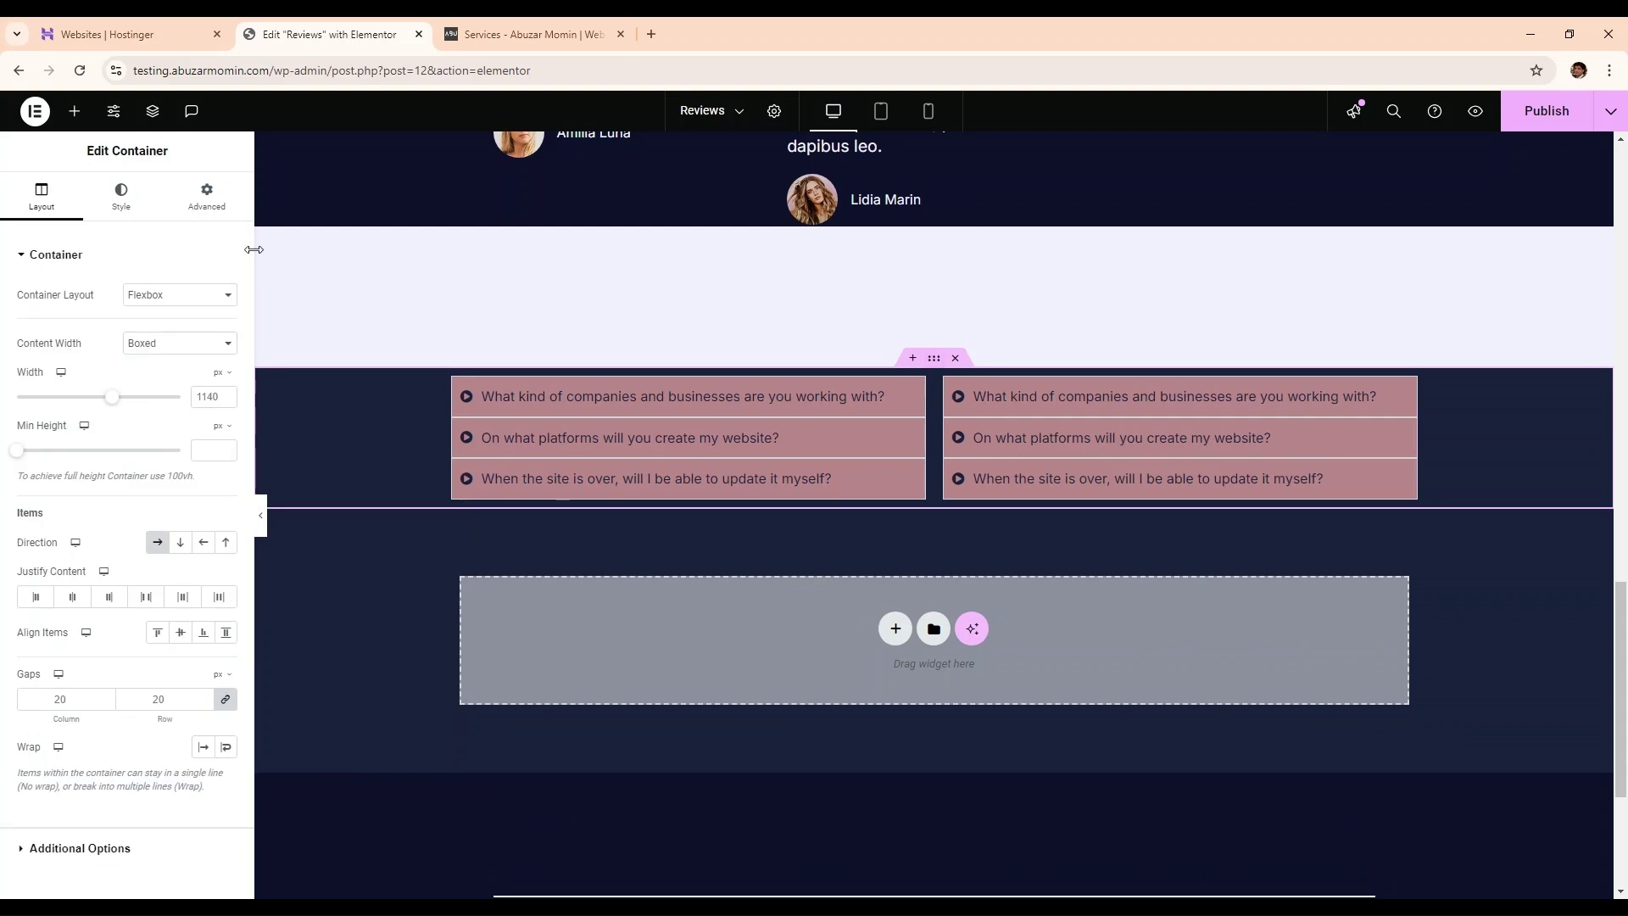
click(224, 213)
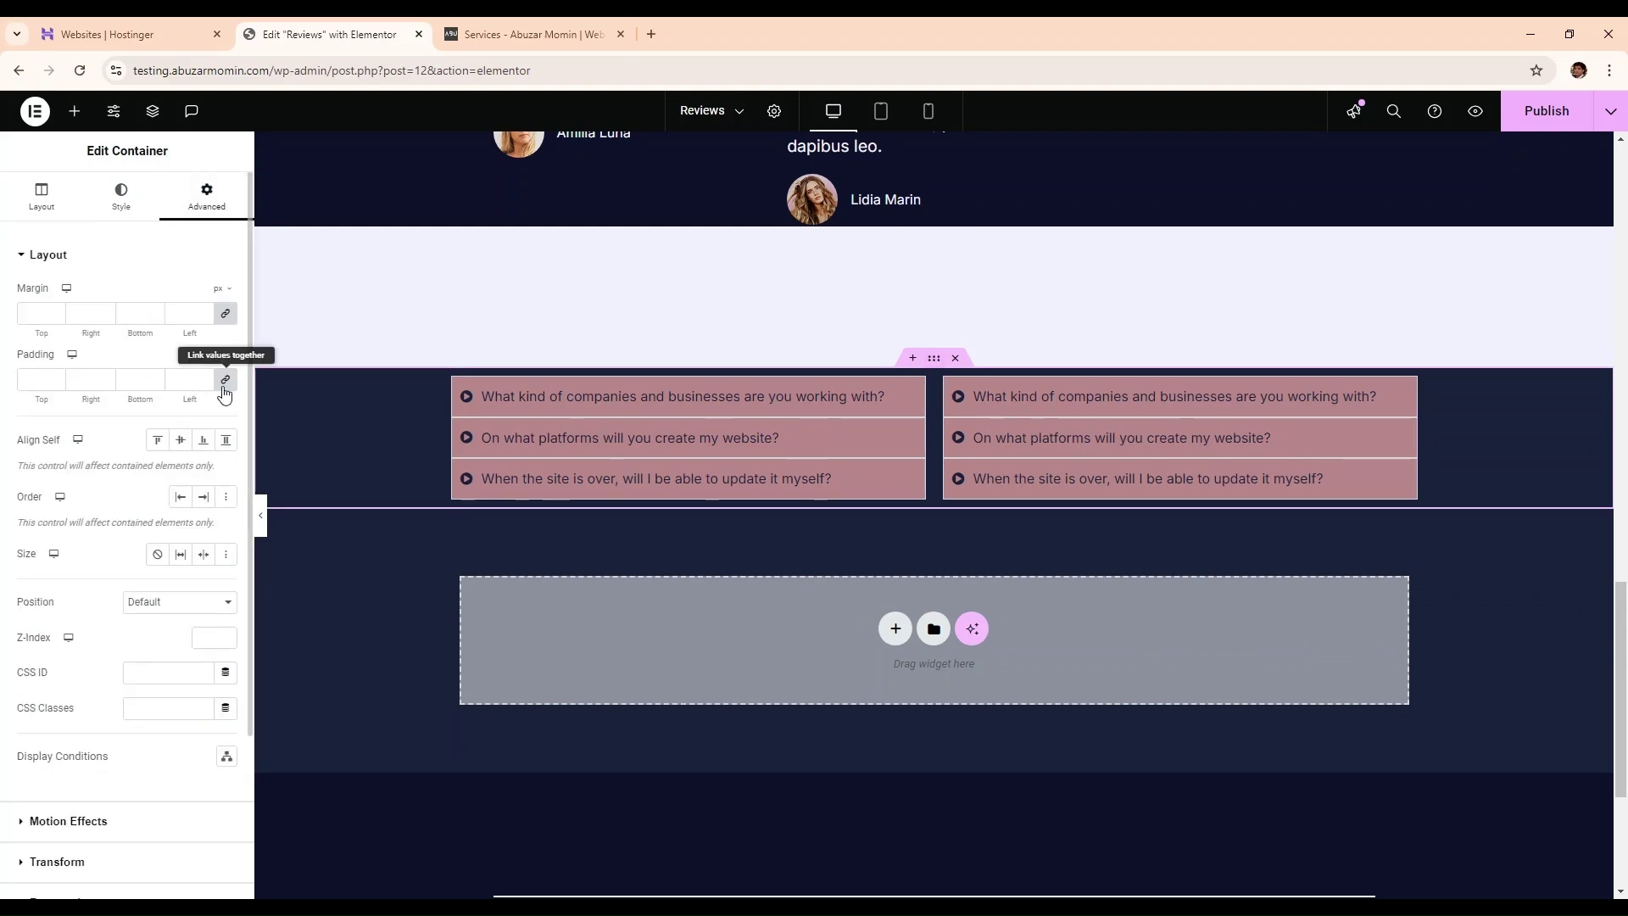
click(34, 379)
text(0100)
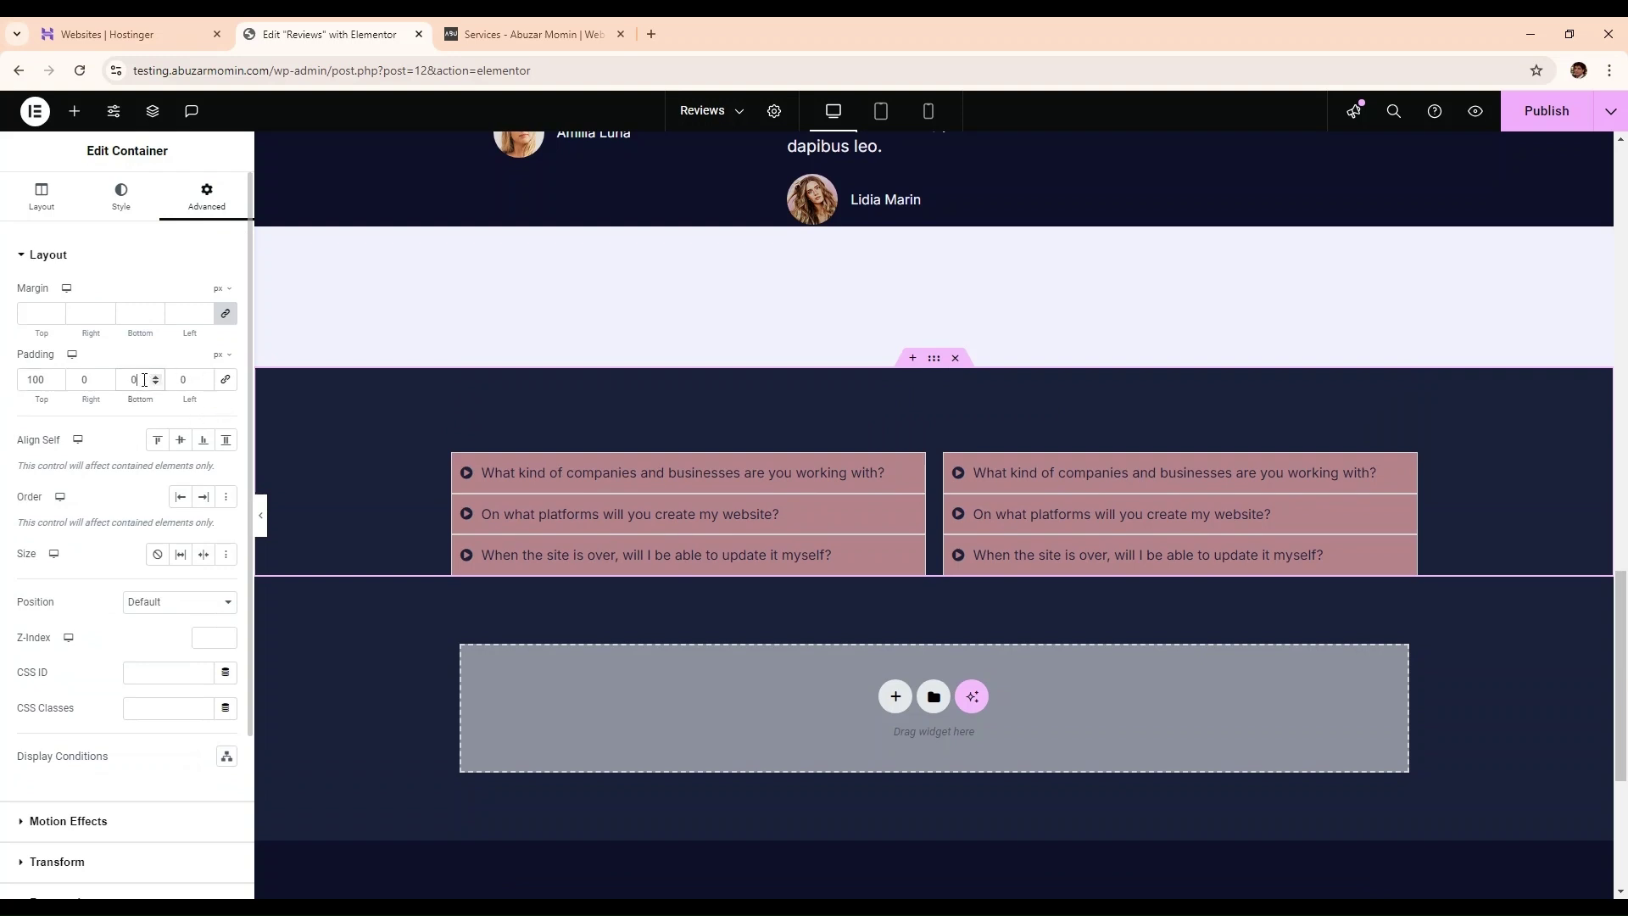
text(100)
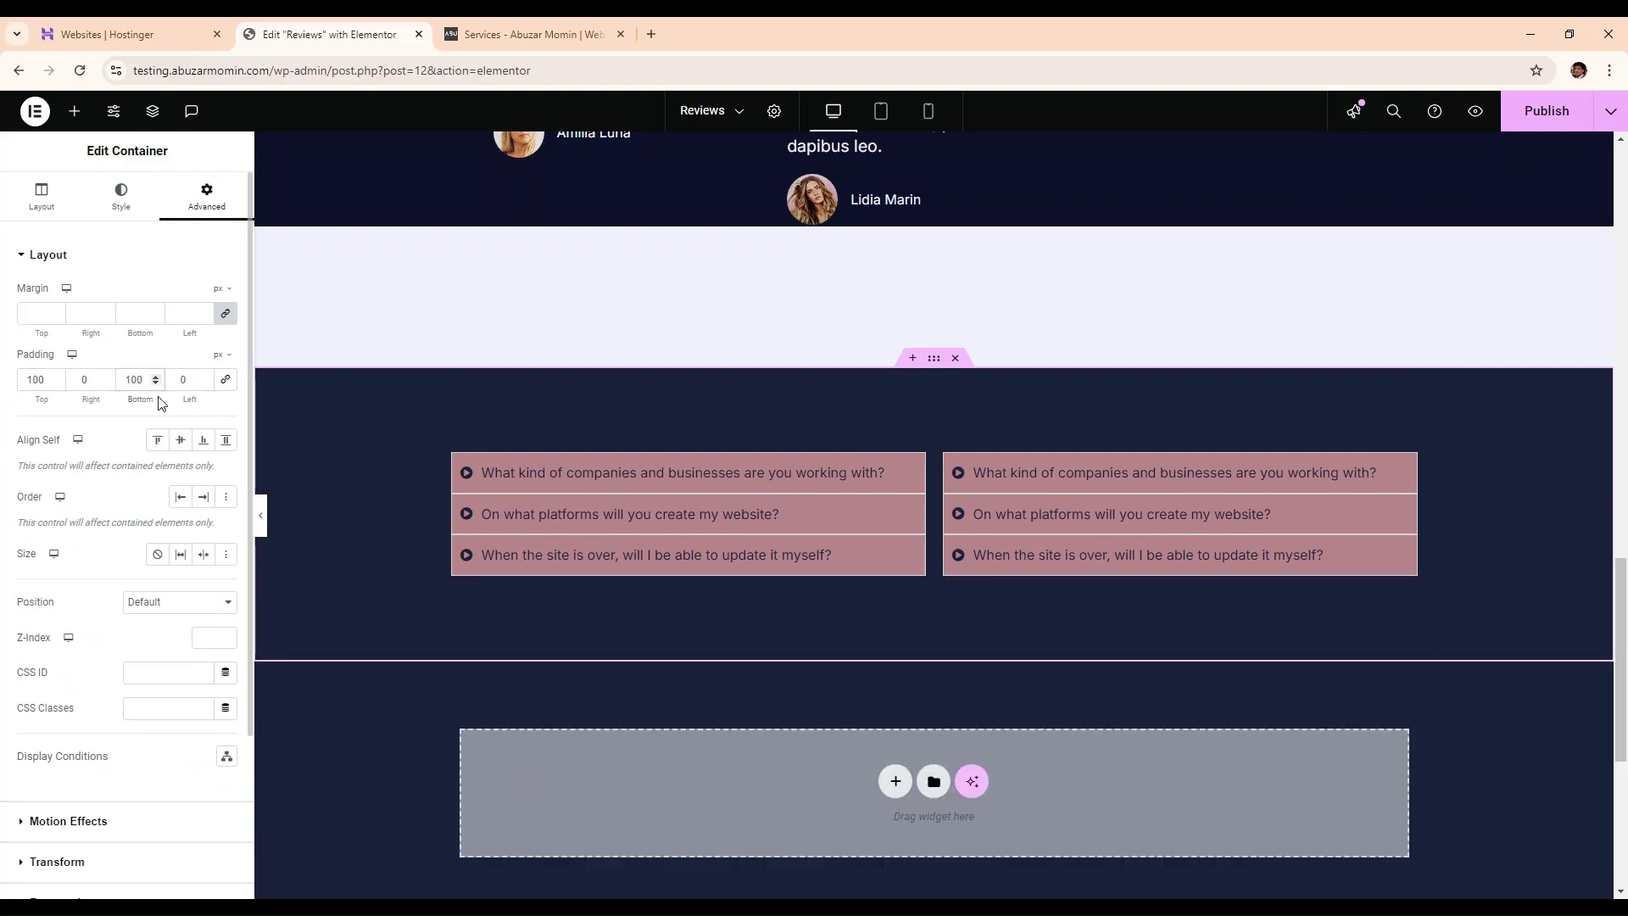
- Add a Heading widget to the accordion container and place it before the first accordion
click(75, 112)
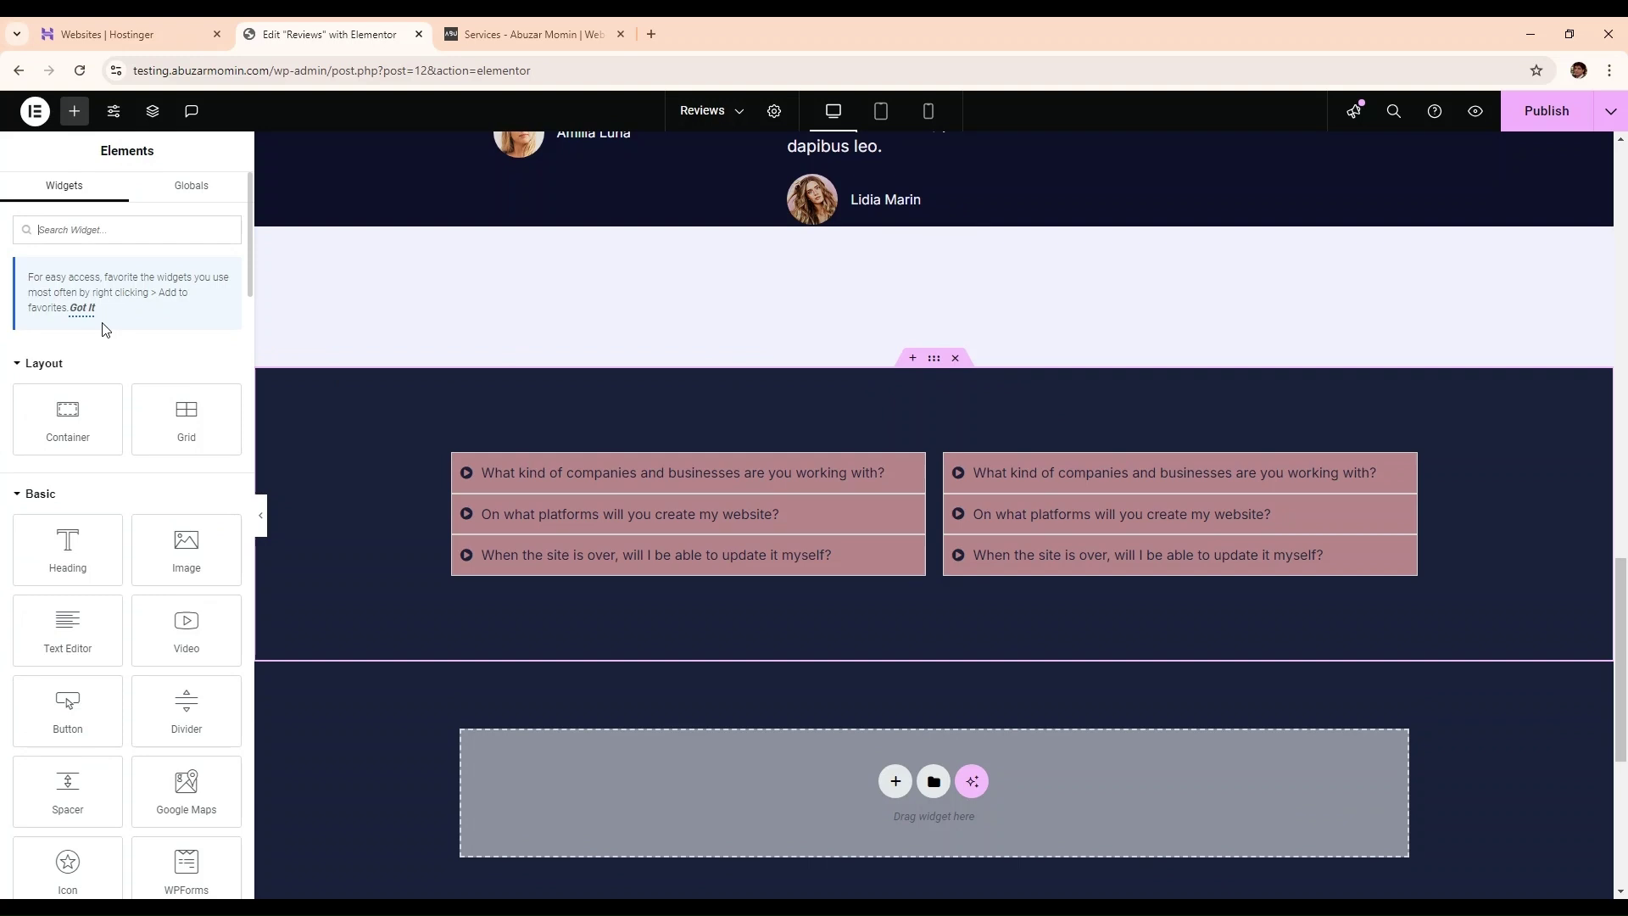
text(fao)
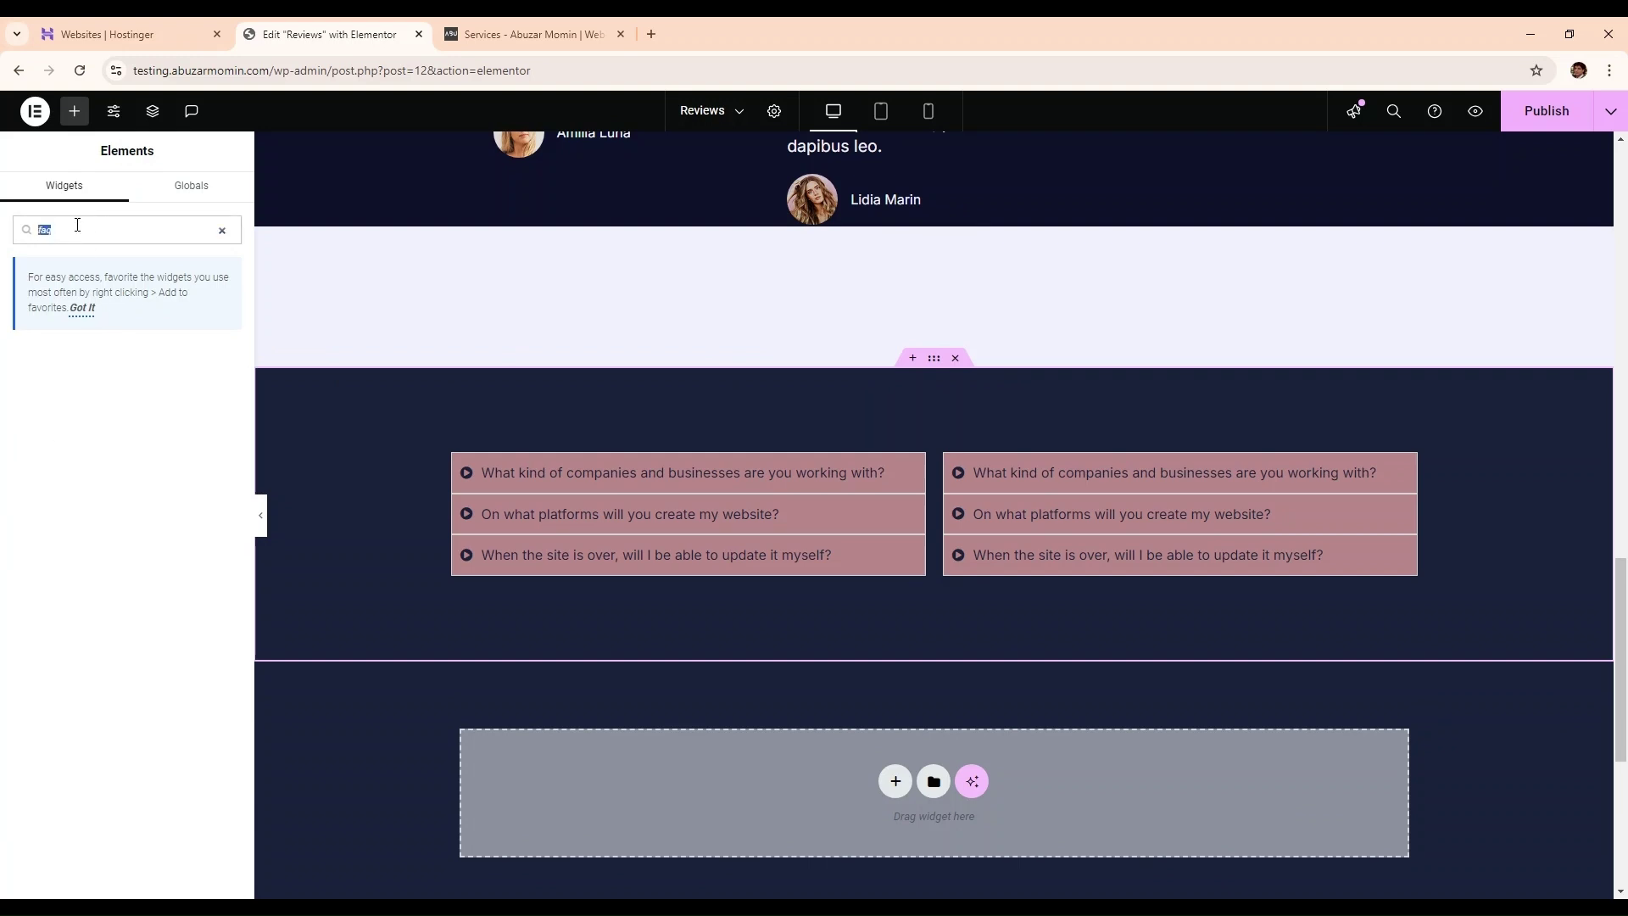
text(he)
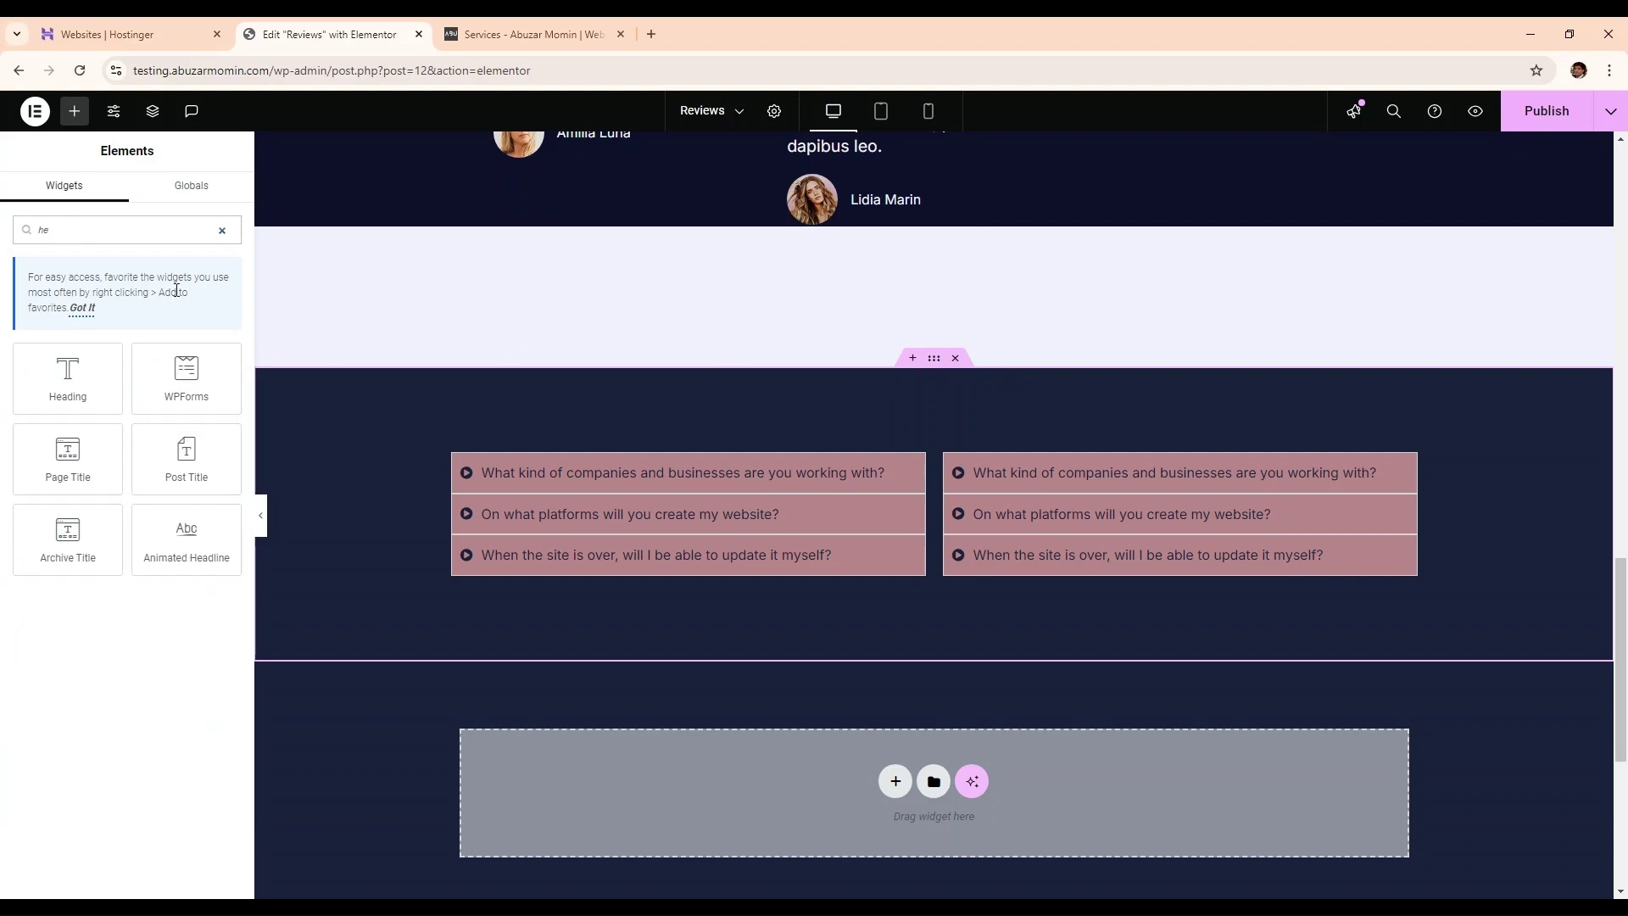
click(121, 369)
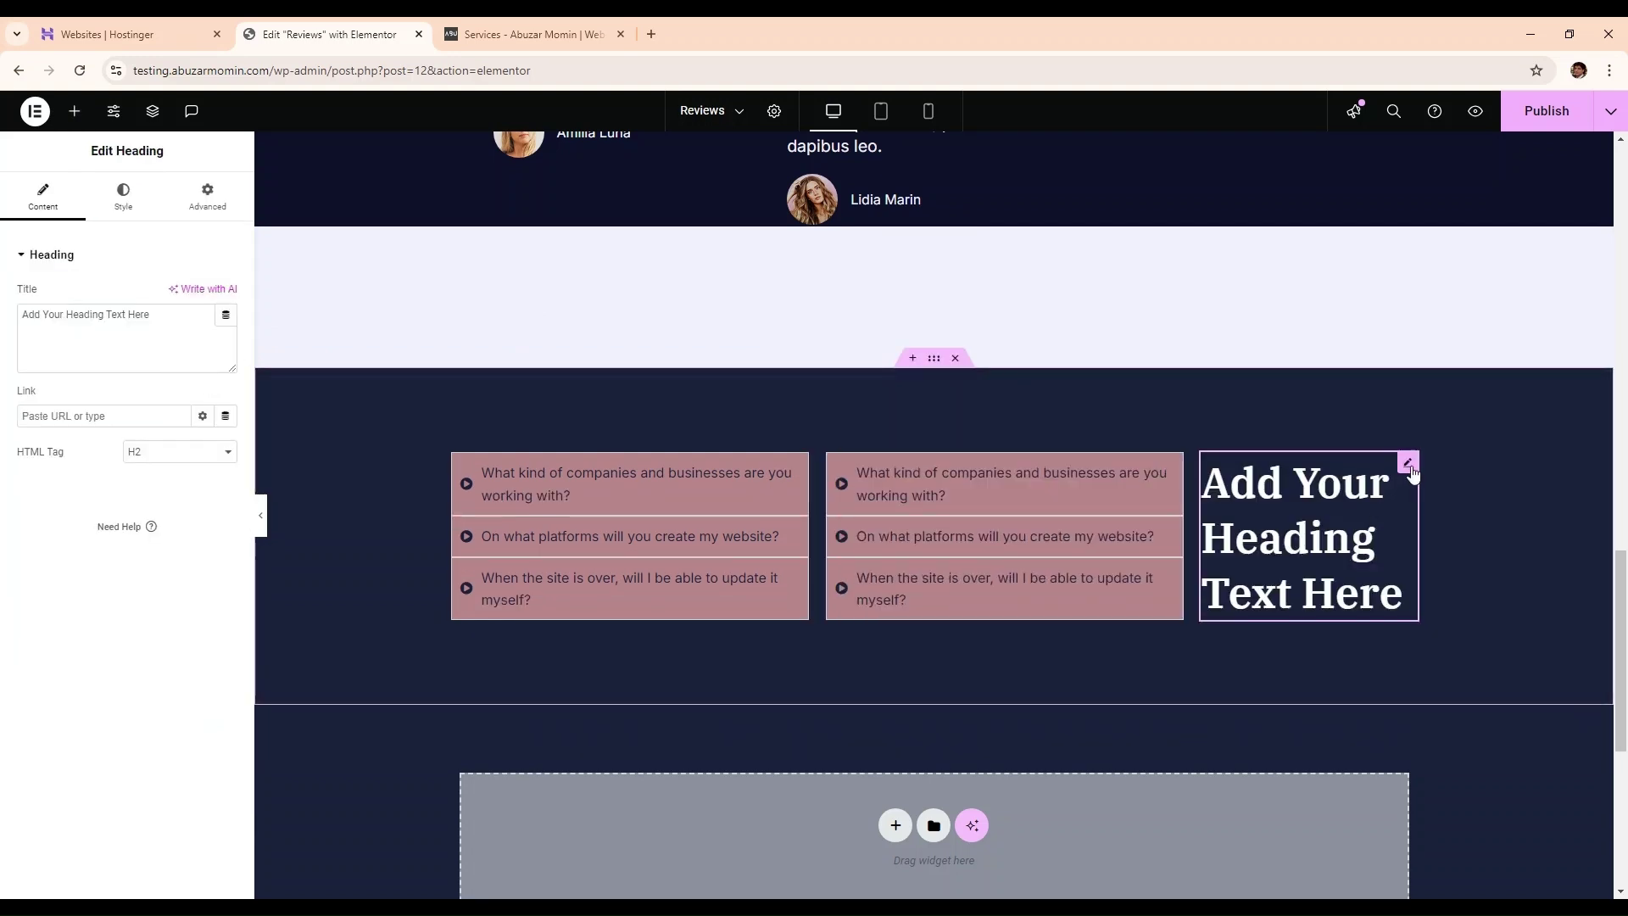
mouse_move(1411, 472)
mouse_down()
mouse_move(1254, 501)
mouse_move(466, 498)
mouse_move(478, 509)
mouse_move(425, 476)
mouse_up()
- Replace the new heading's placeholder title with "FAQ"
double_click(53, 314)
click(45, 315)
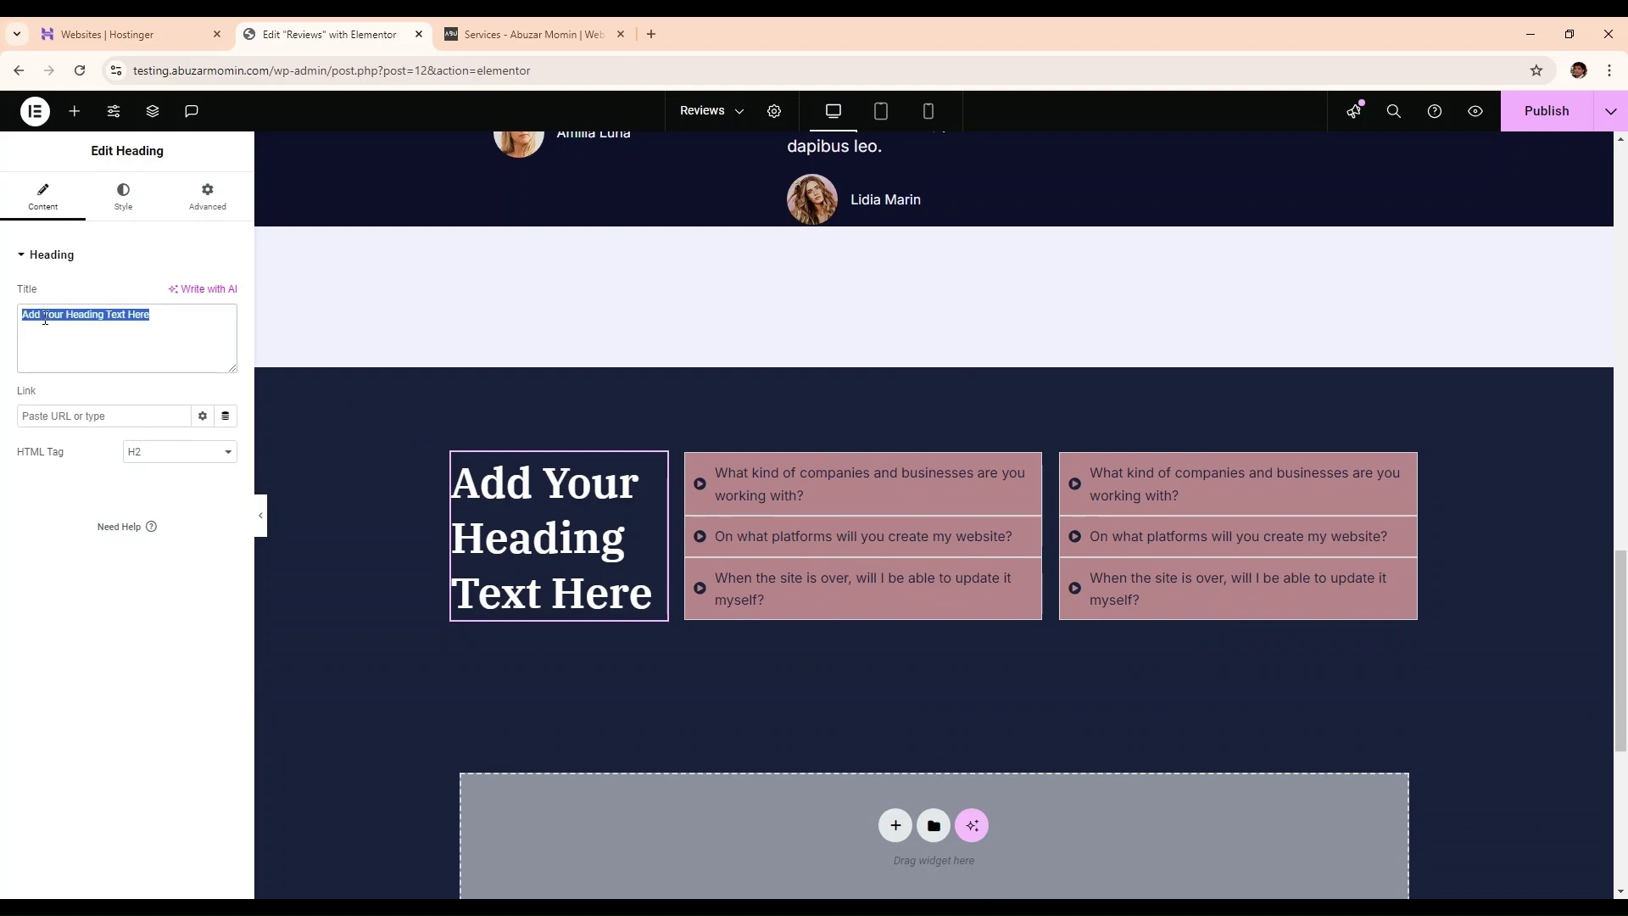
text(F)
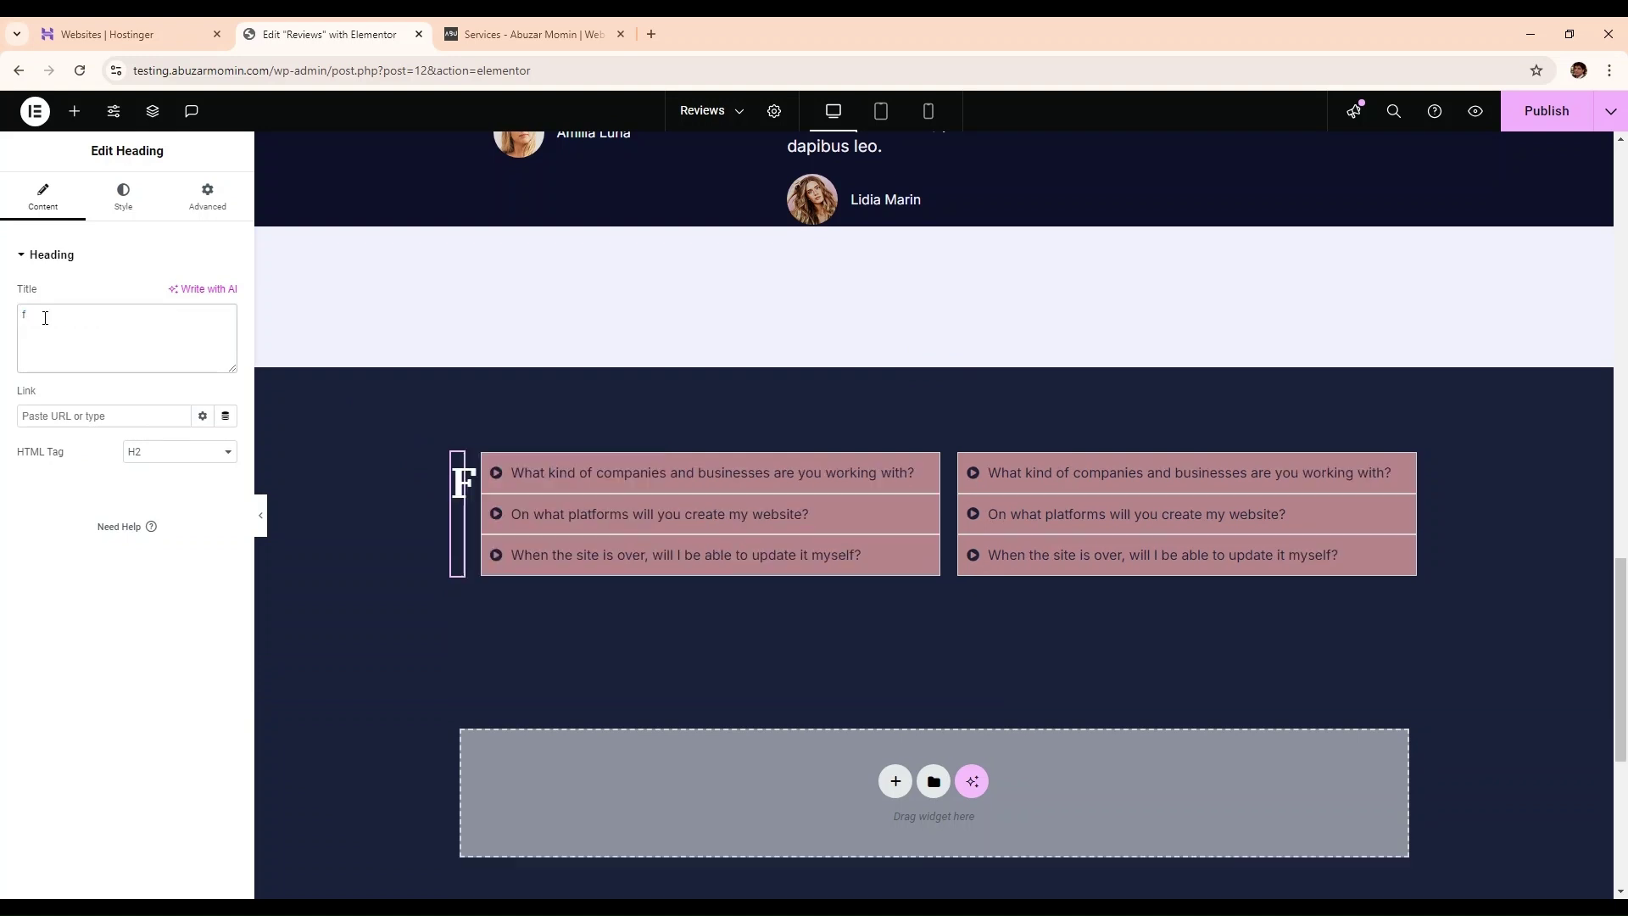
text(aq)
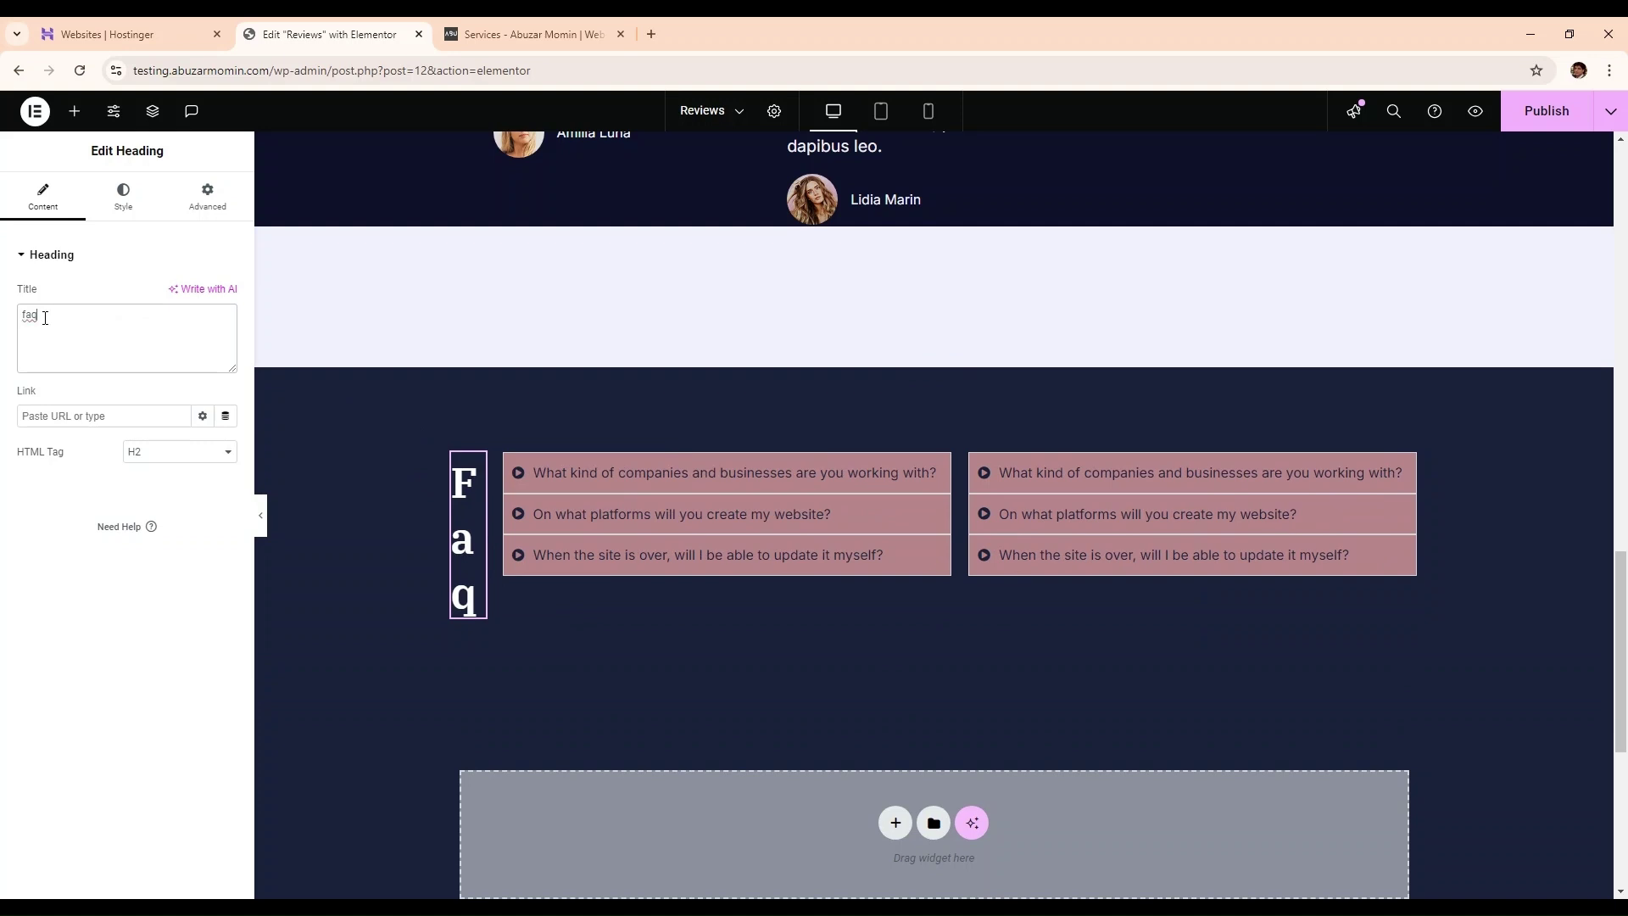
key(BackSpace)
key(BackSpace)
text(AQ)
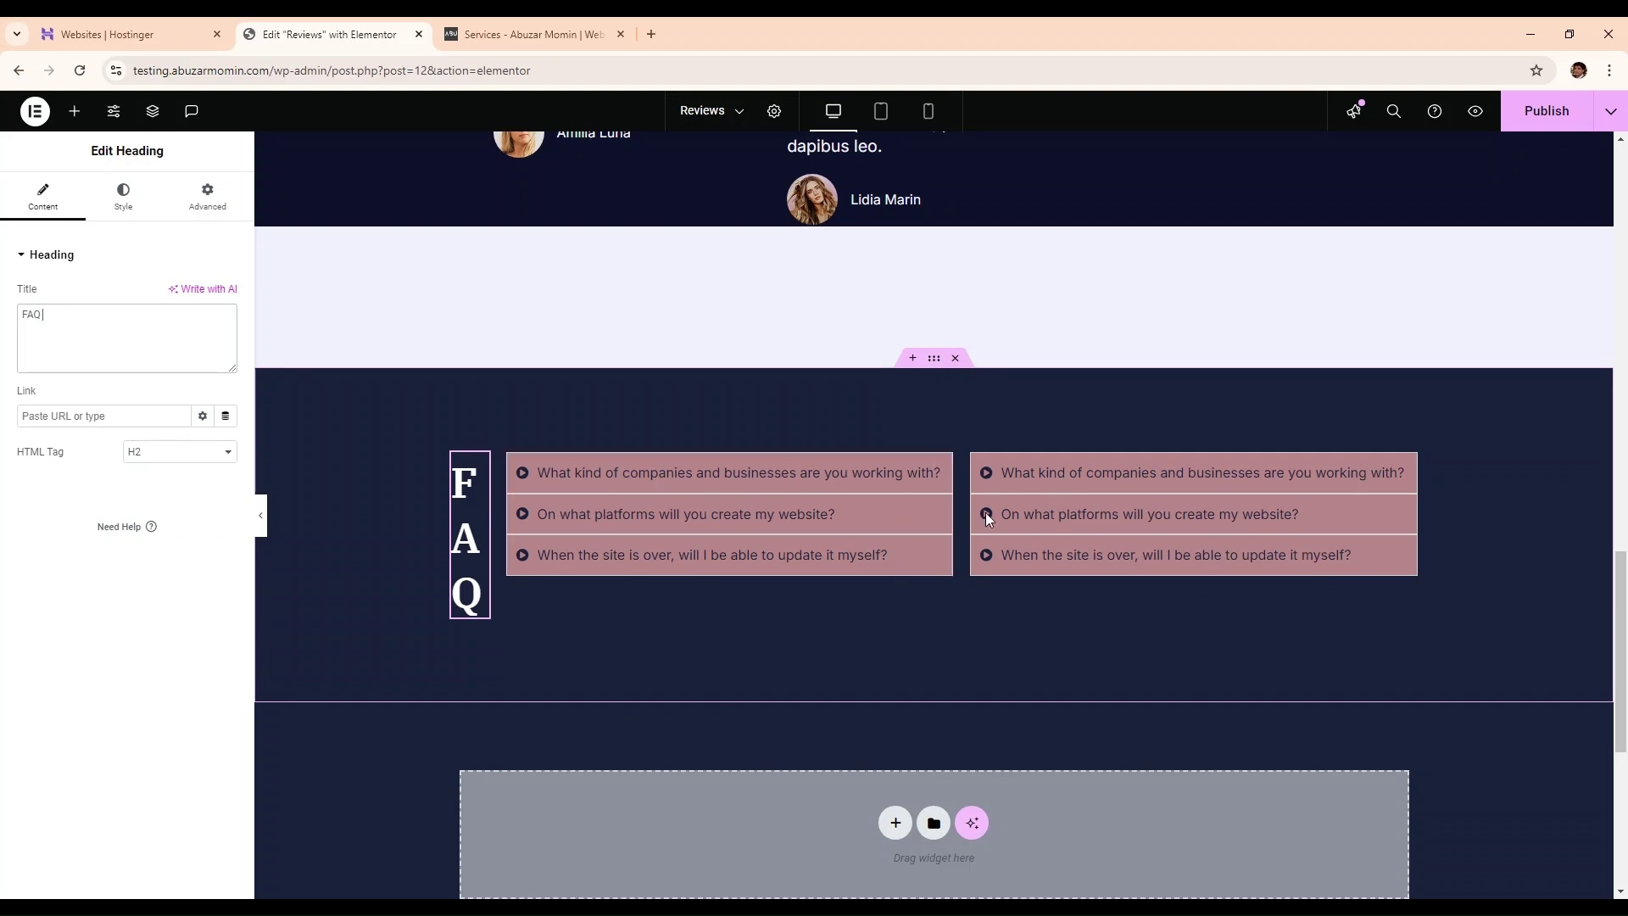
- Add a nested container between the FAQ heading and the first accordion
click(73, 111)
click(52, 436)
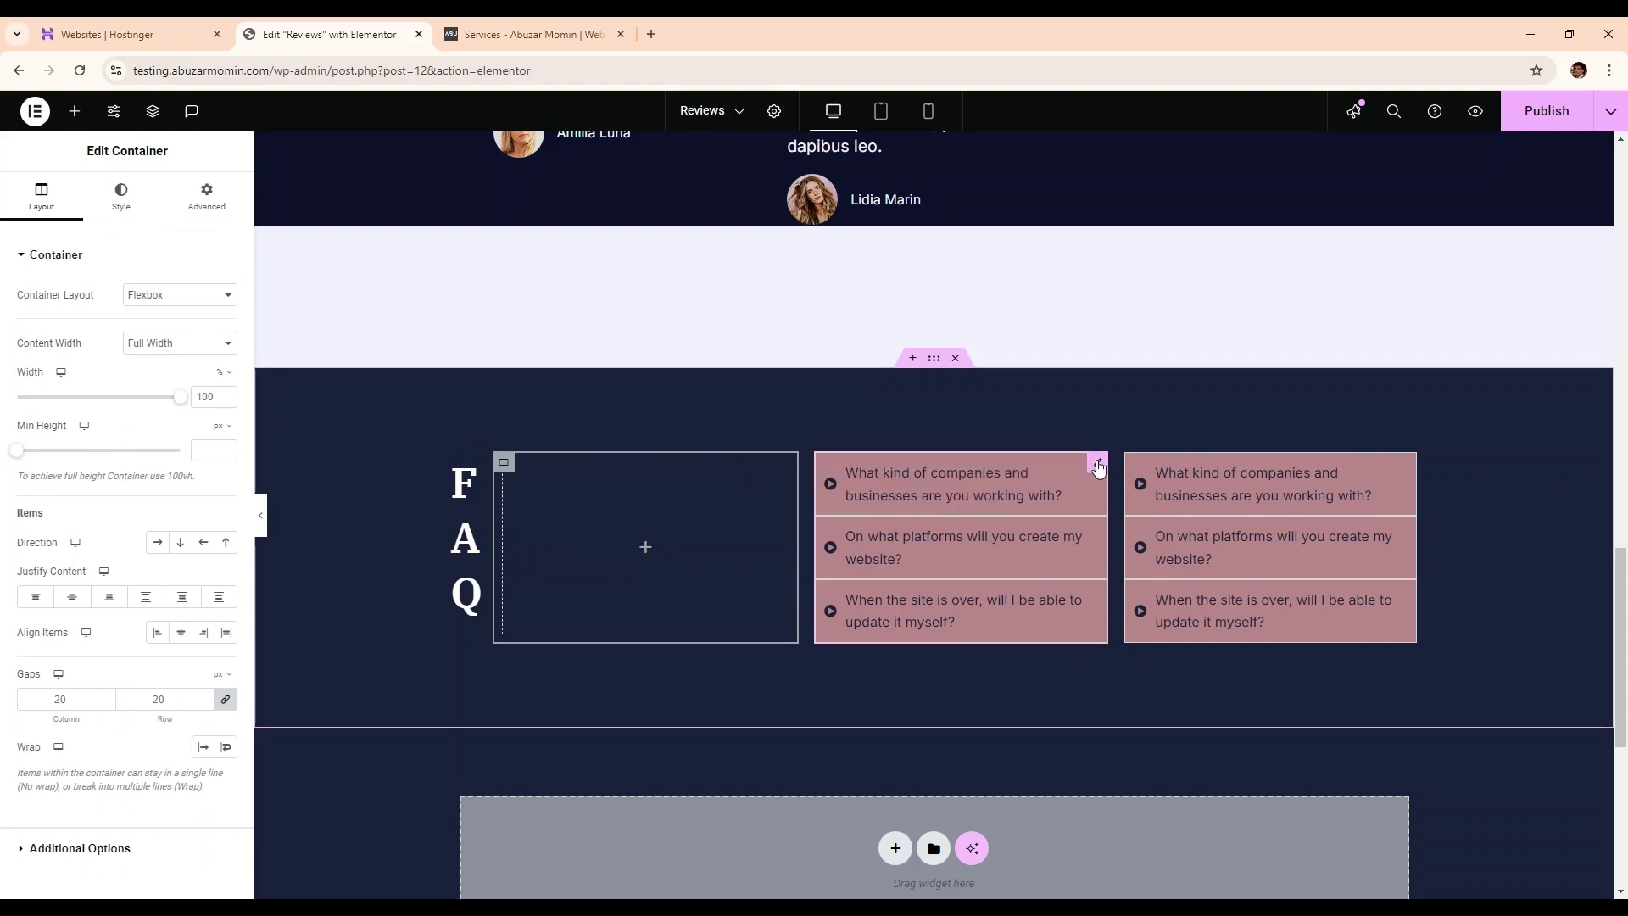
- Move both accordions into the nested container beside the FAQ heading
drag(1097, 466, 570, 485)
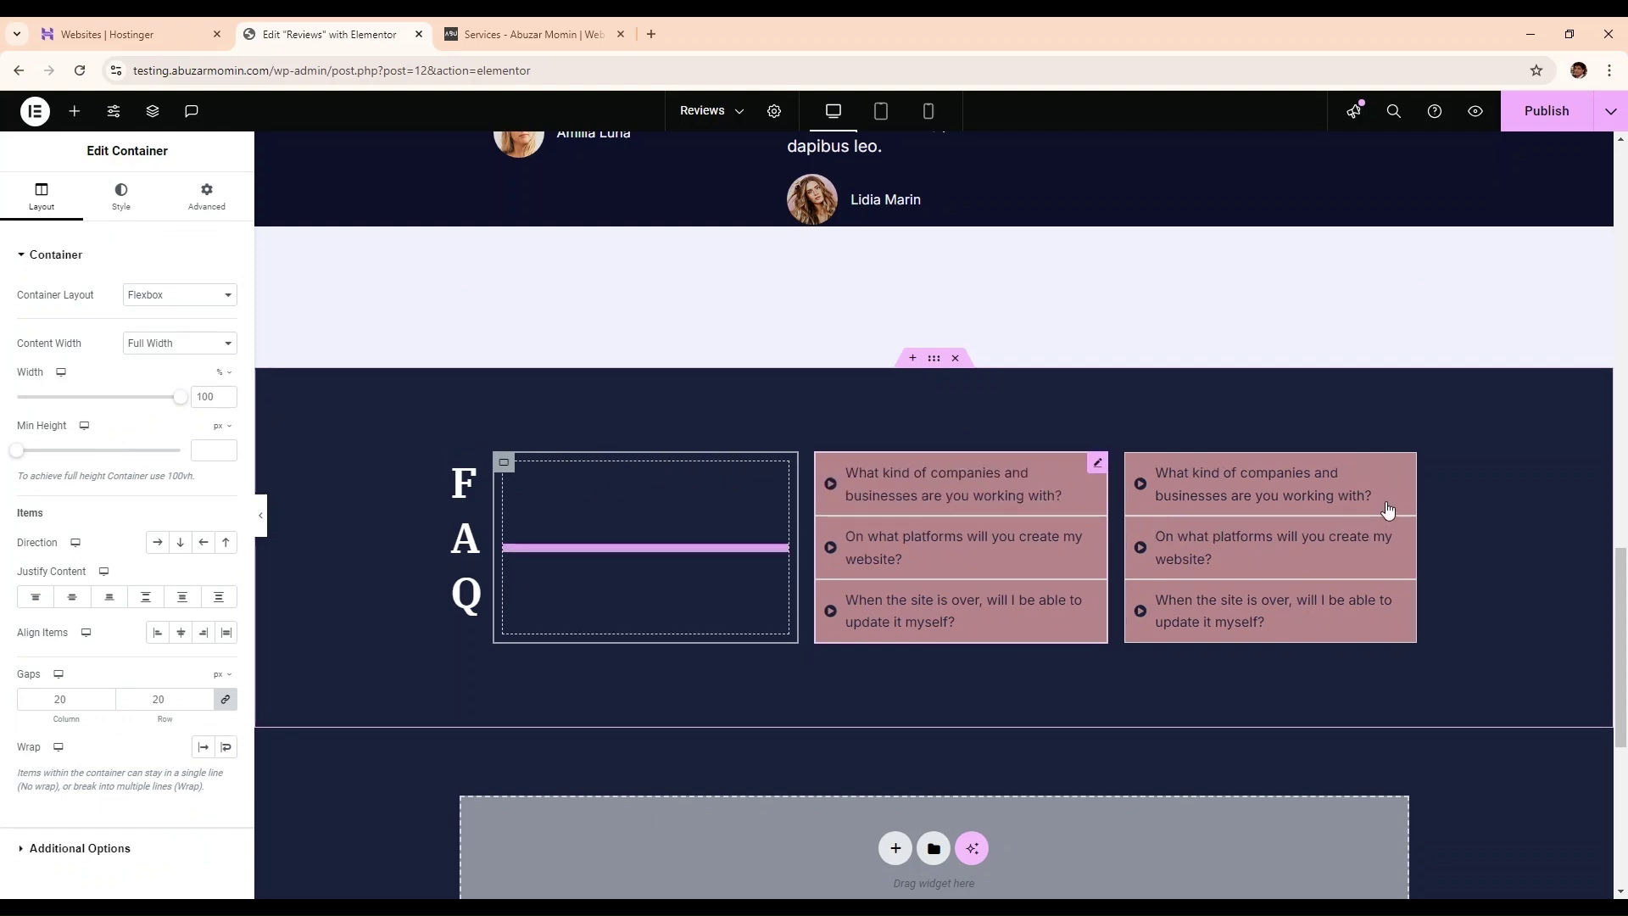
drag(1387, 508, 644, 547)
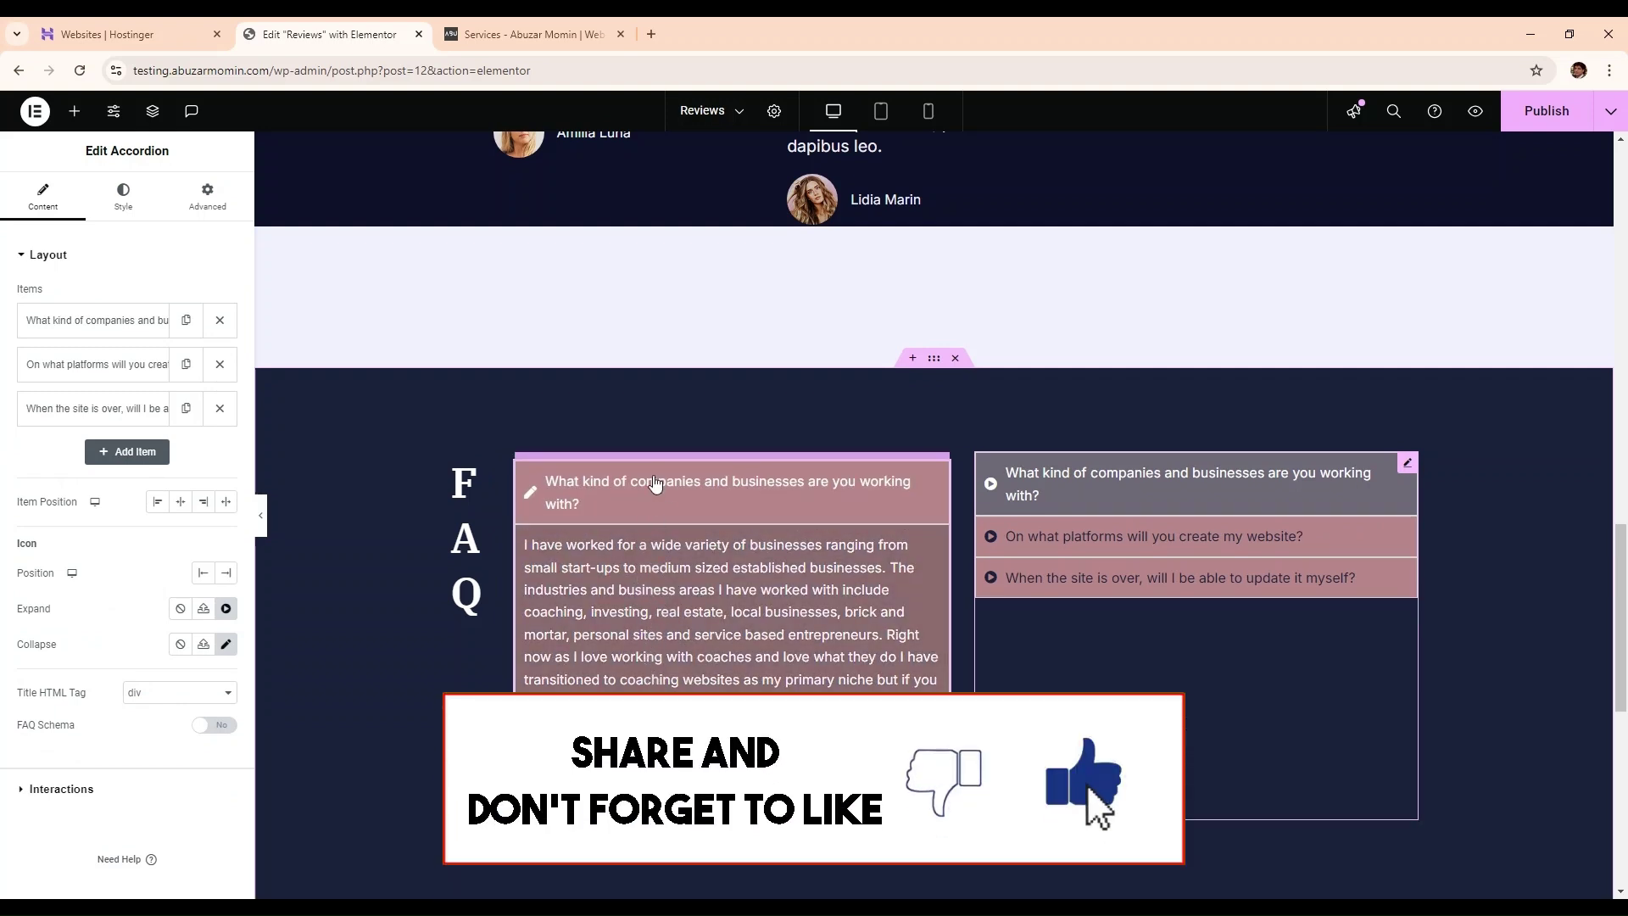
drag(653, 483, 1102, 611)
- Try row and column directions for the nested container that holds both accordions
click(292, 490)
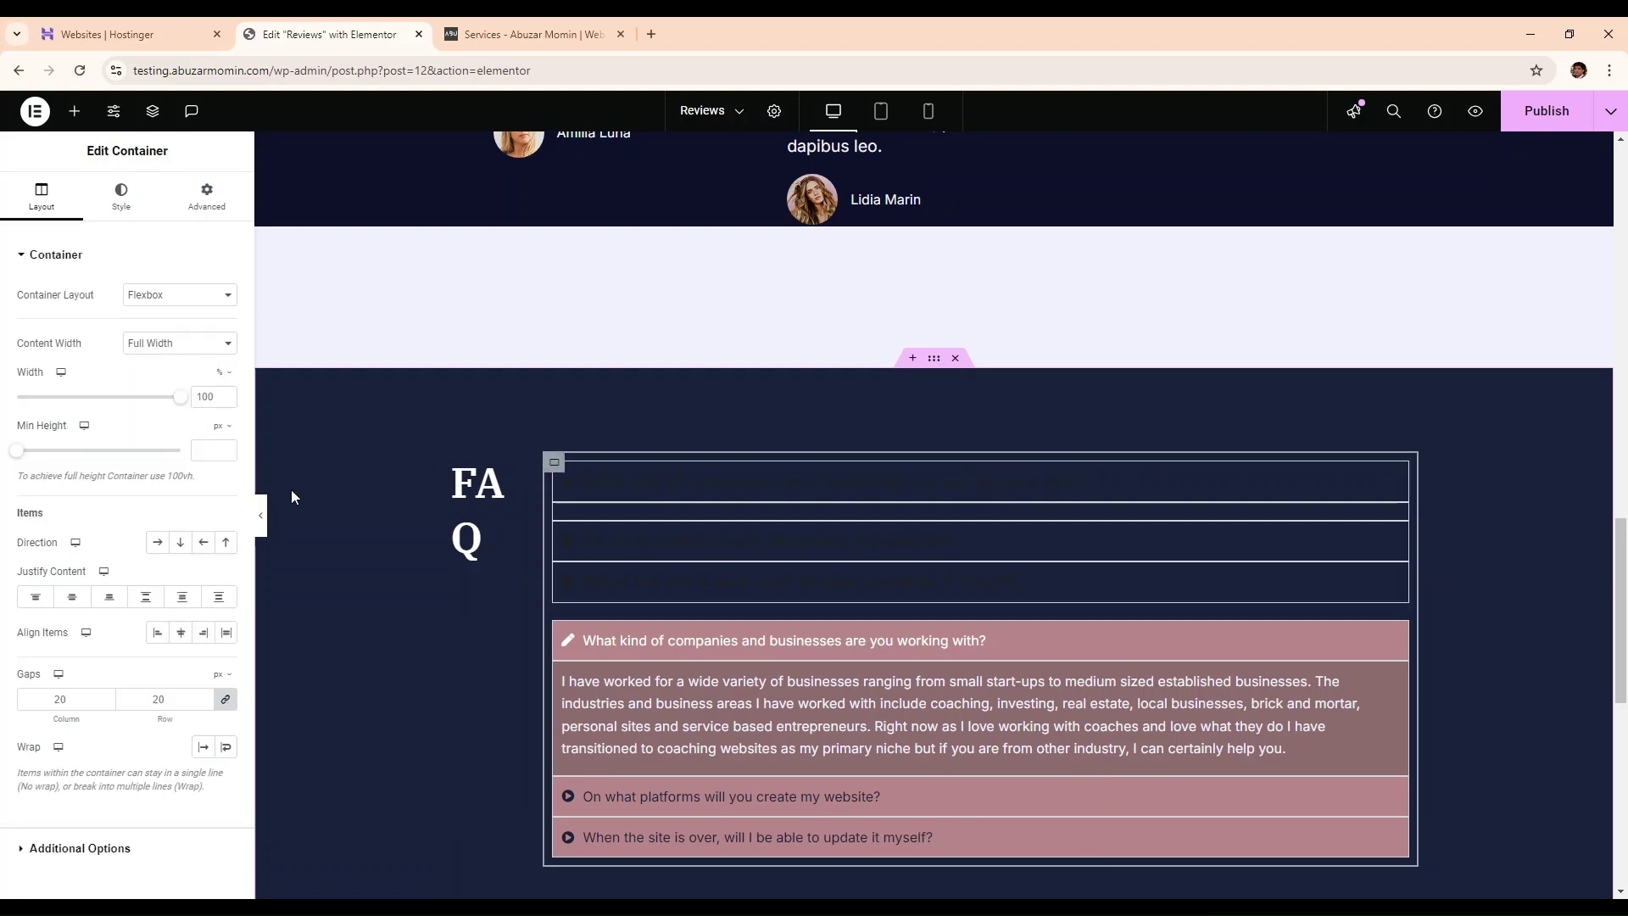
click(157, 541)
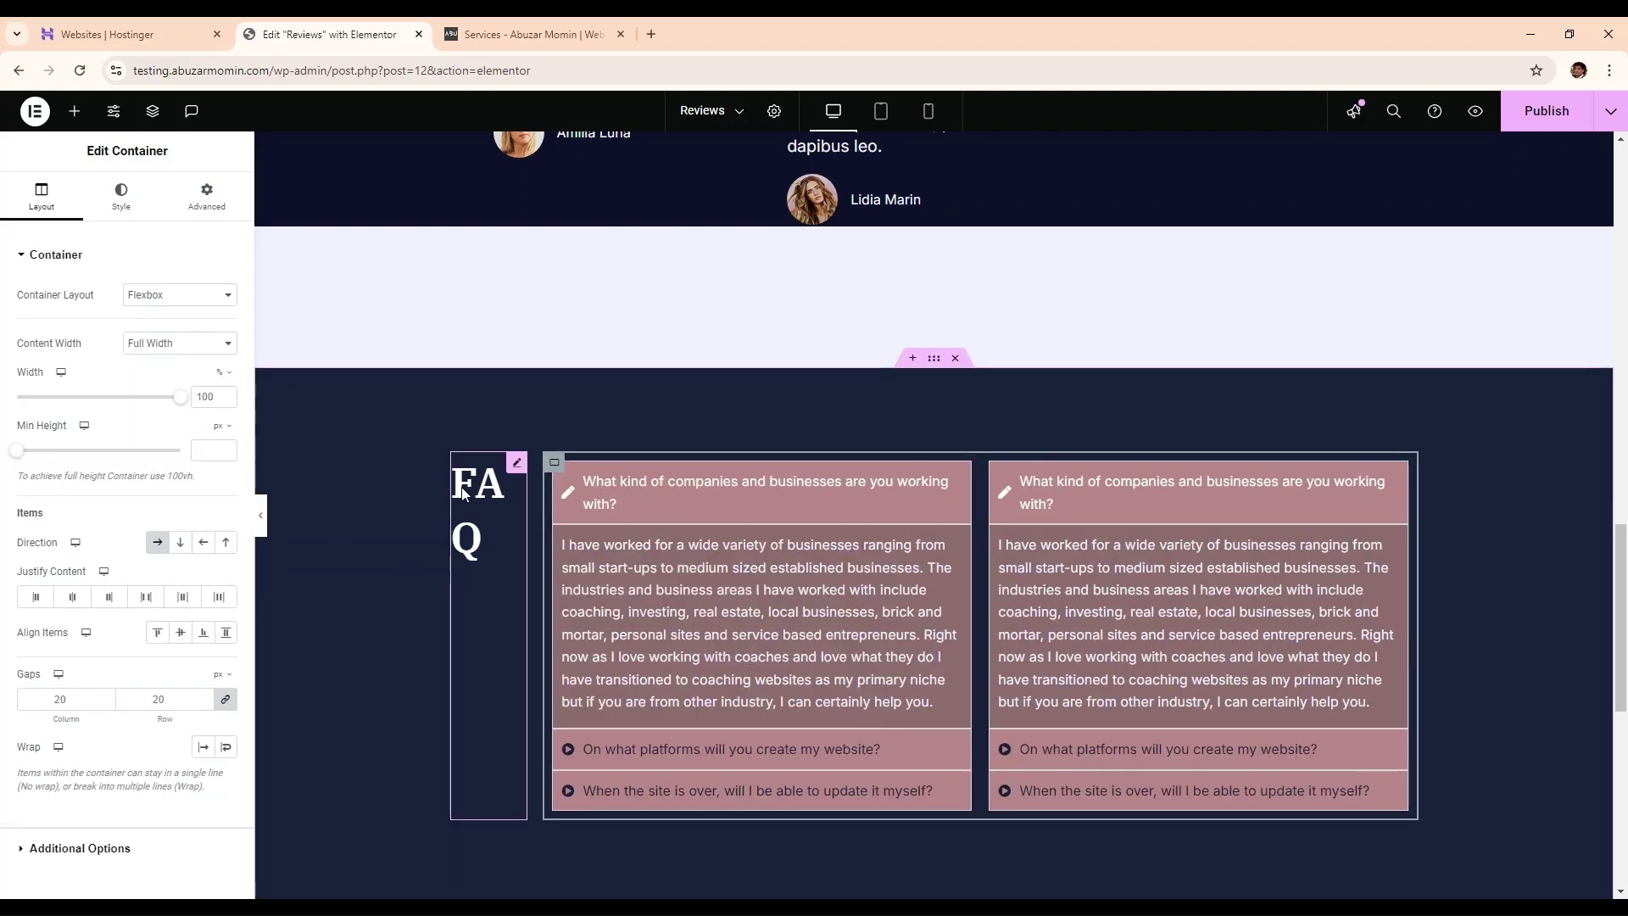
click(180, 542)
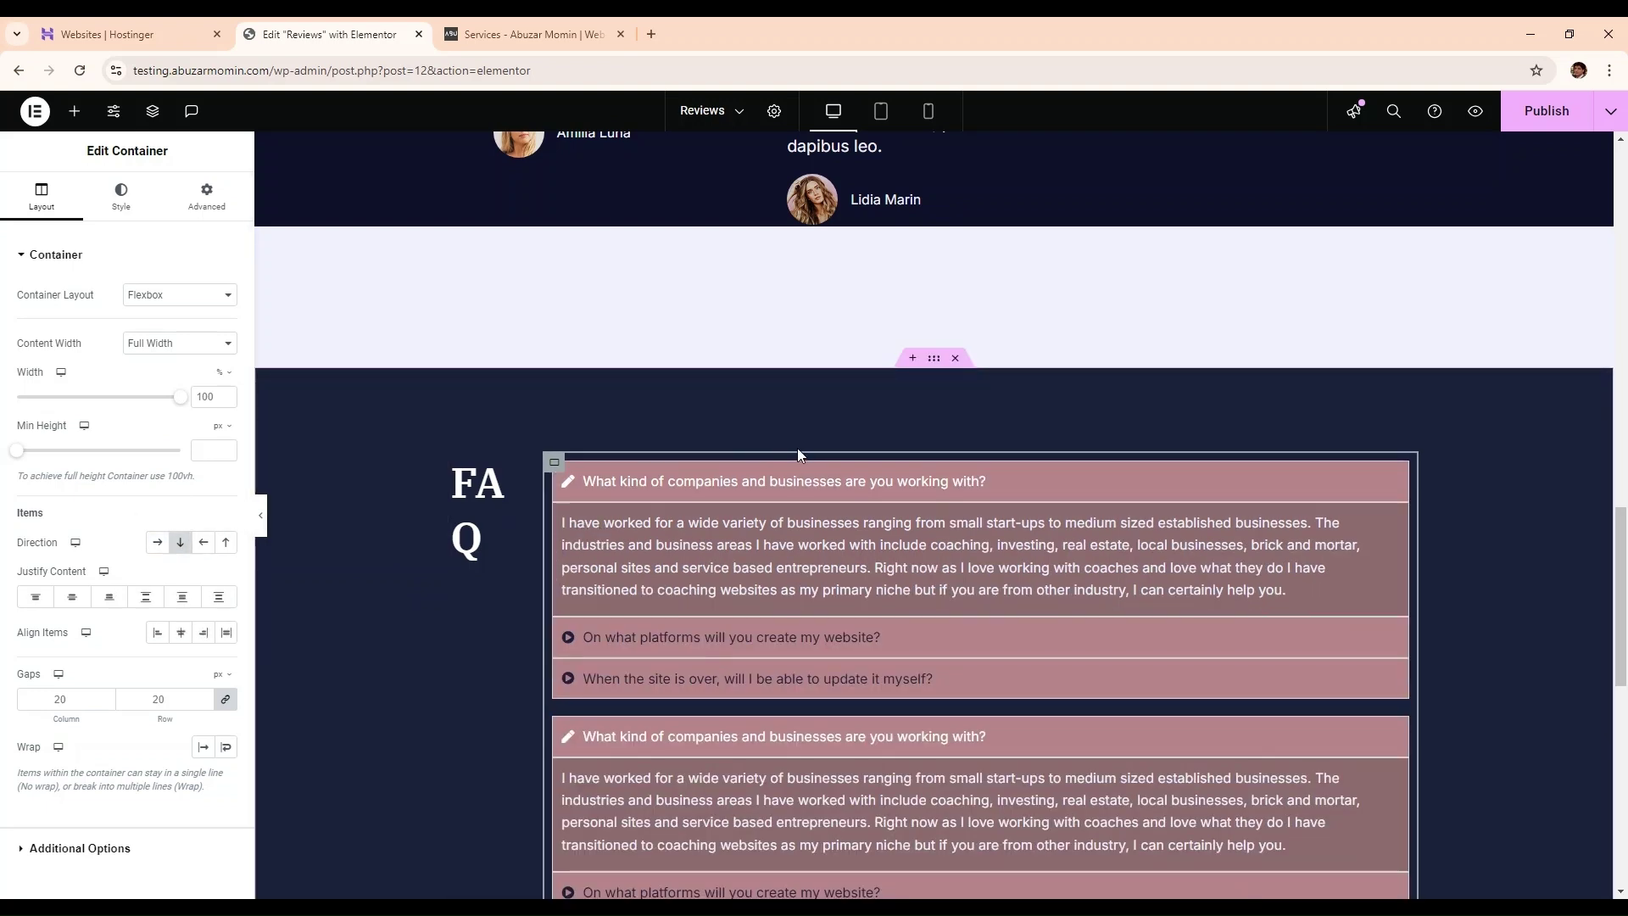
- Set the outer FAQ section container's direction to column so the heading sits above the accordions
click(940, 364)
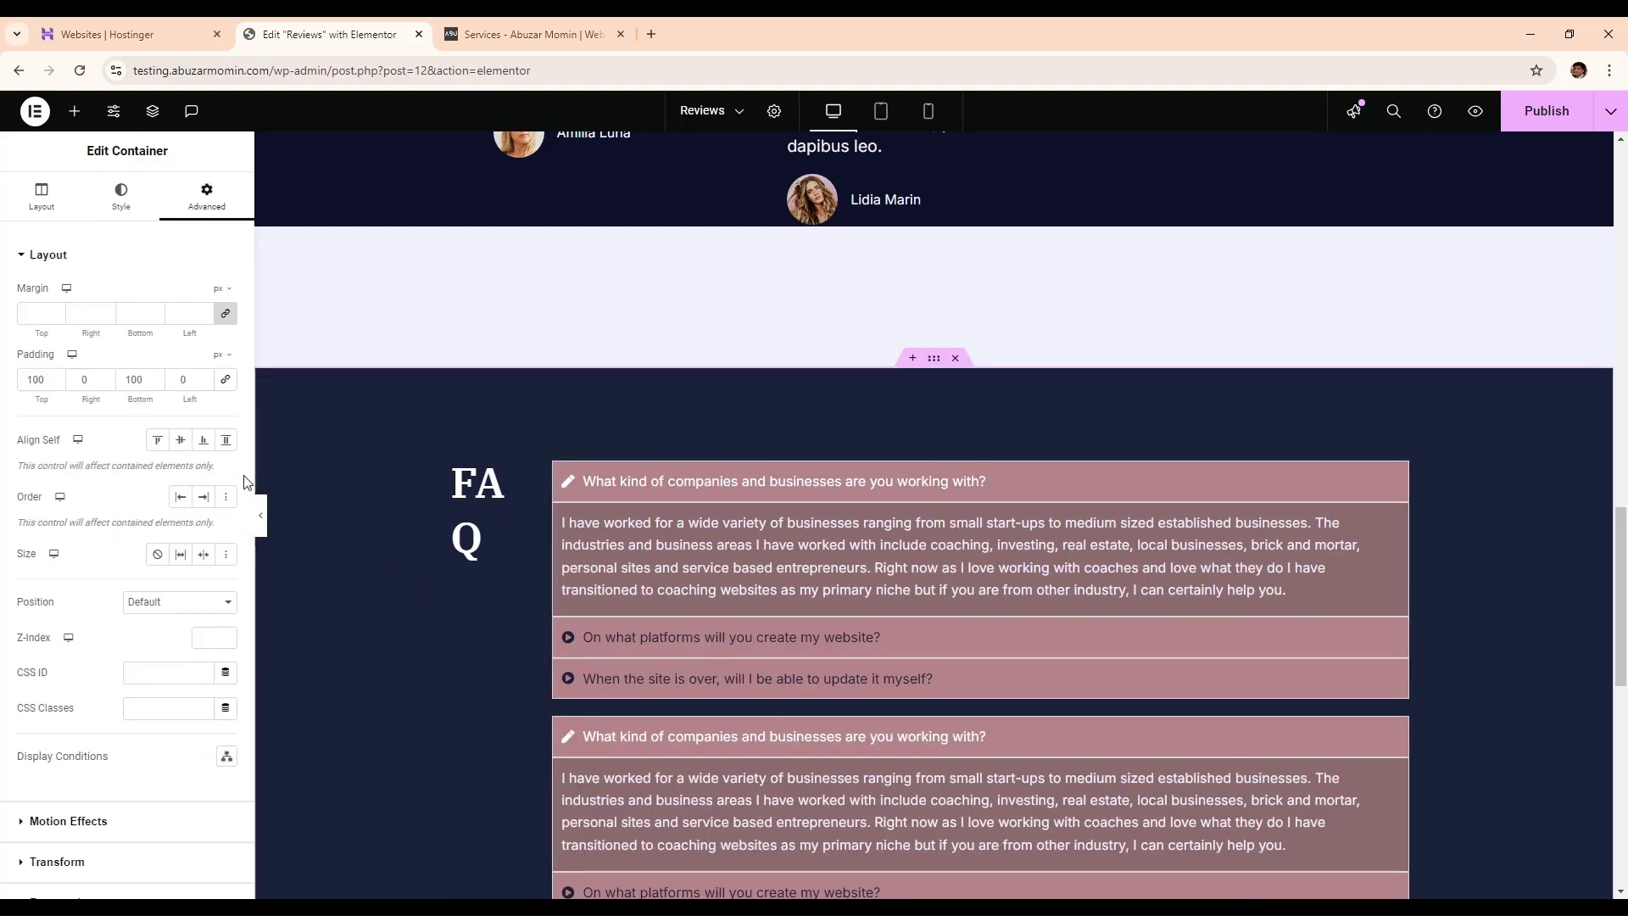
click(40, 197)
click(179, 541)
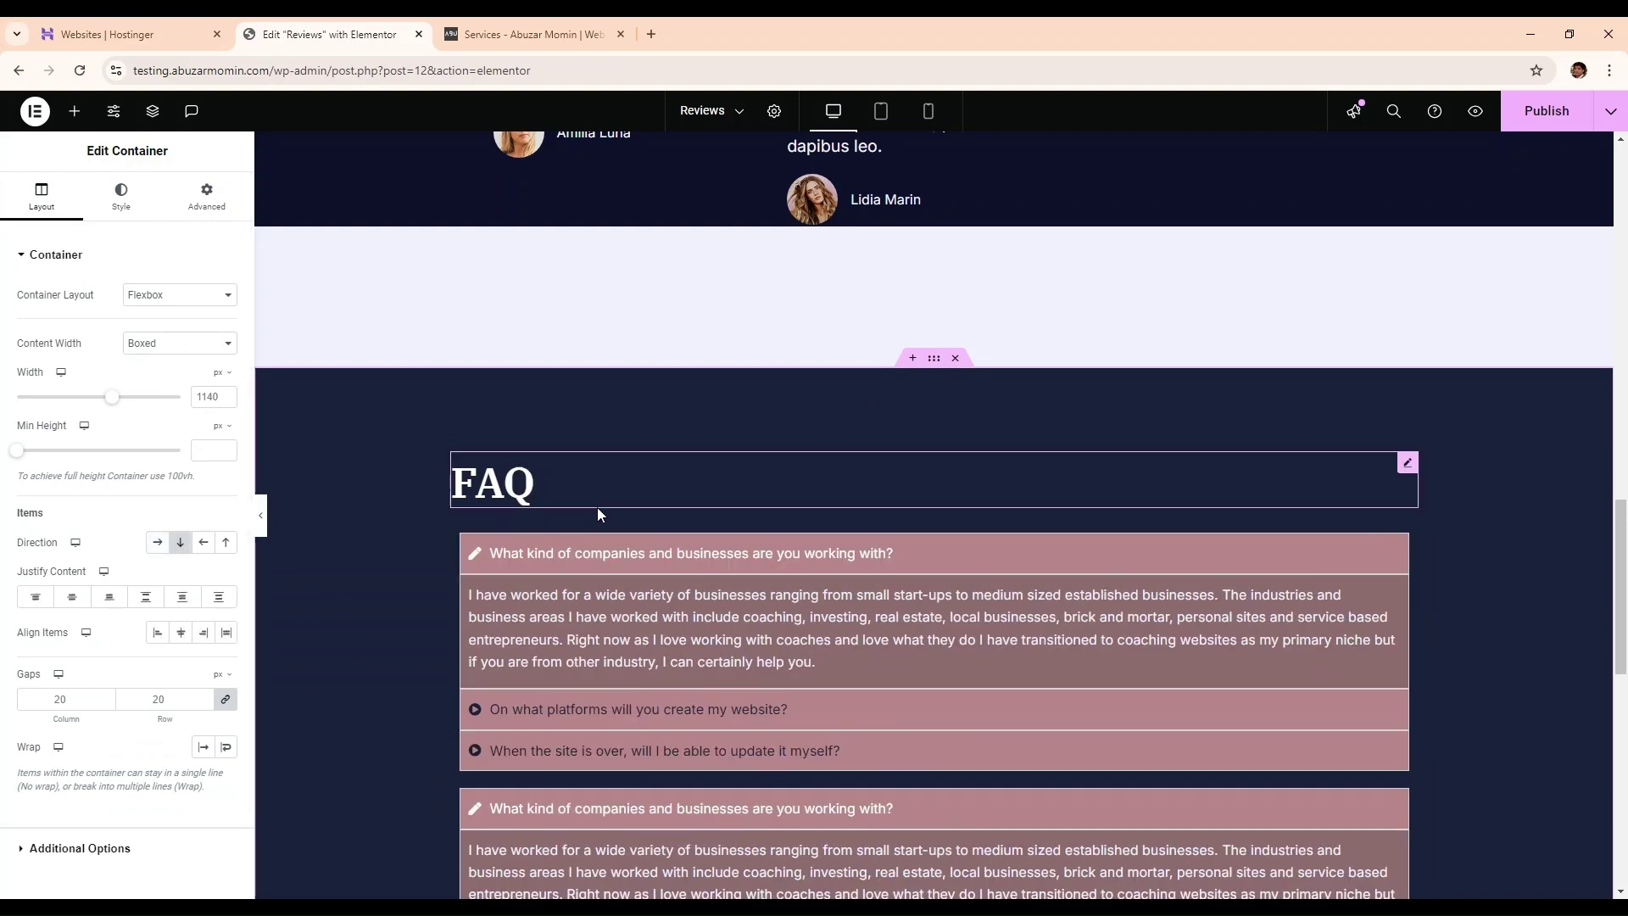
- Center-align the FAQ heading above the accordions
click(631, 479)
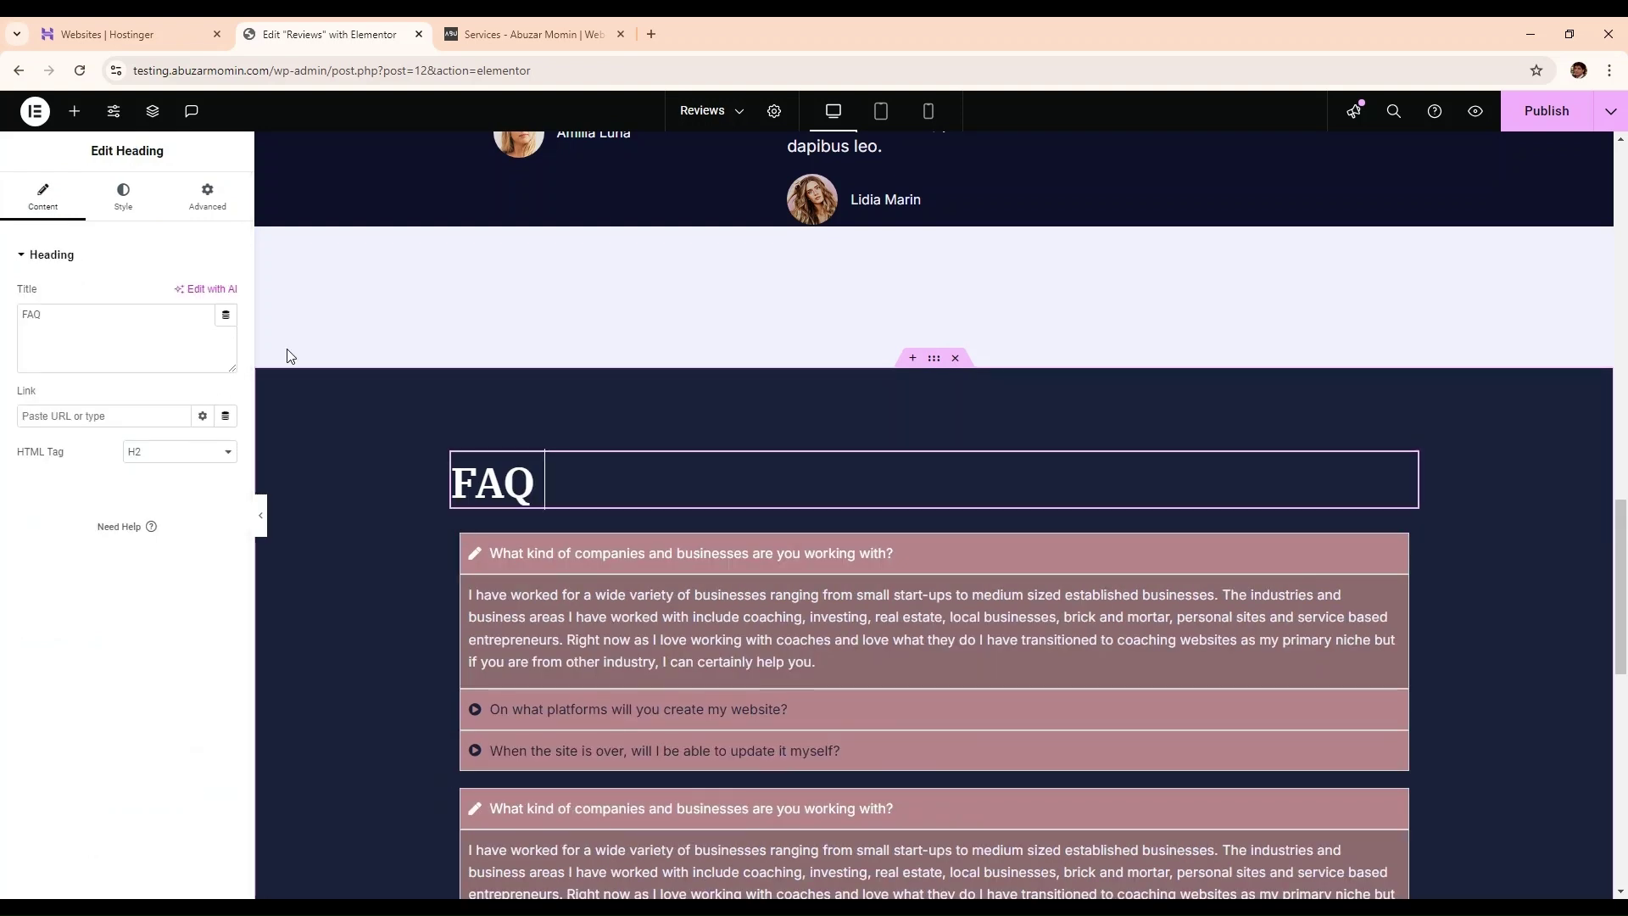
click(123, 197)
click(179, 294)
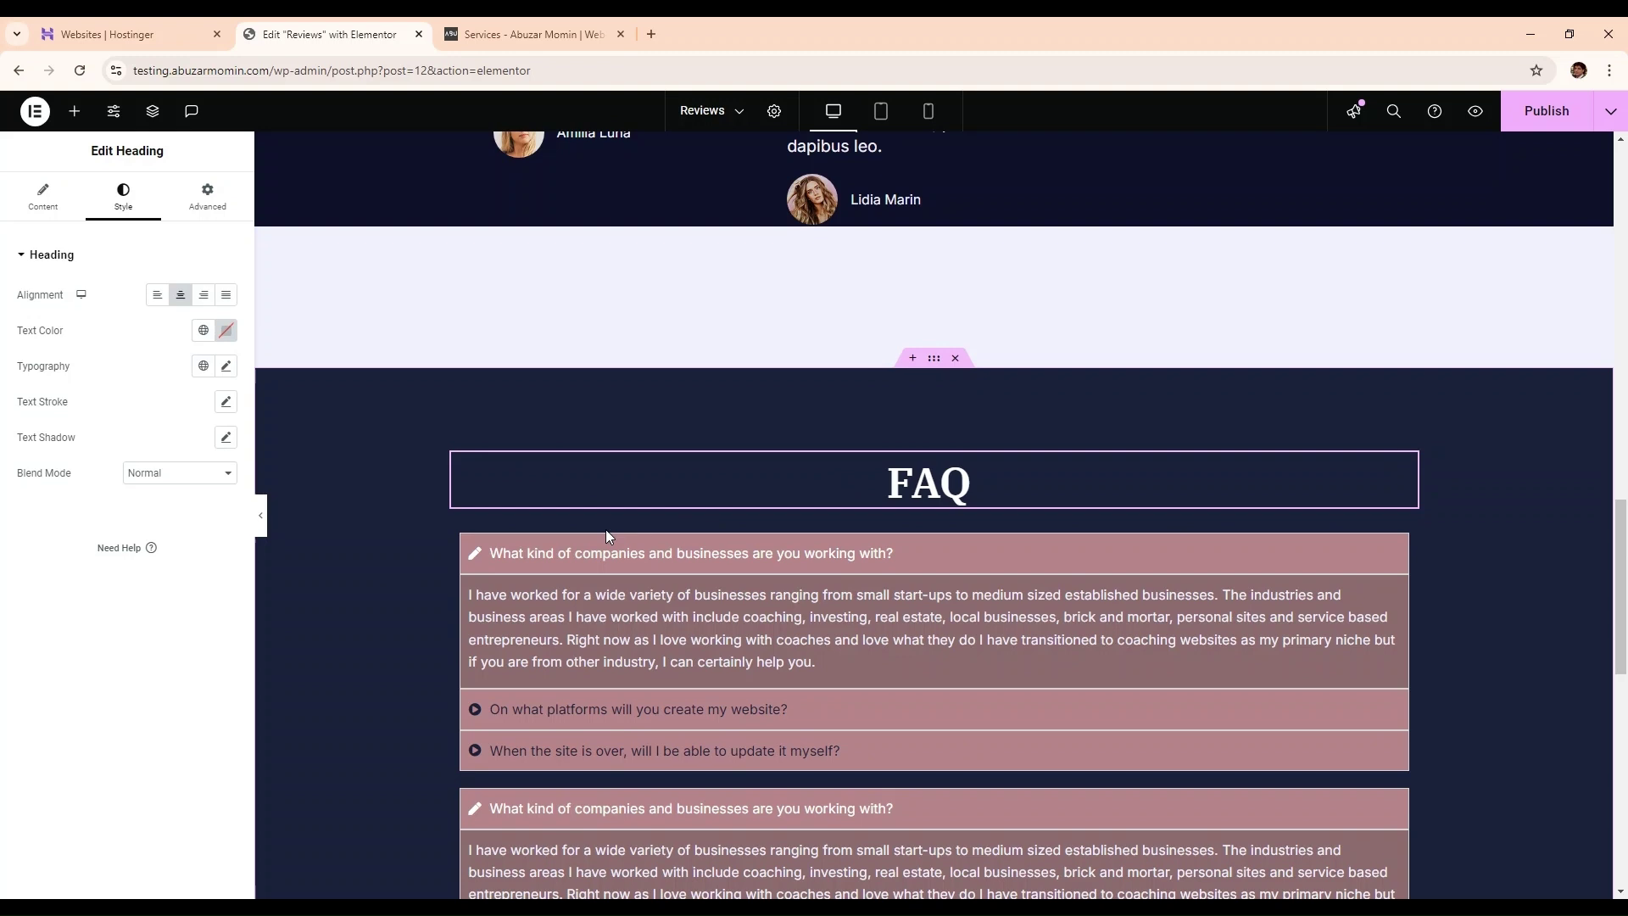
- Set the nested accordion container's direction to row so the two accordions sit side by side
click(461, 536)
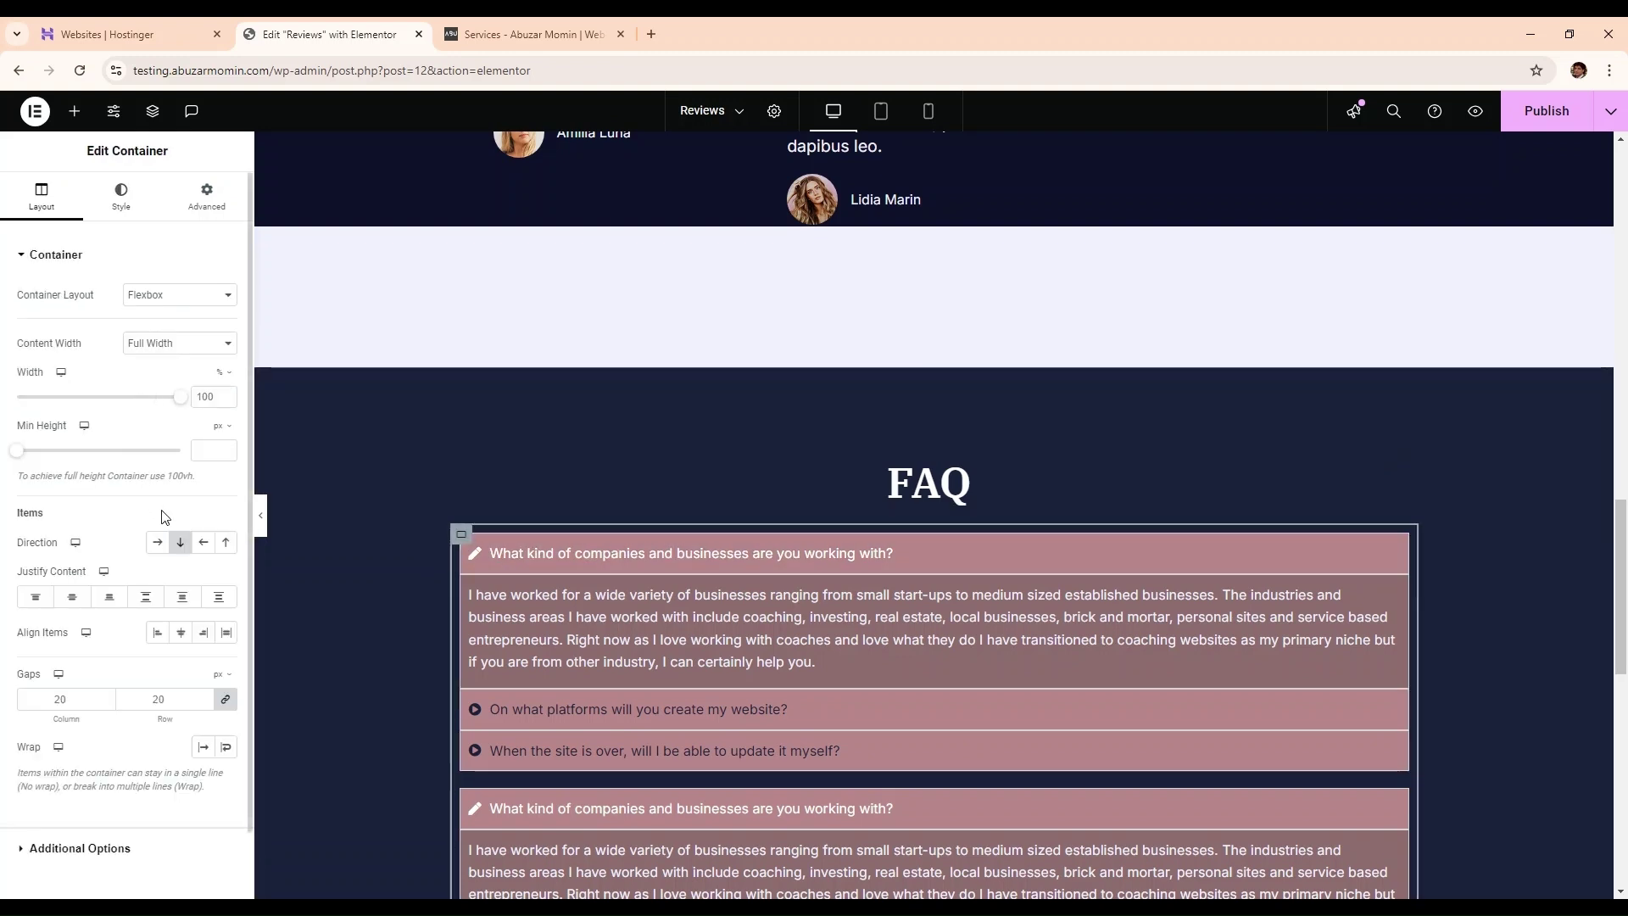
click(157, 544)
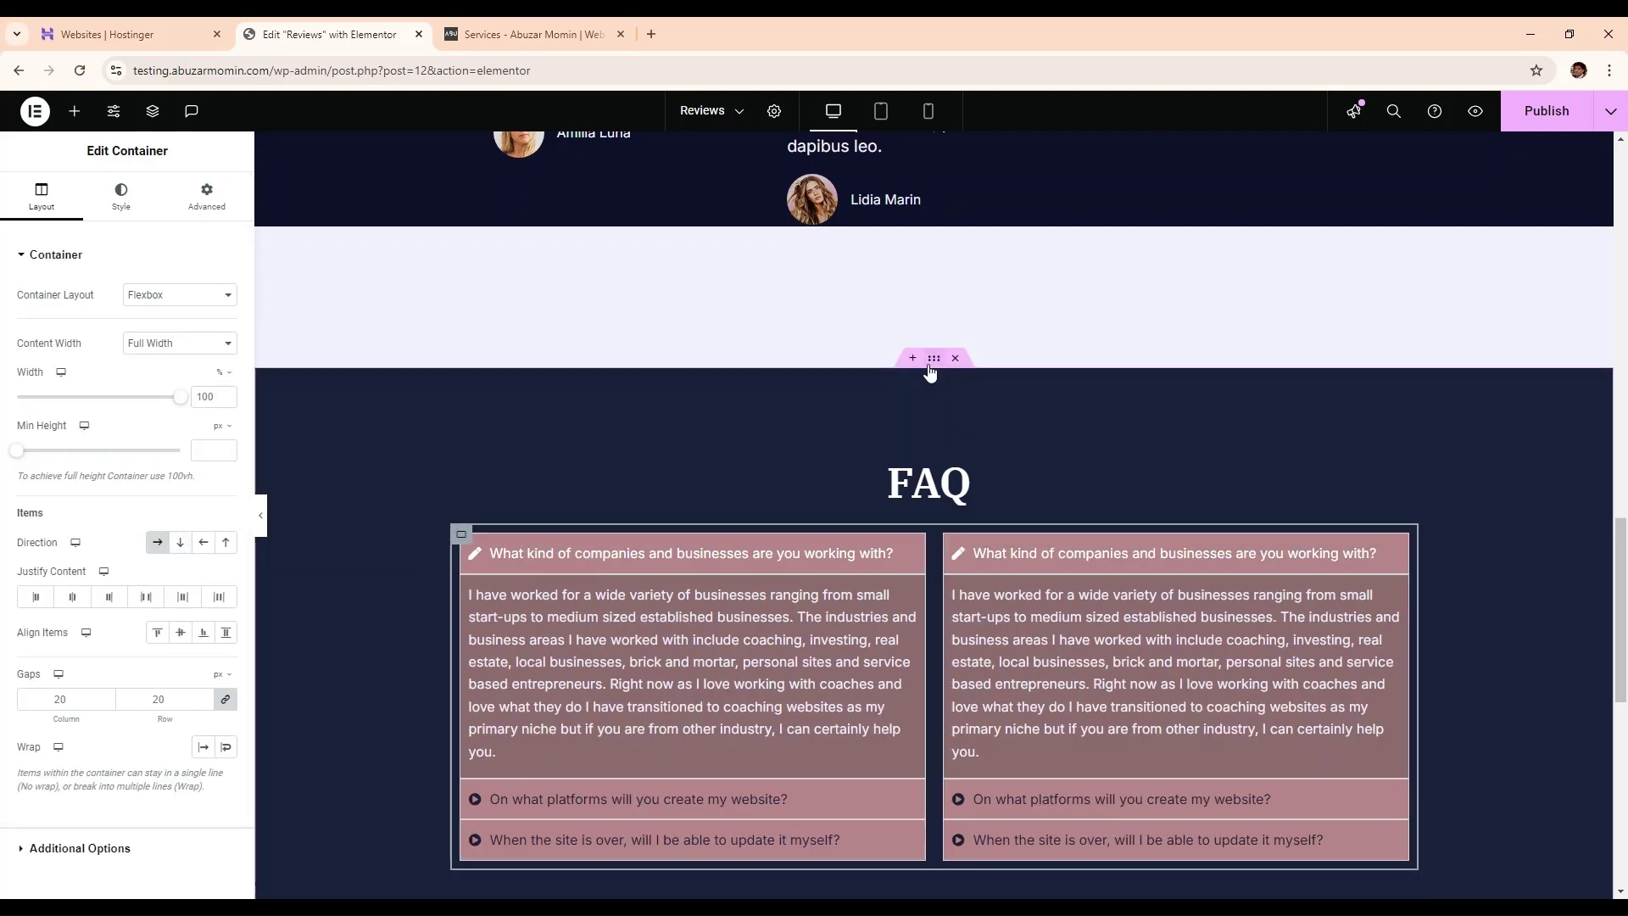
- Change the section heading's title to "FAQs"
click(932, 481)
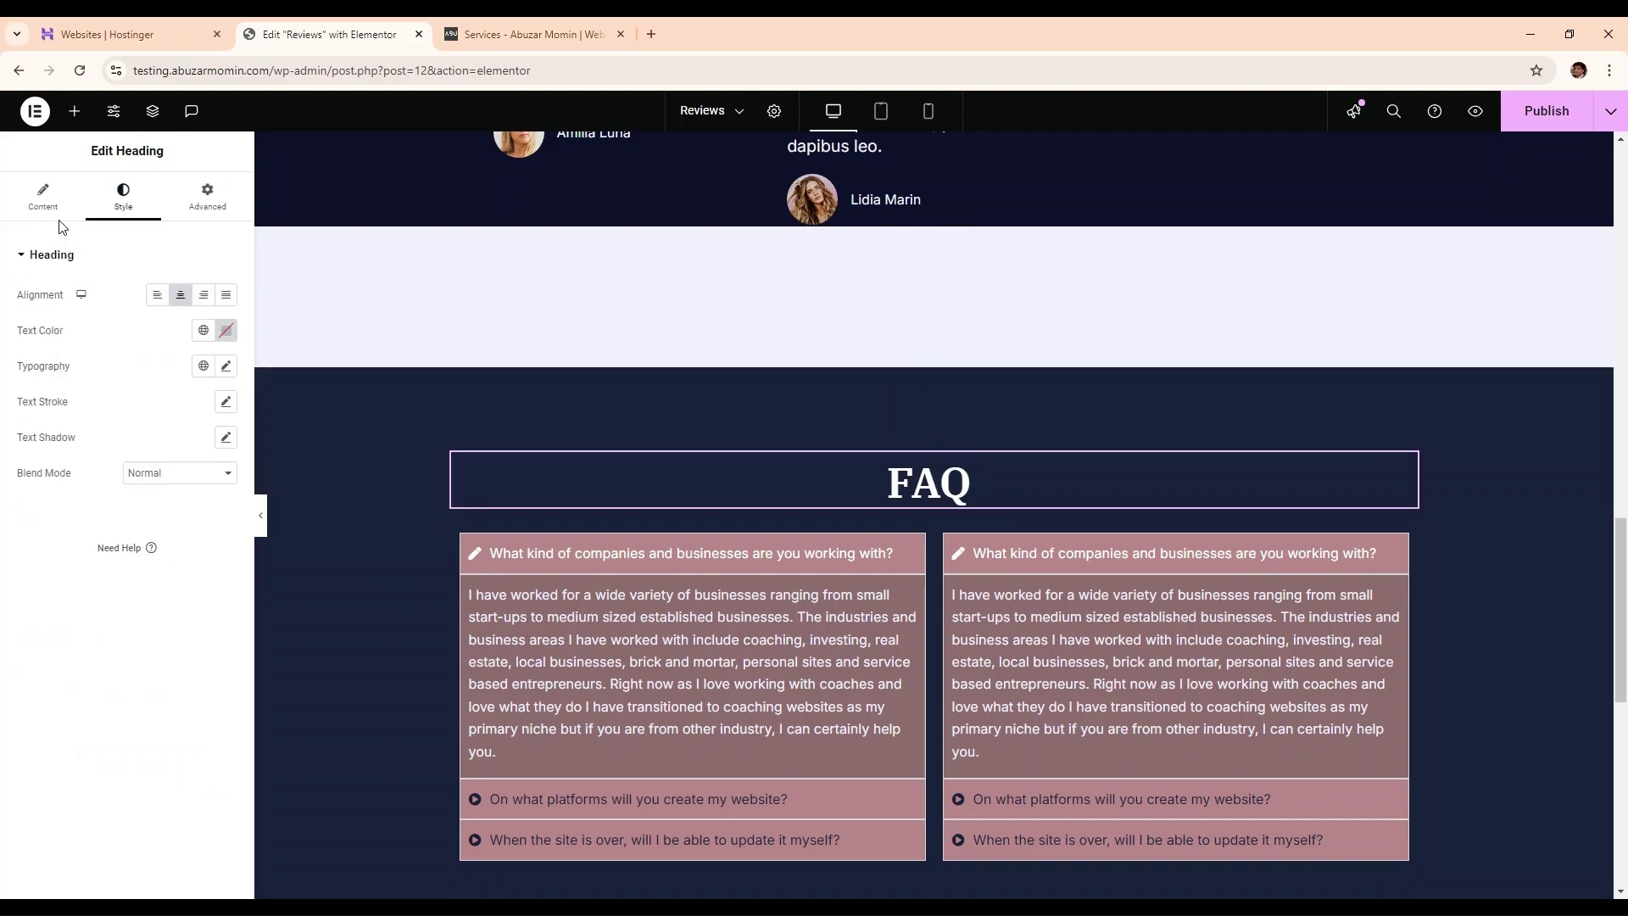
click(46, 197)
click(51, 310)
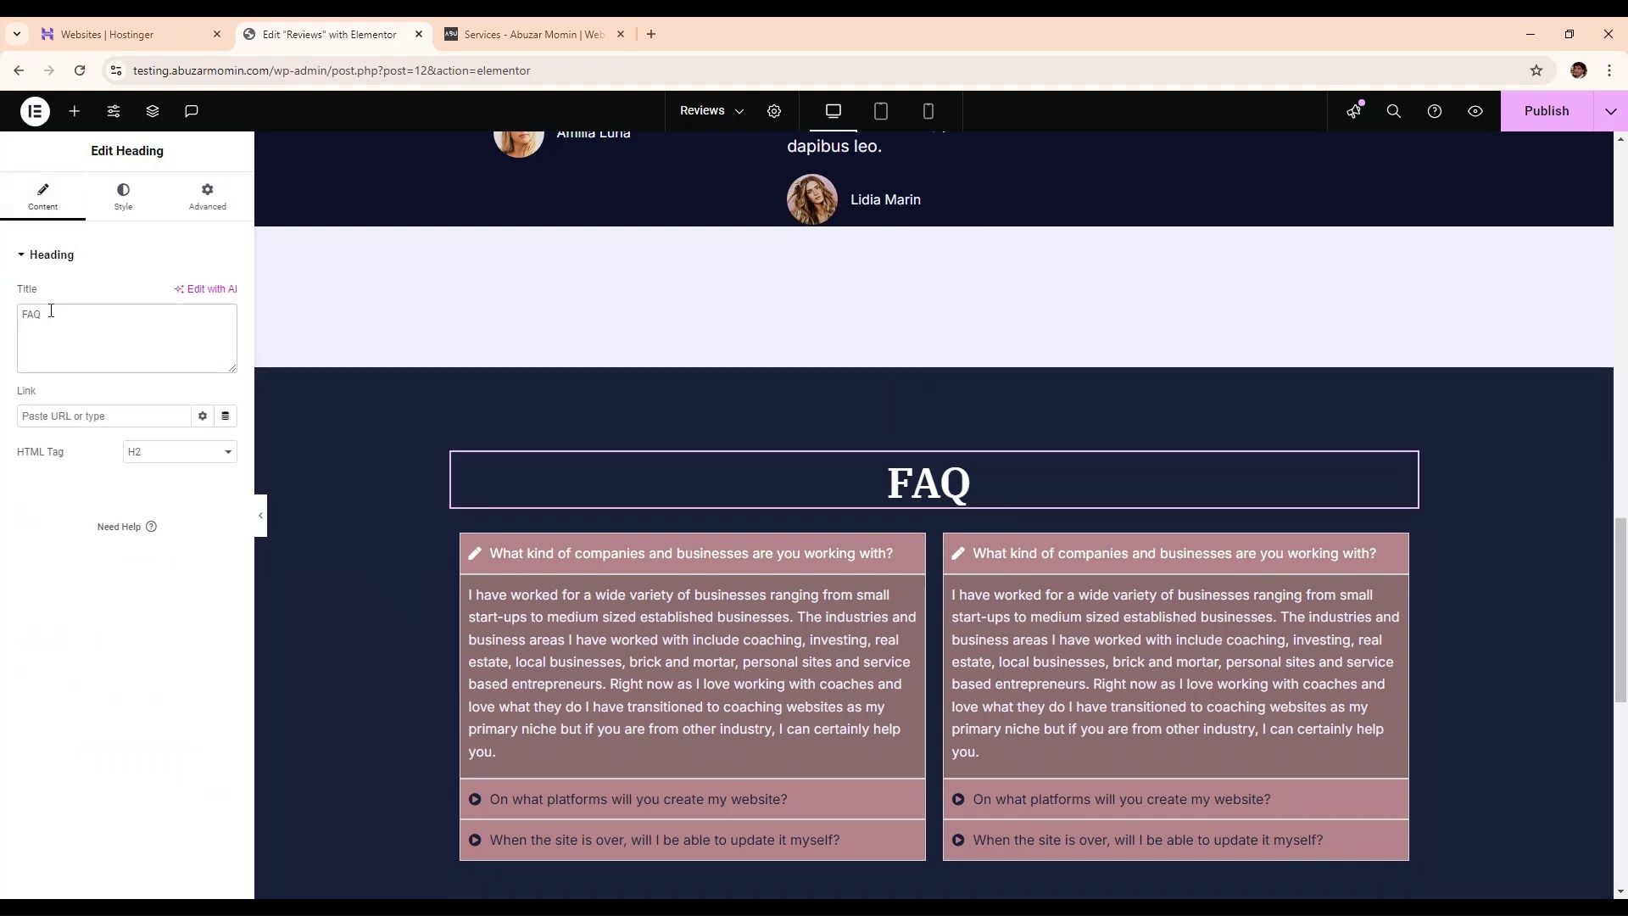
text(s)
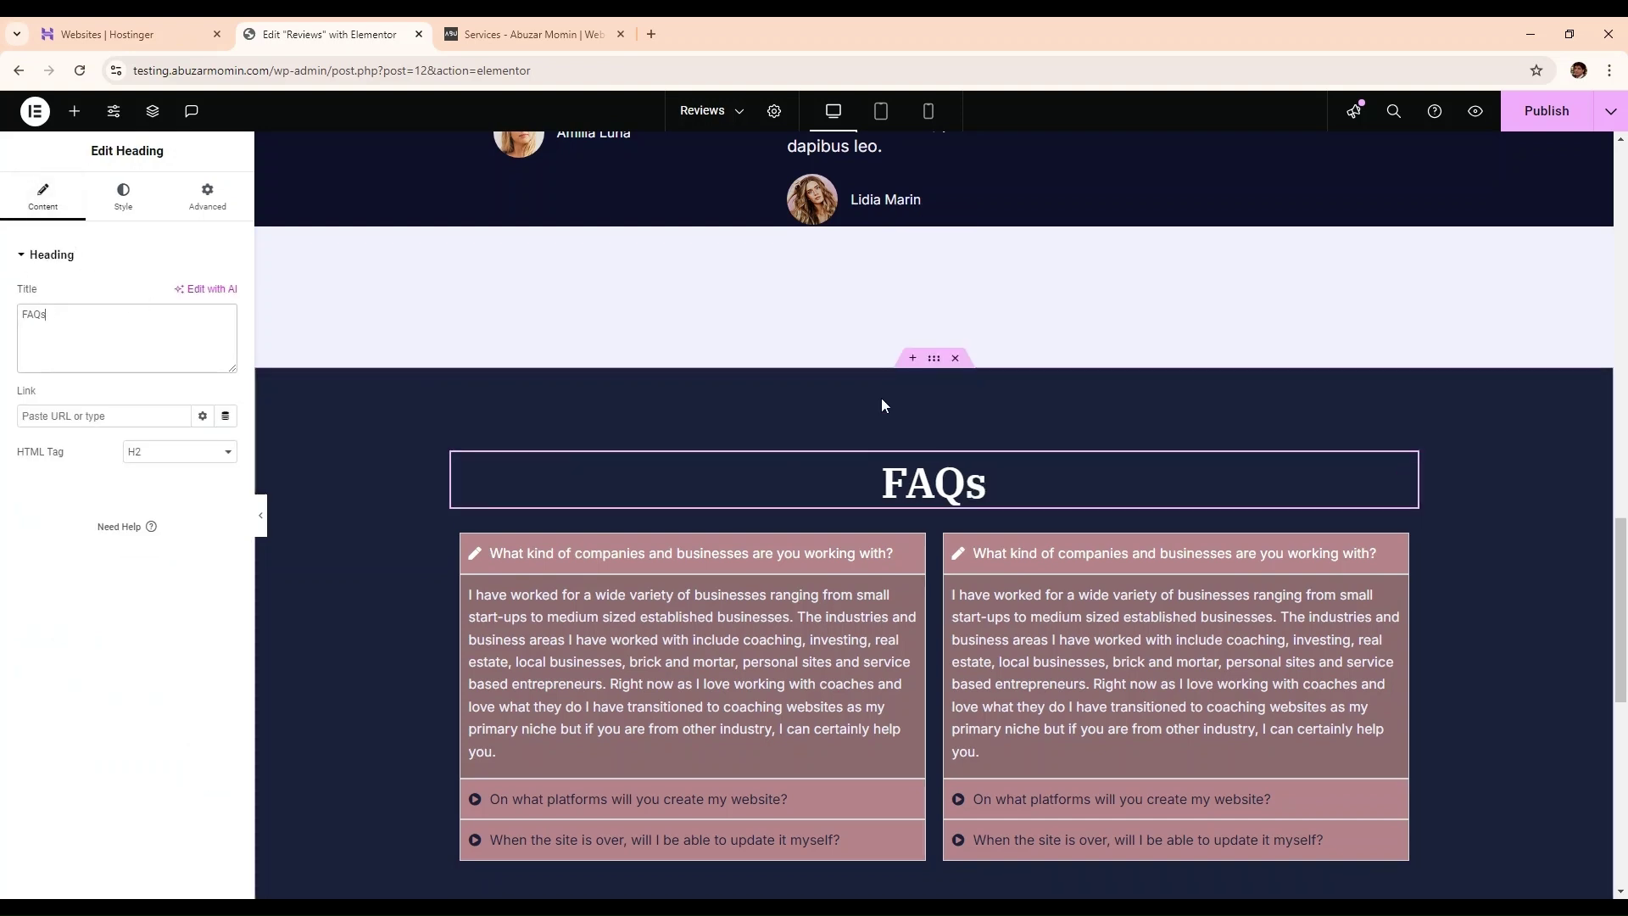
- Collapse the open first question in both accordions and review the section layout
click(918, 414)
scroll(917, 414, down, 4)
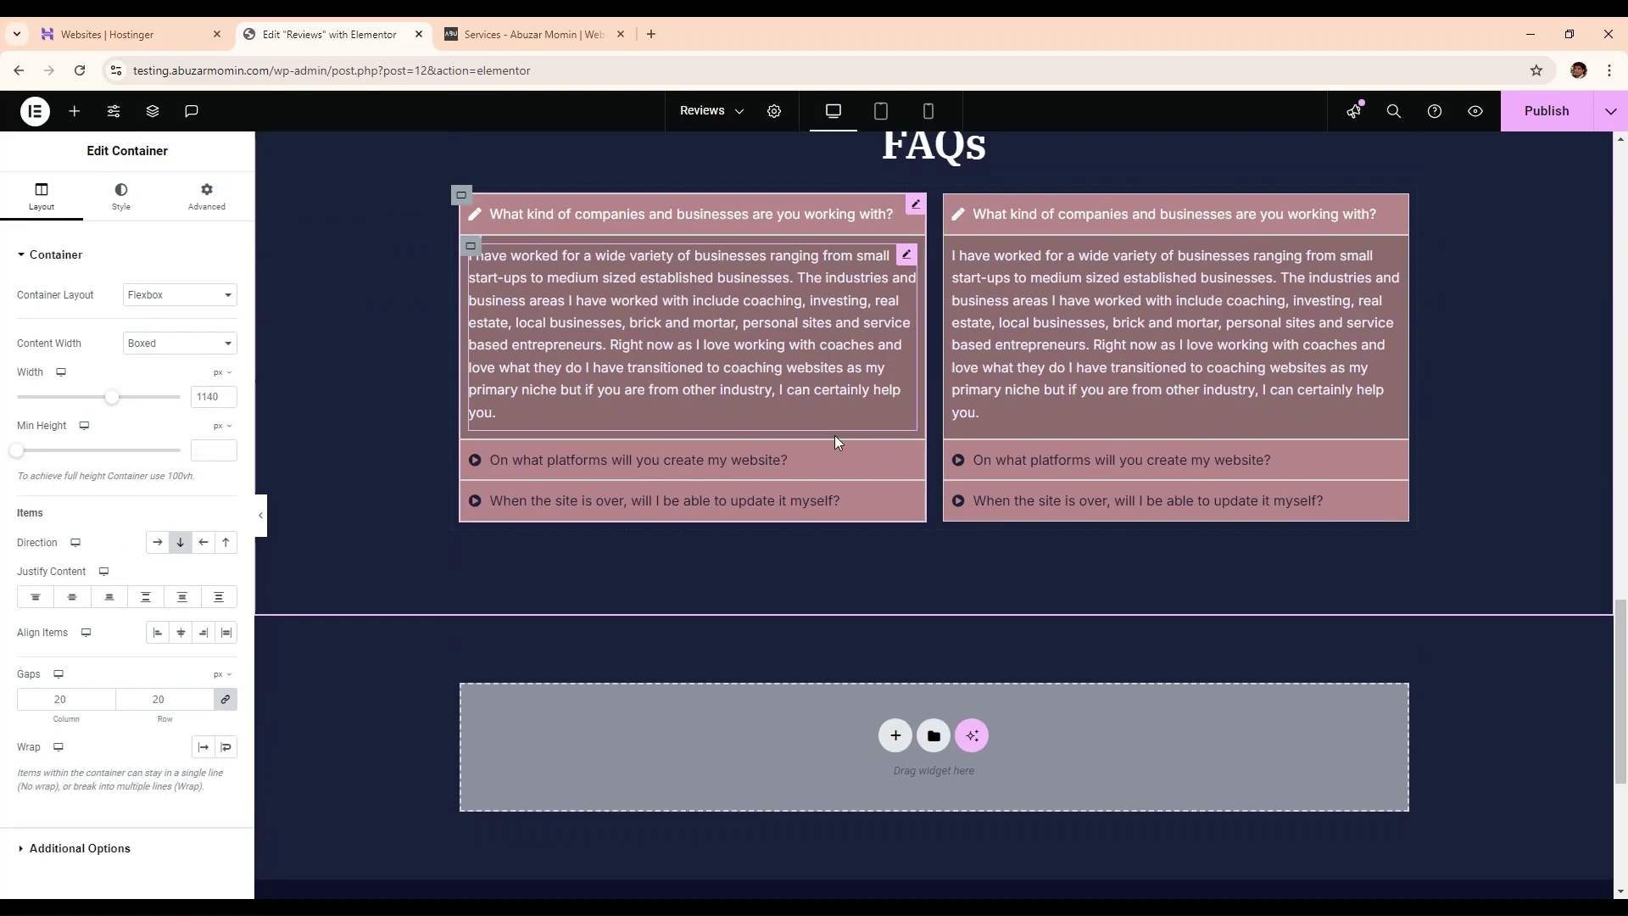
click(1013, 217)
click(766, 222)
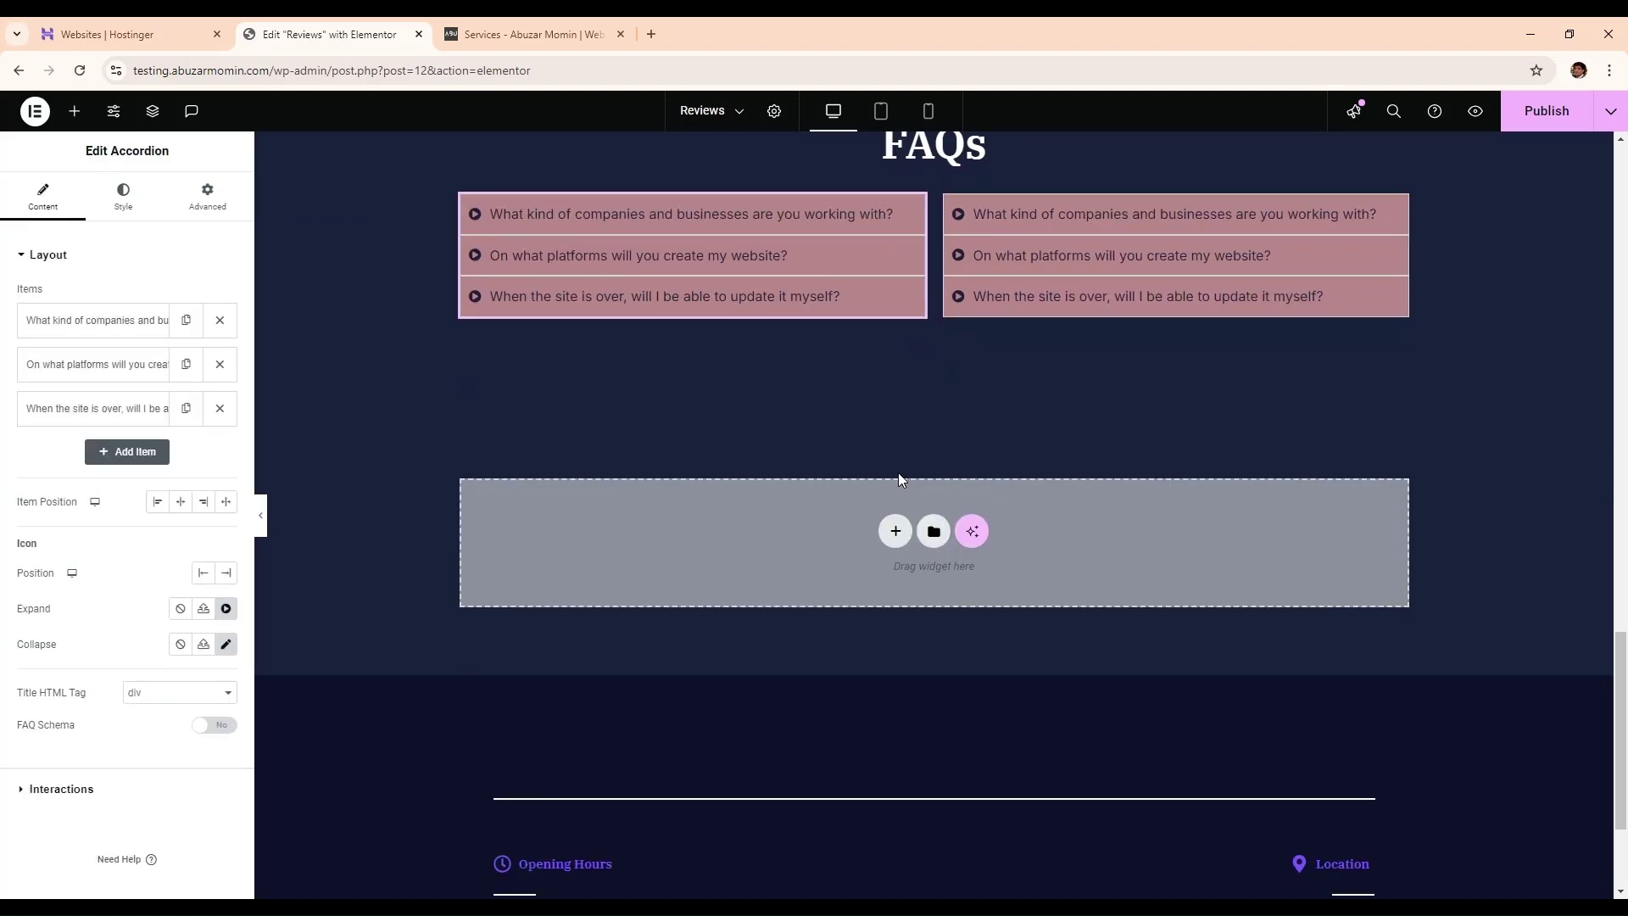
scroll(897, 471, up, 3)
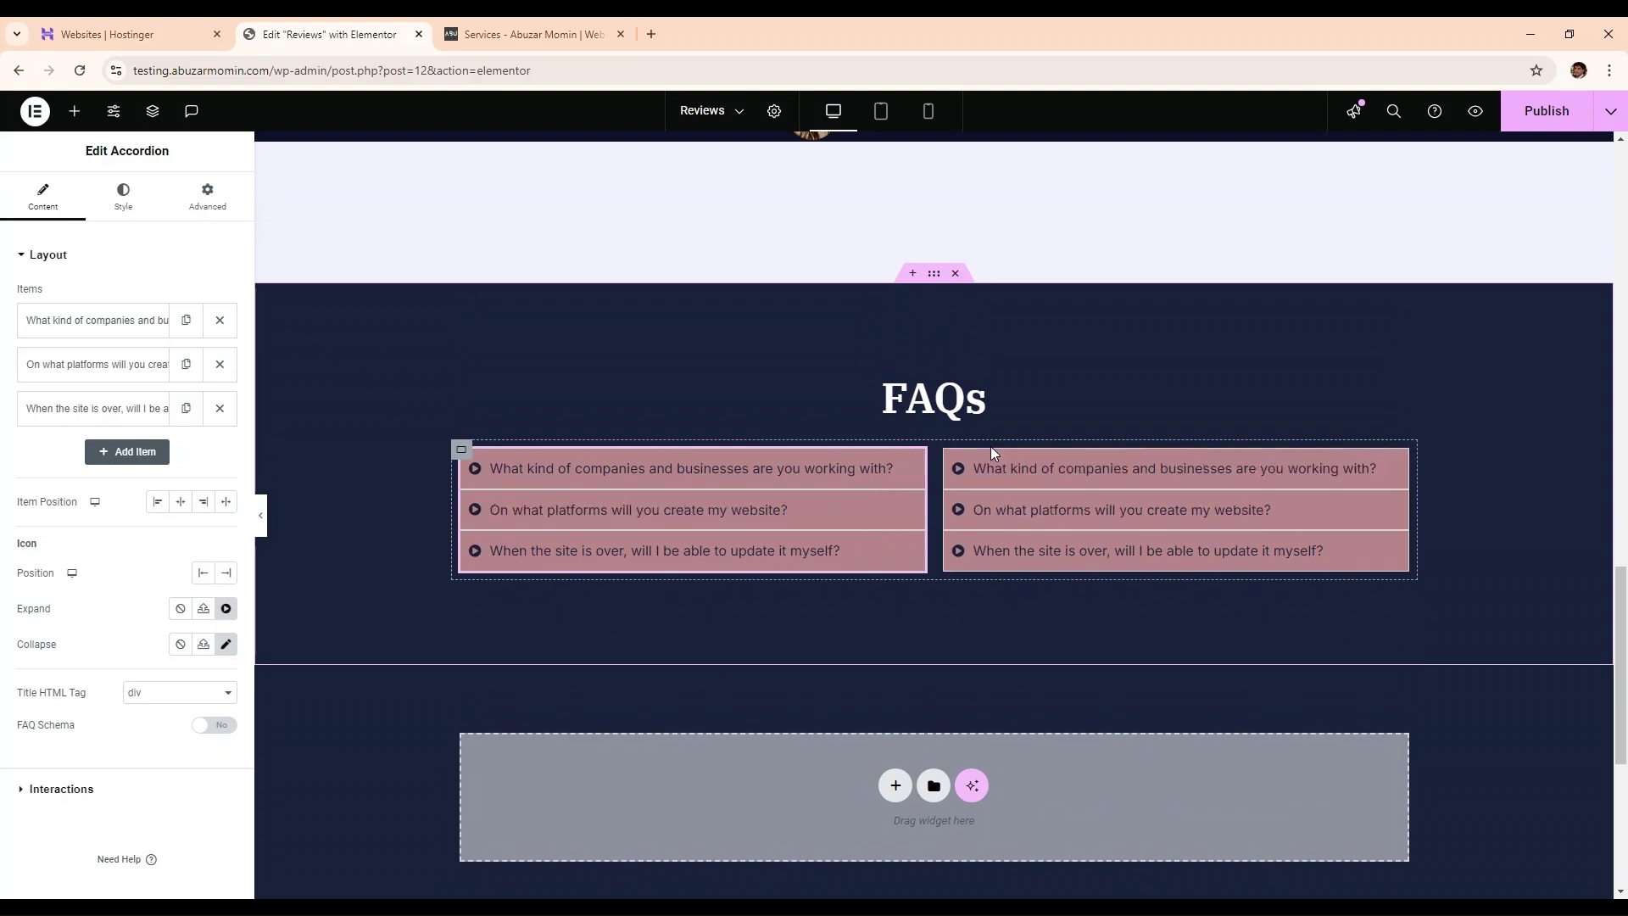